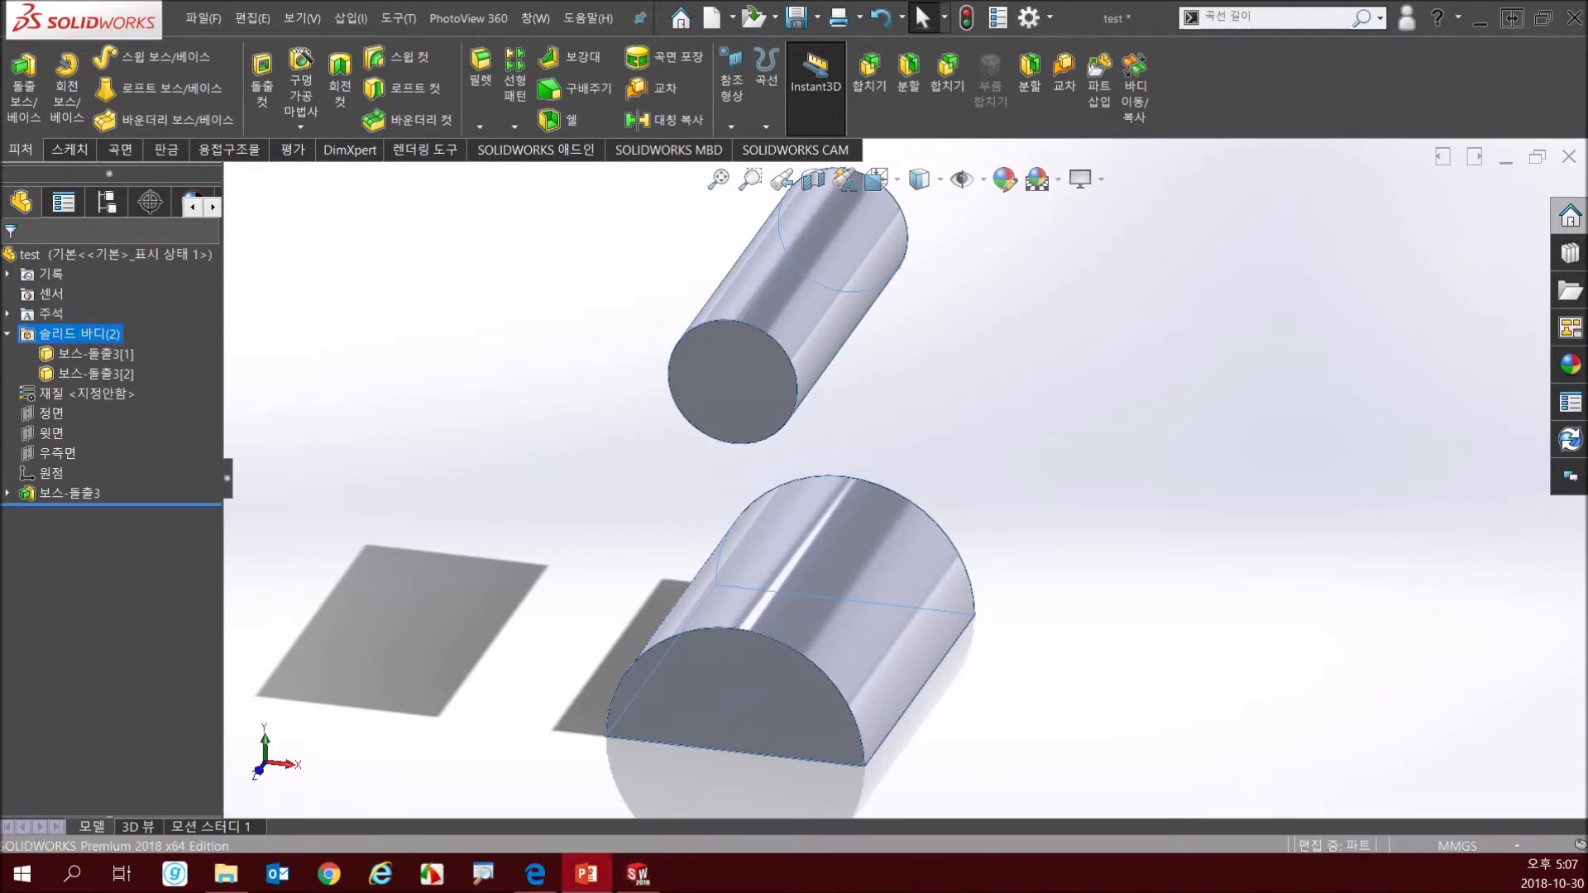
- Set the visibility of the Solid Bodies (솔리드 바디) tree folder to Automatic (자동) in the FeatureManager system options
click(365, 418)
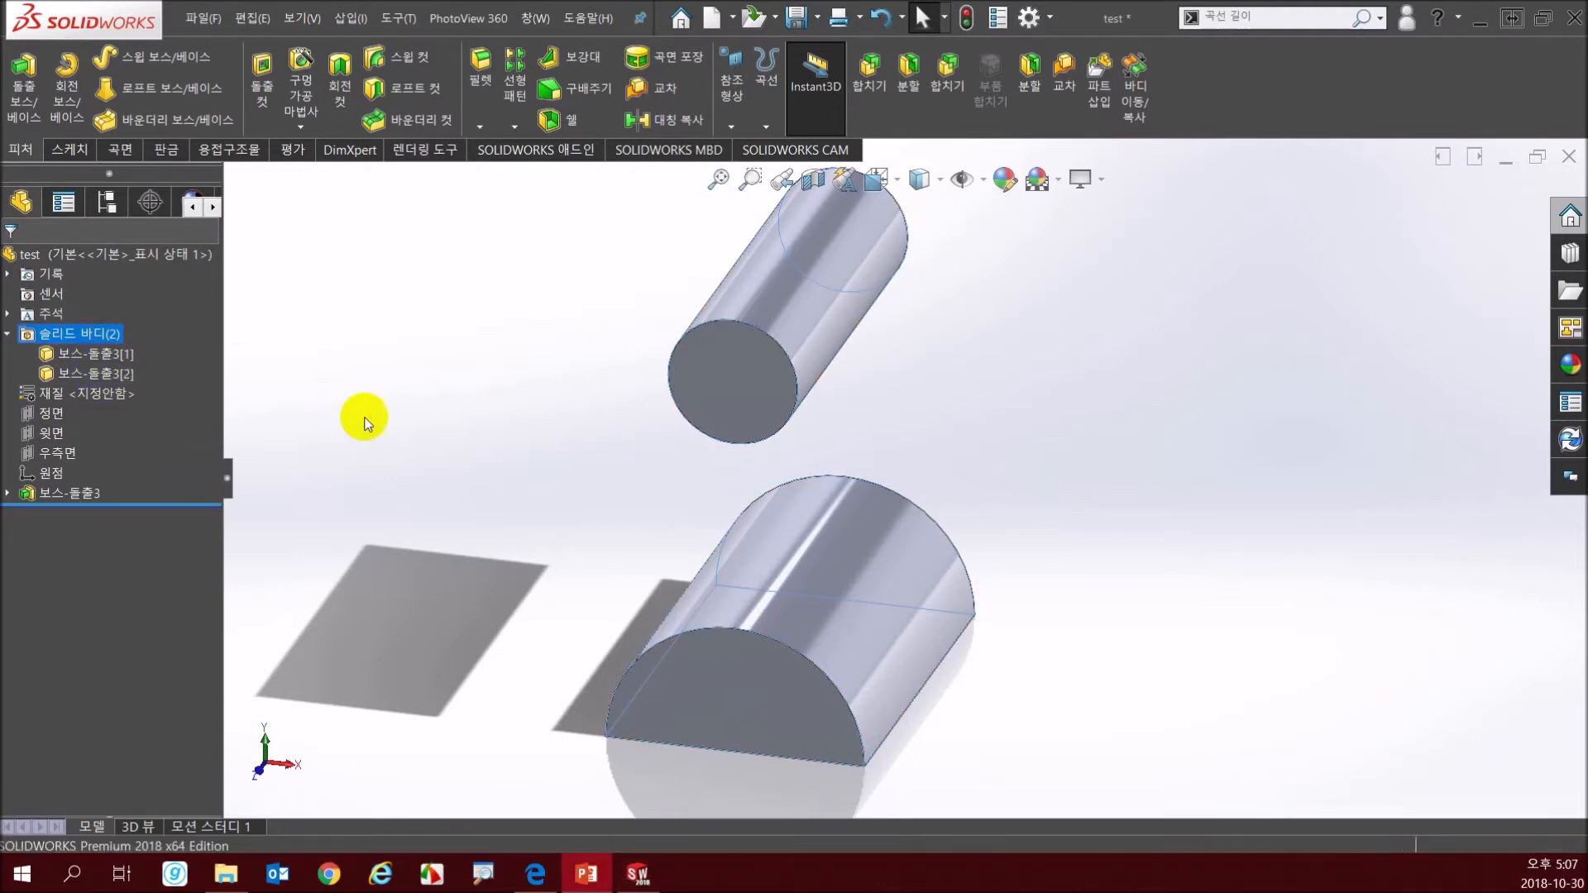
click(1034, 25)
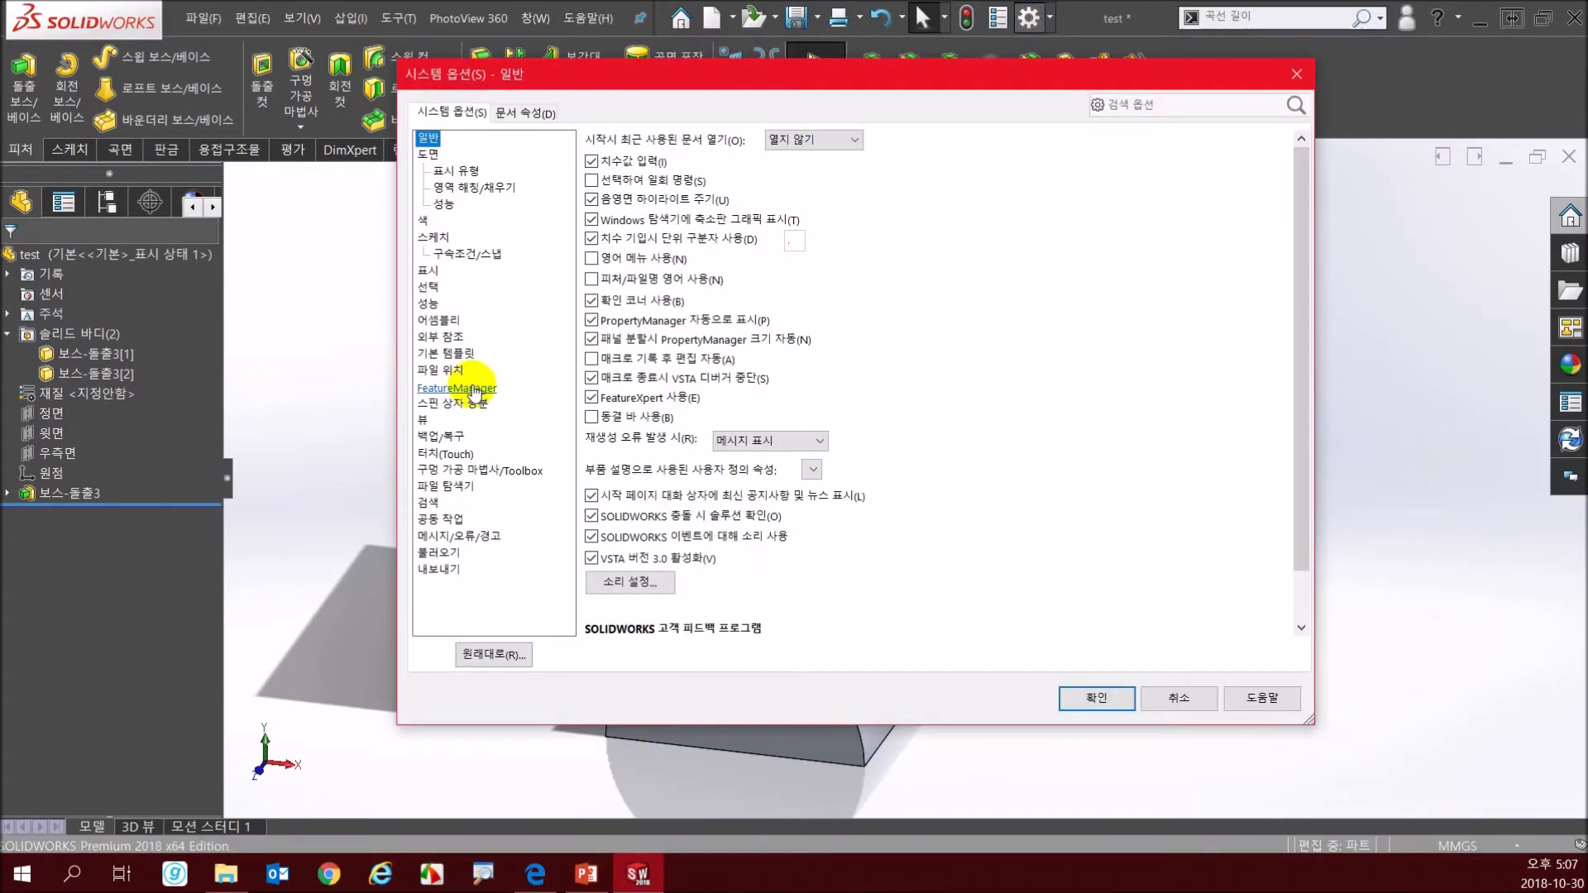
click(483, 390)
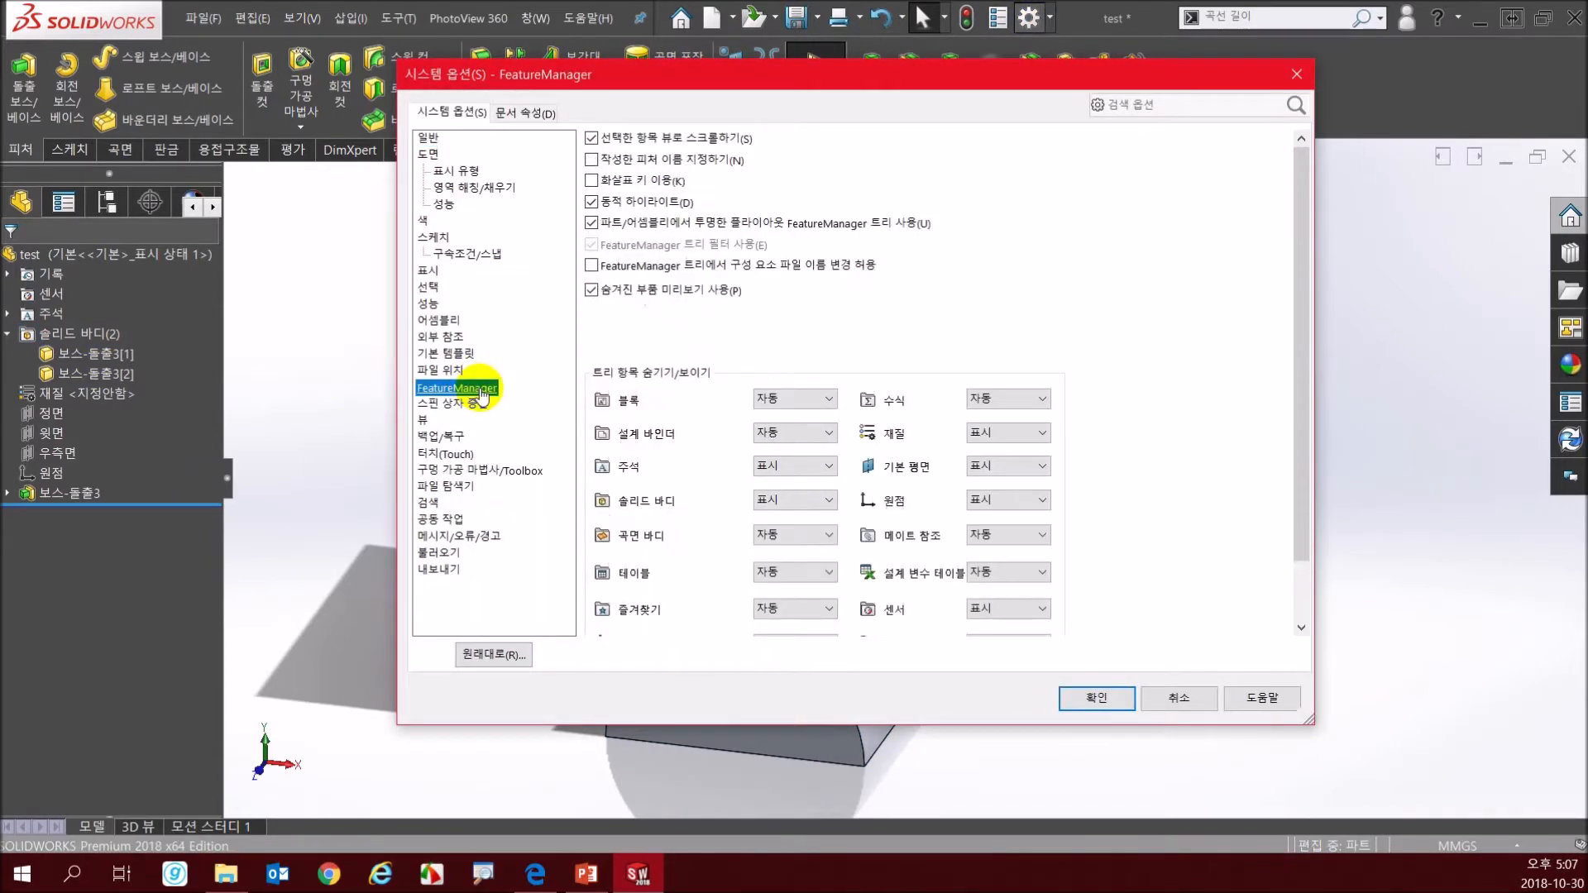
click(787, 500)
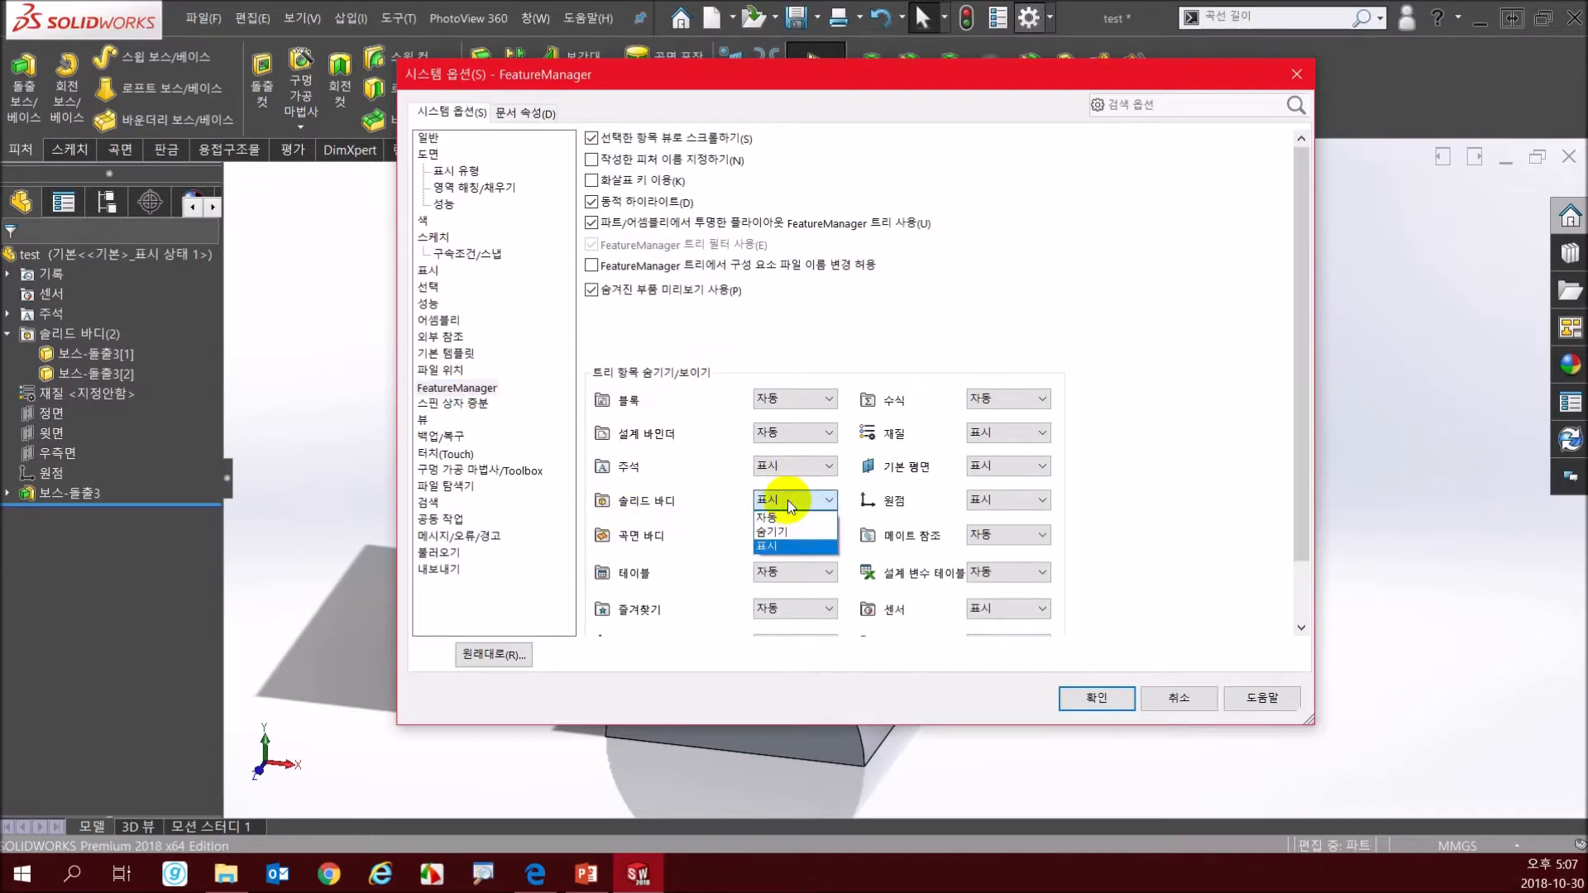
click(786, 516)
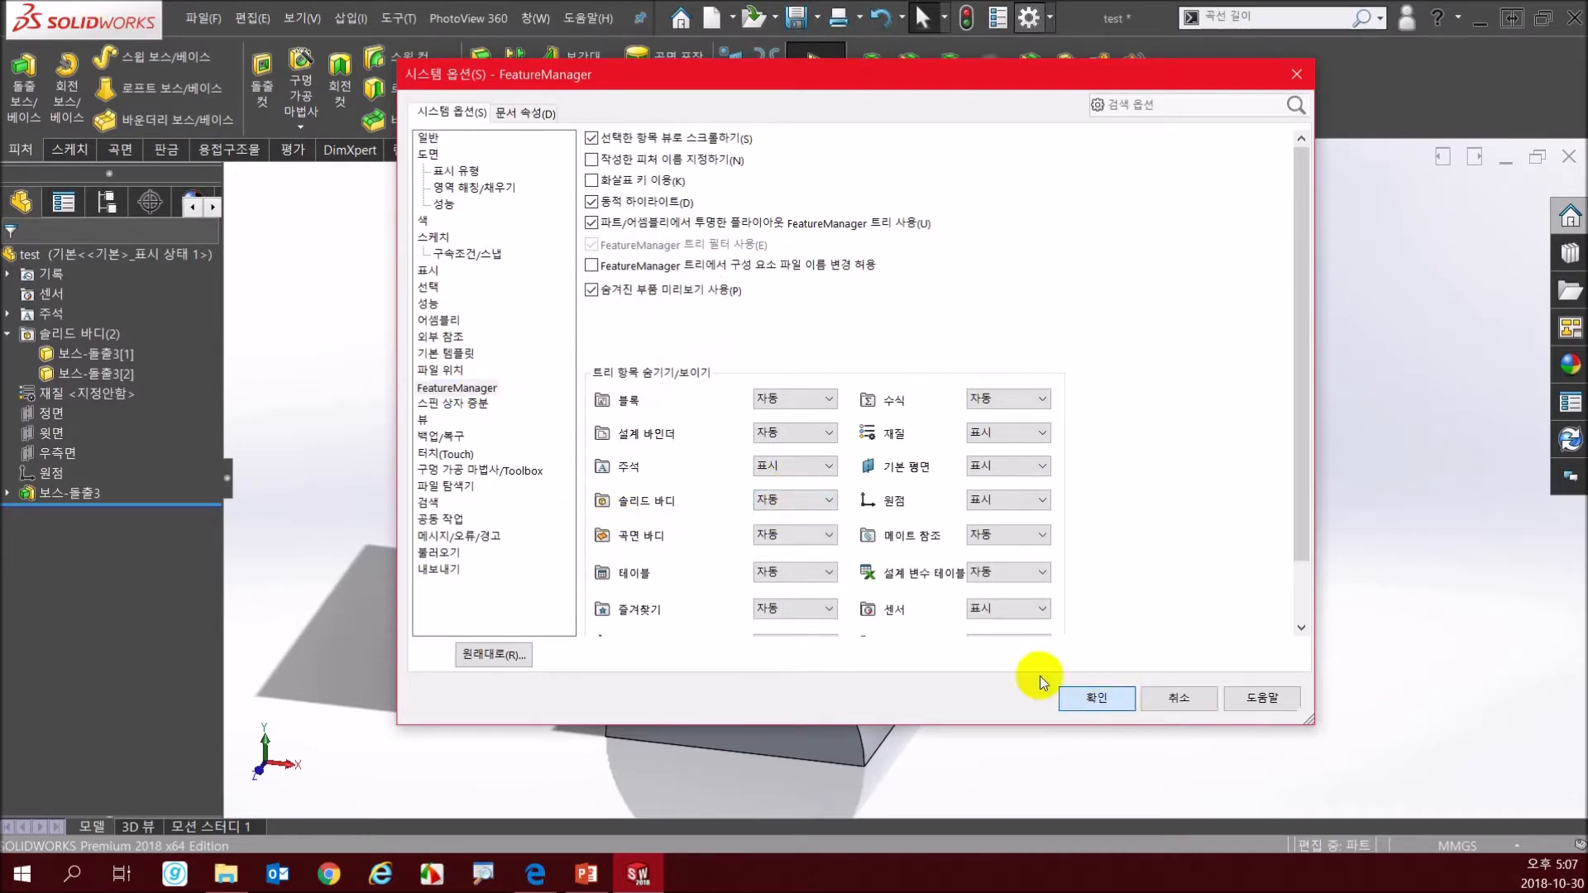
click(1131, 699)
- Delete the lower half-cylinder solid body from the part
click(73, 492)
click(116, 377)
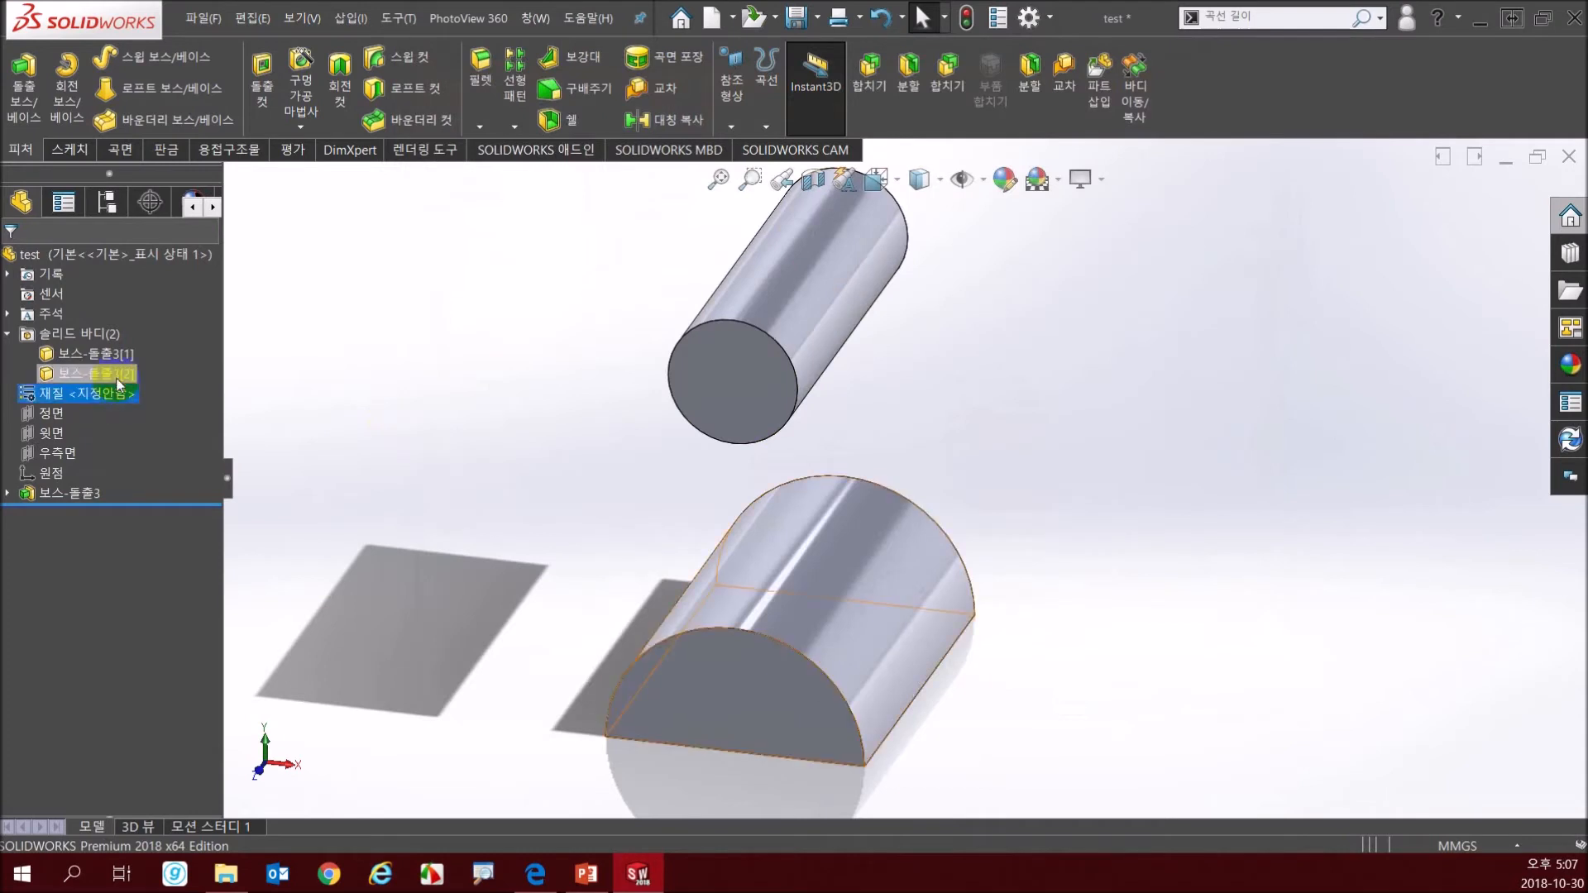
key(Delete)
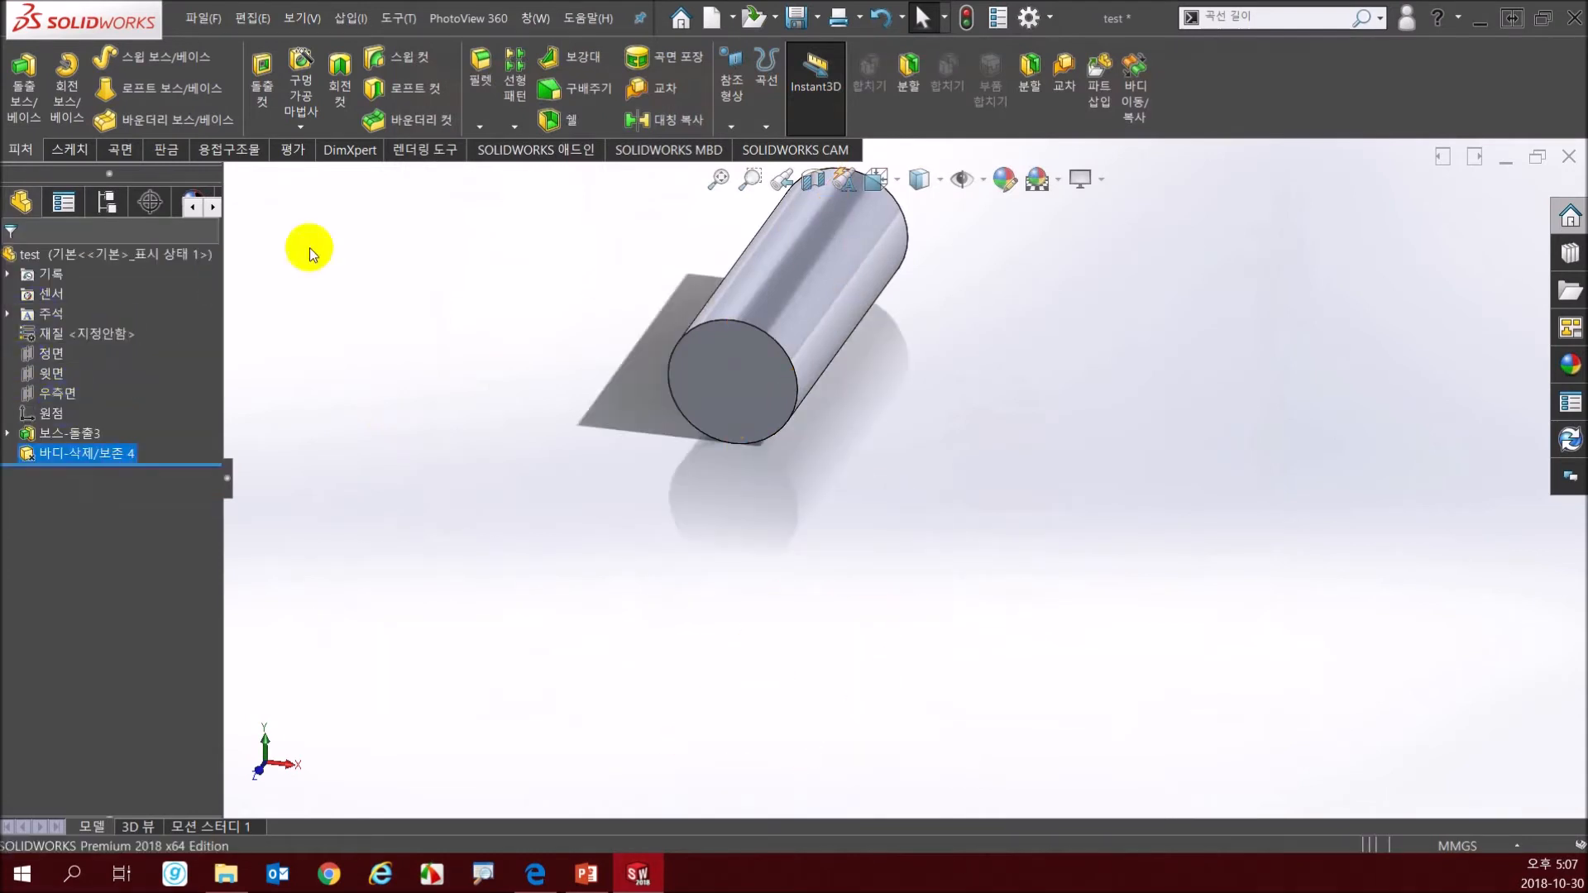
- Set the visibility of the Solid Bodies (솔리드 바디) tree folder to Show (표시) in the FeatureManager system options
click(1029, 25)
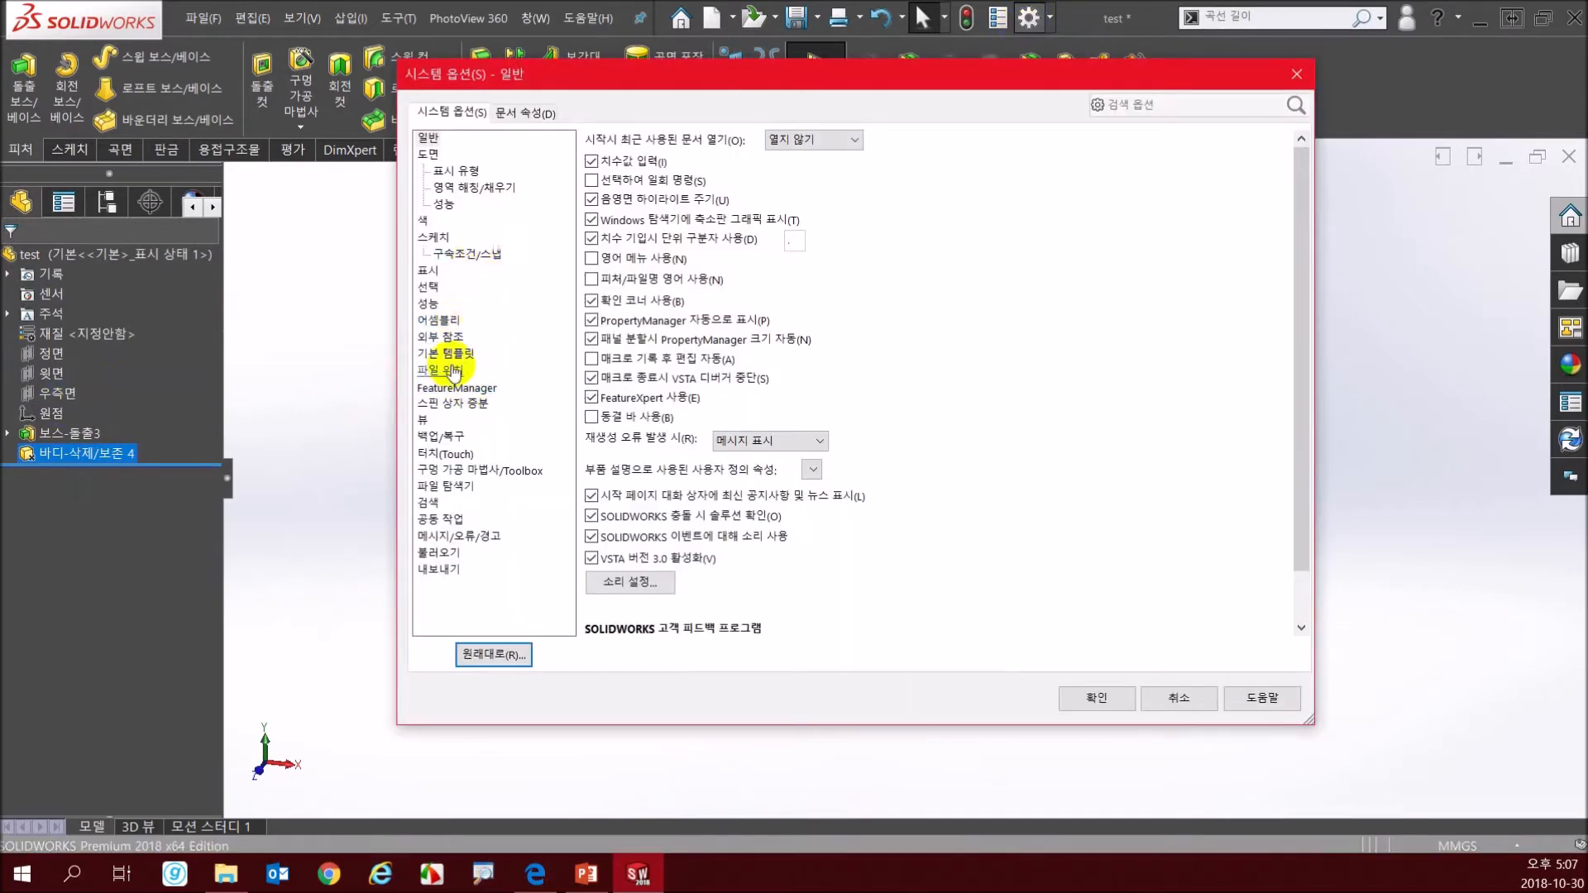
click(456, 388)
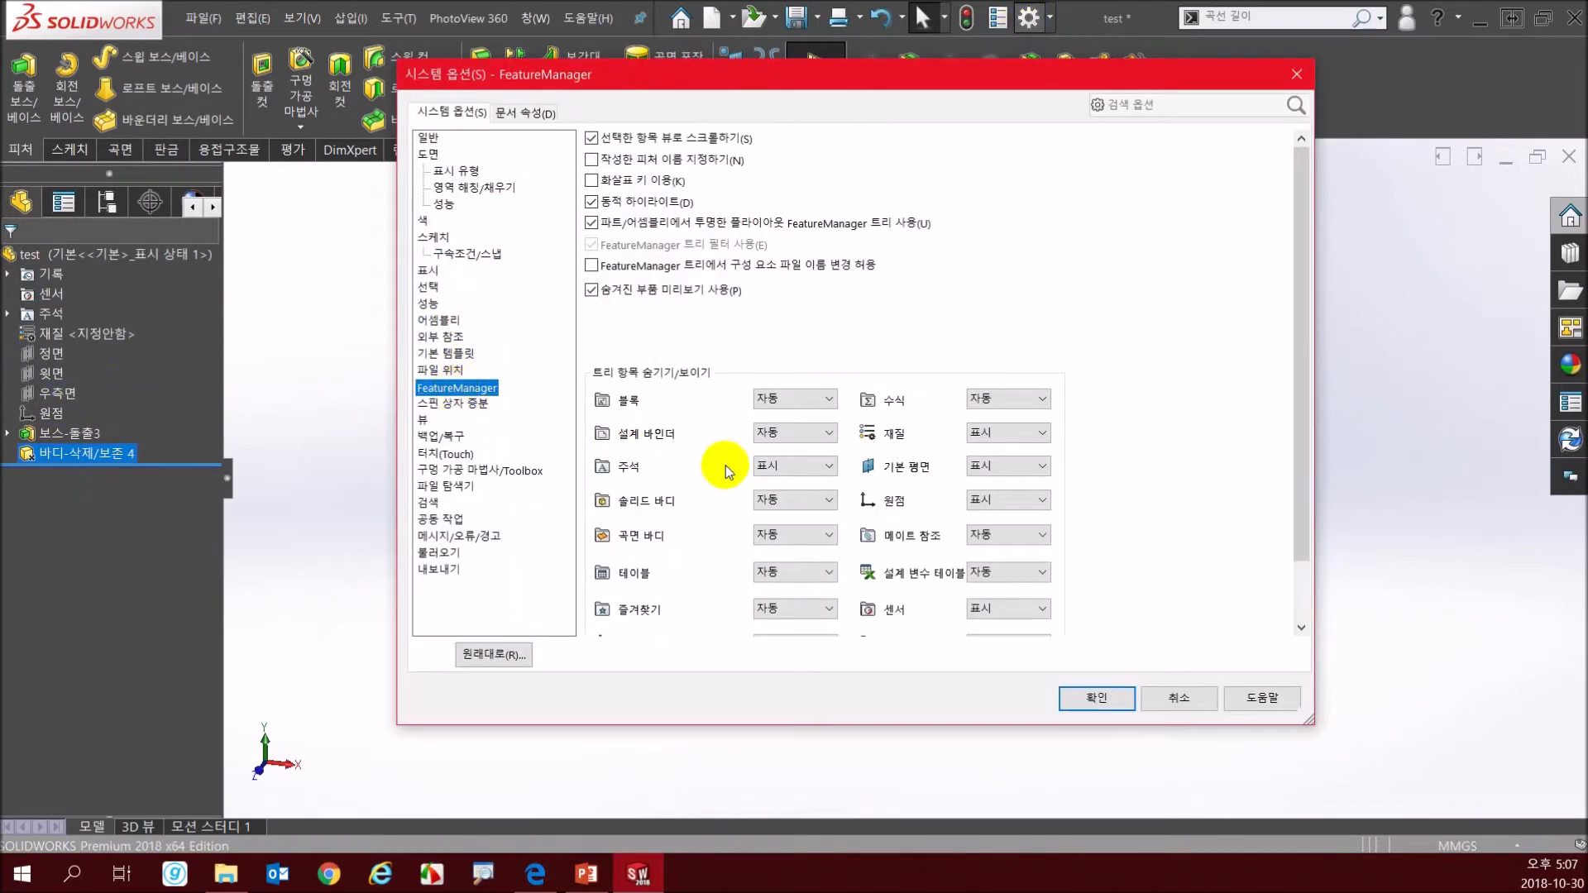
click(778, 501)
click(771, 529)
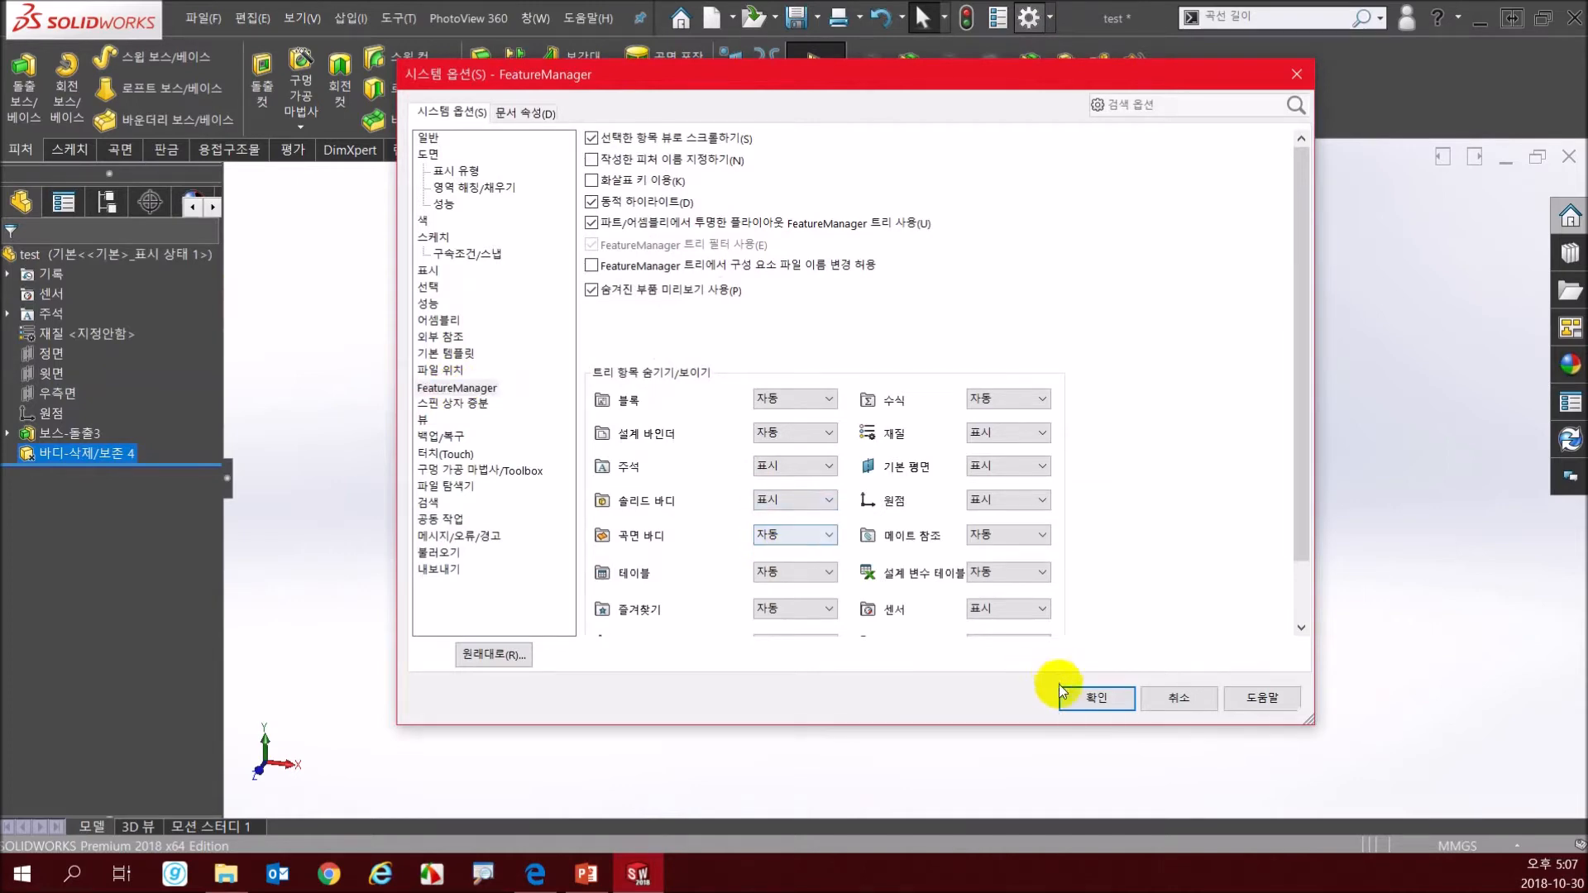
click(1100, 697)
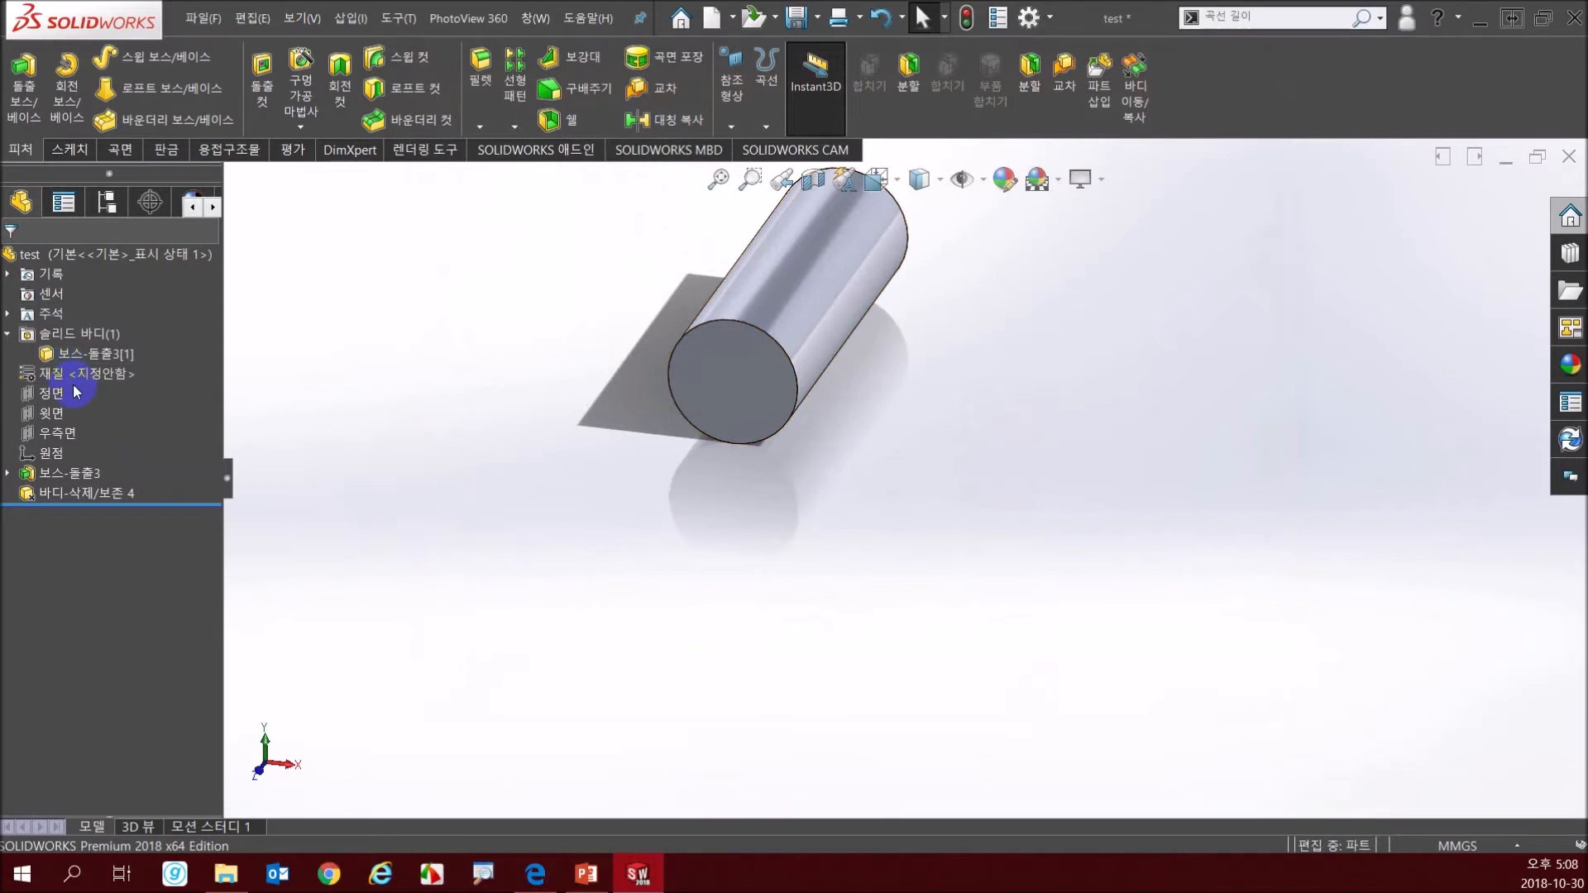
- Undo the deletion of the half-cylinder body
click(91, 493)
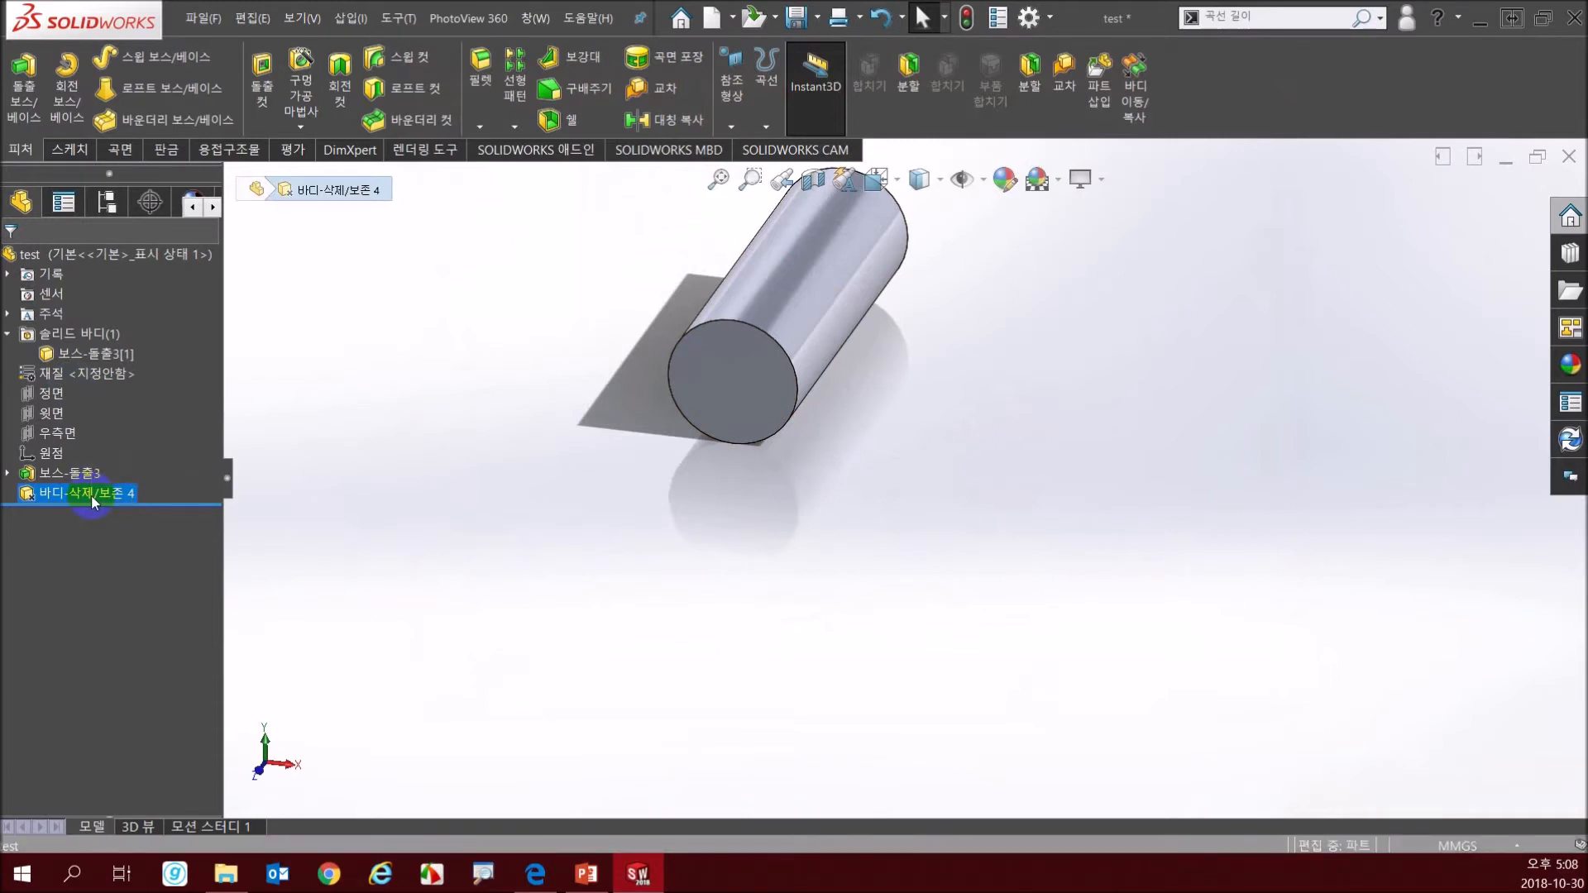
key(ctrl+z)
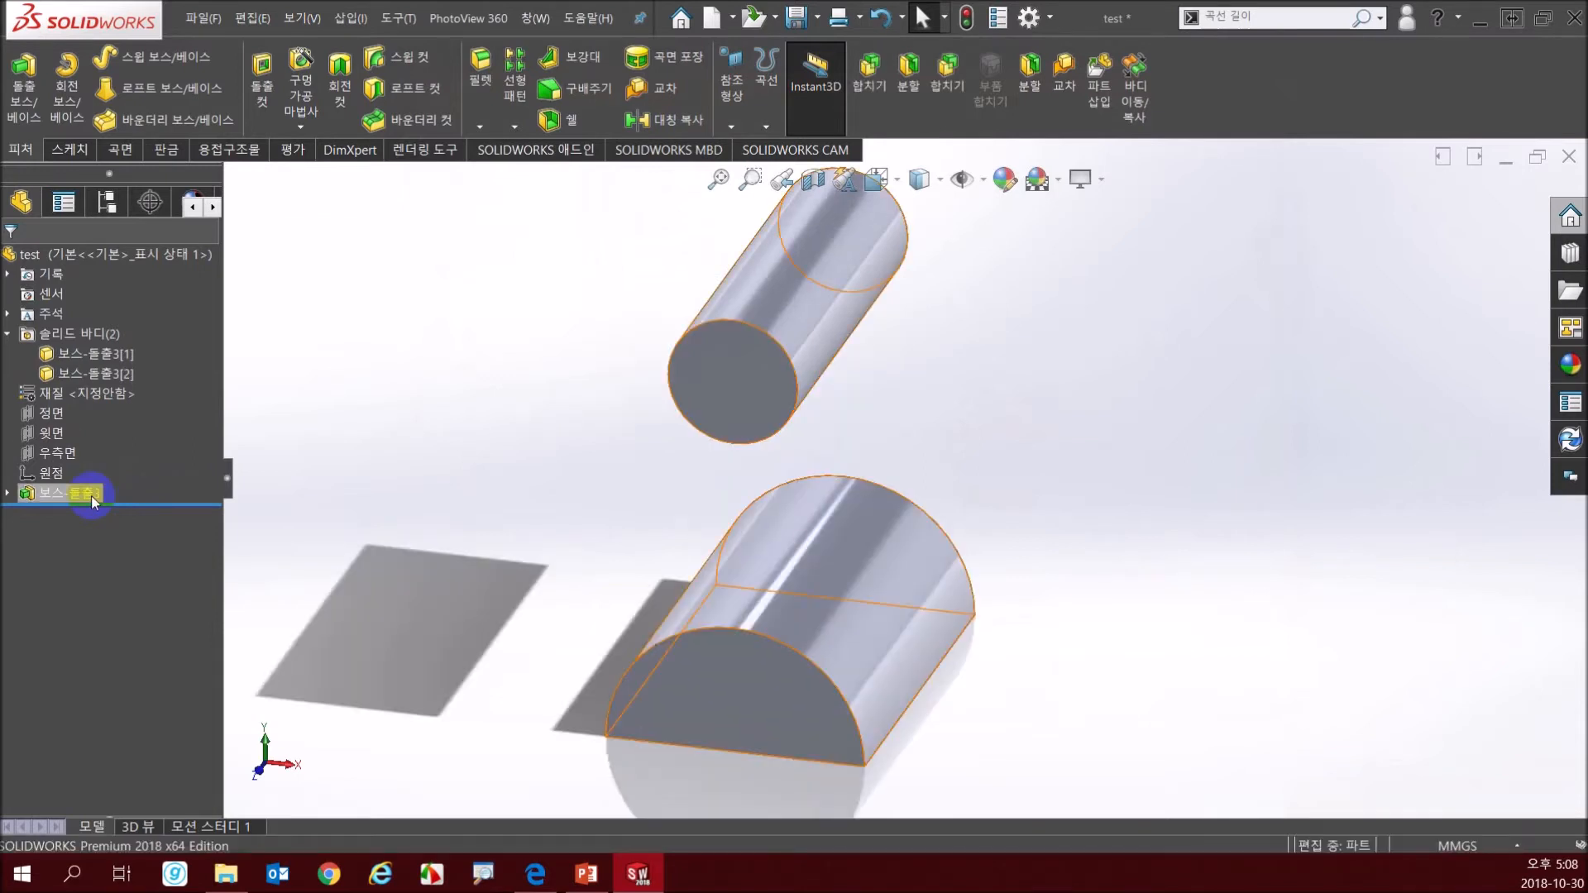
- Orient the view normal to the upper cylinder's front face and start a sketch on that face
middle_drag(467, 435, 616, 373)
middle_drag(675, 519, 637, 530)
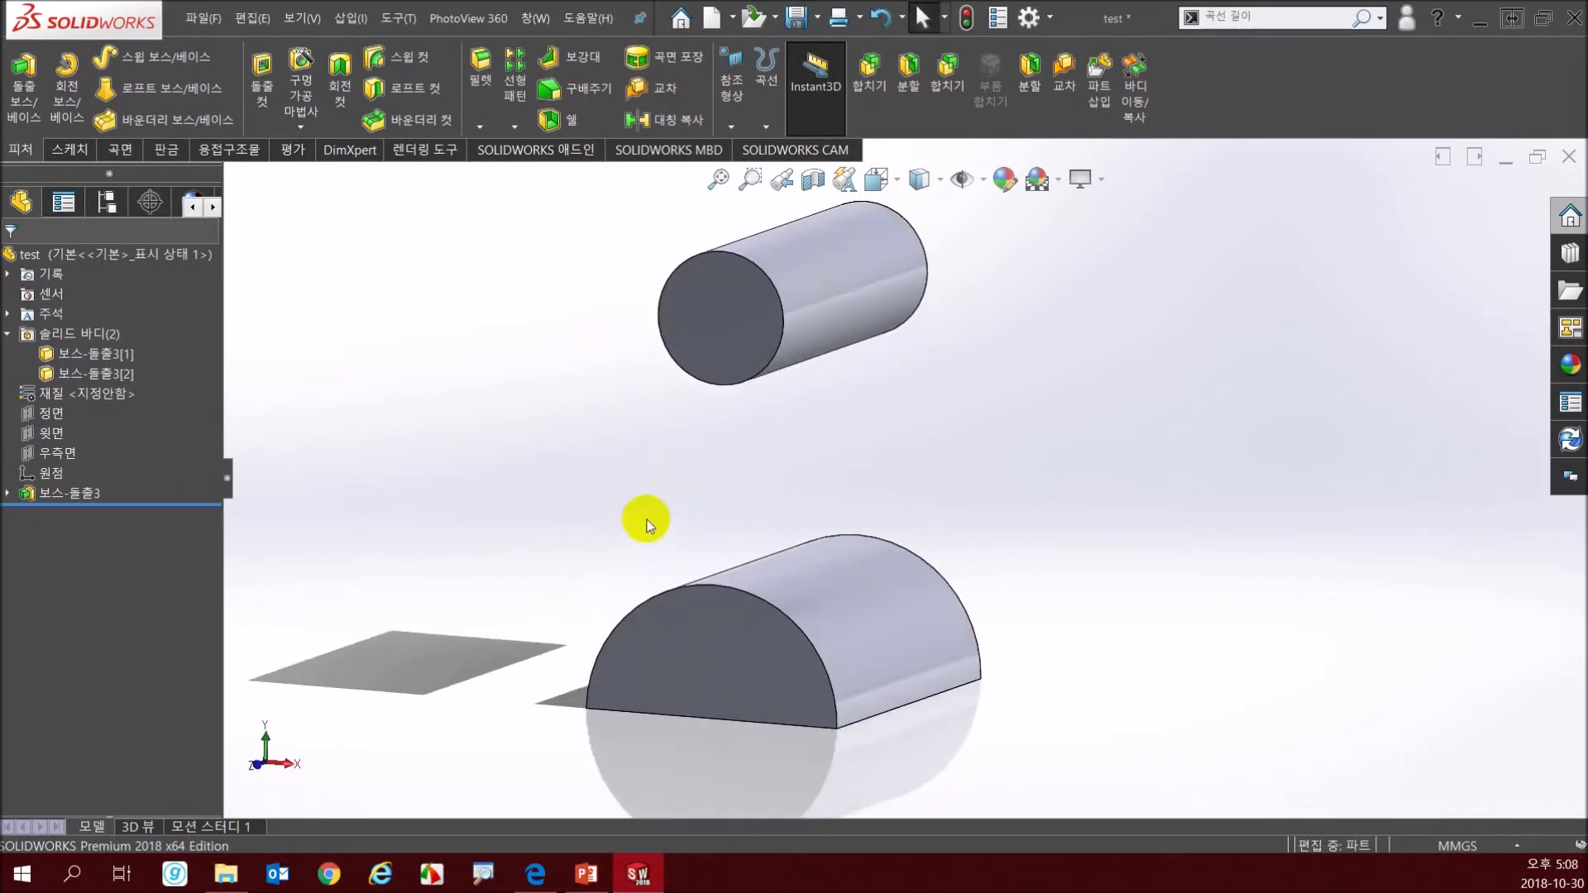
click(707, 333)
key(space)
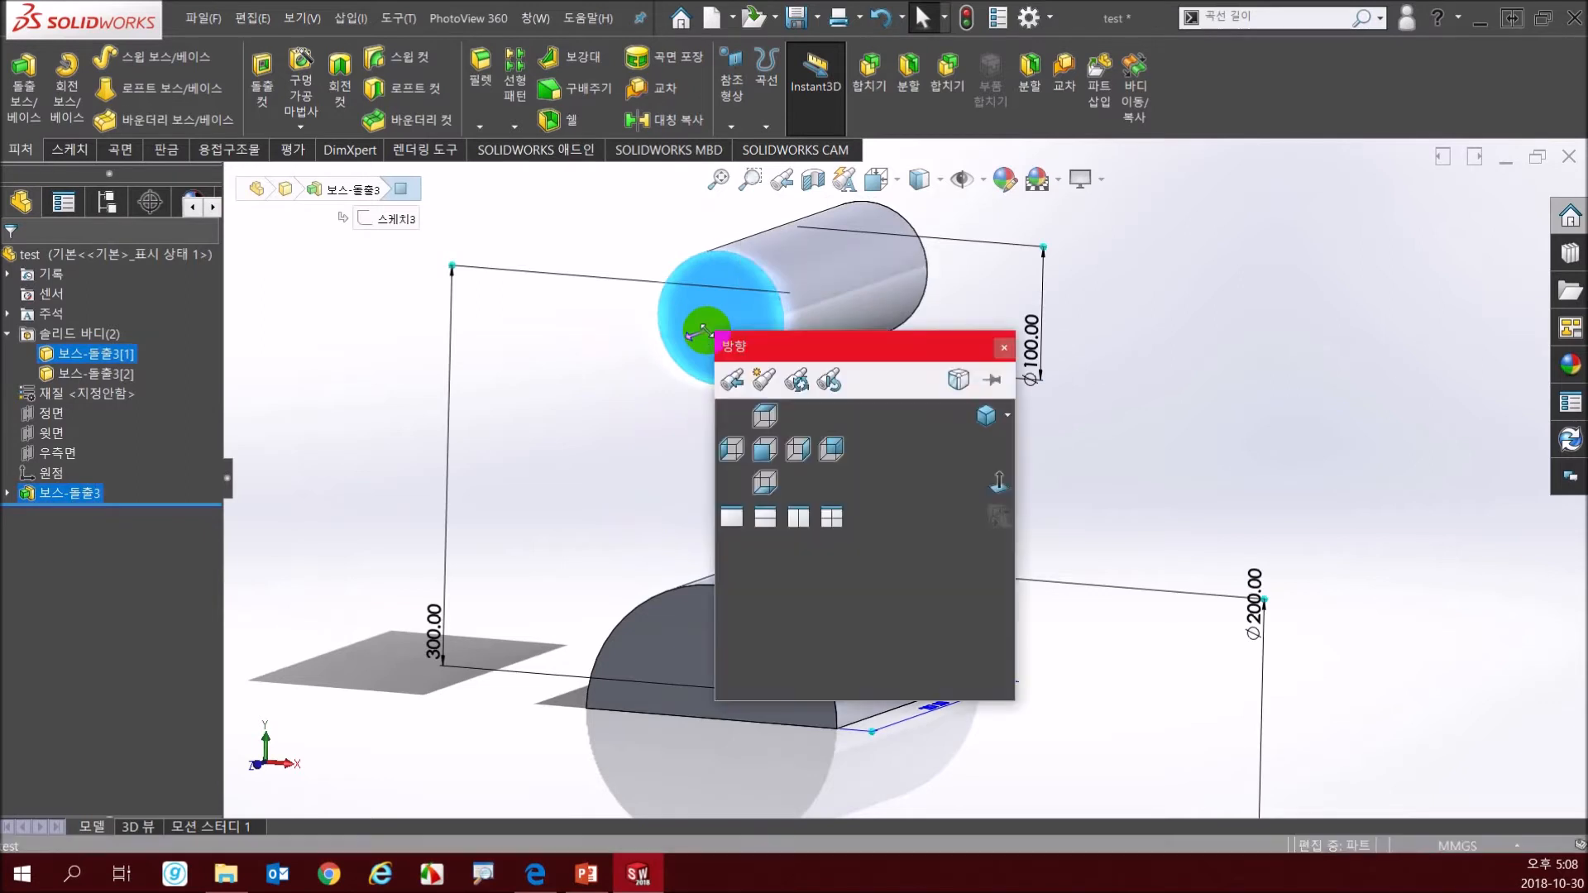
click(998, 481)
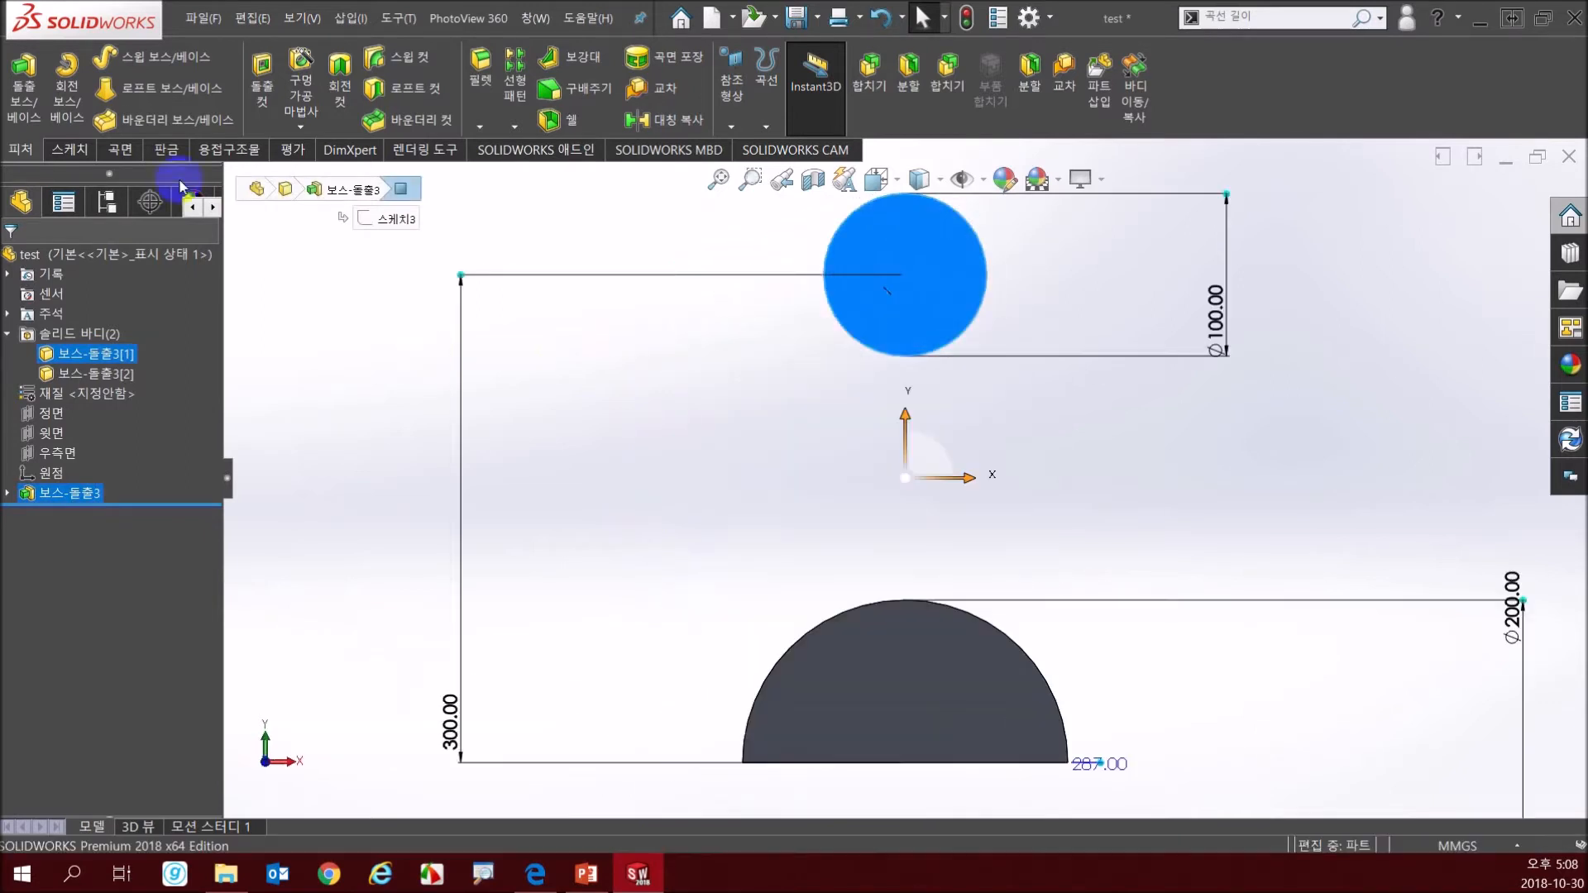
click(23, 108)
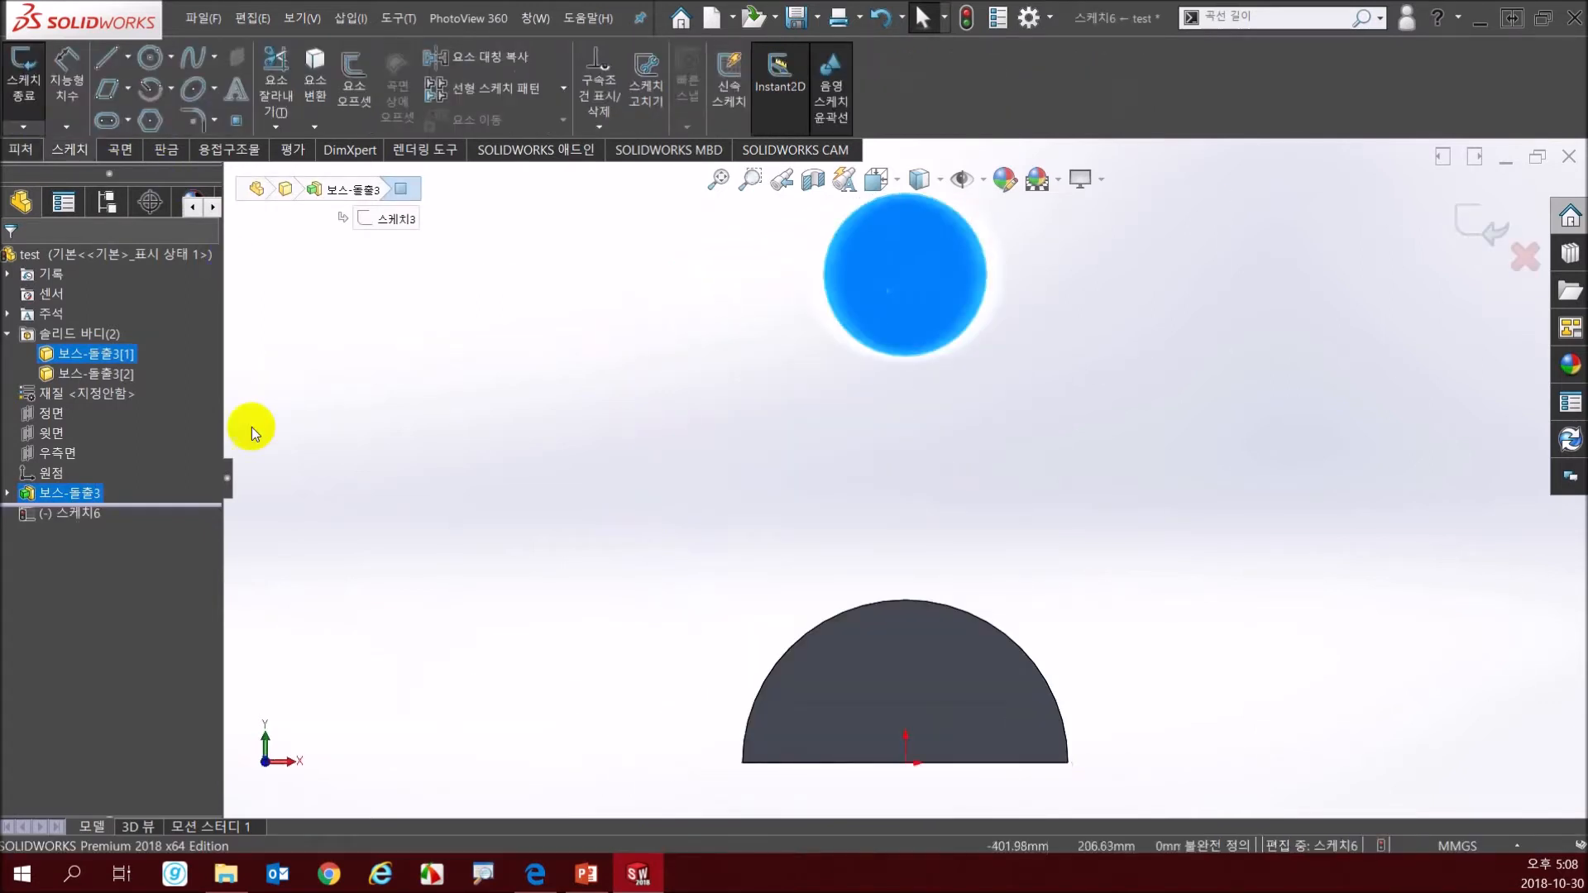
- Sketch a corner rectangle about 200 mm wide and 257 mm high, spanning from the upper cylinder to the half cylinder
click(128, 88)
click(155, 116)
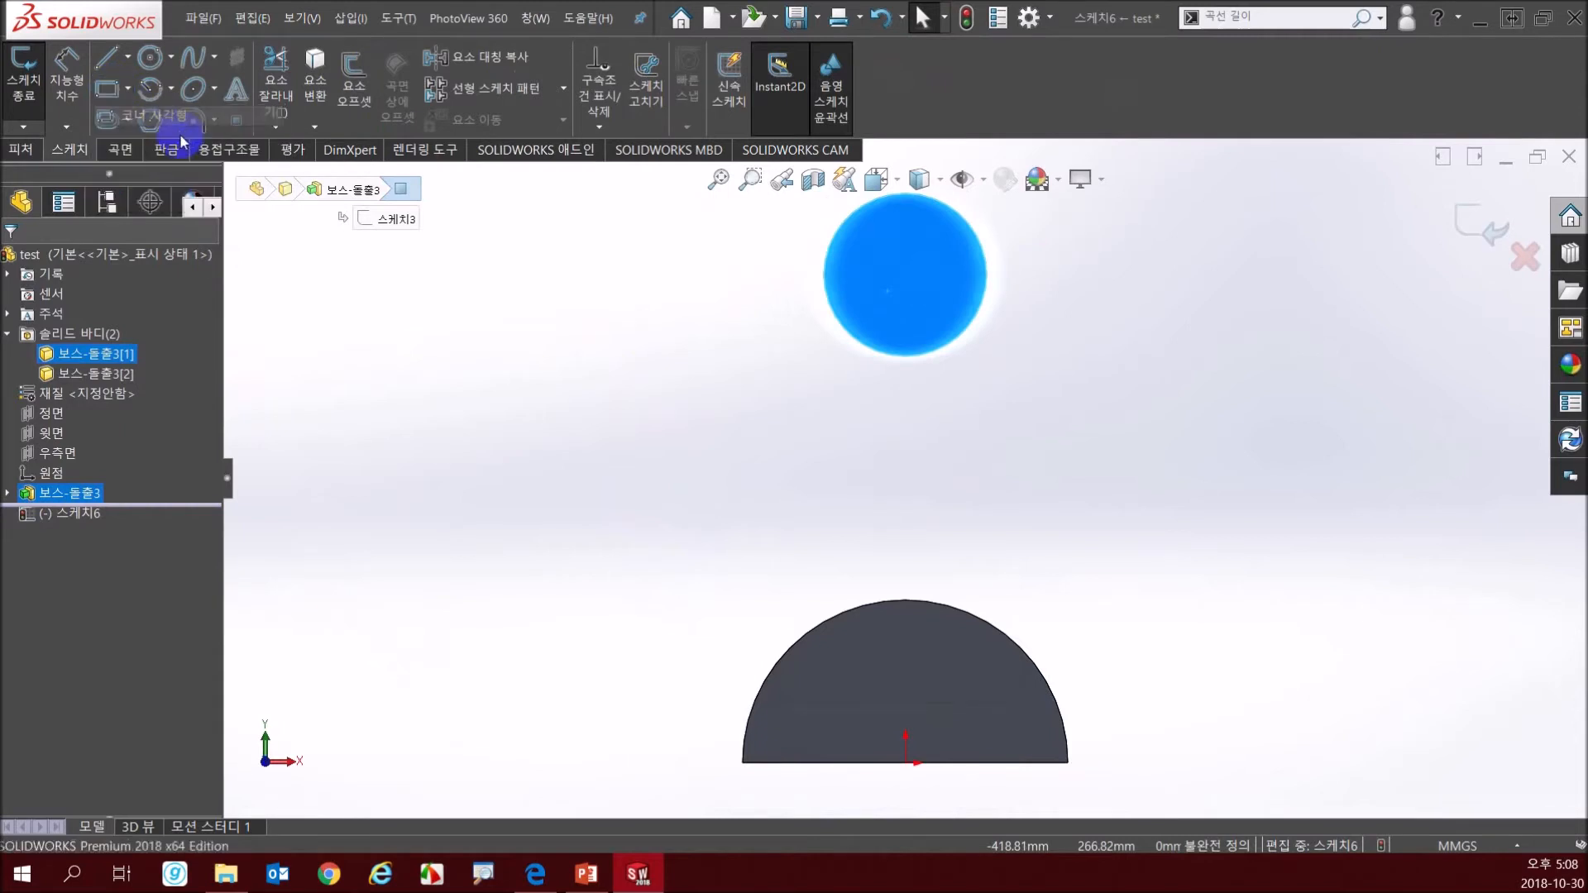
click(748, 268)
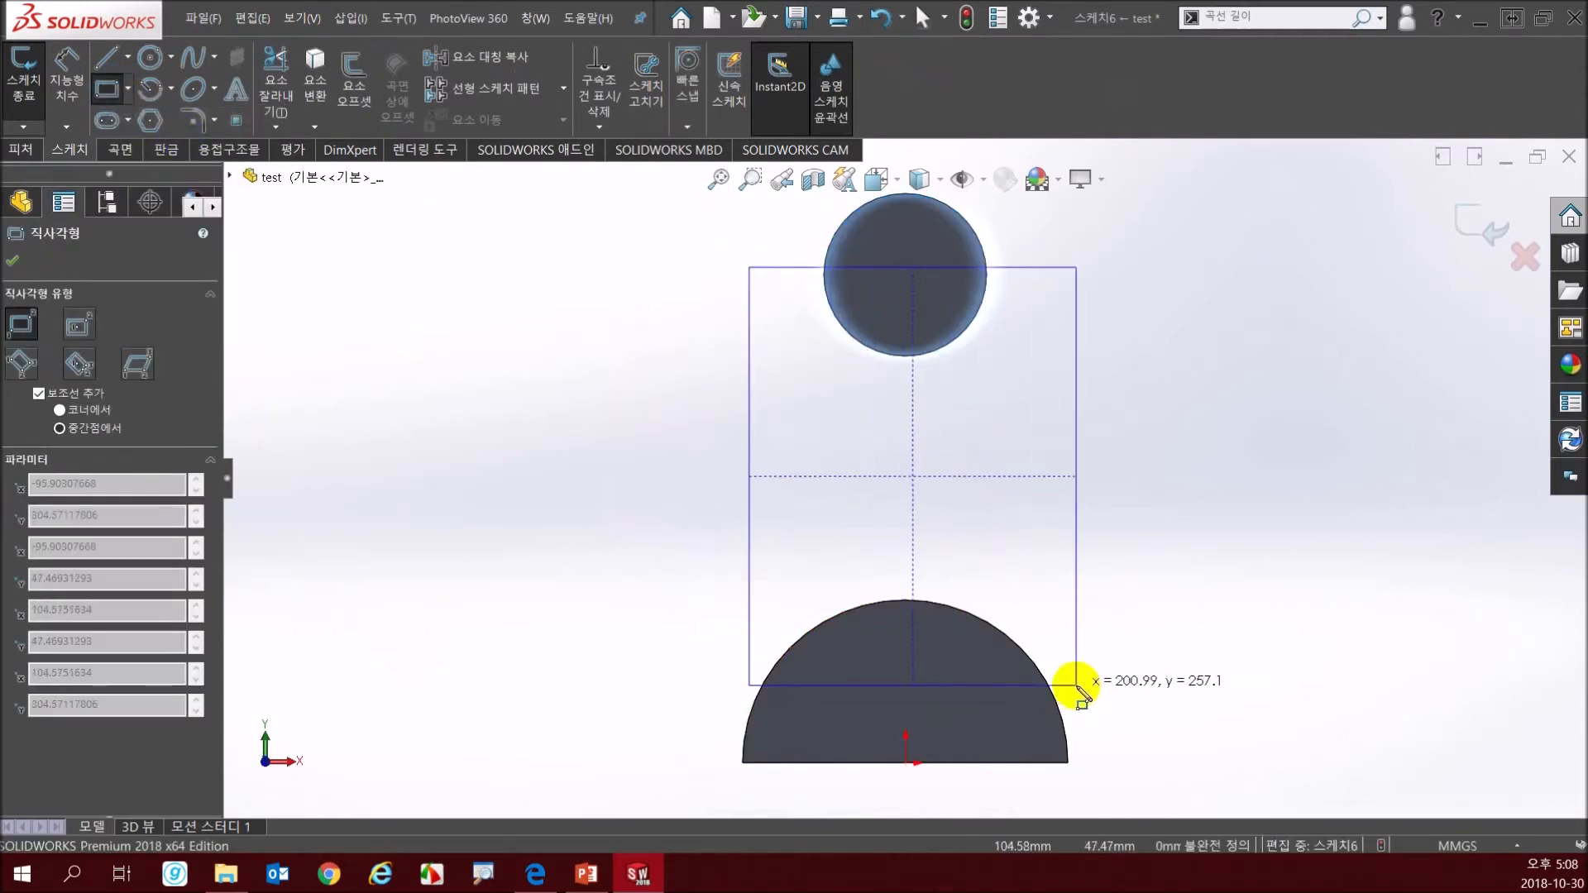
click(1067, 684)
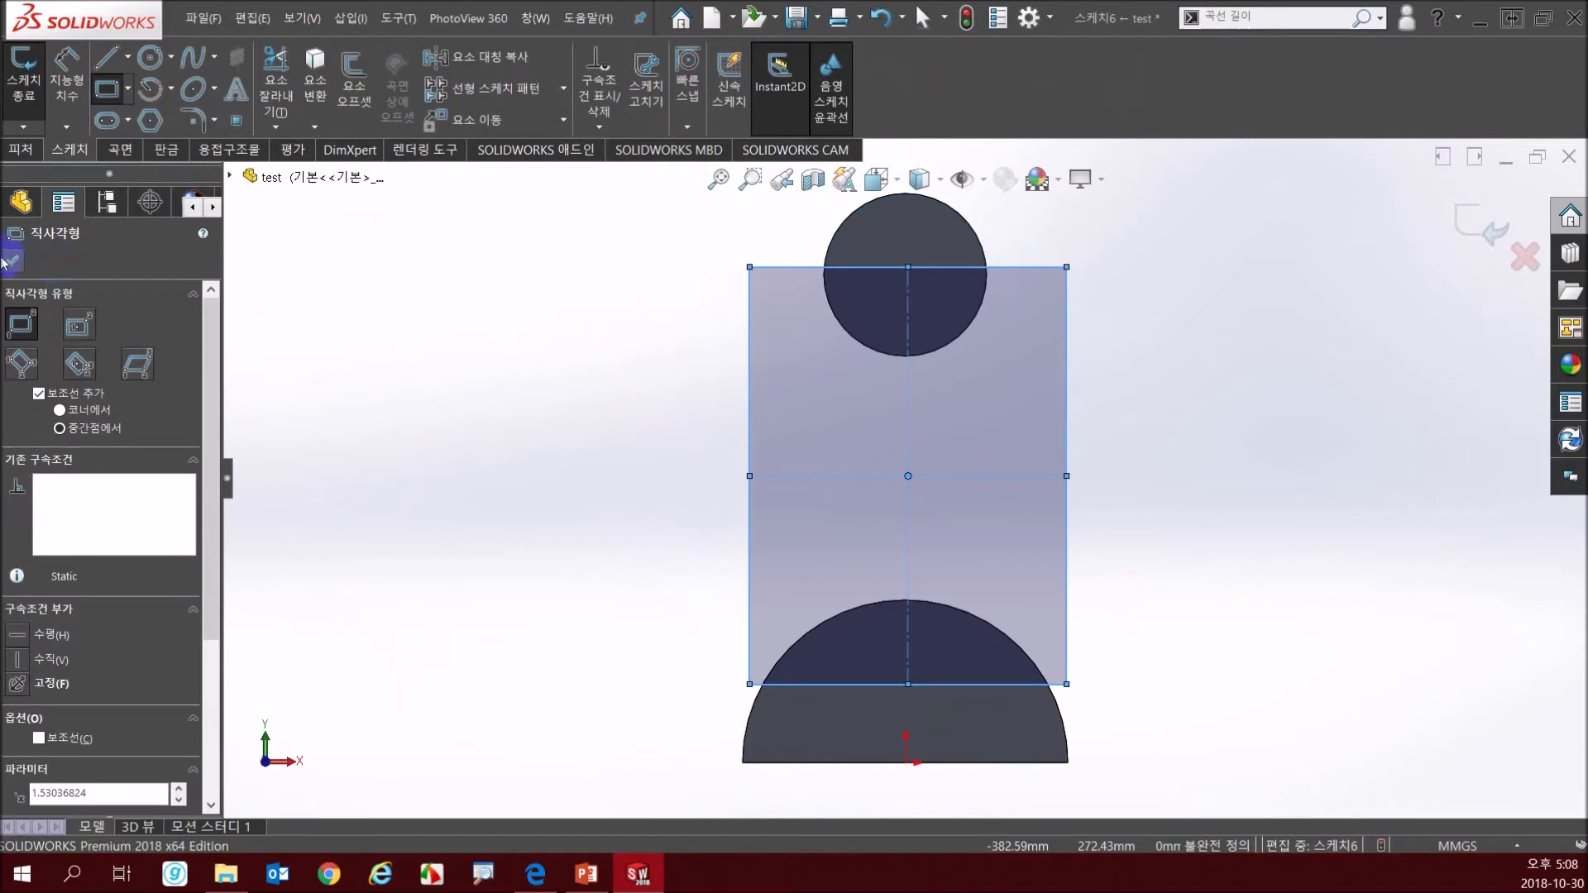
click(12, 264)
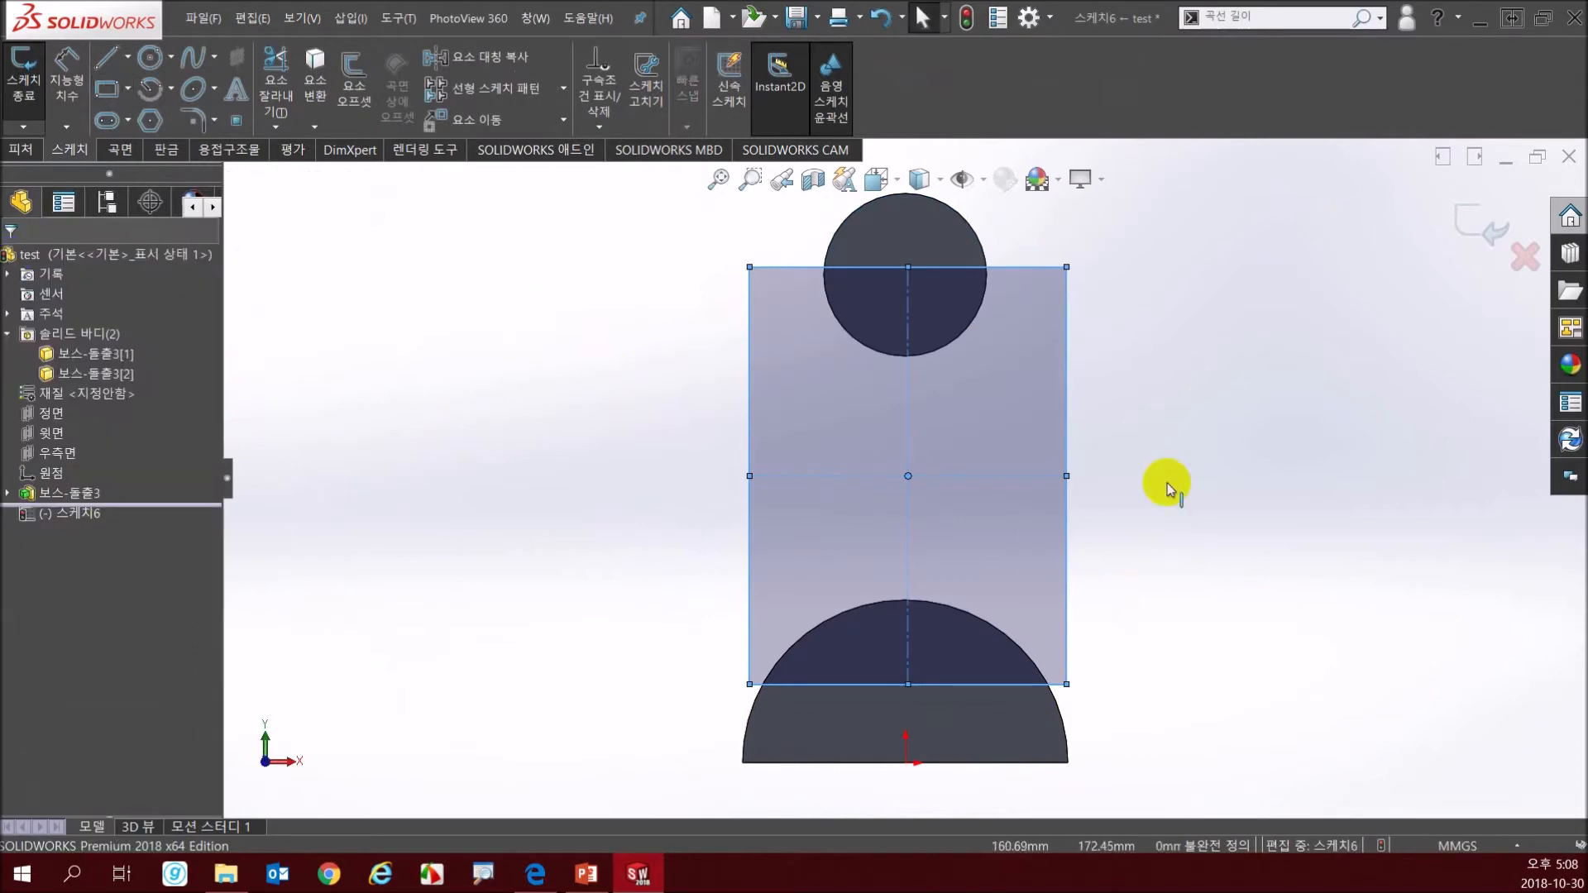
- Set up a boss extrusion of the rectangle that starts at a 20 mm offset from the sketch plane
middle_drag(1163, 482, 1028, 595)
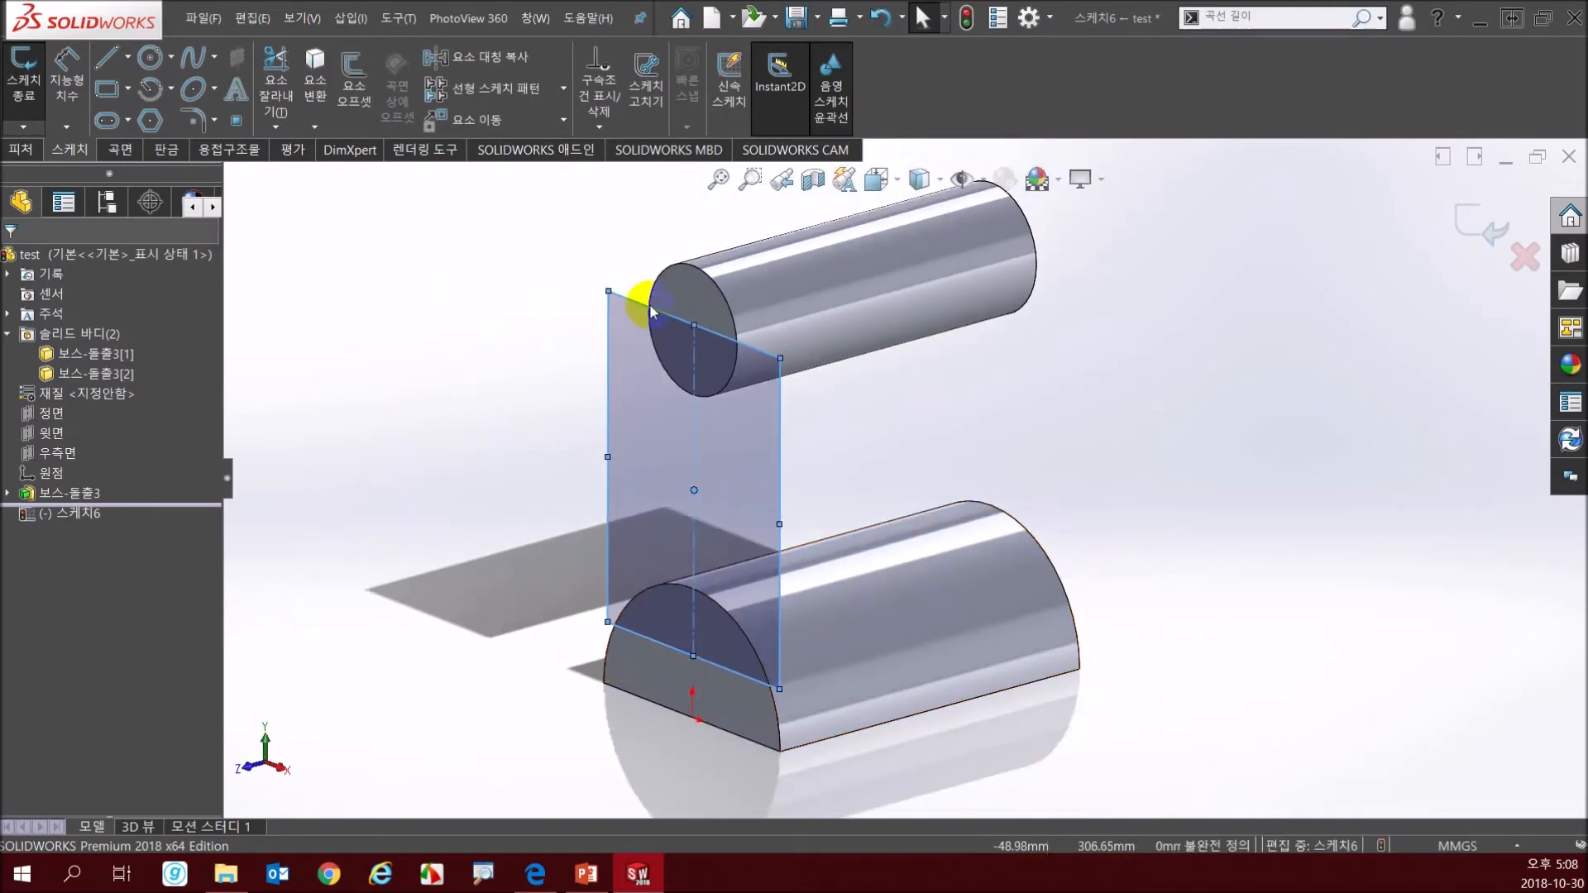
click(20, 148)
click(24, 87)
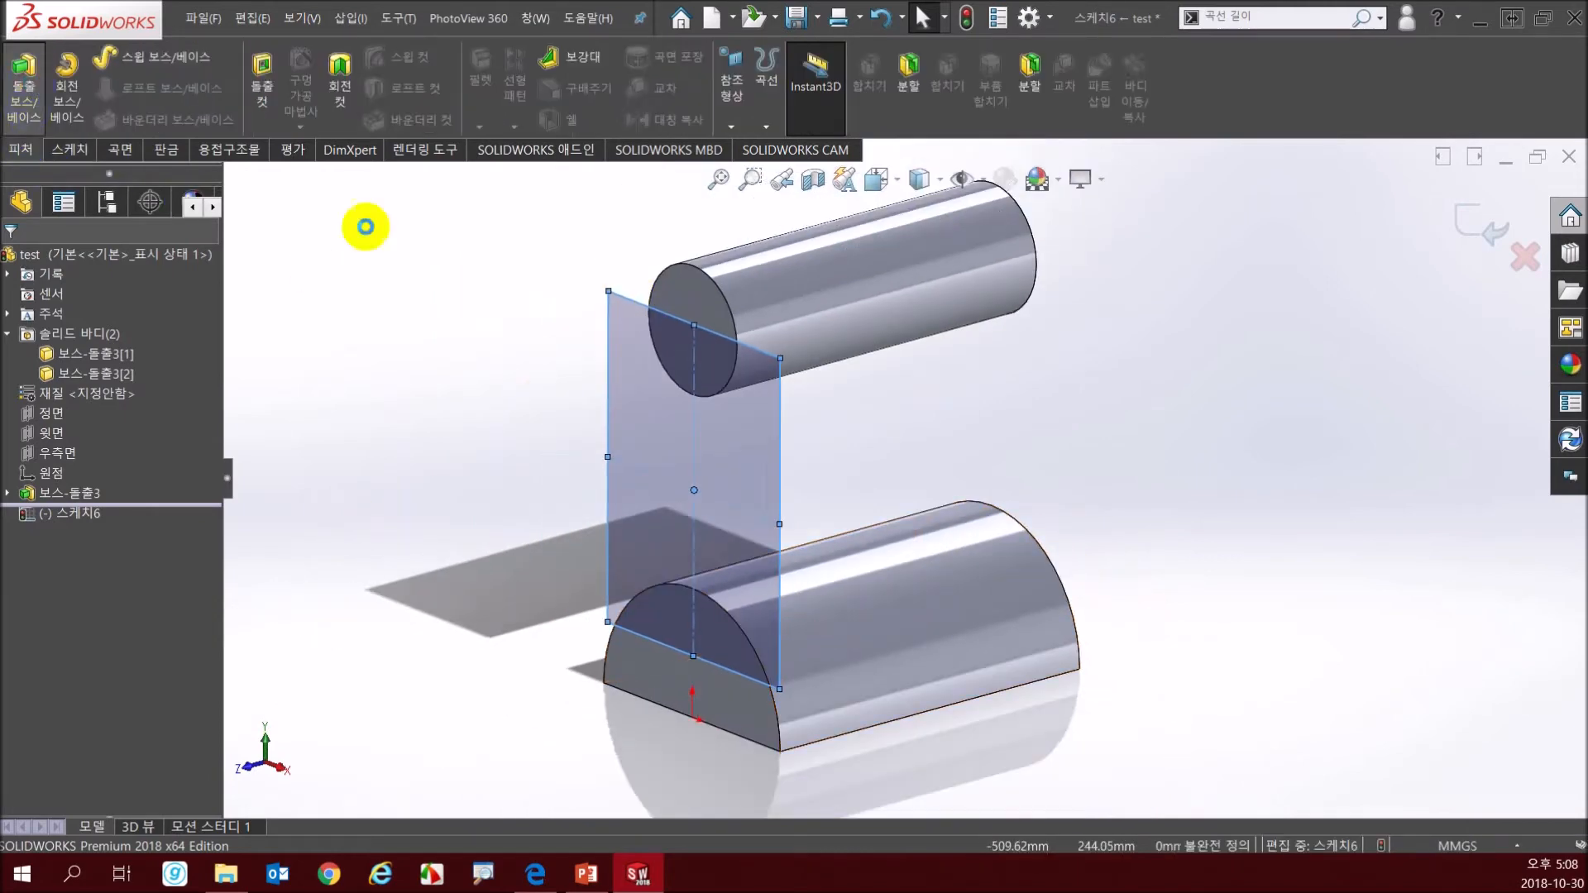
click(612, 347)
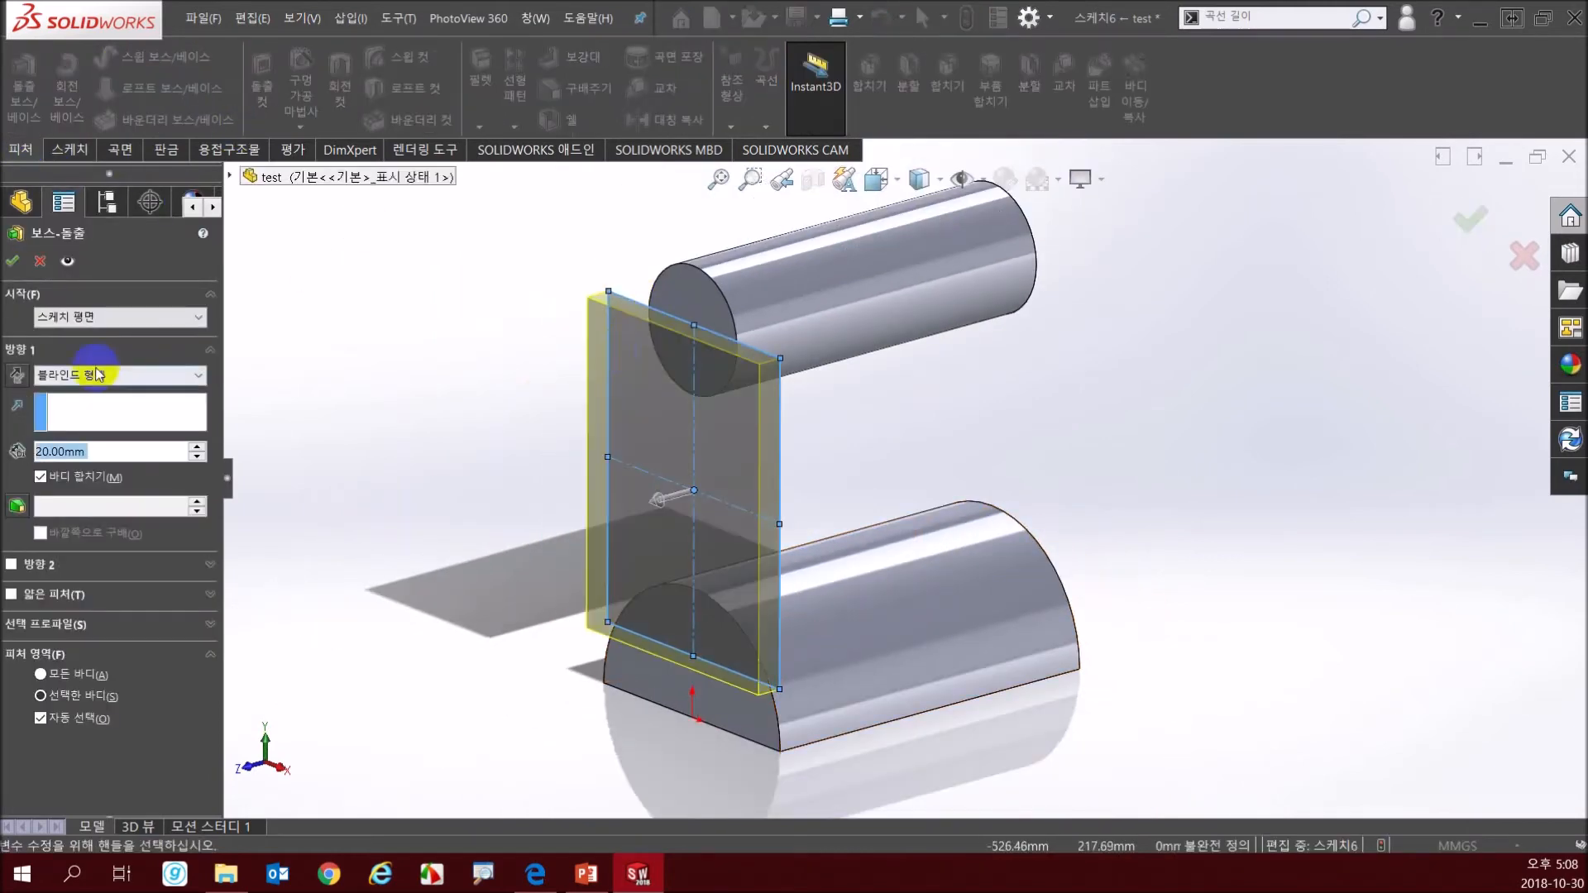
click(120, 317)
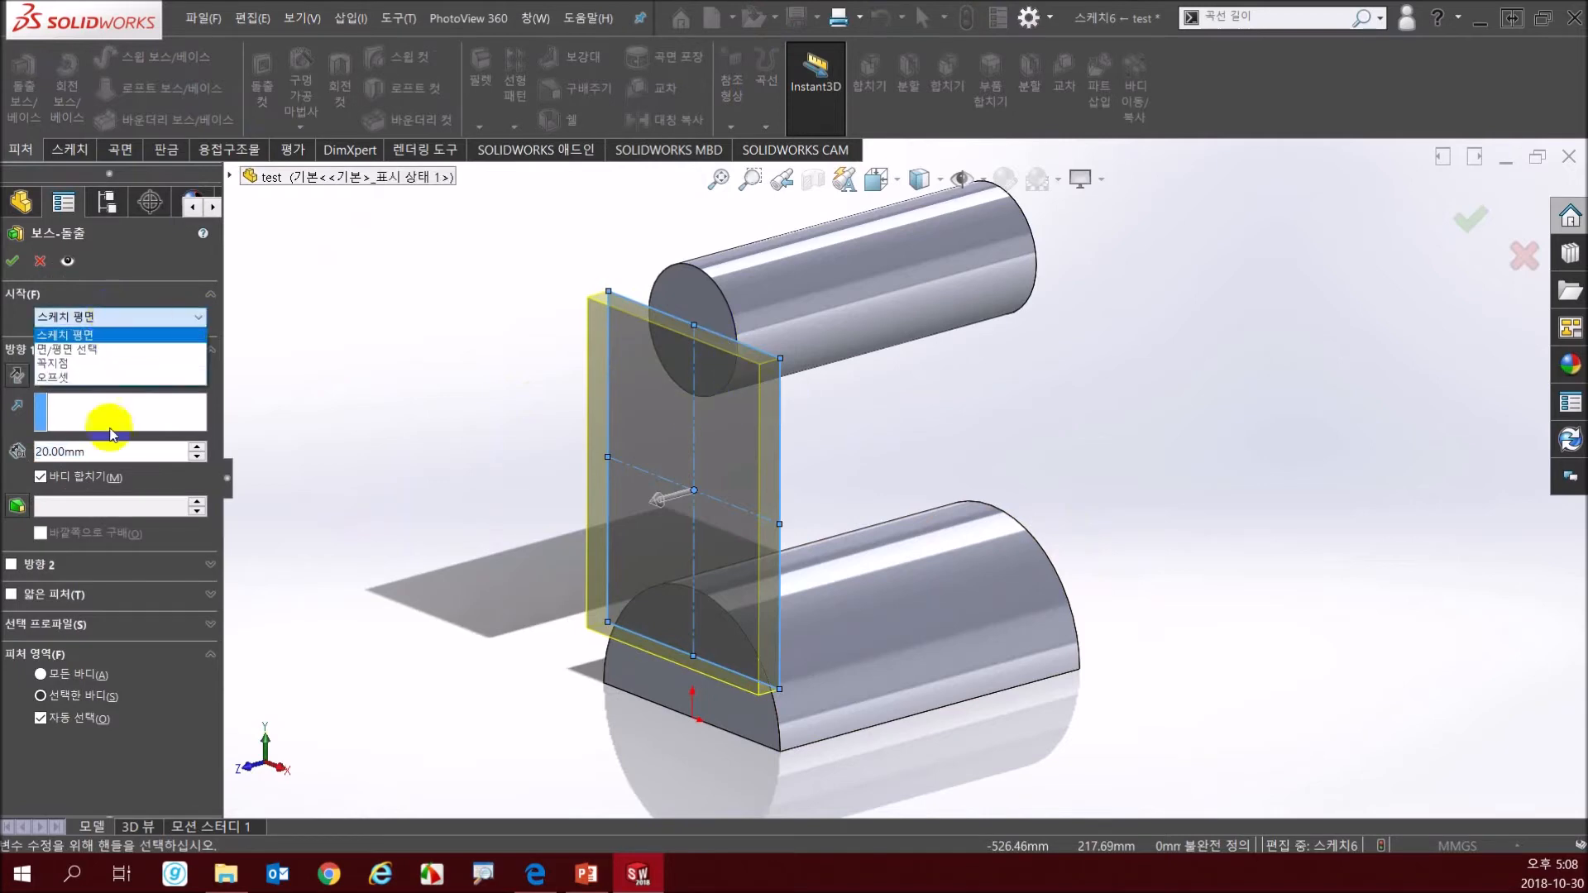
click(78, 376)
click(100, 349)
text(20)
key(Return)
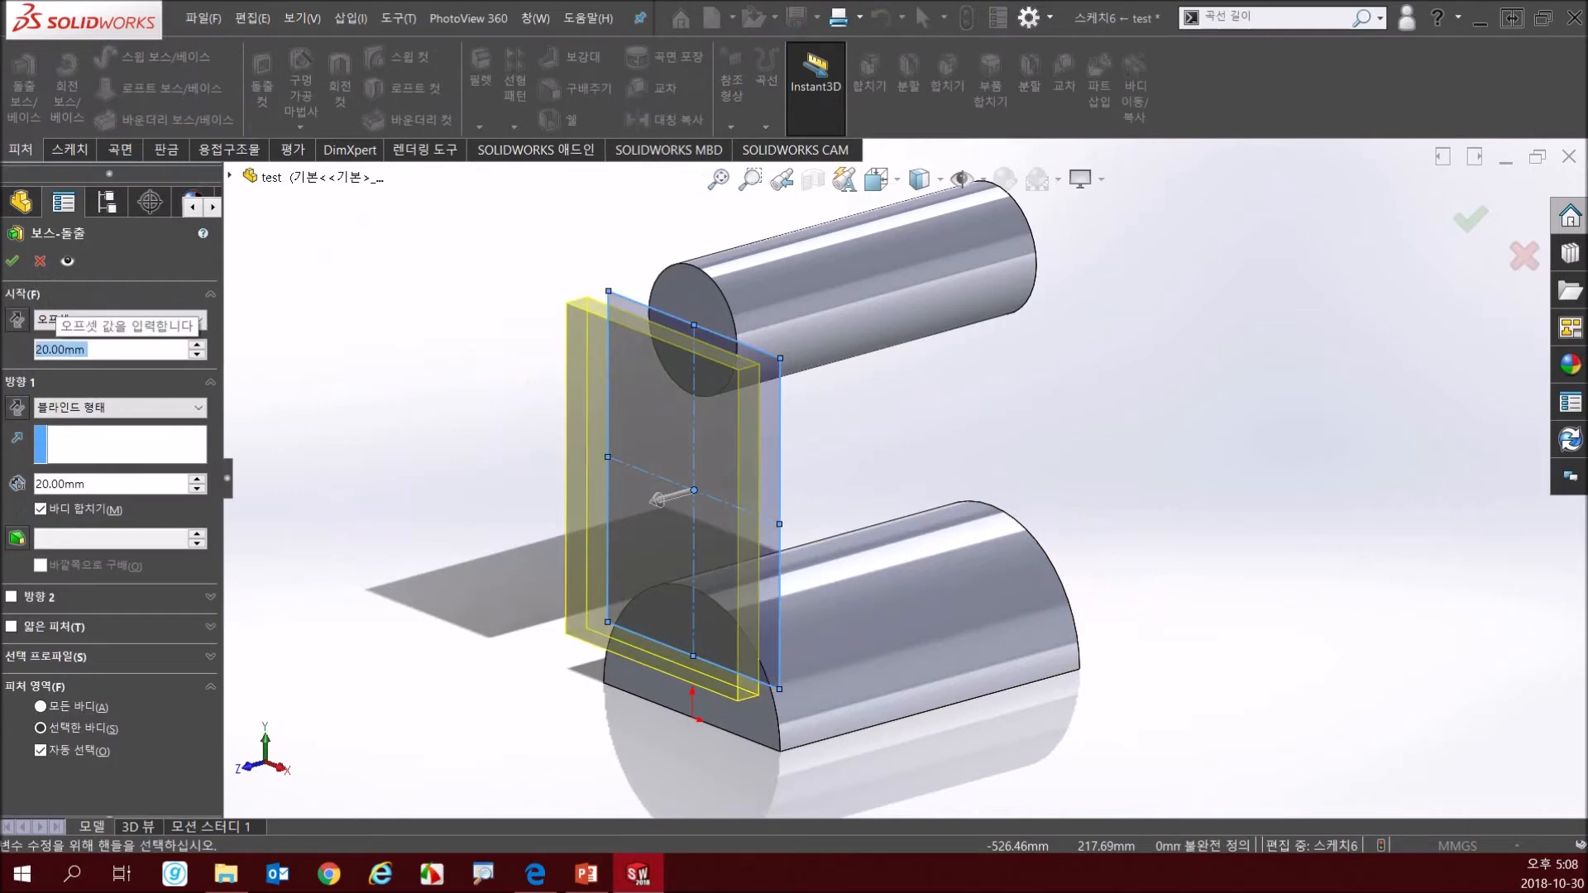
- Reverse both the start offset and the extrusion direction toward the cylinders, and create the 20 mm thick plate with merged bodies
click(107, 484)
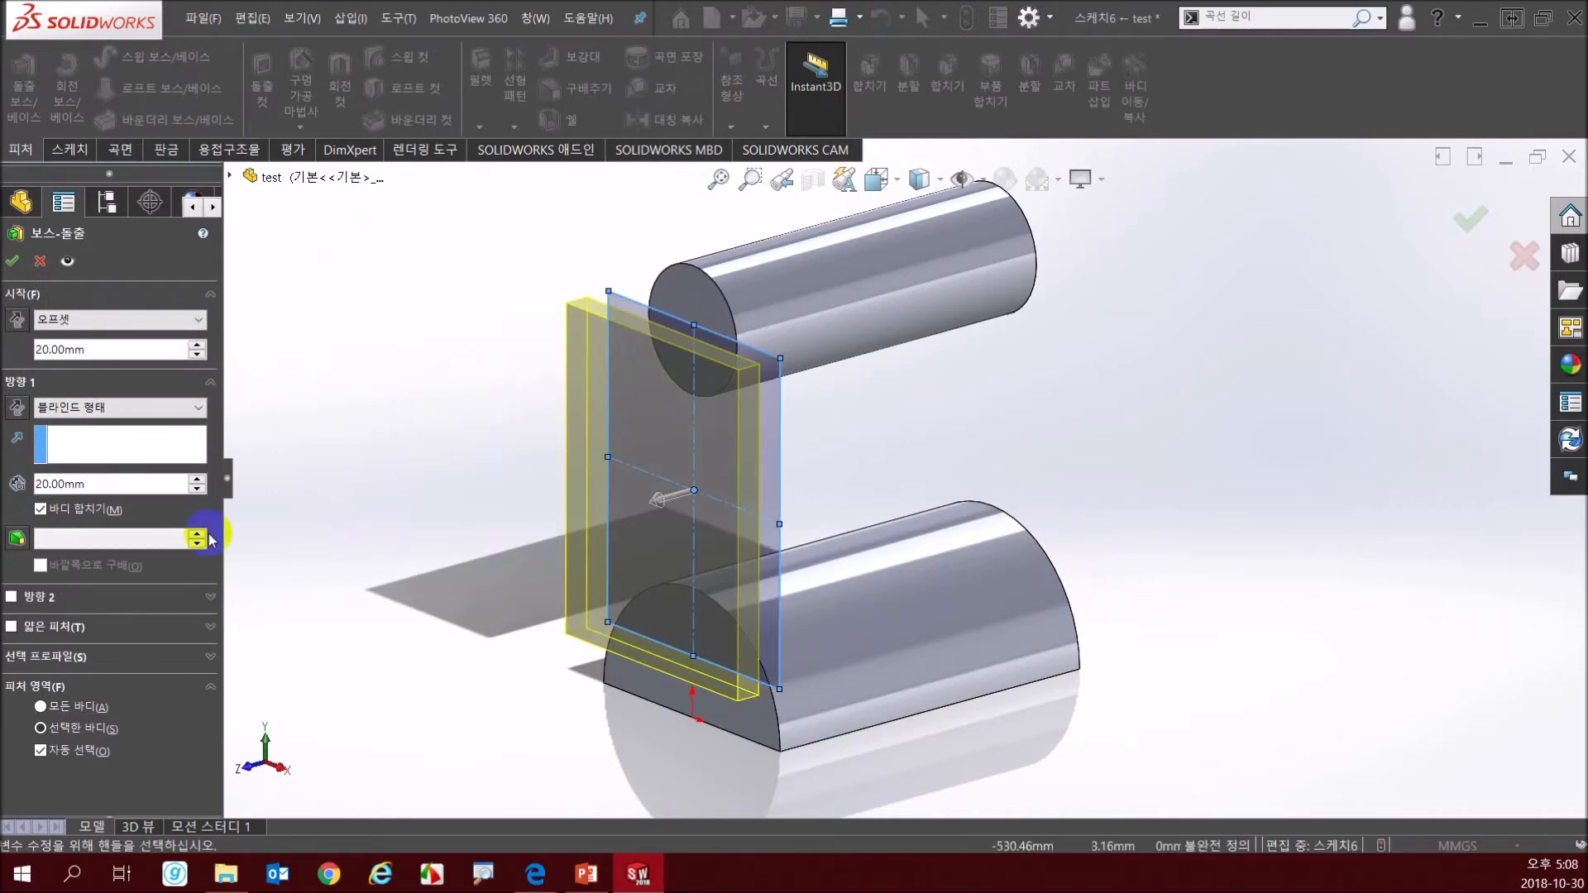
click(16, 407)
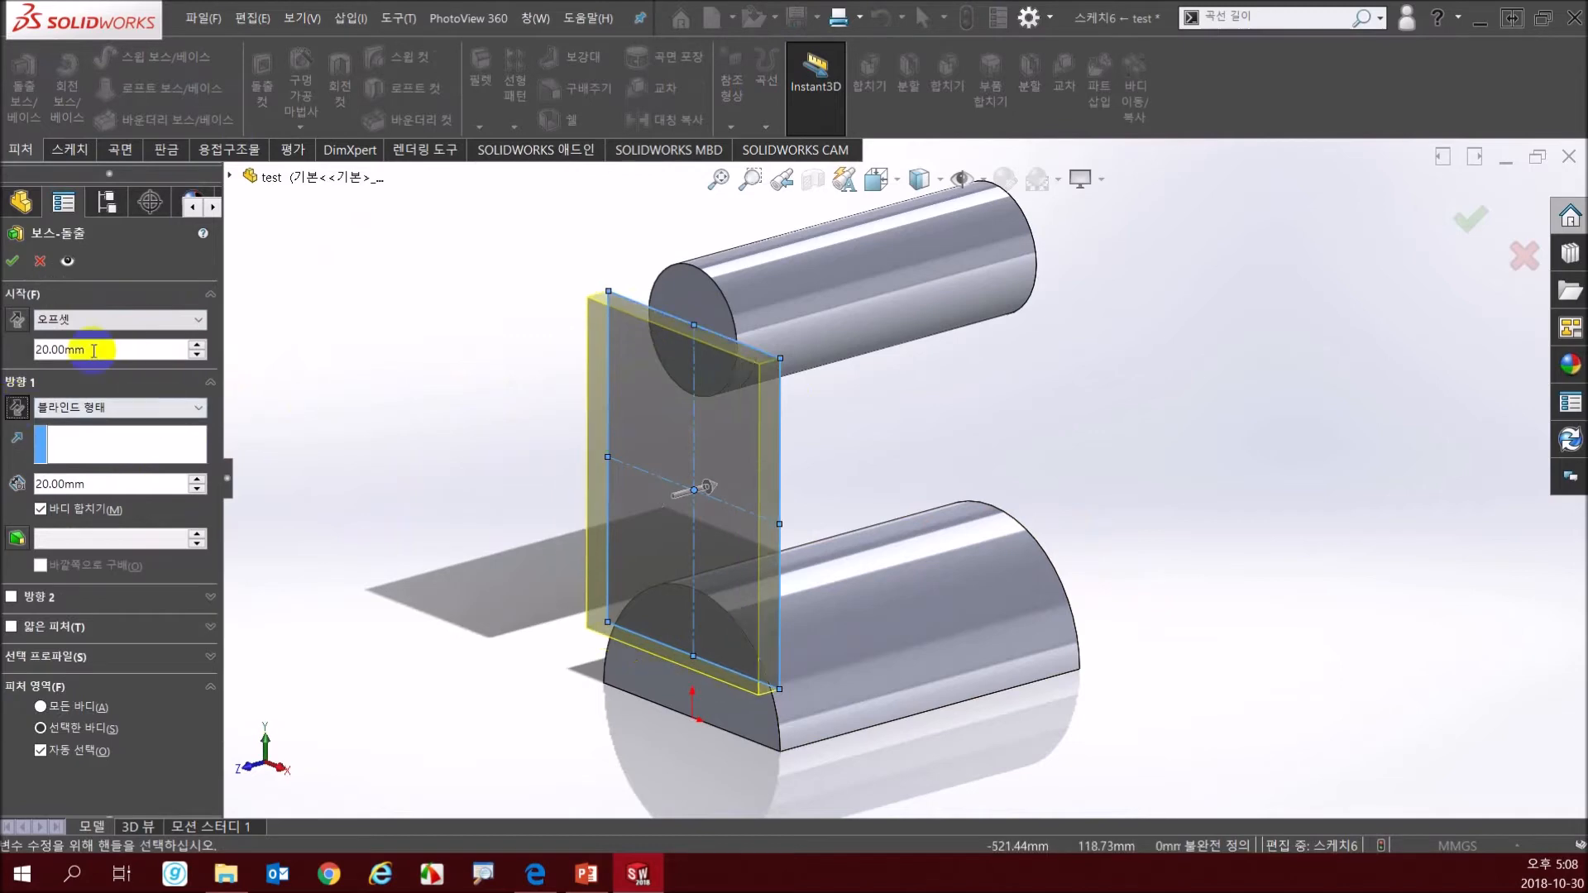
click(18, 322)
mouse_move(315, 343)
middle_down()
mouse_move(475, 464)
mouse_move(746, 466)
middle_up()
scroll(777, 447, up, 5)
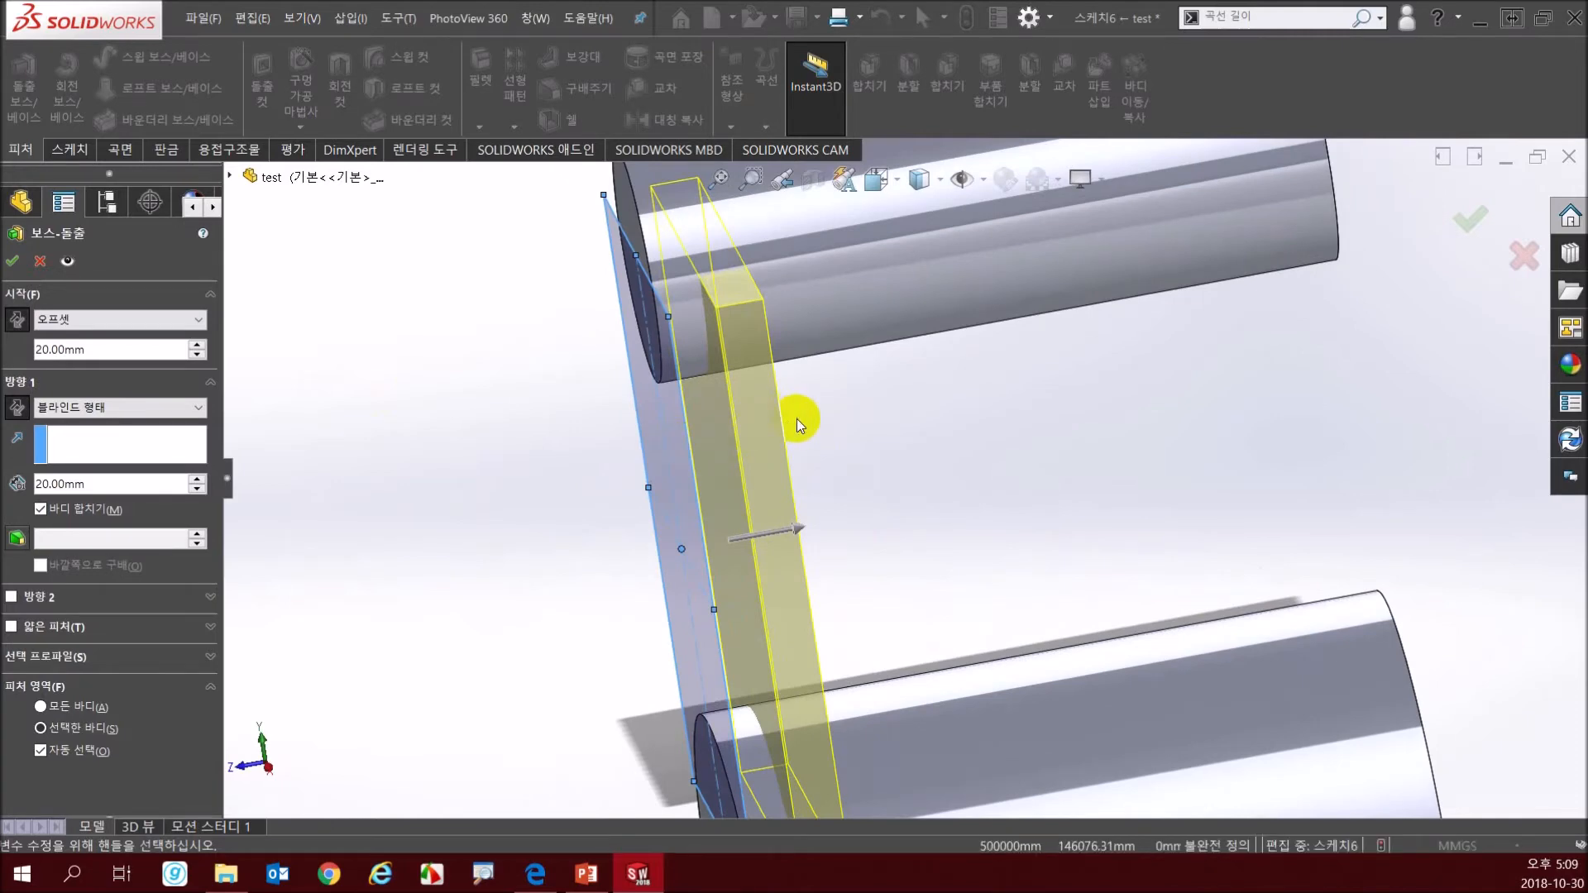
scroll(794, 372, down, 5)
middle_drag(817, 409, 1110, 557)
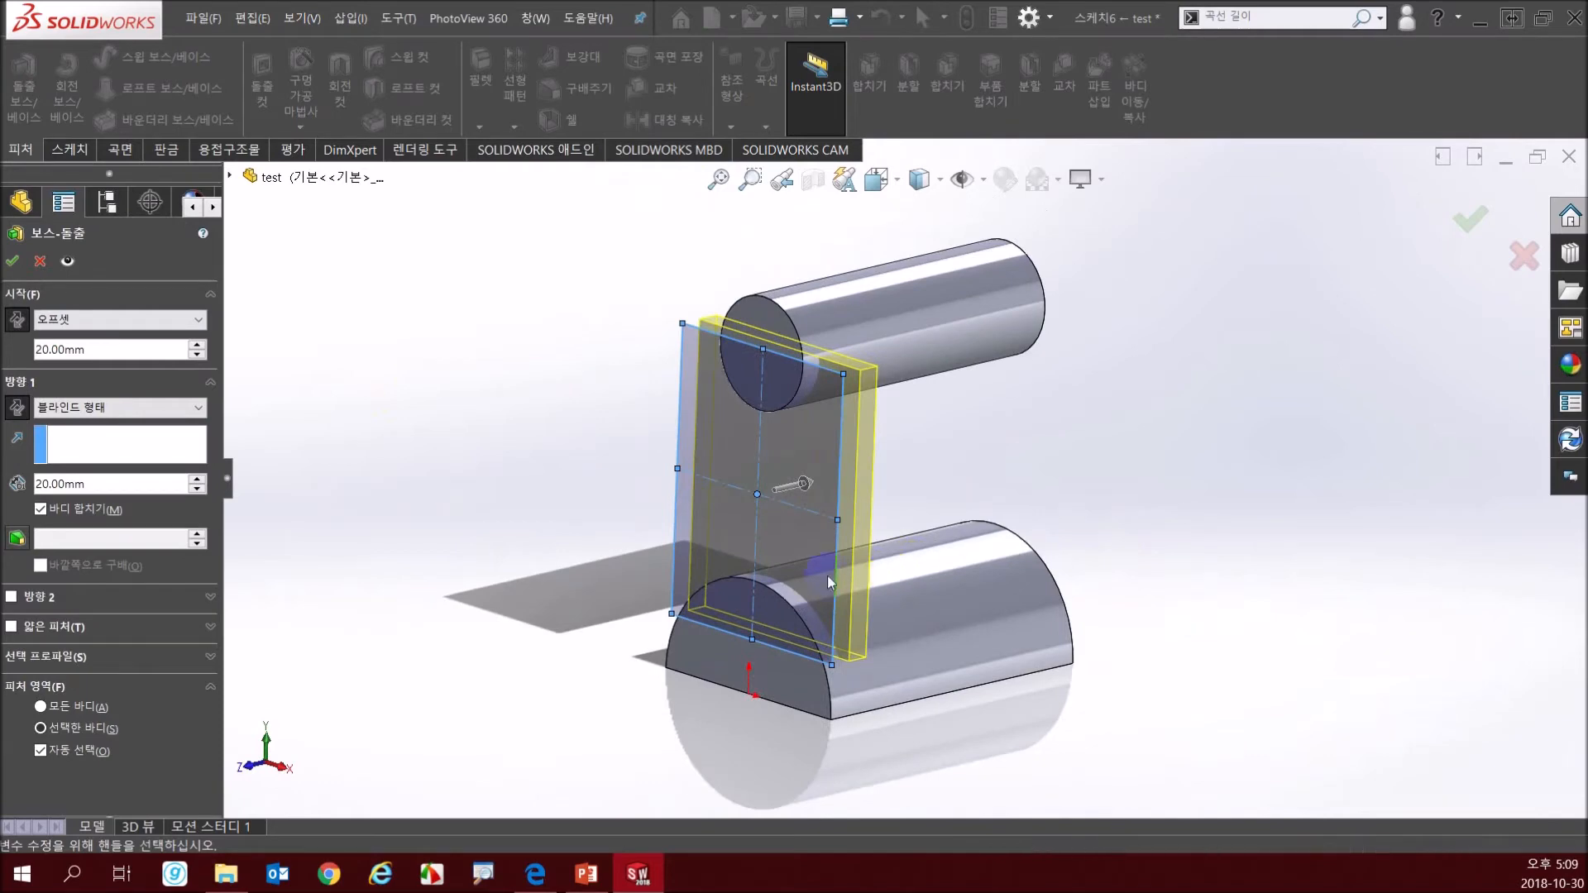
click(16, 266)
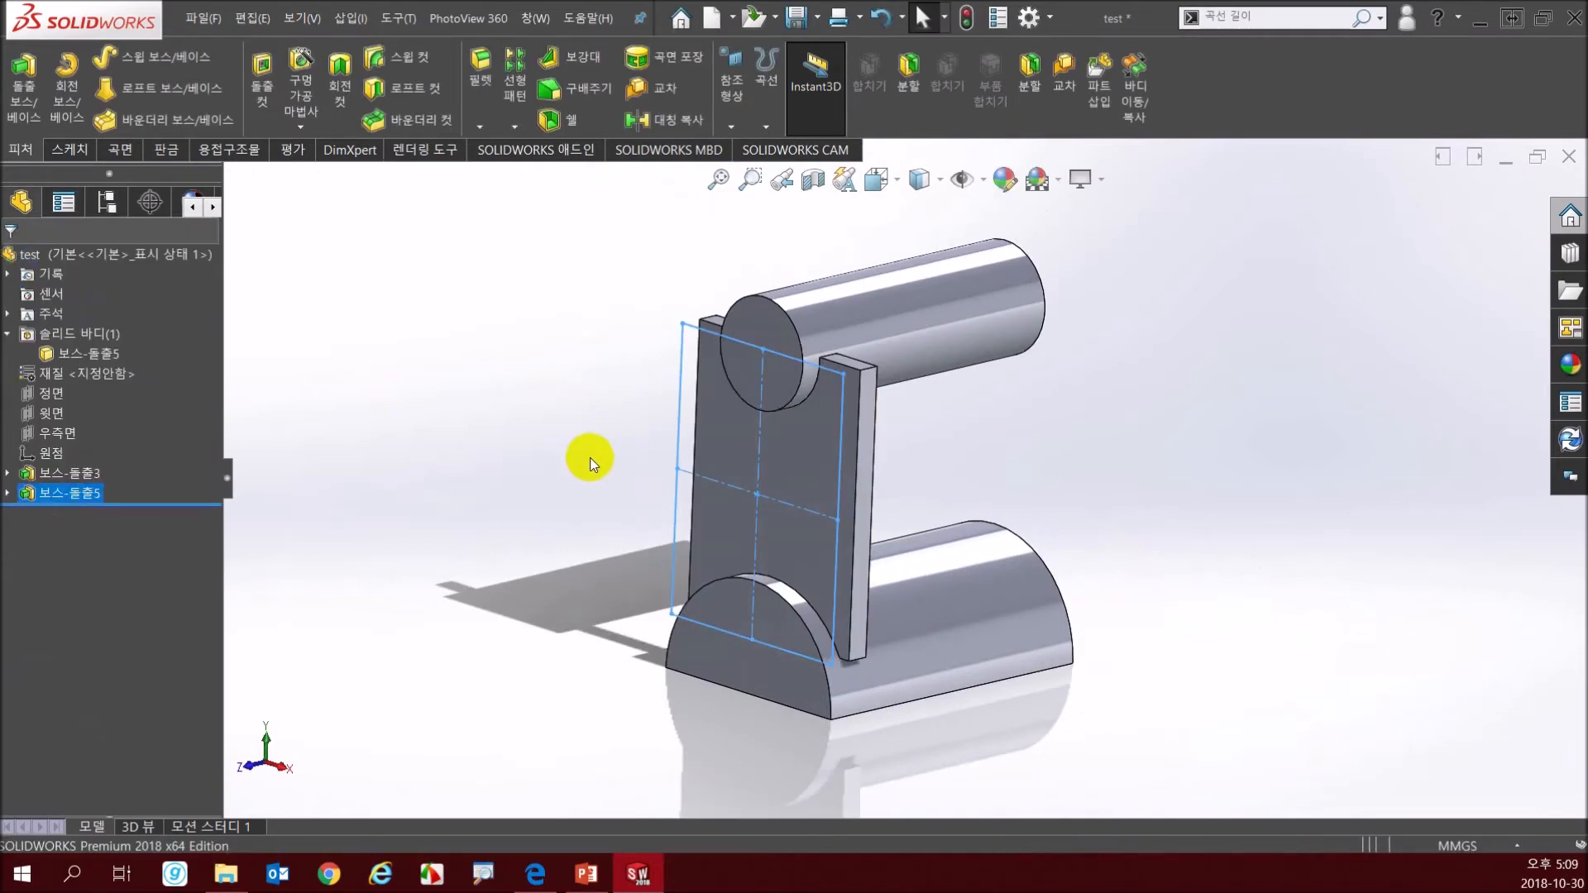
- Examine how the plate joins the cylinder and the half cylinder, and check the resulting entry in the solid bodies folder
middle_drag(589, 458, 557, 478)
scroll(806, 484, up, 2)
scroll(786, 484, down, 3)
click(1010, 466)
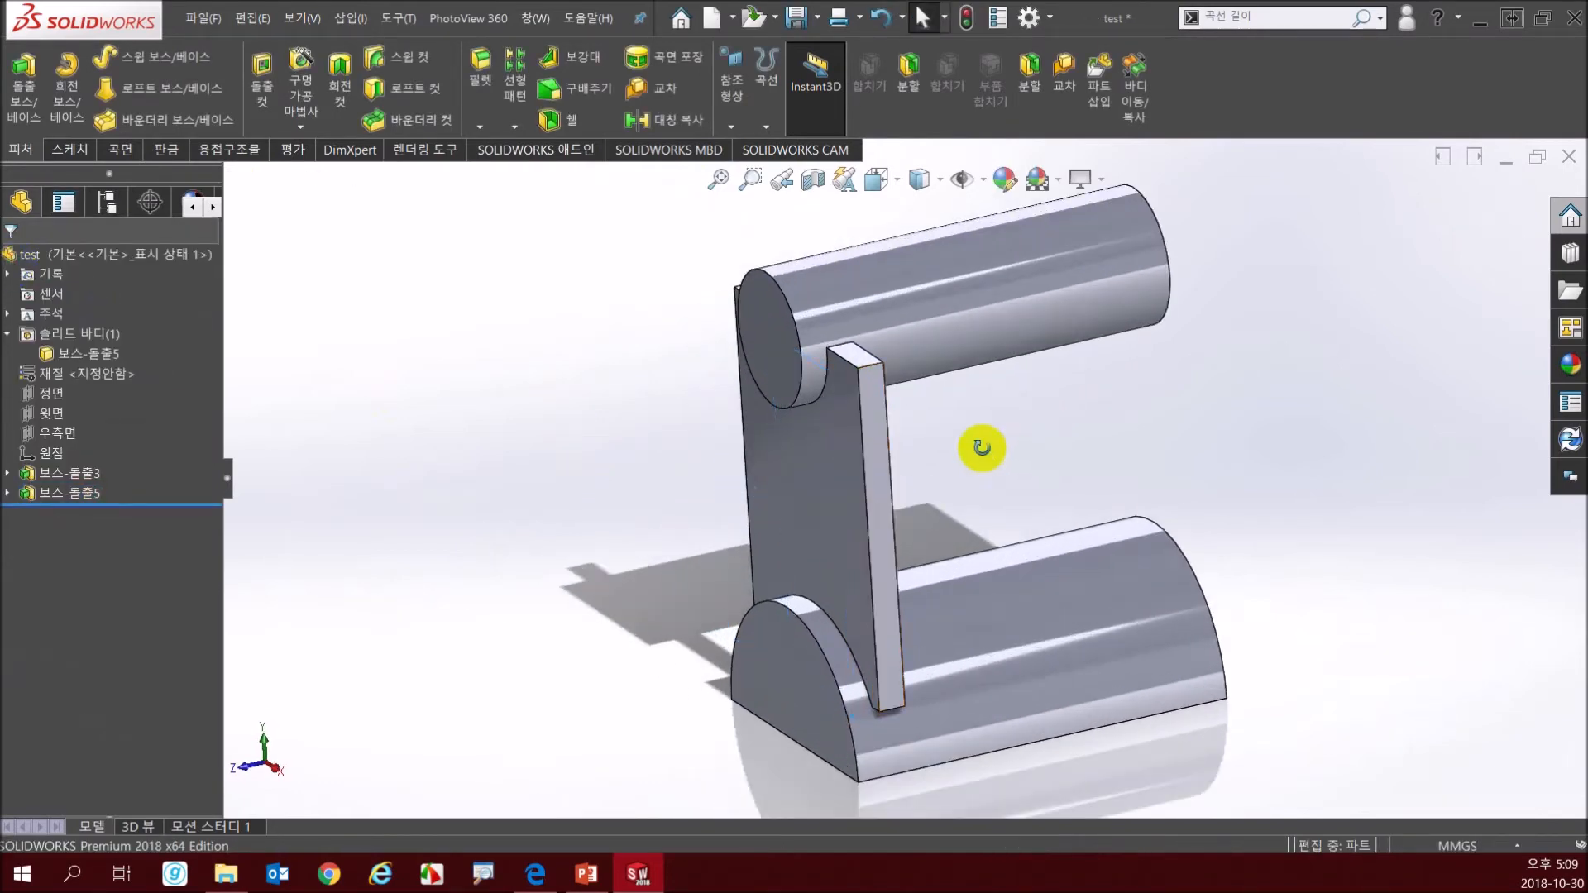
click(837, 464)
click(507, 525)
middle_drag(507, 524, 596, 468)
click(70, 353)
click(491, 479)
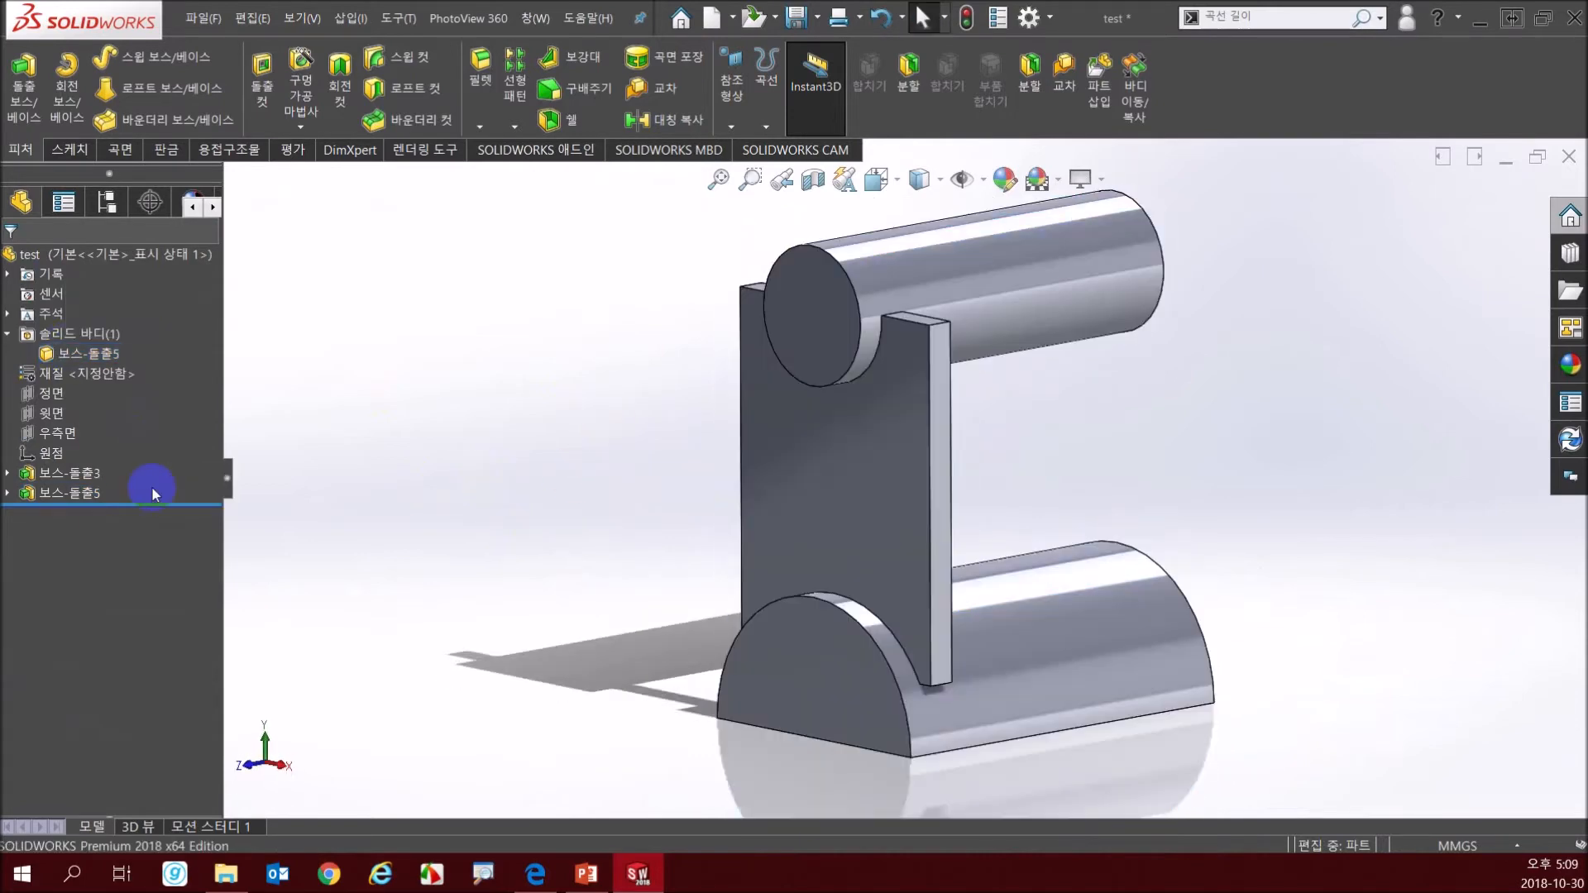
- Turn off body merging in the plate's boss extrusion and check the cylinder, half cylinder and plate in the solid bodies folder
right_click(152, 494)
click(107, 447)
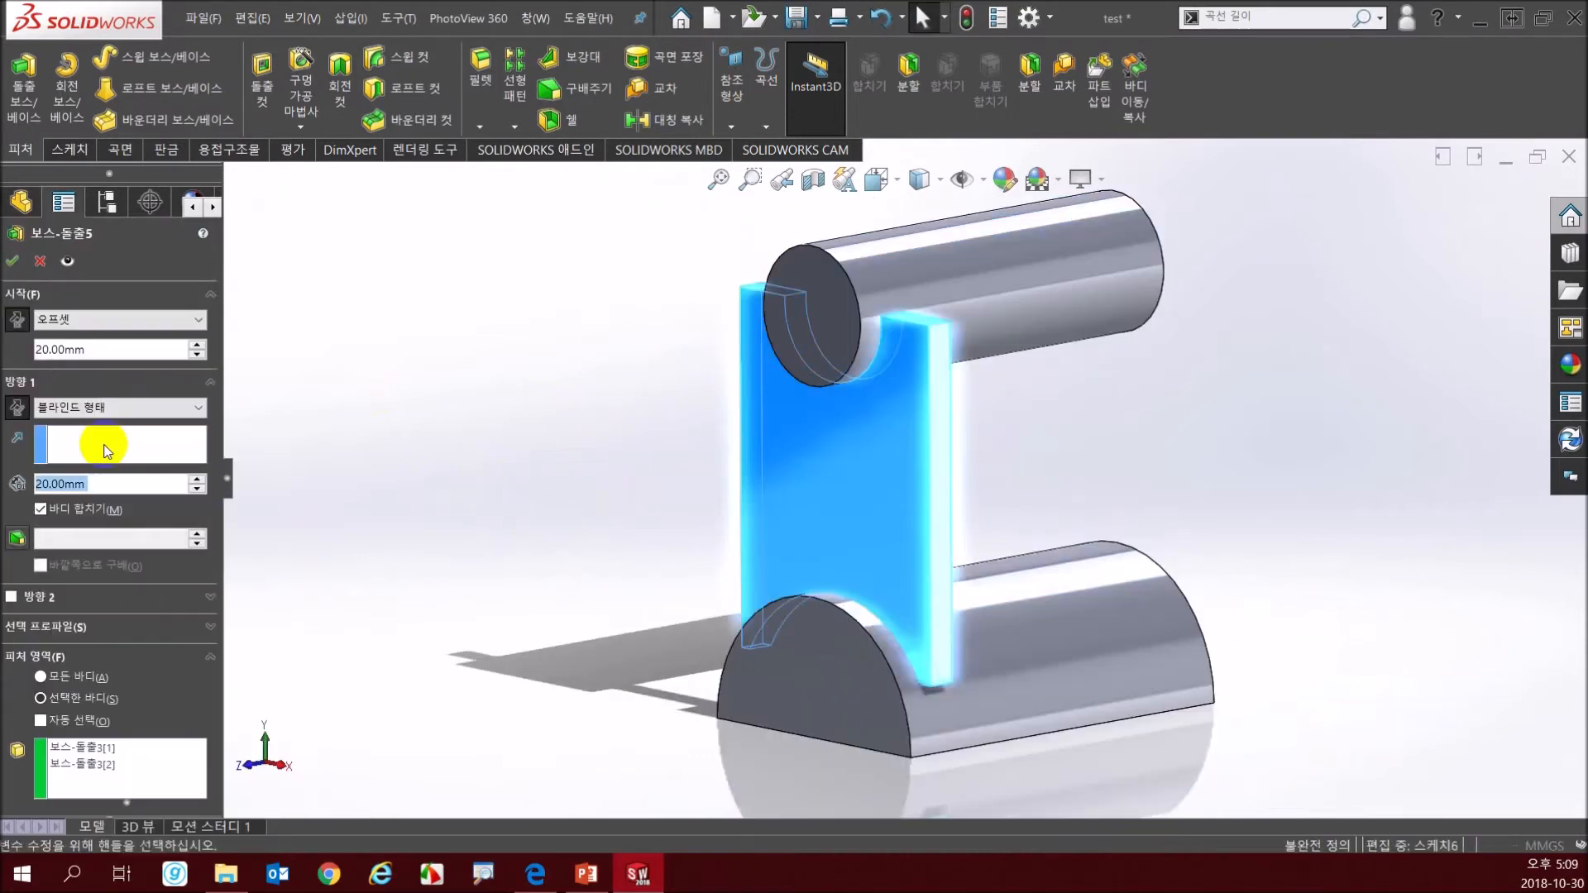
click(39, 508)
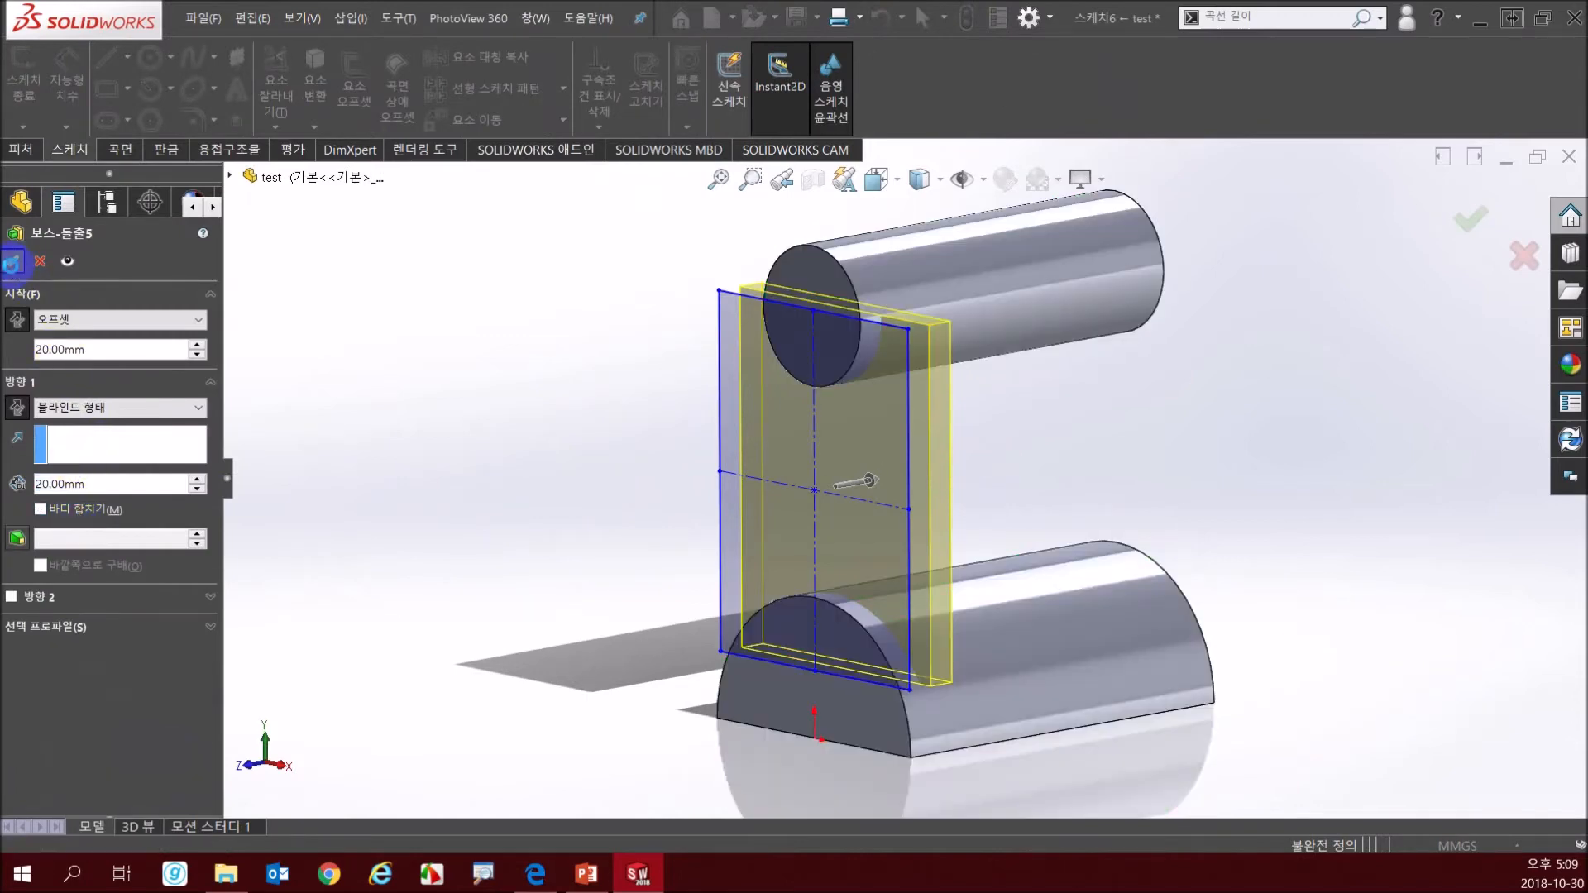
click(12, 263)
click(92, 393)
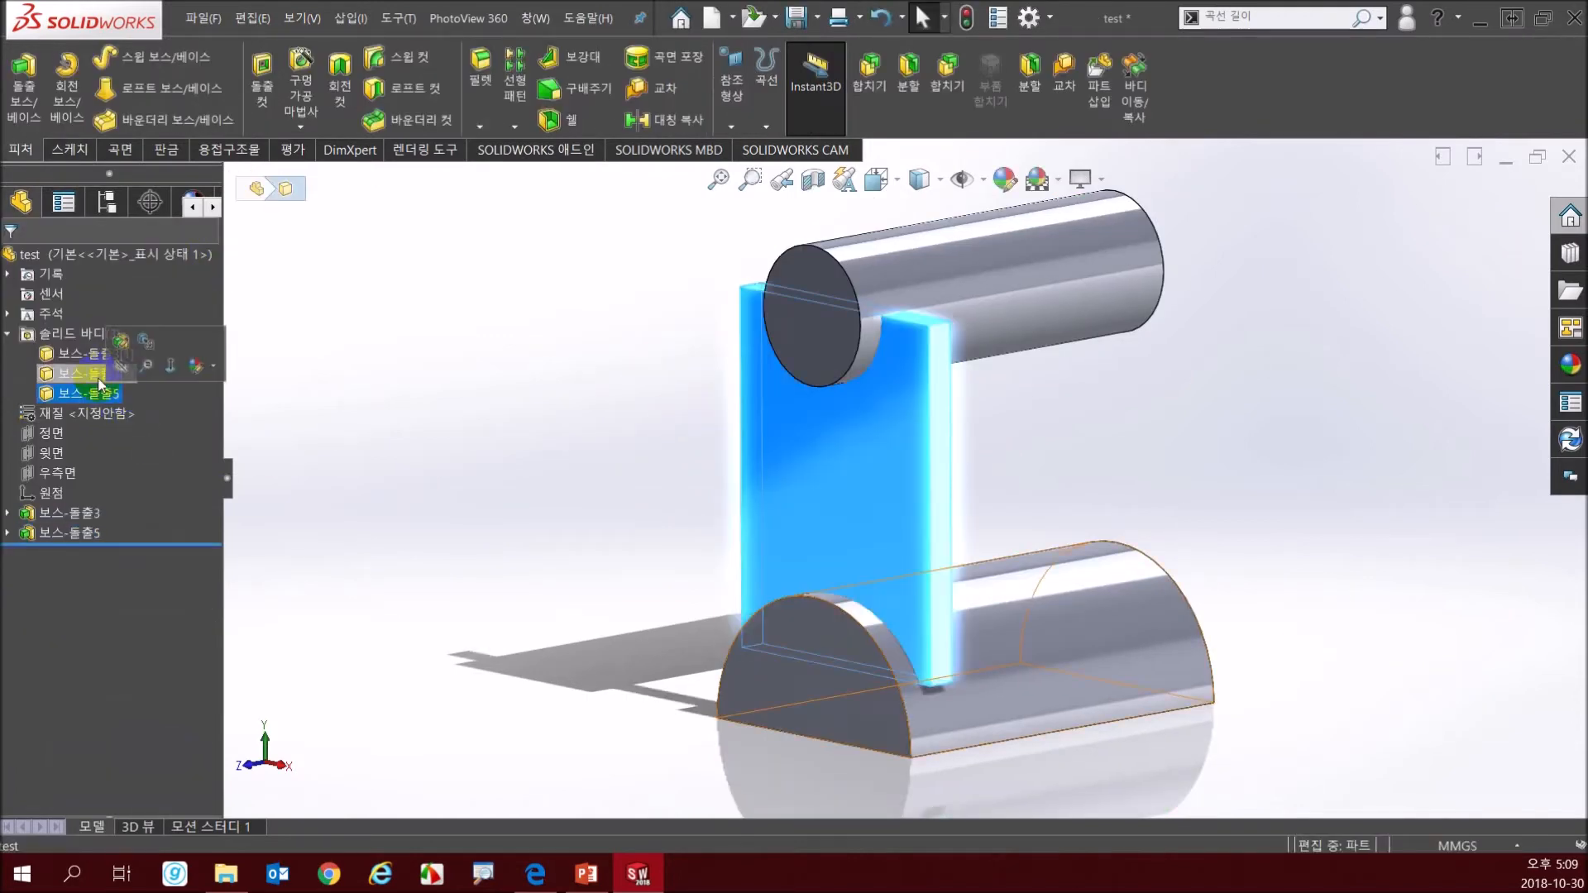
click(996, 310)
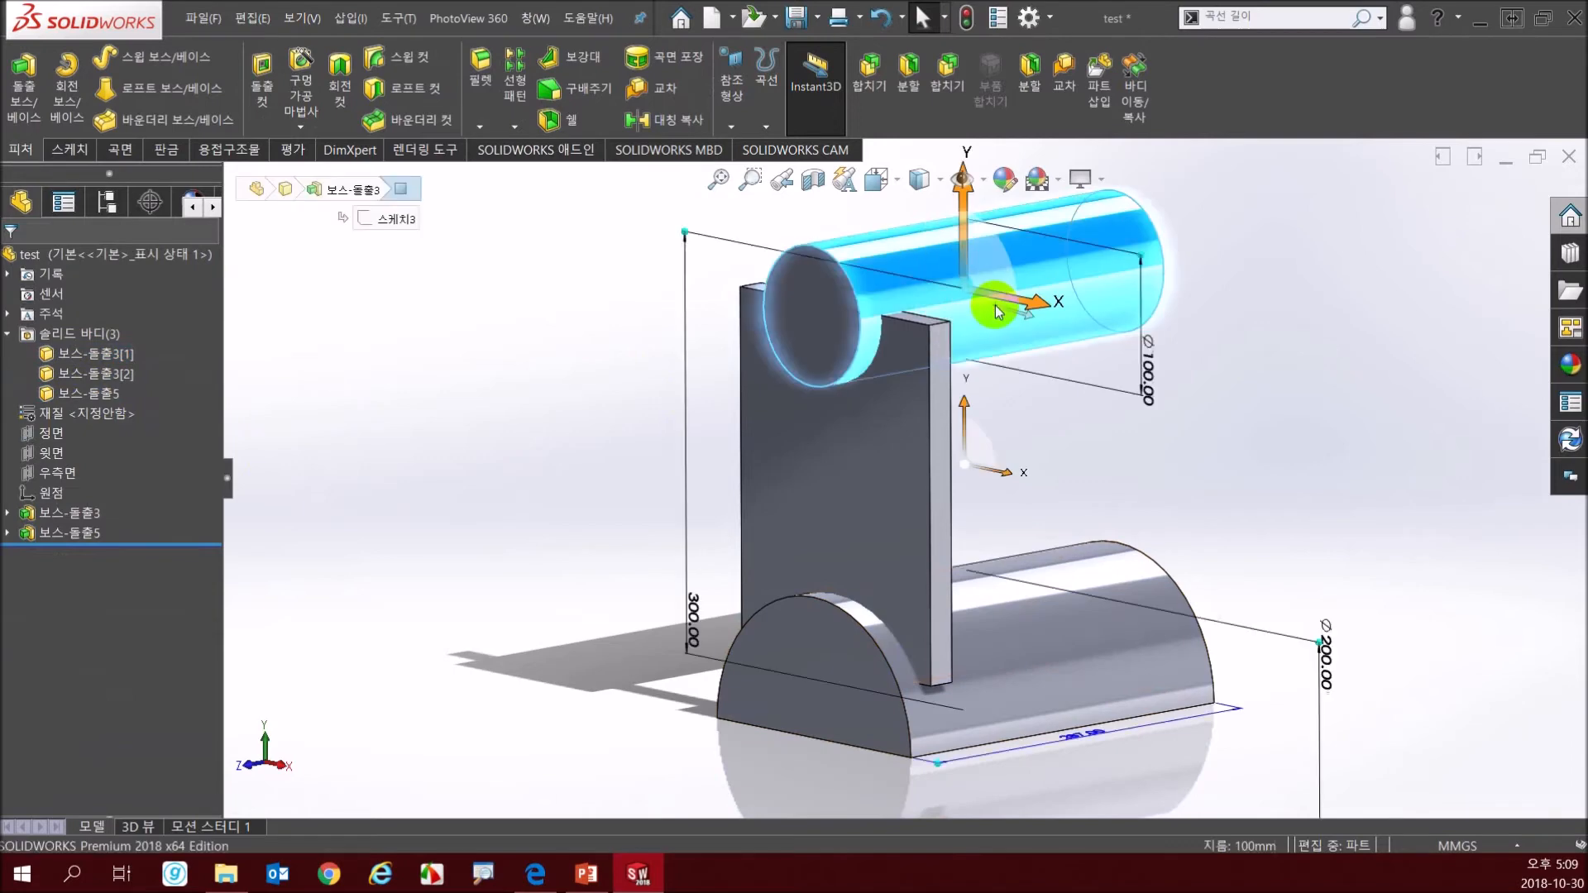
click(908, 423)
click(1039, 648)
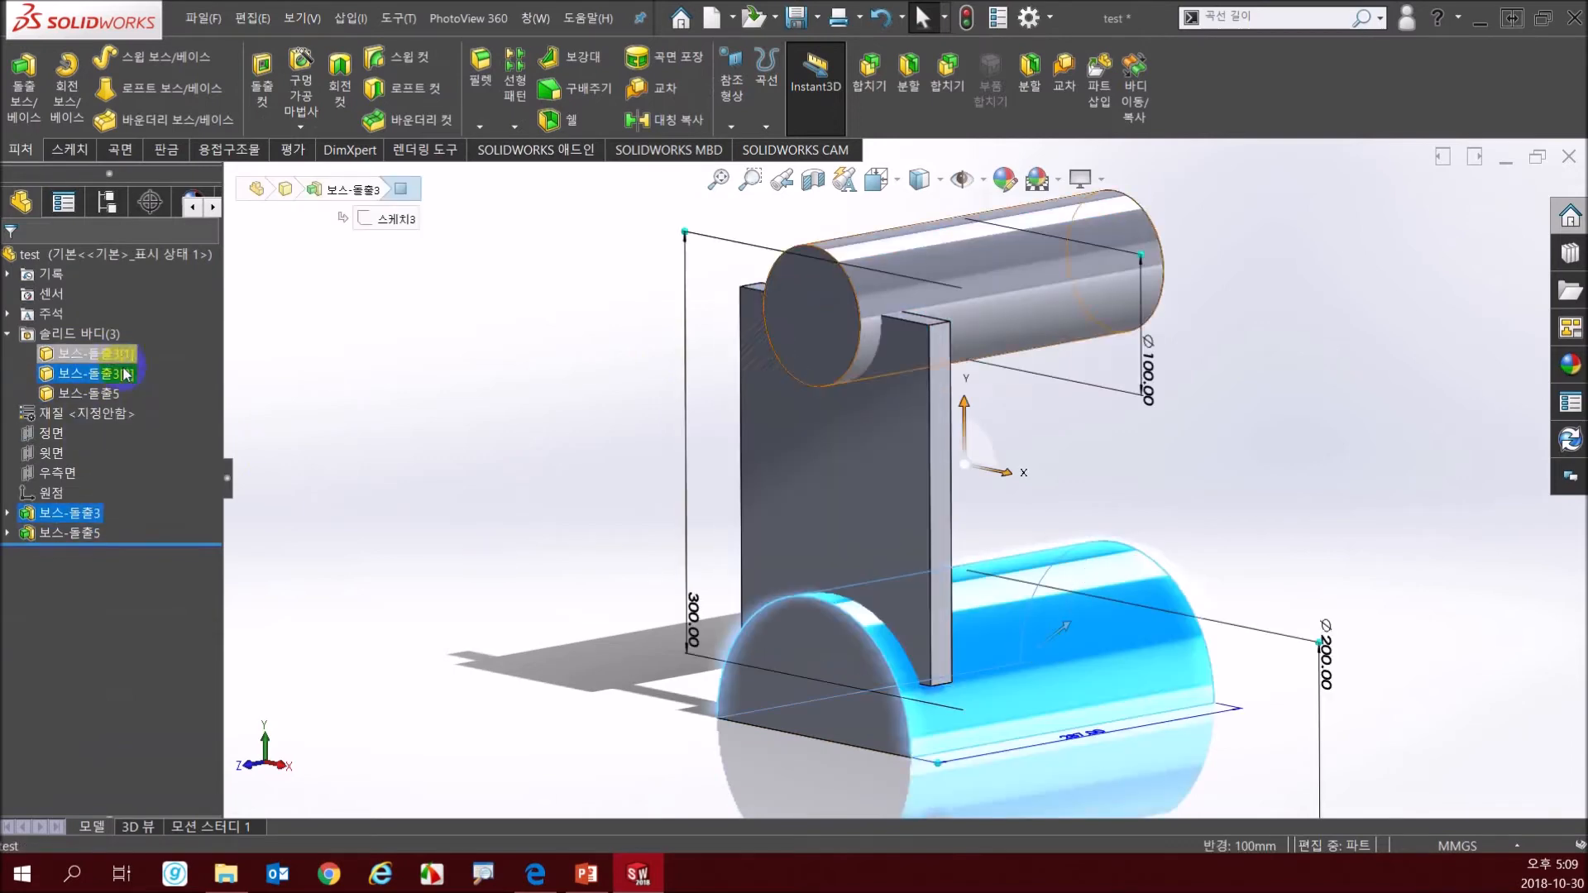
click(343, 483)
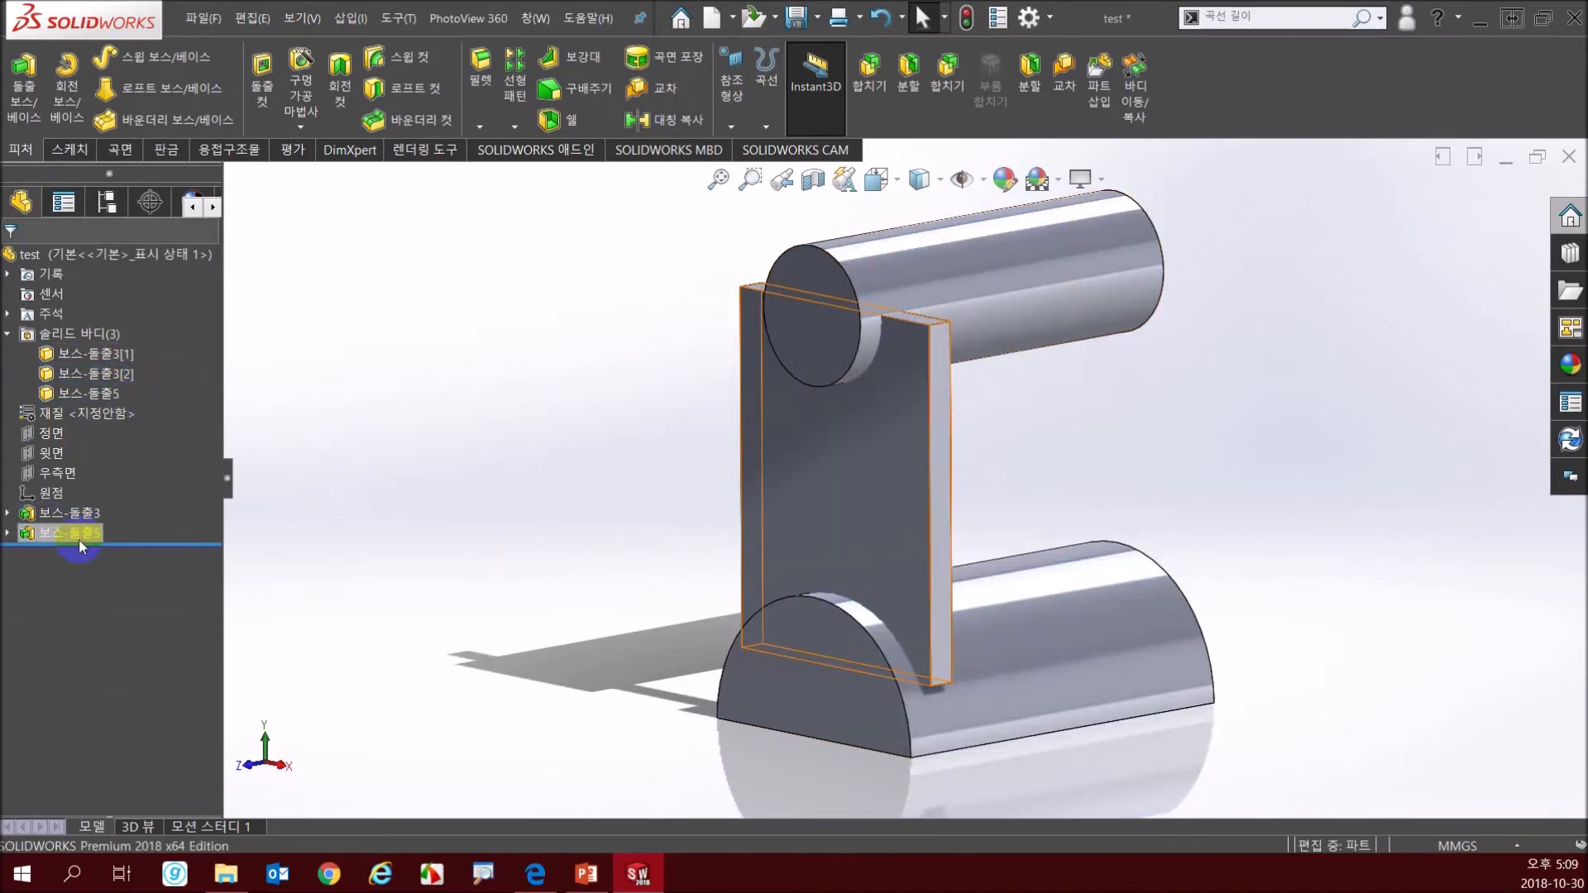
- Re-enable merging in the plate's extrusion with only the upper cylinder as the manually selected body, and check the solid bodies
right_click(72, 535)
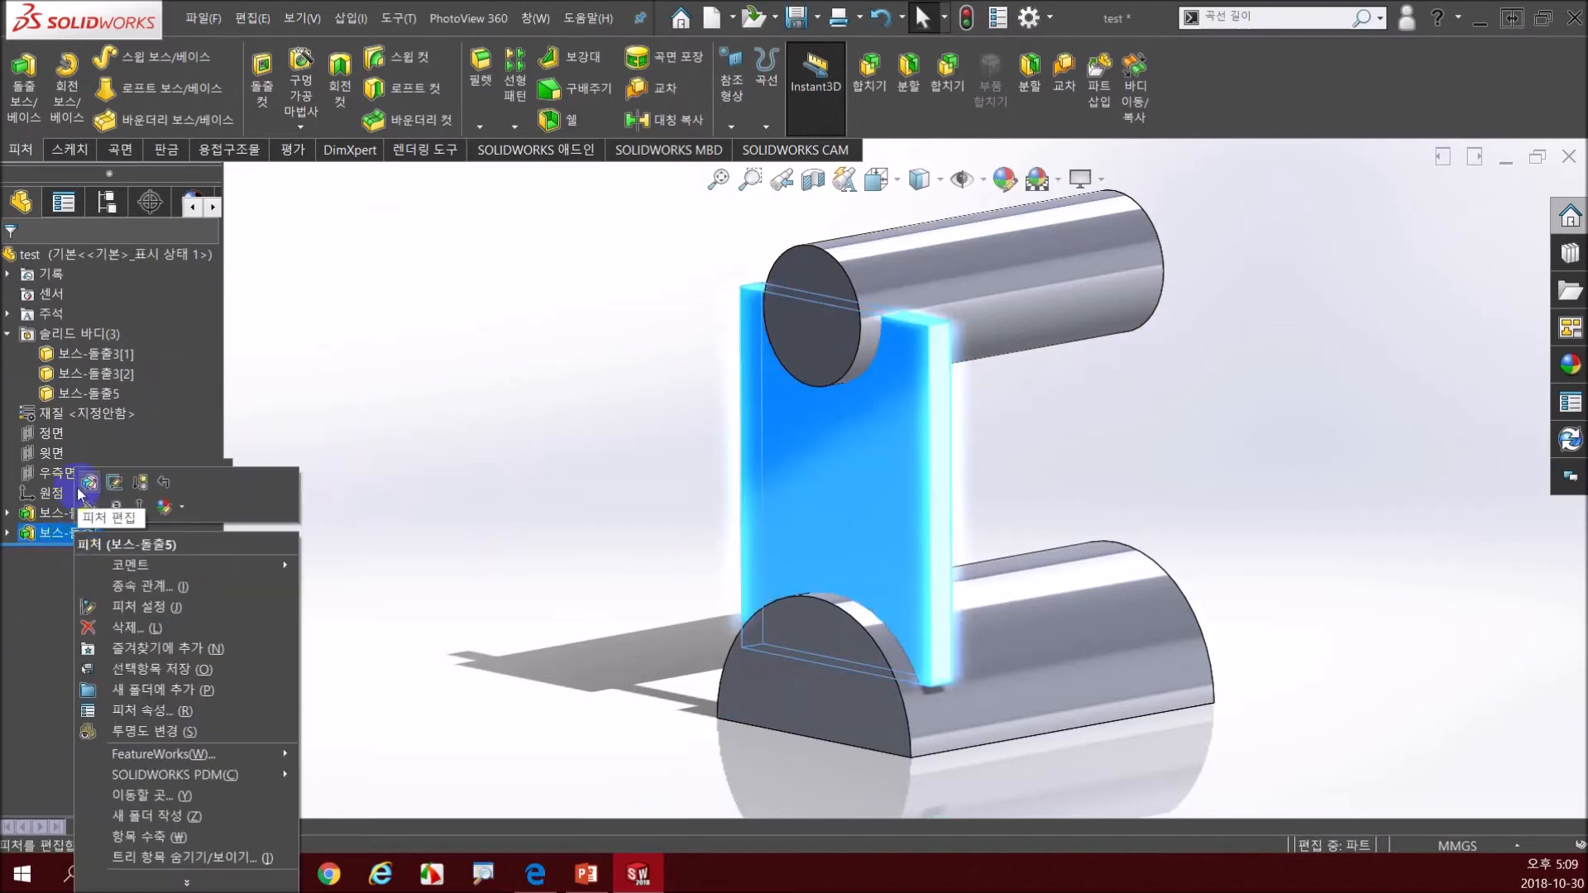
click(79, 488)
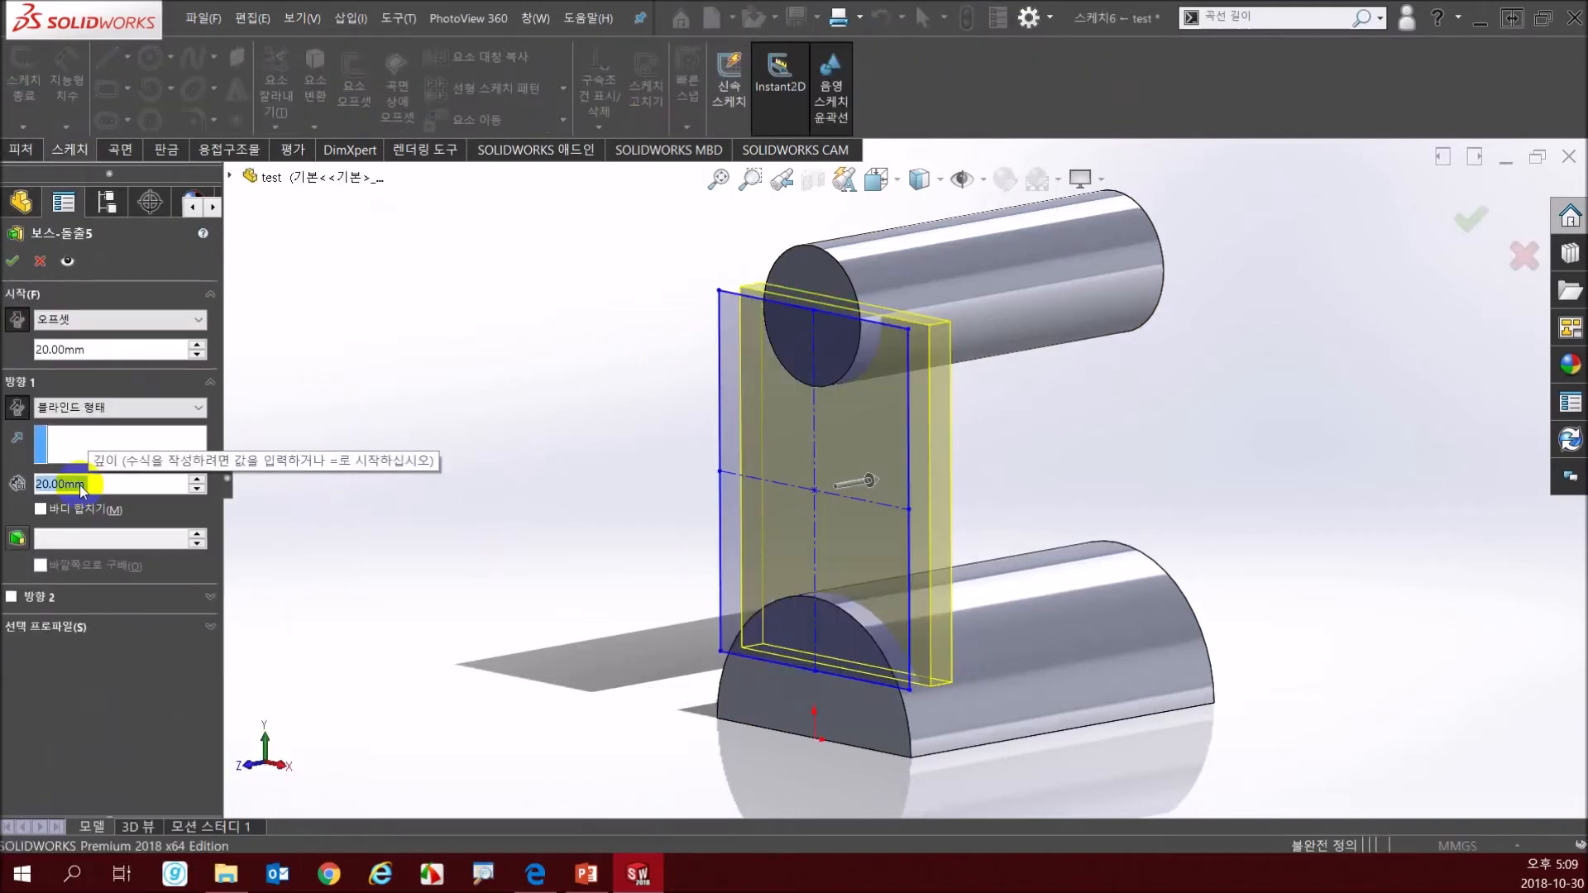
click(89, 509)
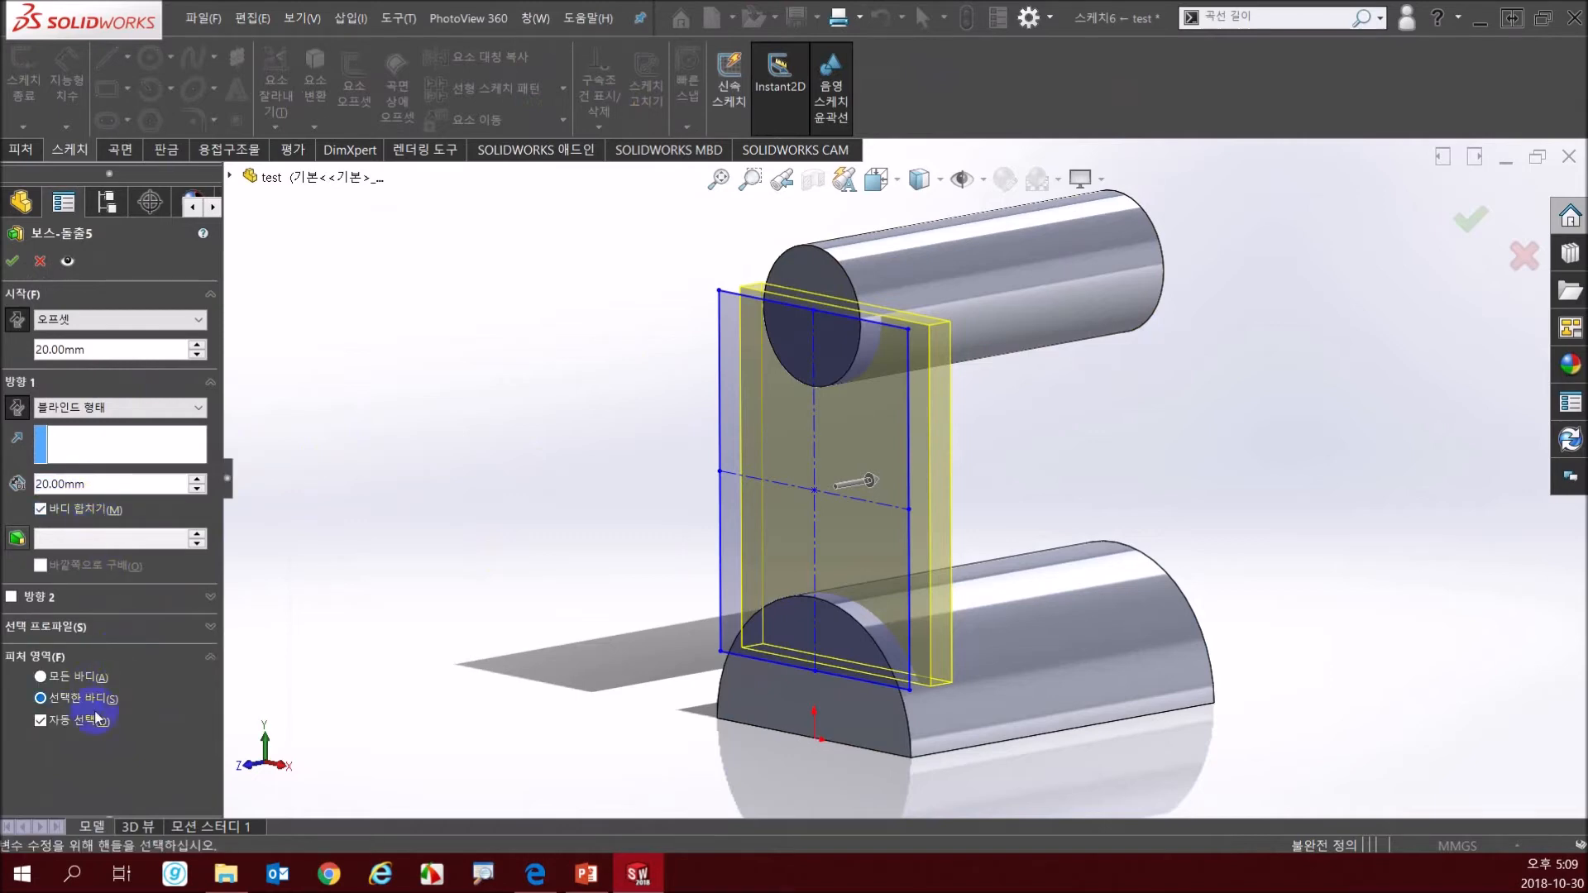
click(66, 724)
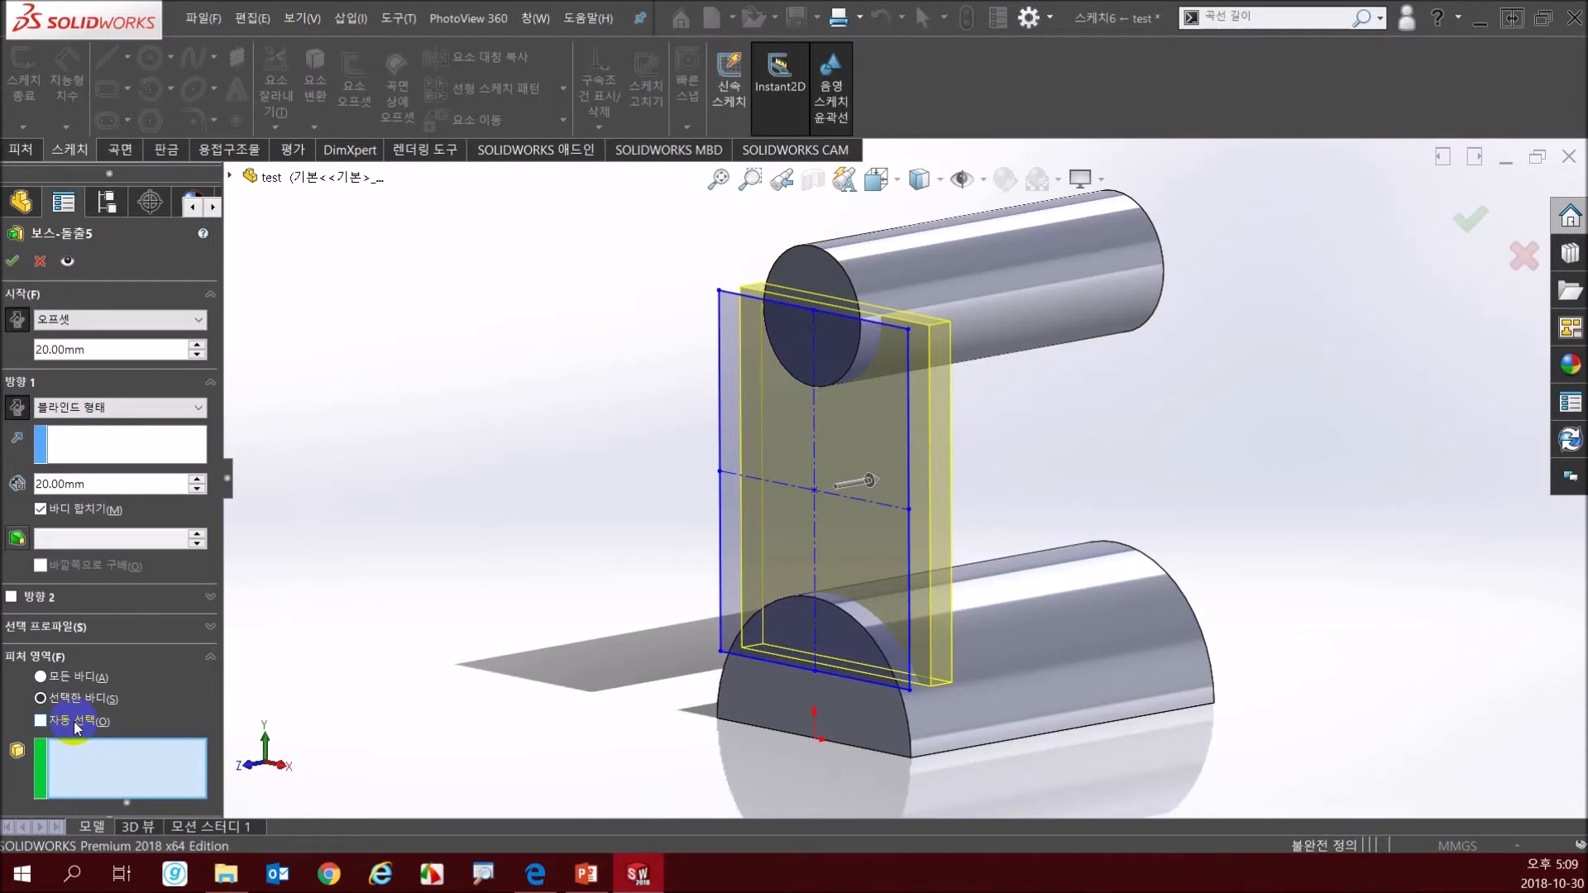
click(979, 295)
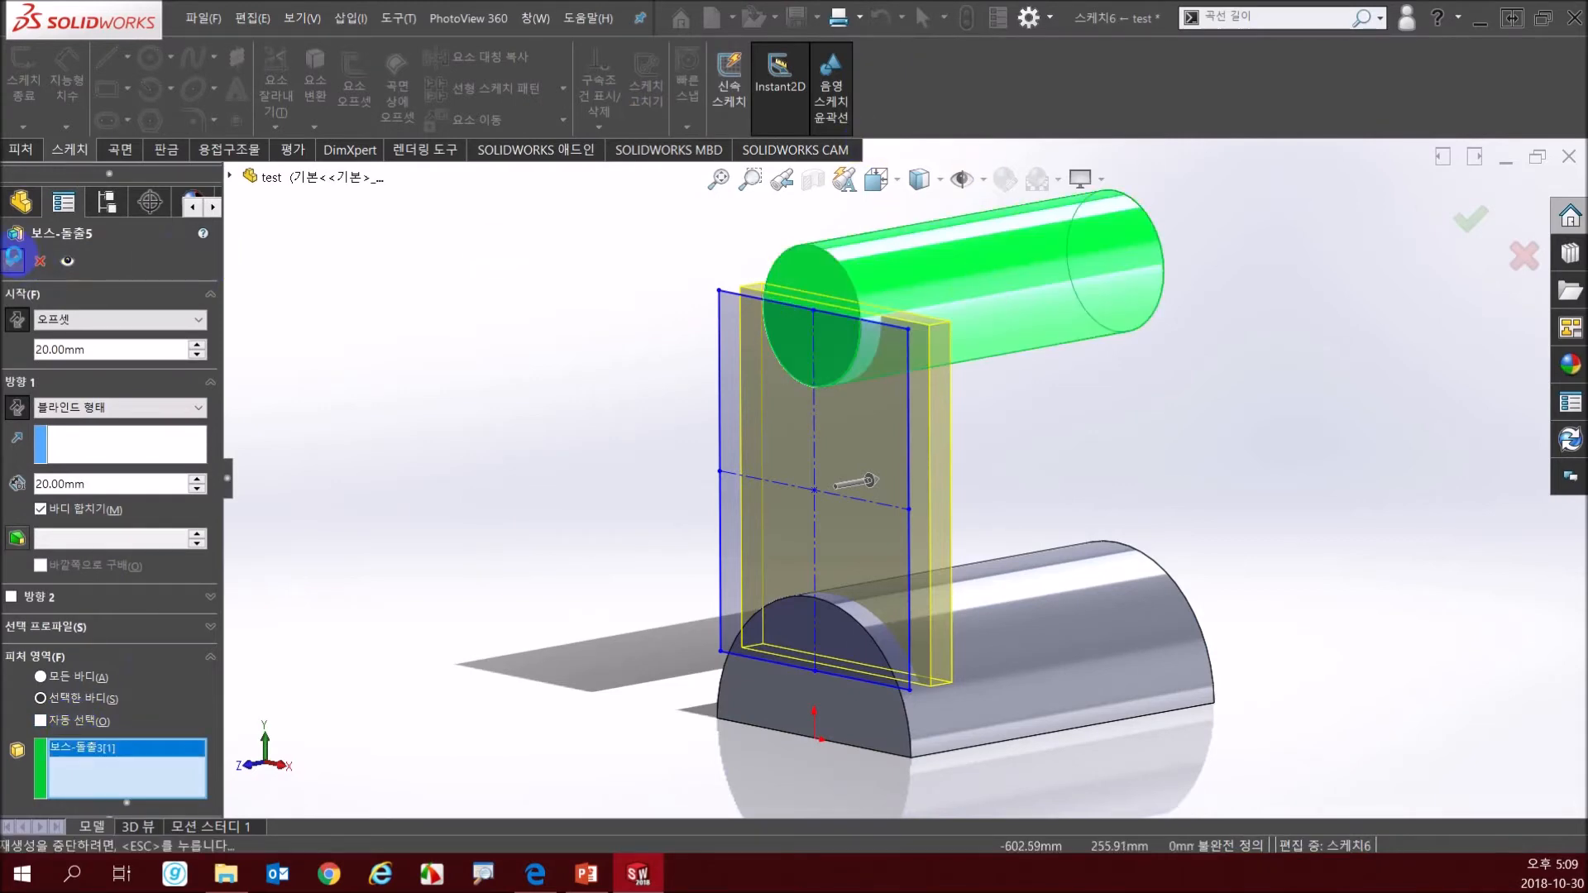
click(12, 261)
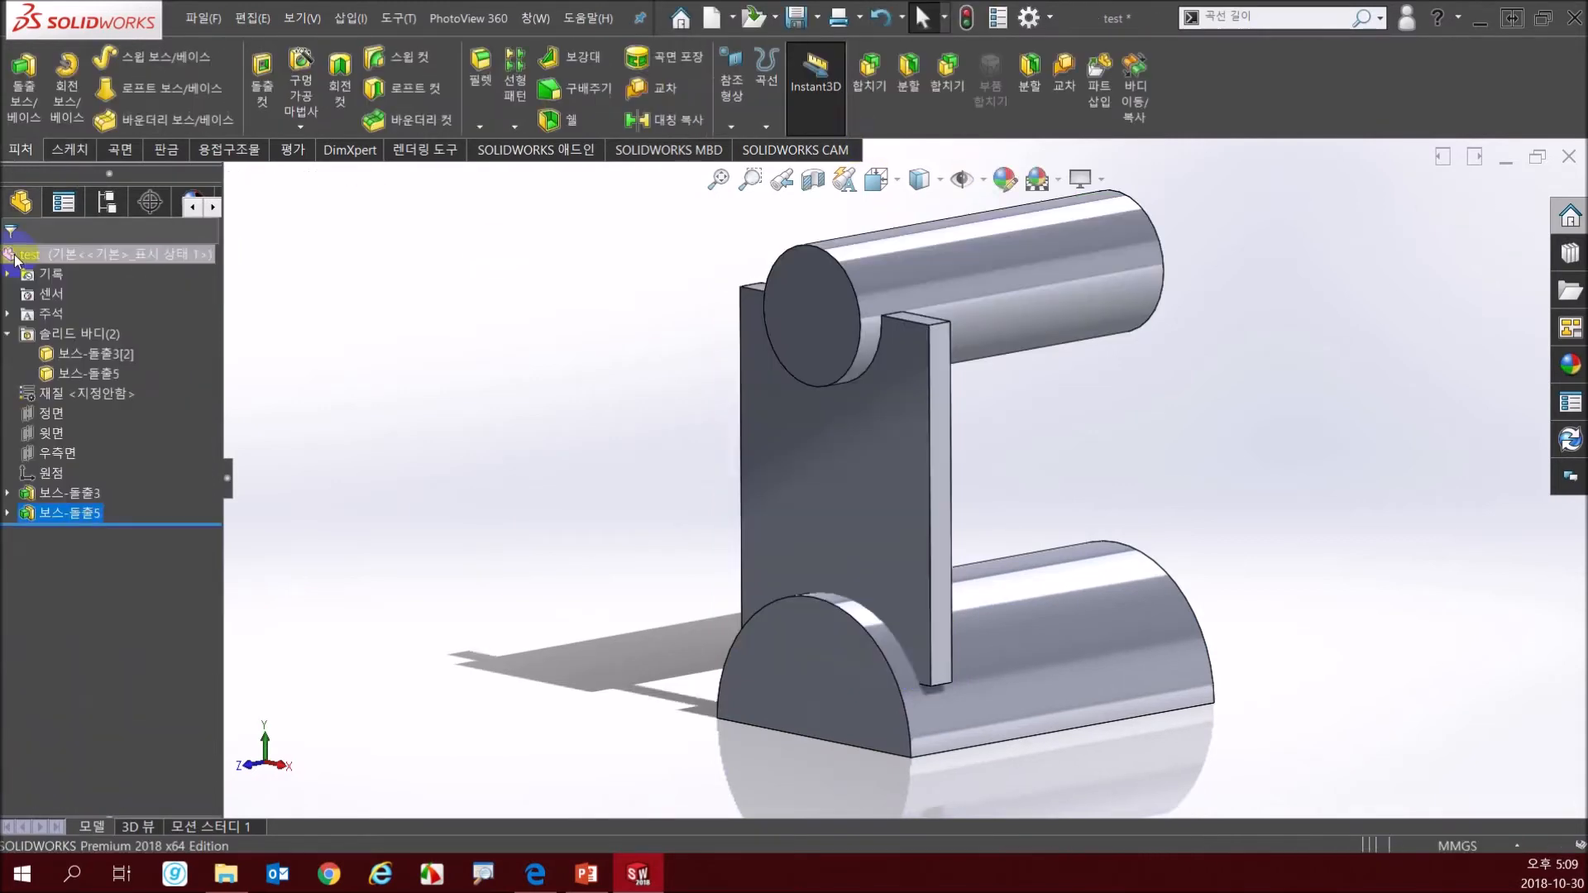
click(58, 377)
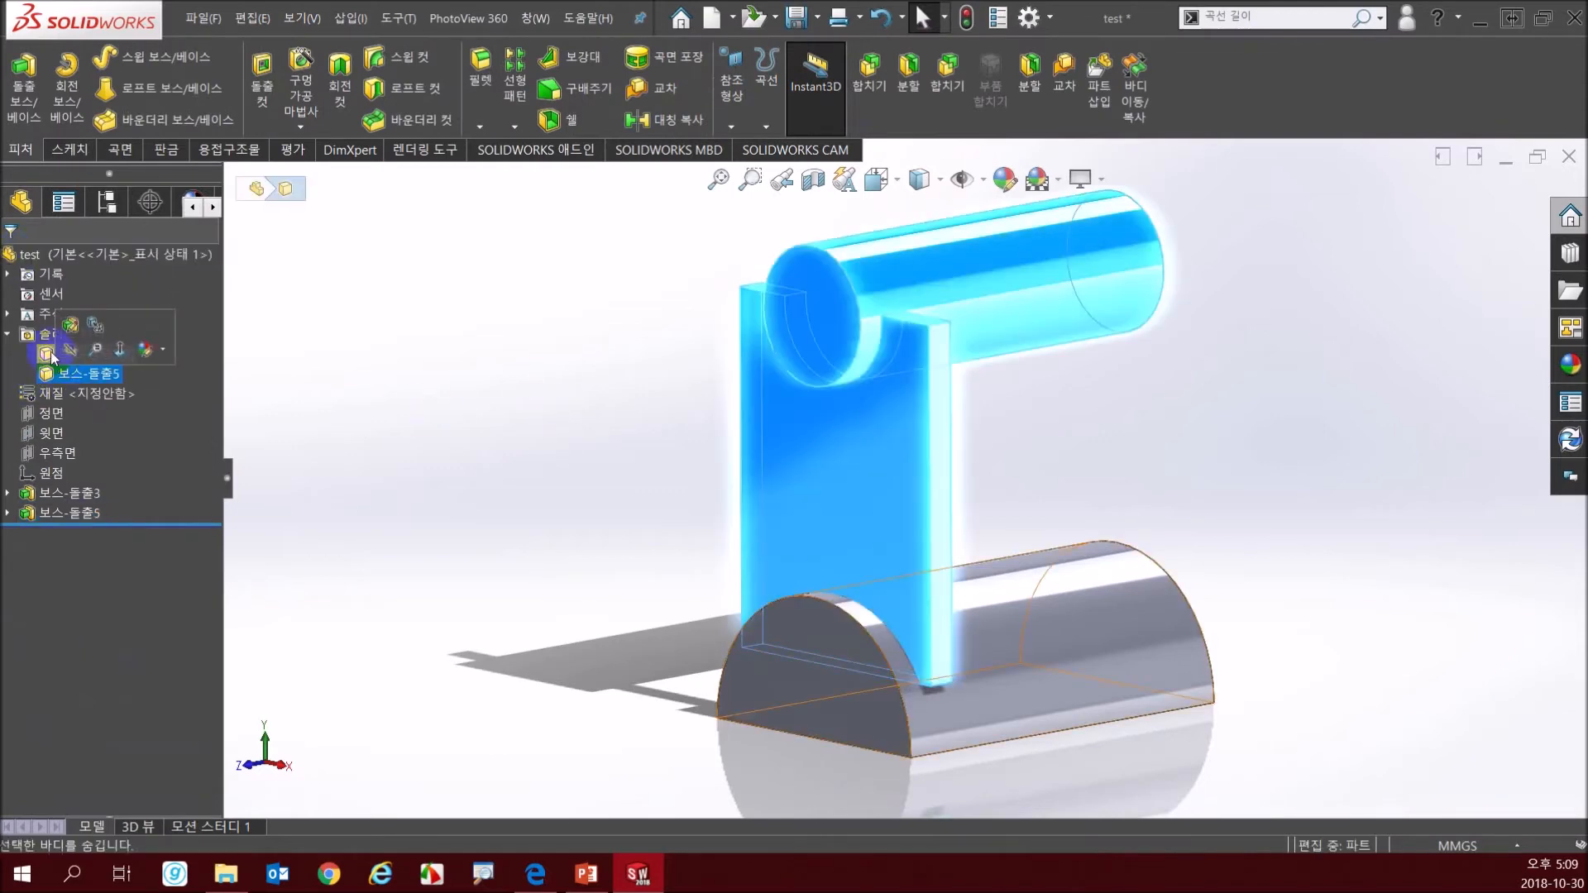
click(51, 356)
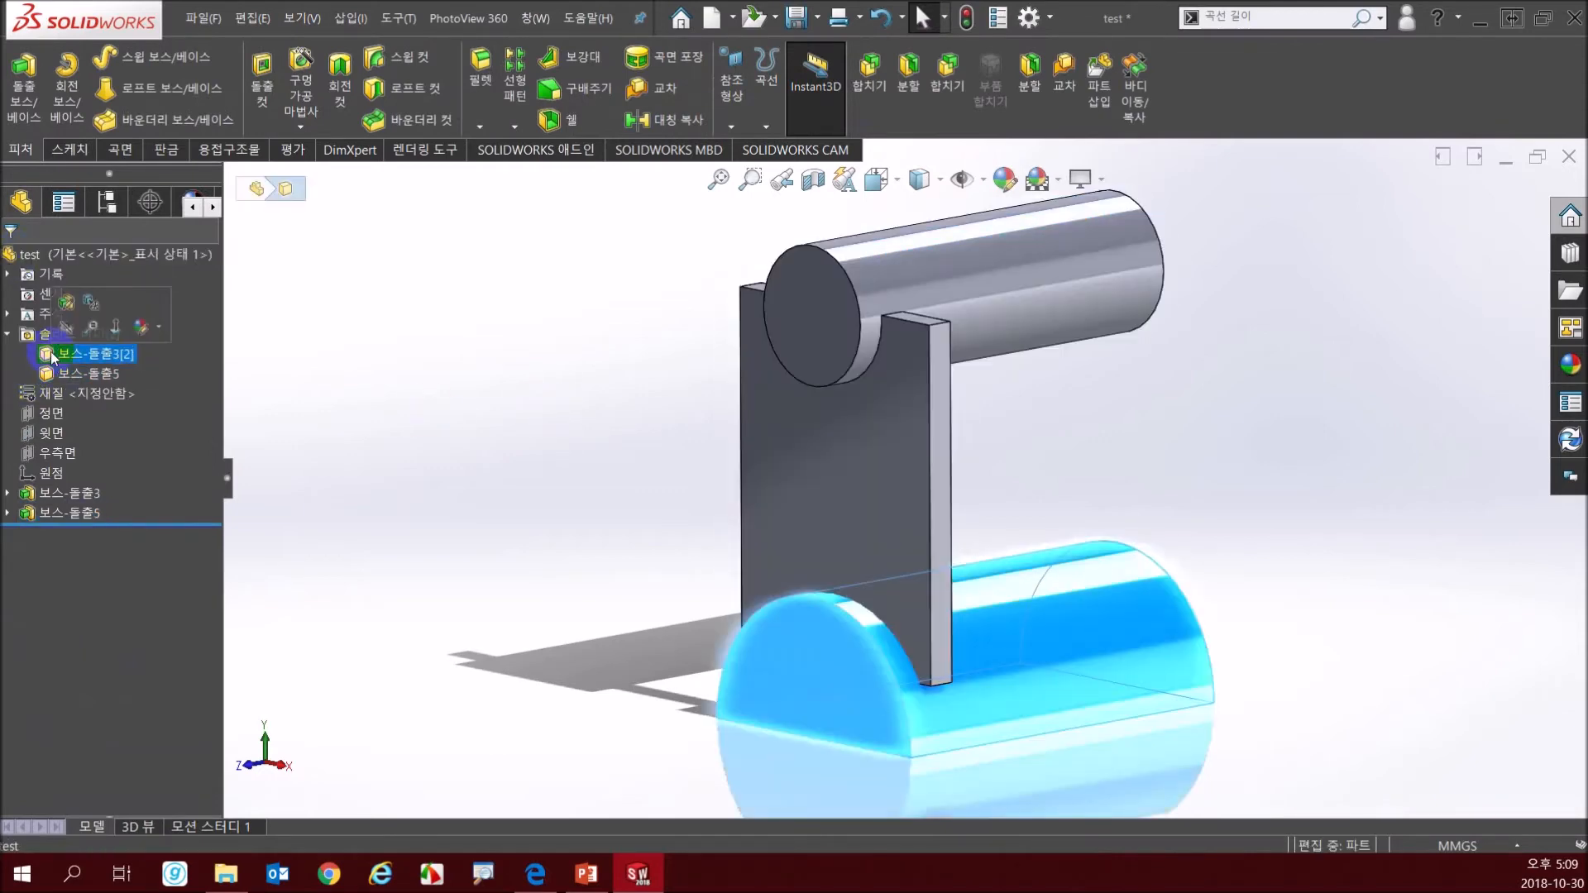
- Edit the plate's boss extrusion and turn off body merging so that the plate is a separate body
right_click(82, 525)
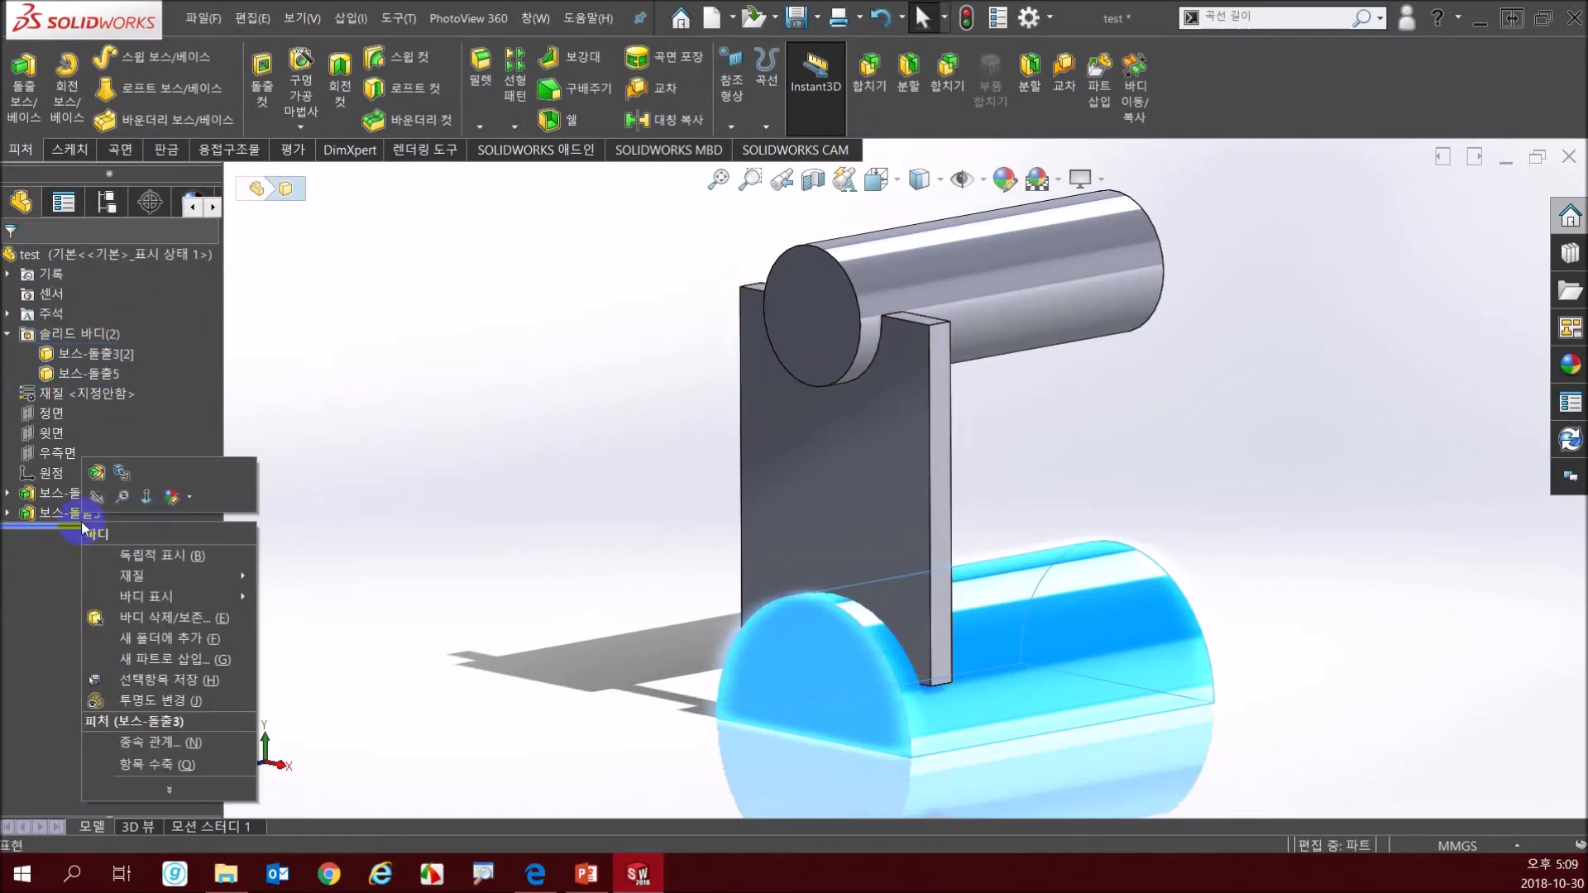
click(83, 513)
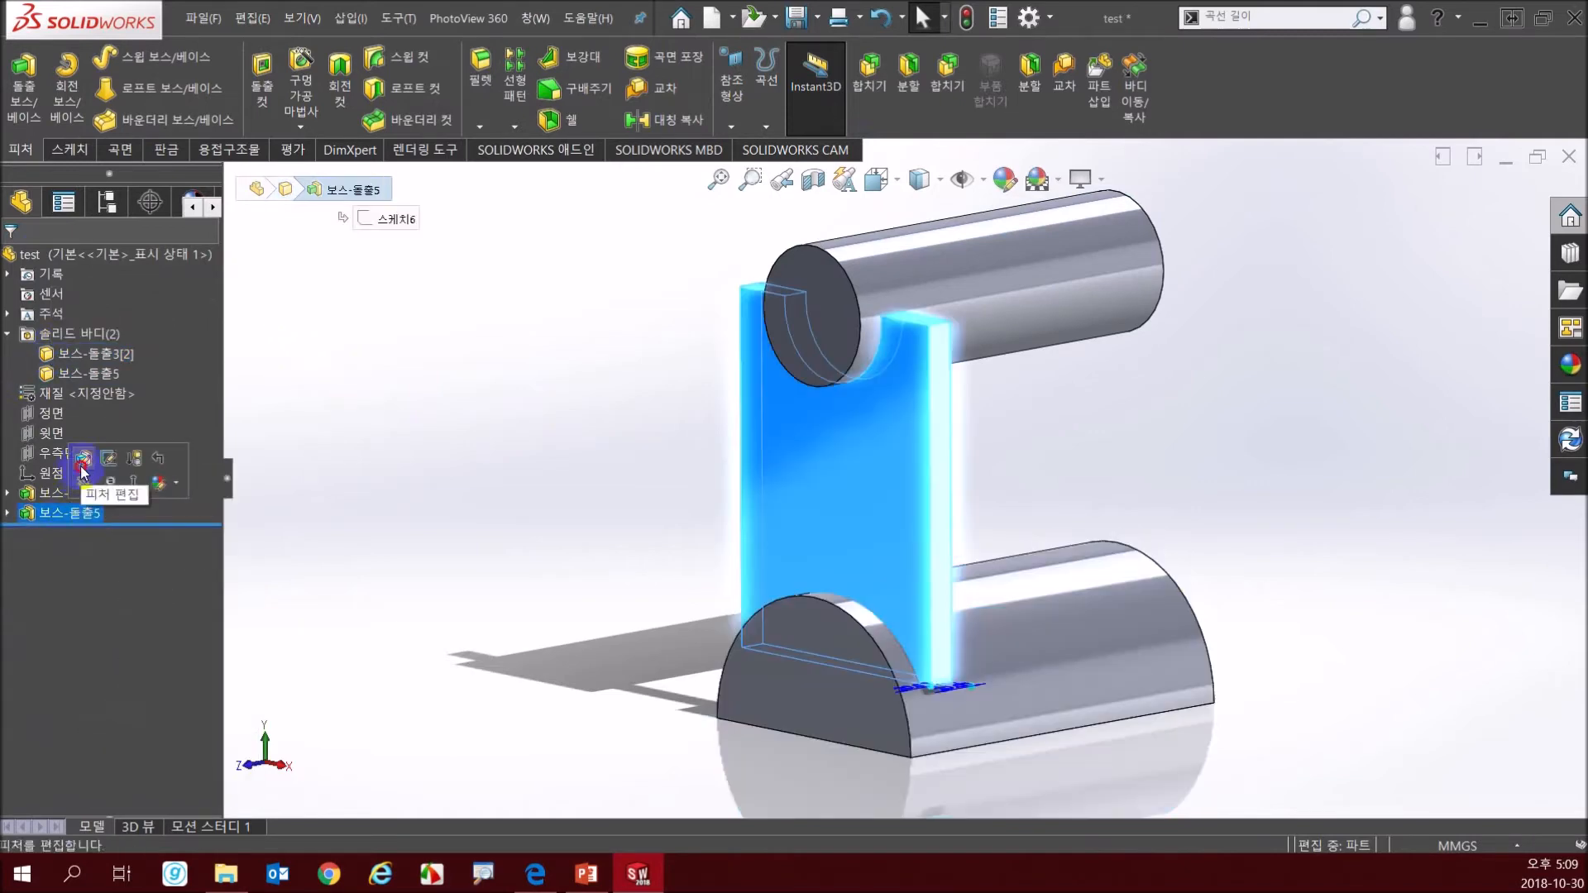
click(80, 466)
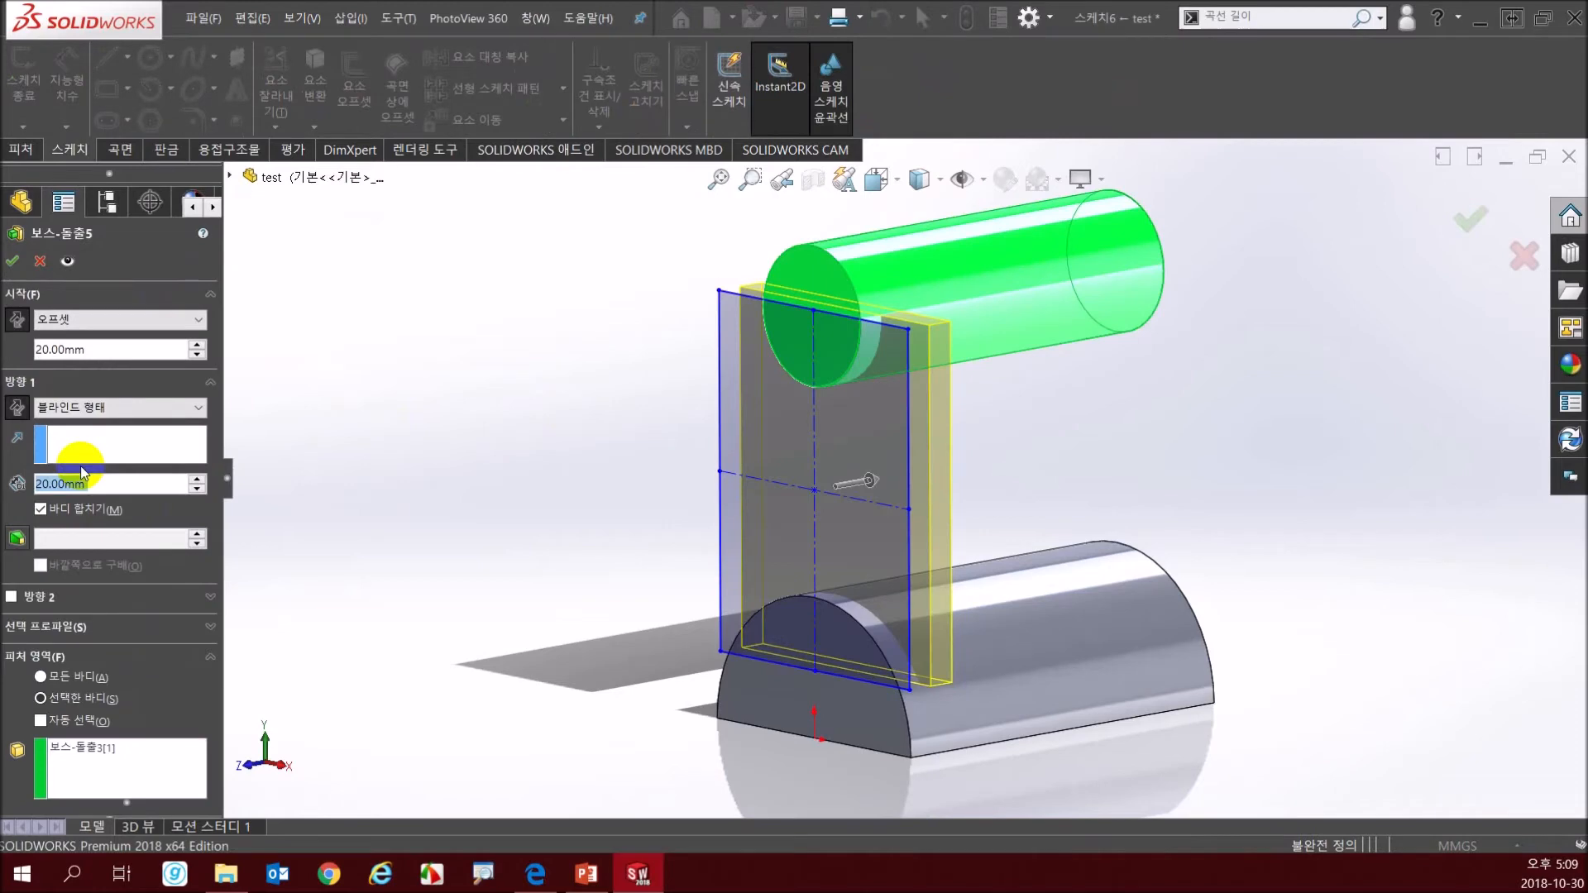
click(82, 512)
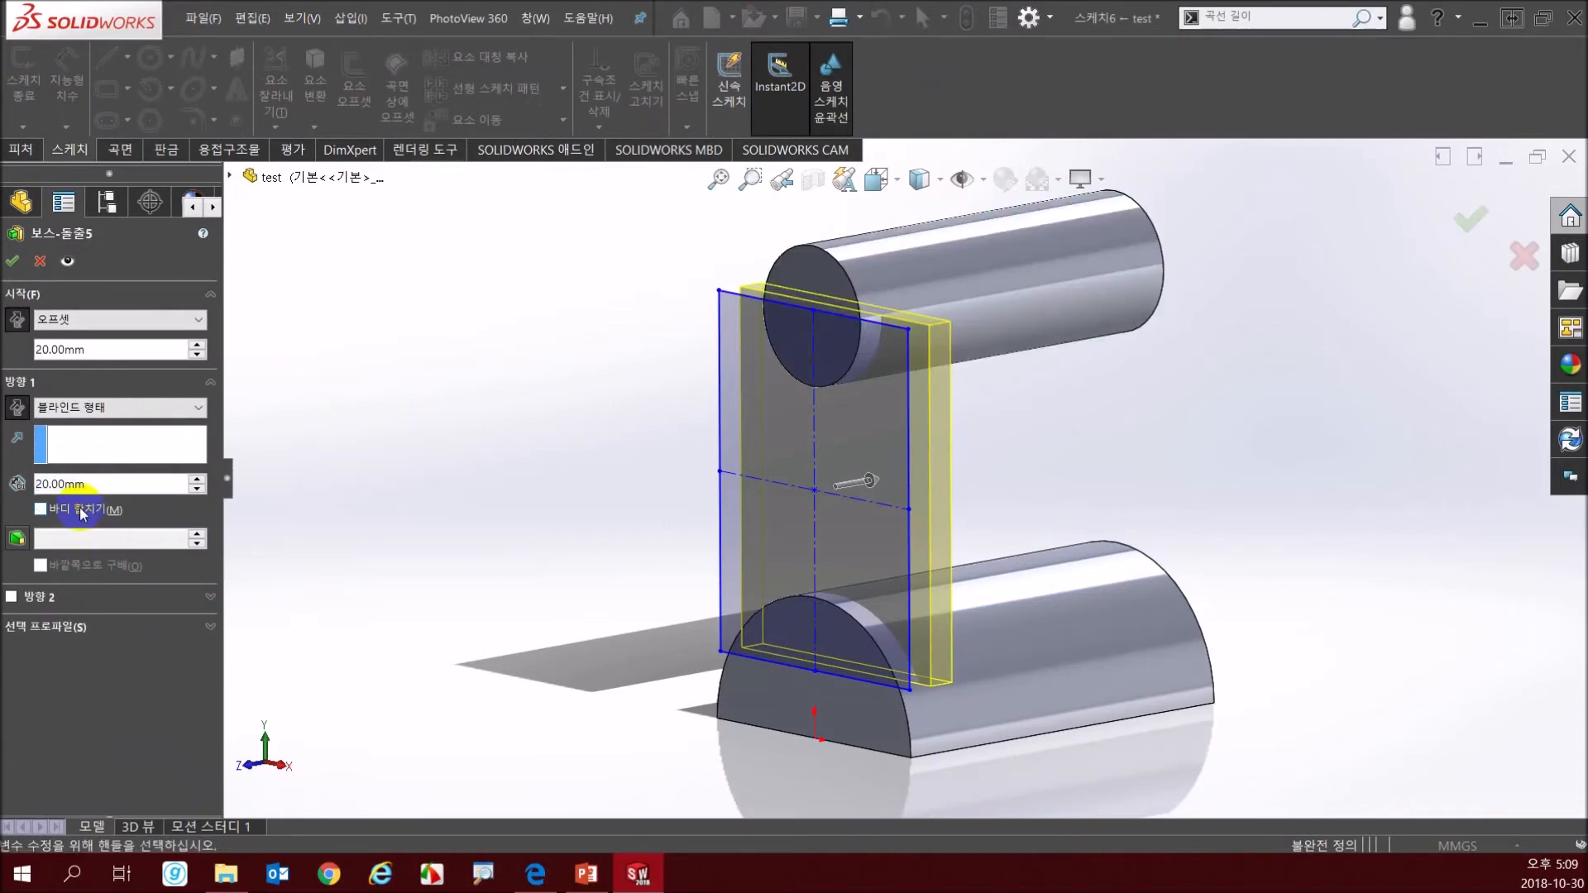
click(13, 259)
middle_drag(663, 464, 604, 386)
click(521, 104)
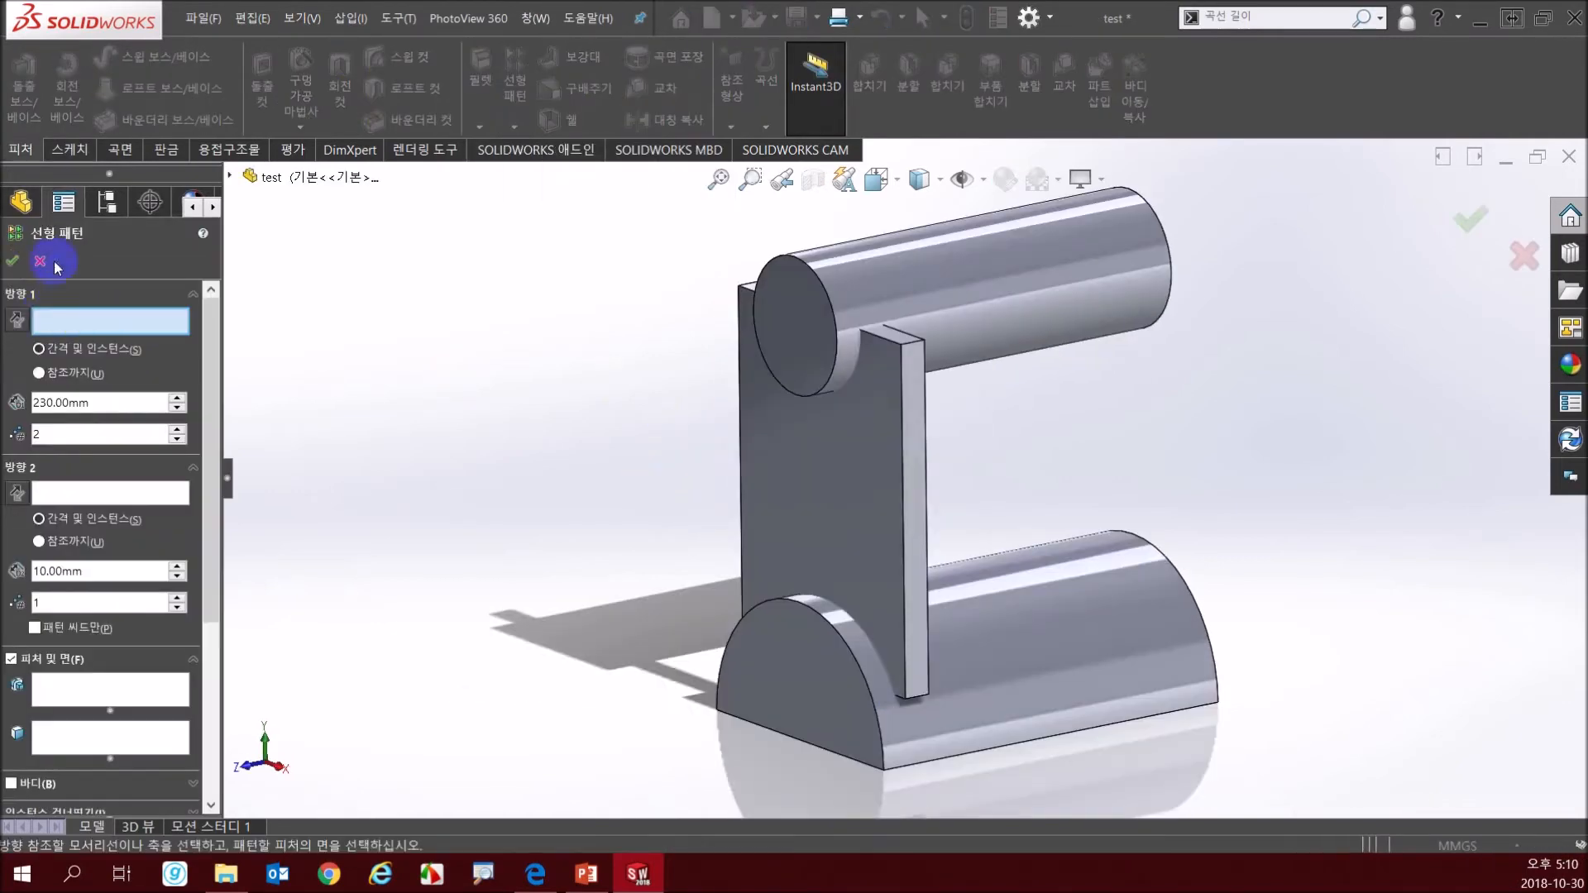
click(40, 260)
click(511, 123)
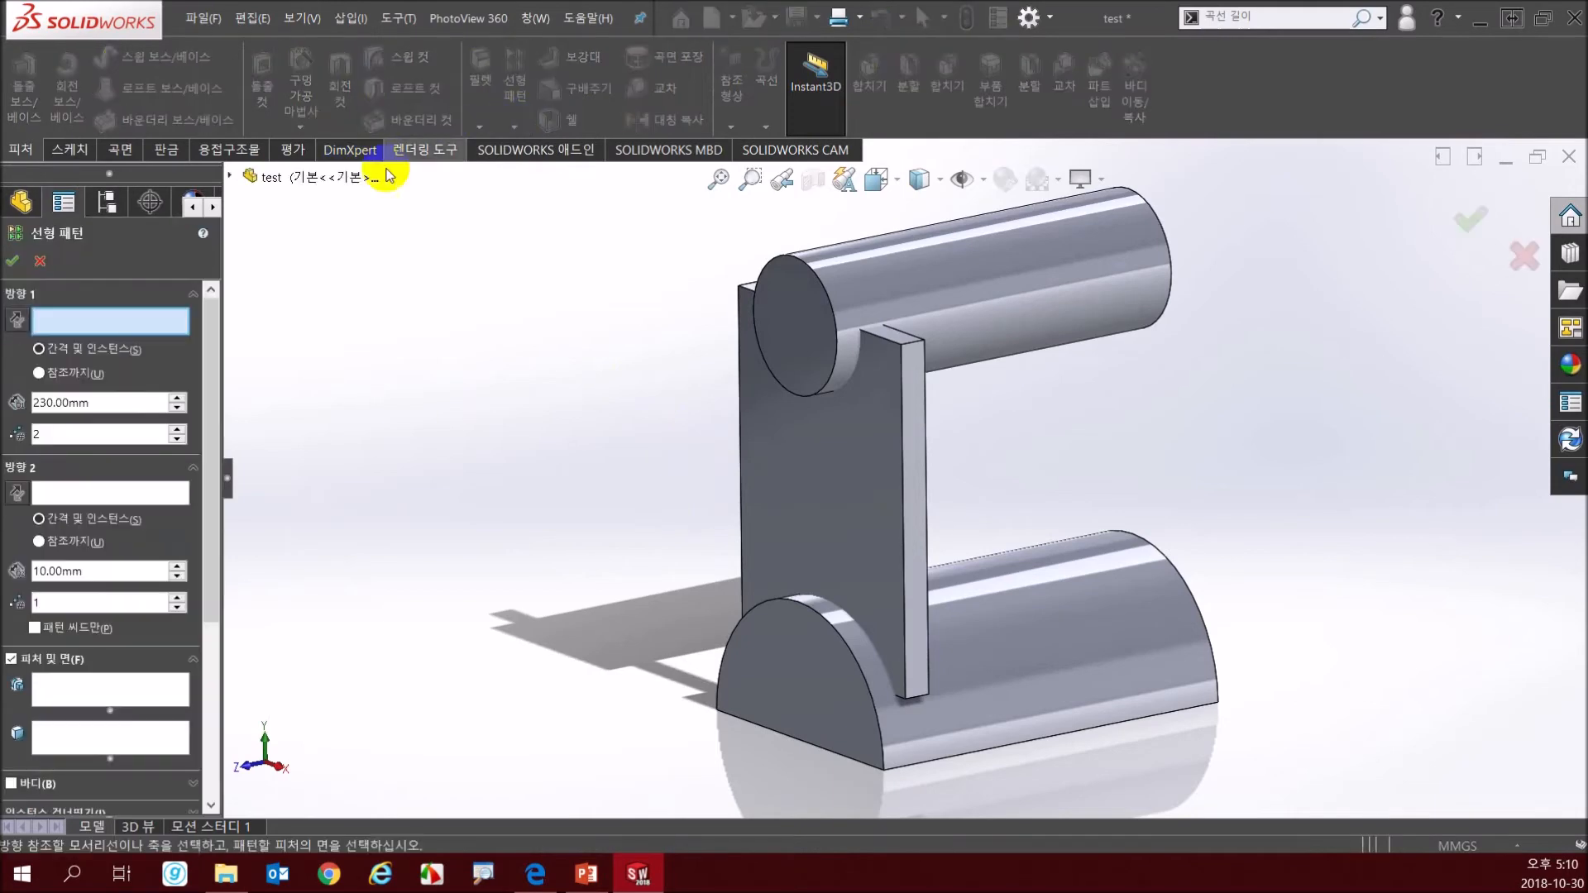
click(52, 260)
- Start a Mirror feature with the front plane (정면) as the mirror plane
click(514, 125)
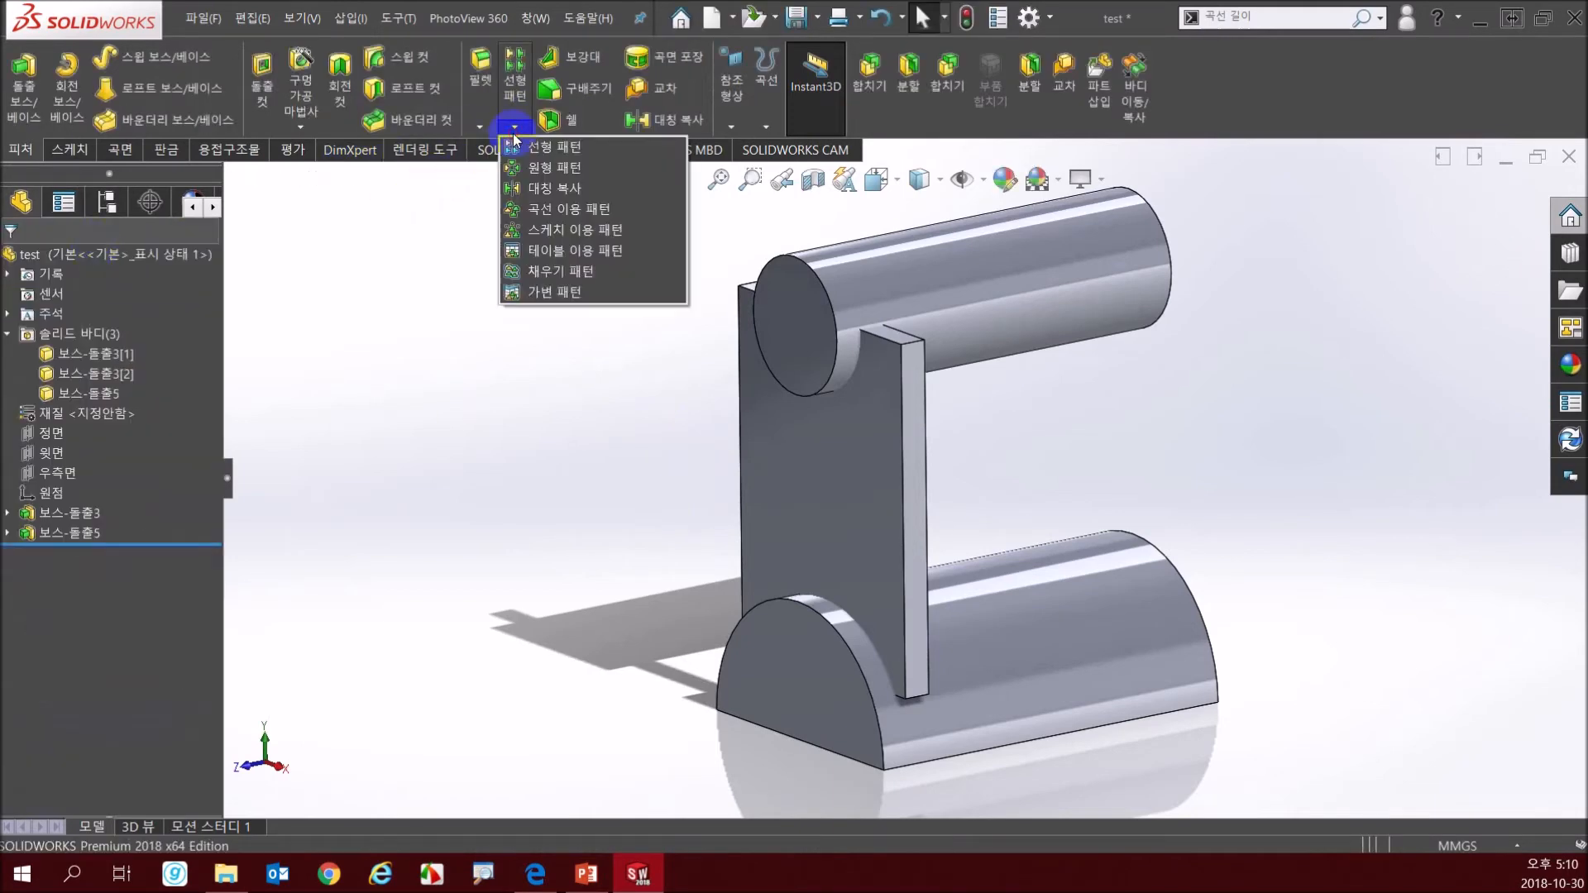
click(569, 187)
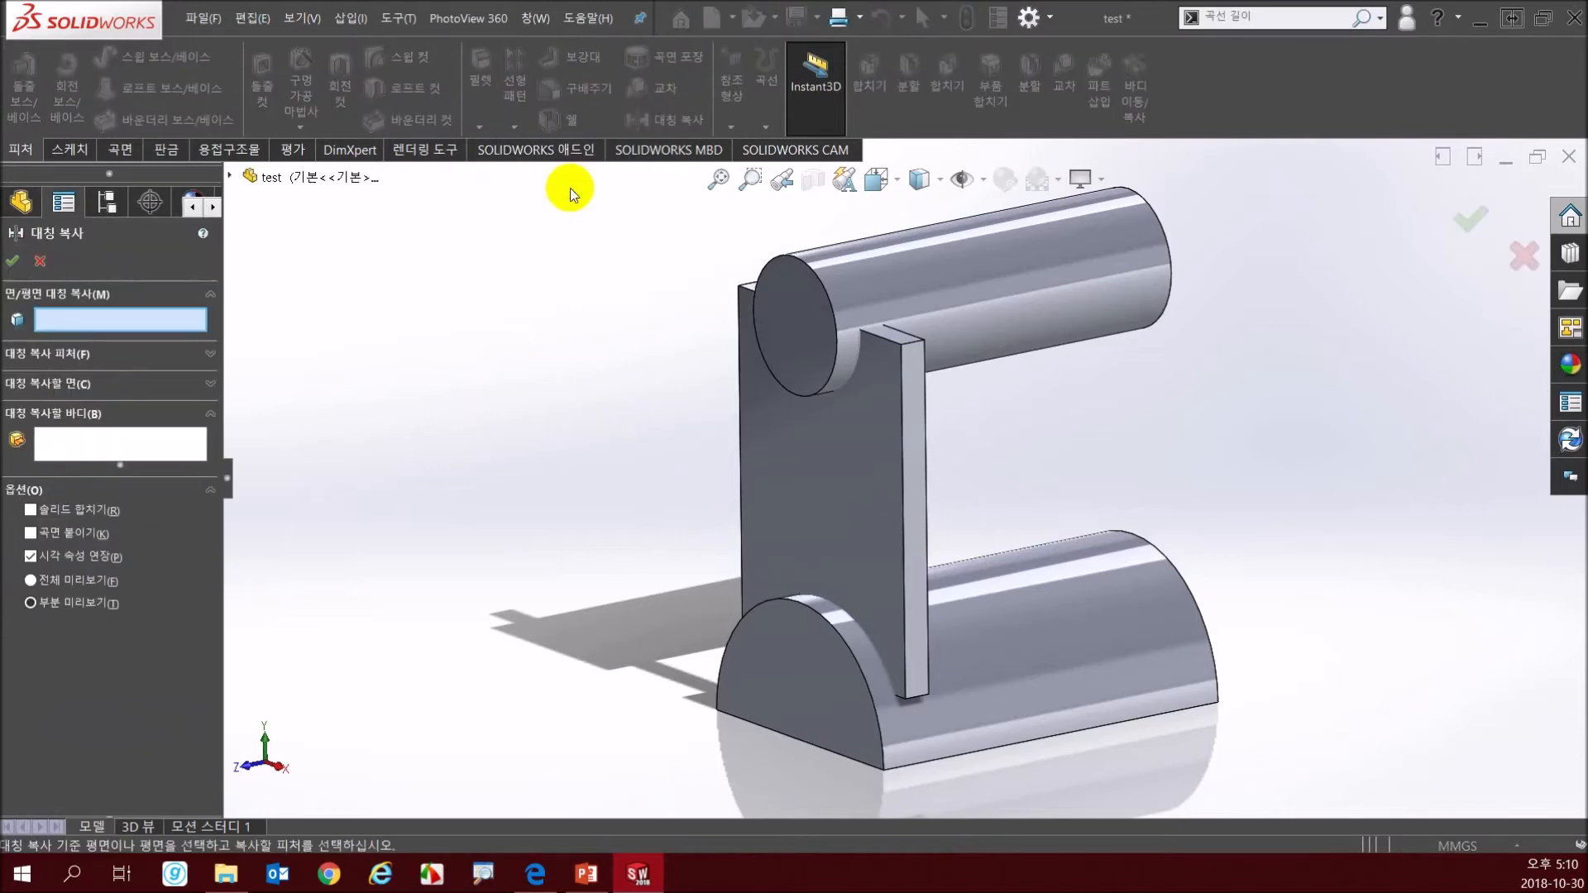
click(230, 176)
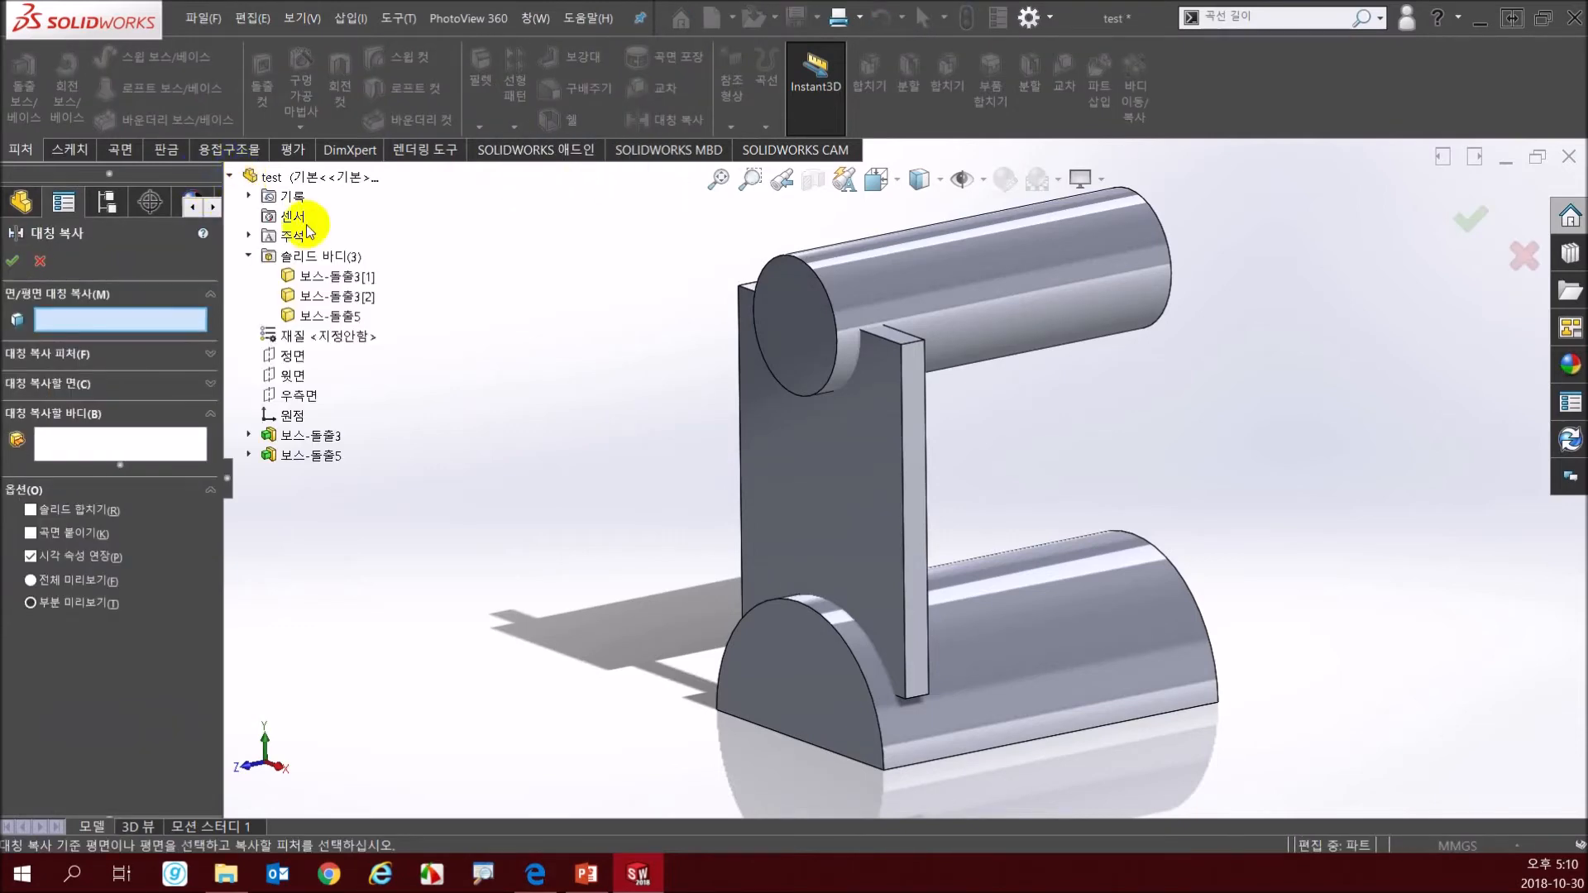
click(294, 356)
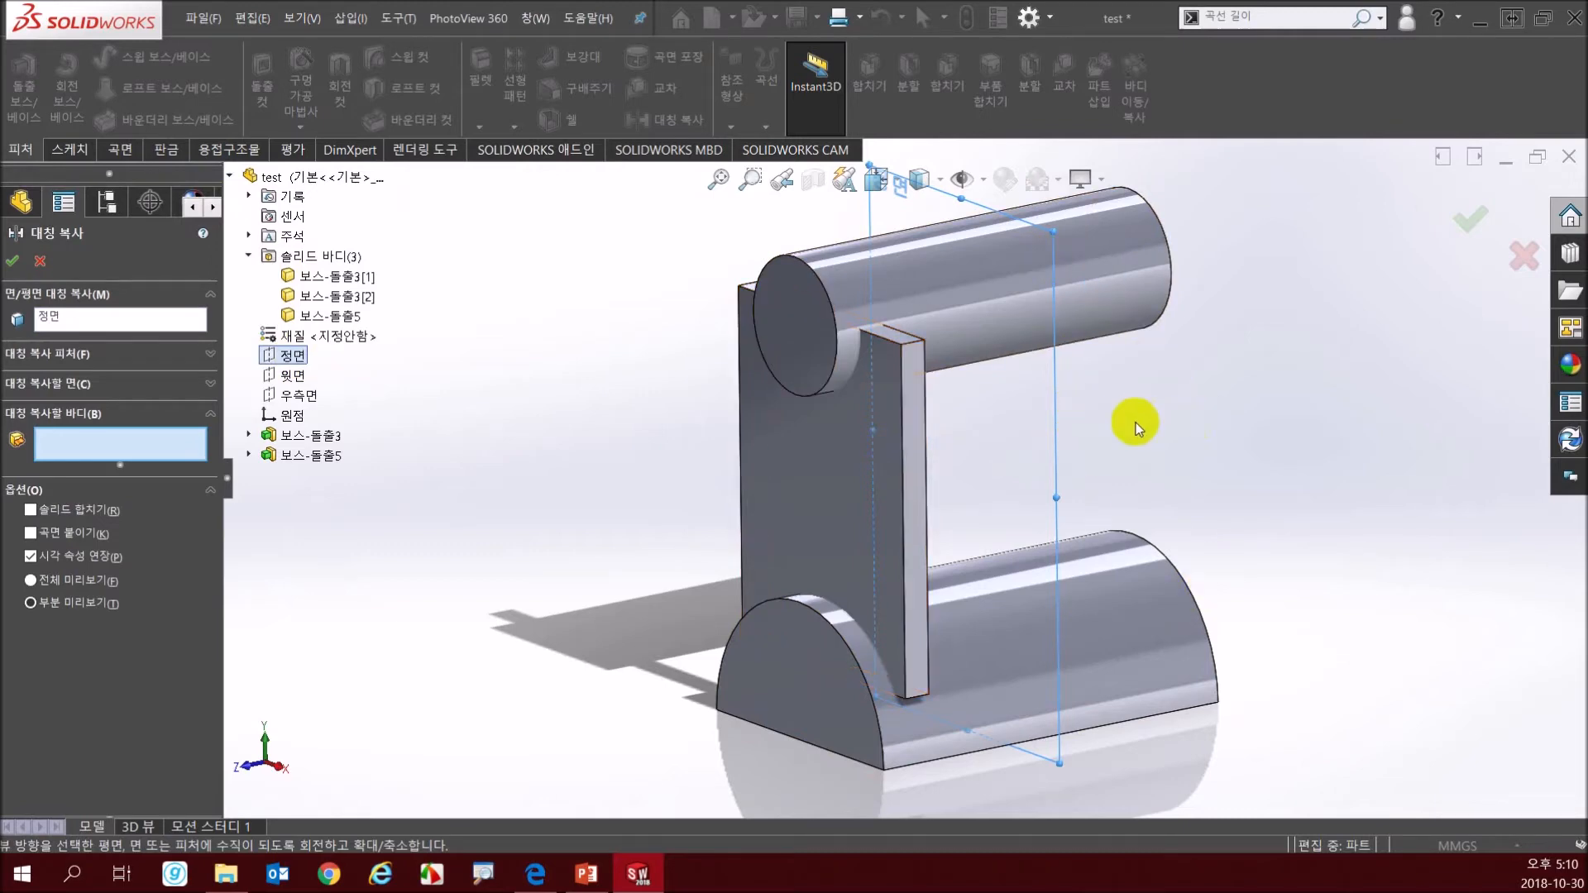
- Try to mirror the plate's boss extrusion as a feature
click(68, 355)
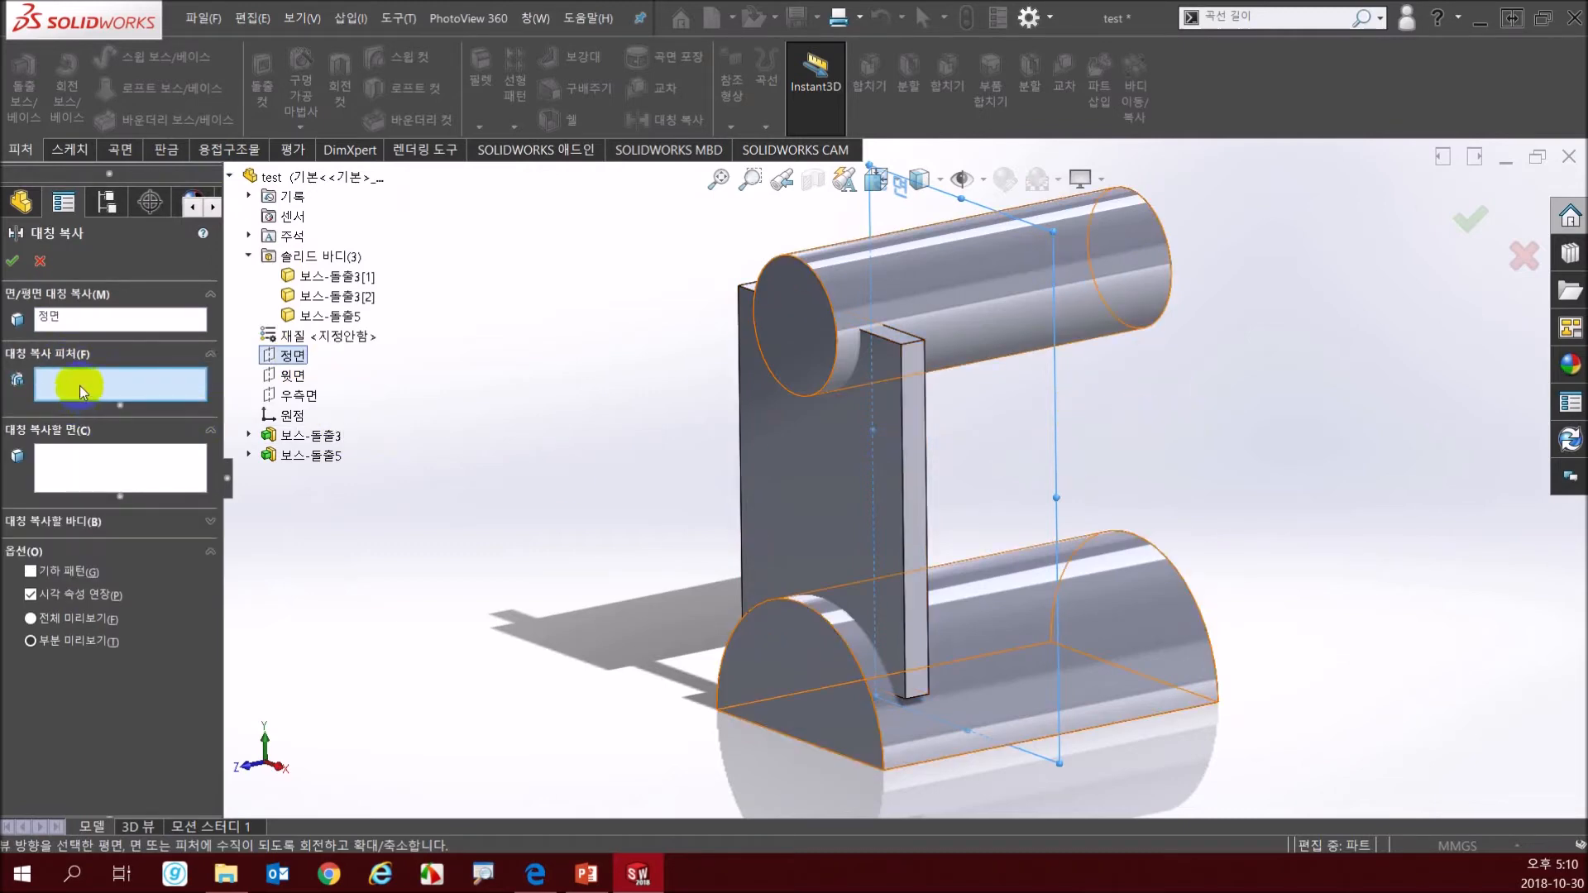
click(822, 445)
click(12, 262)
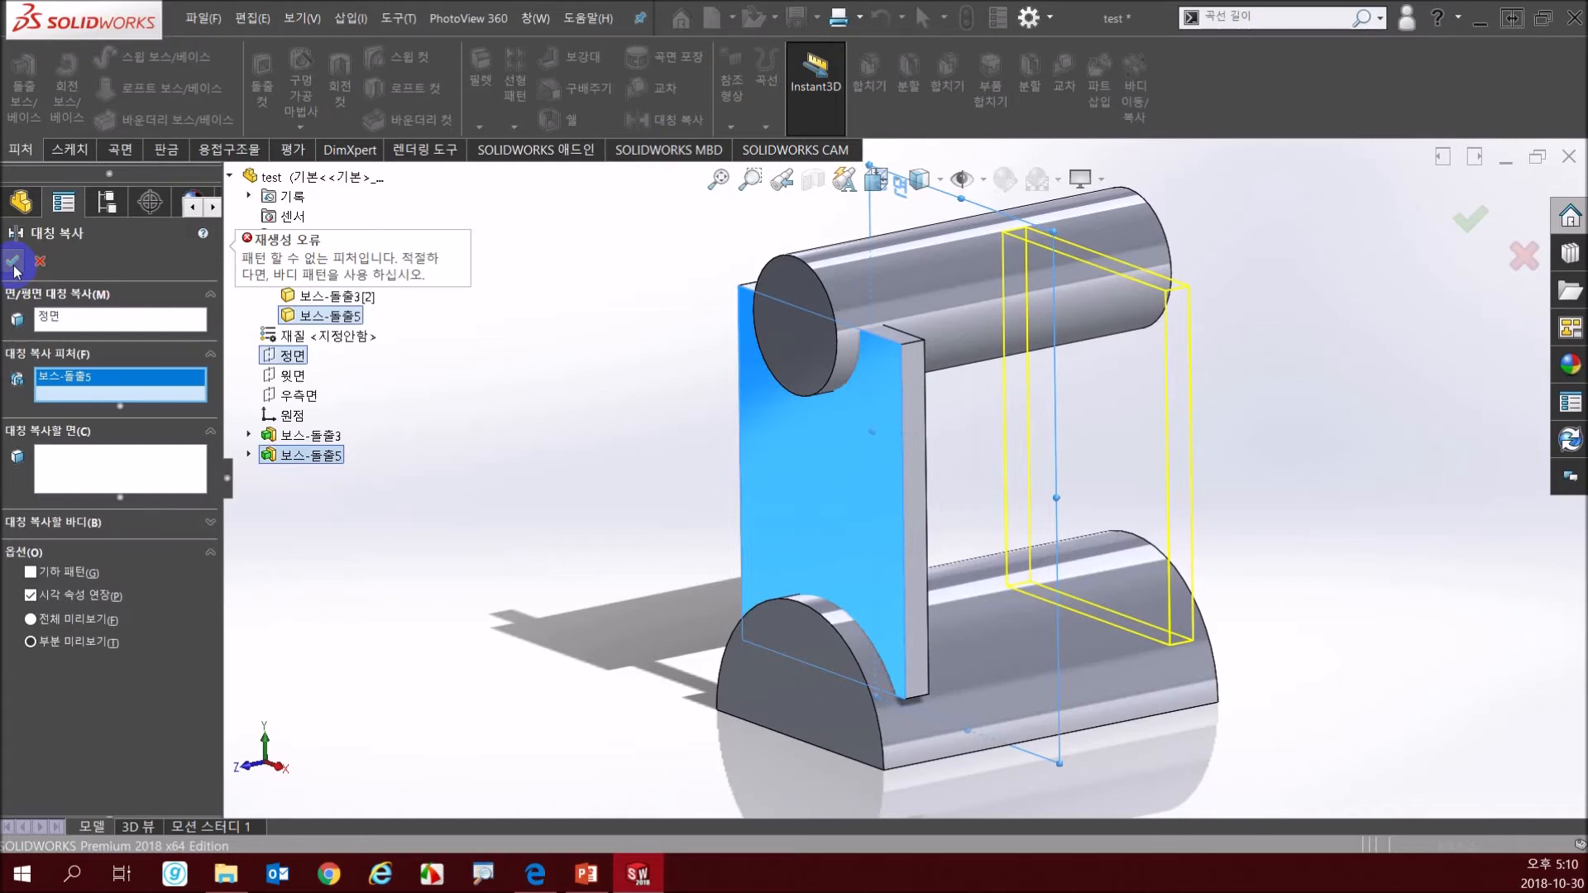
- Mirror the plate as a solid body about the front plane, without merging solids
click(82, 523)
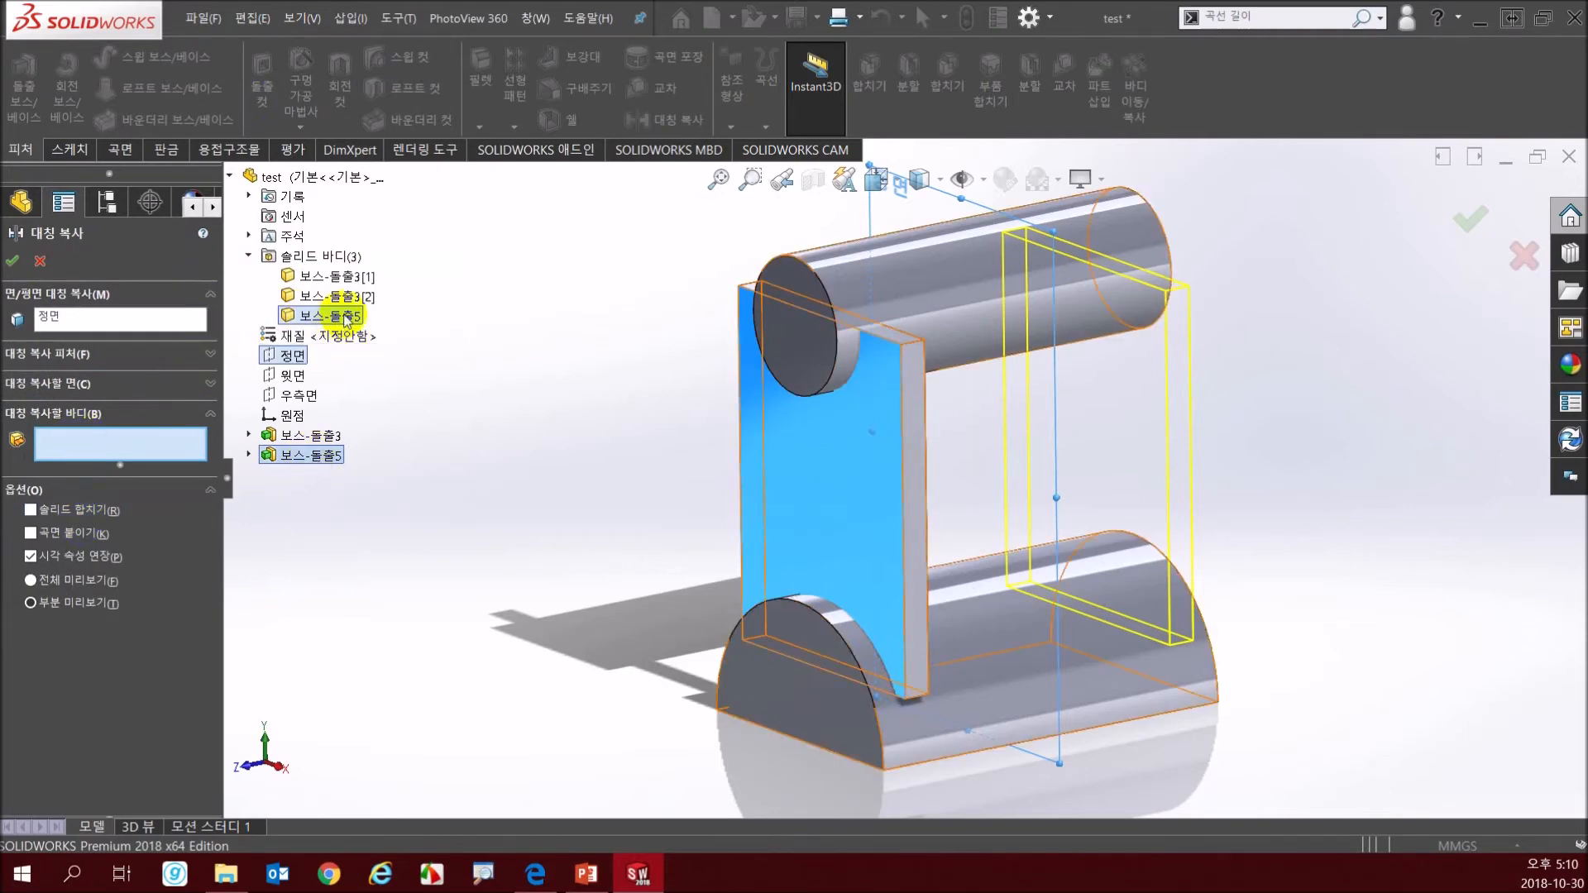
click(336, 316)
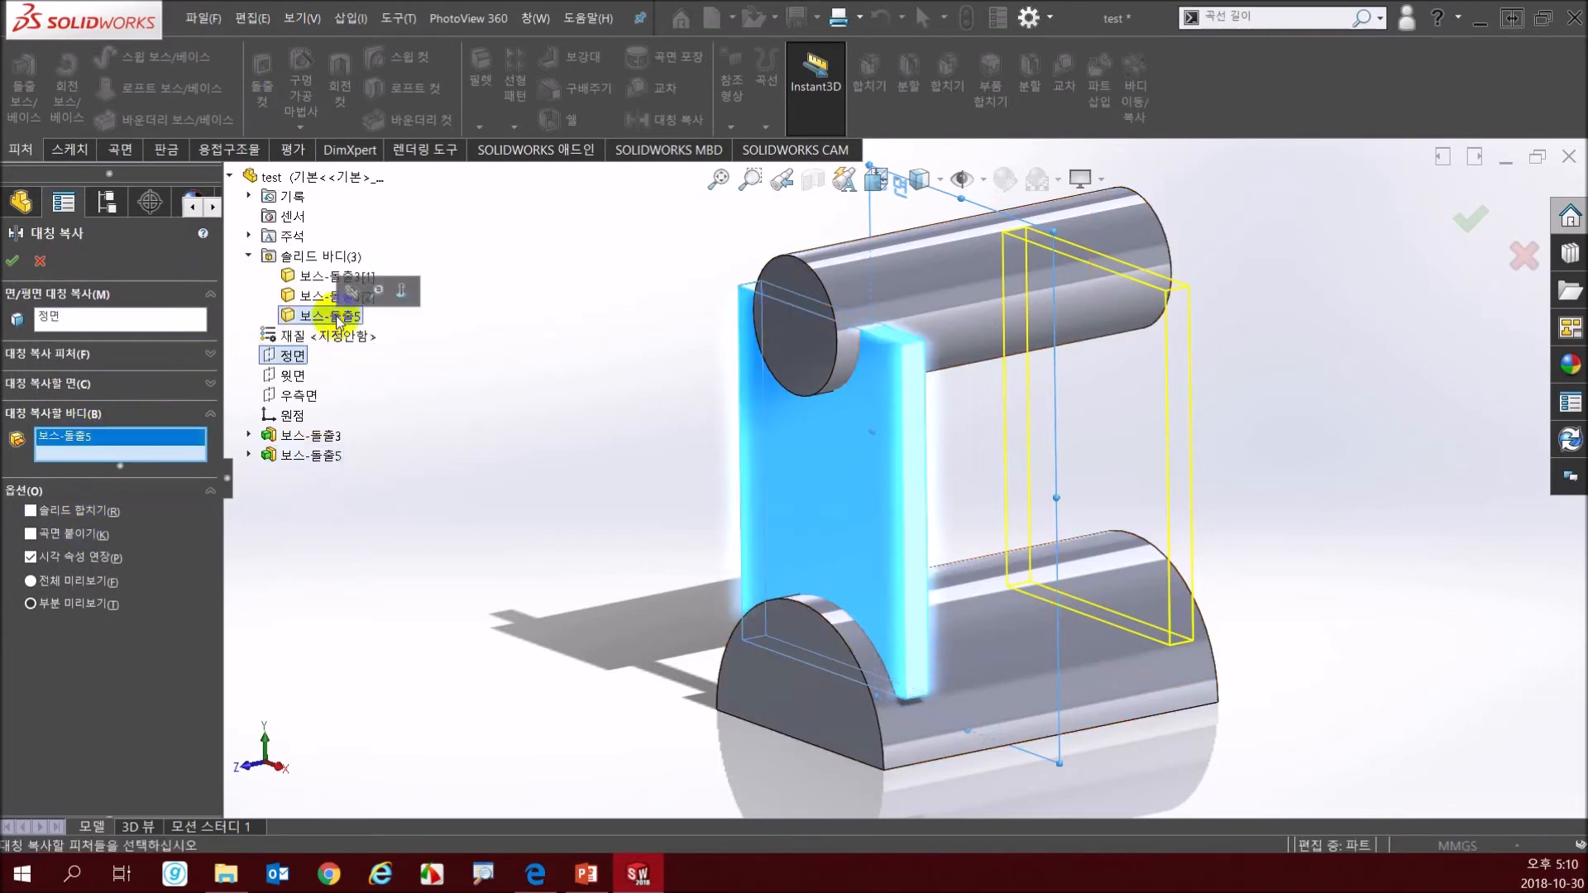
click(13, 261)
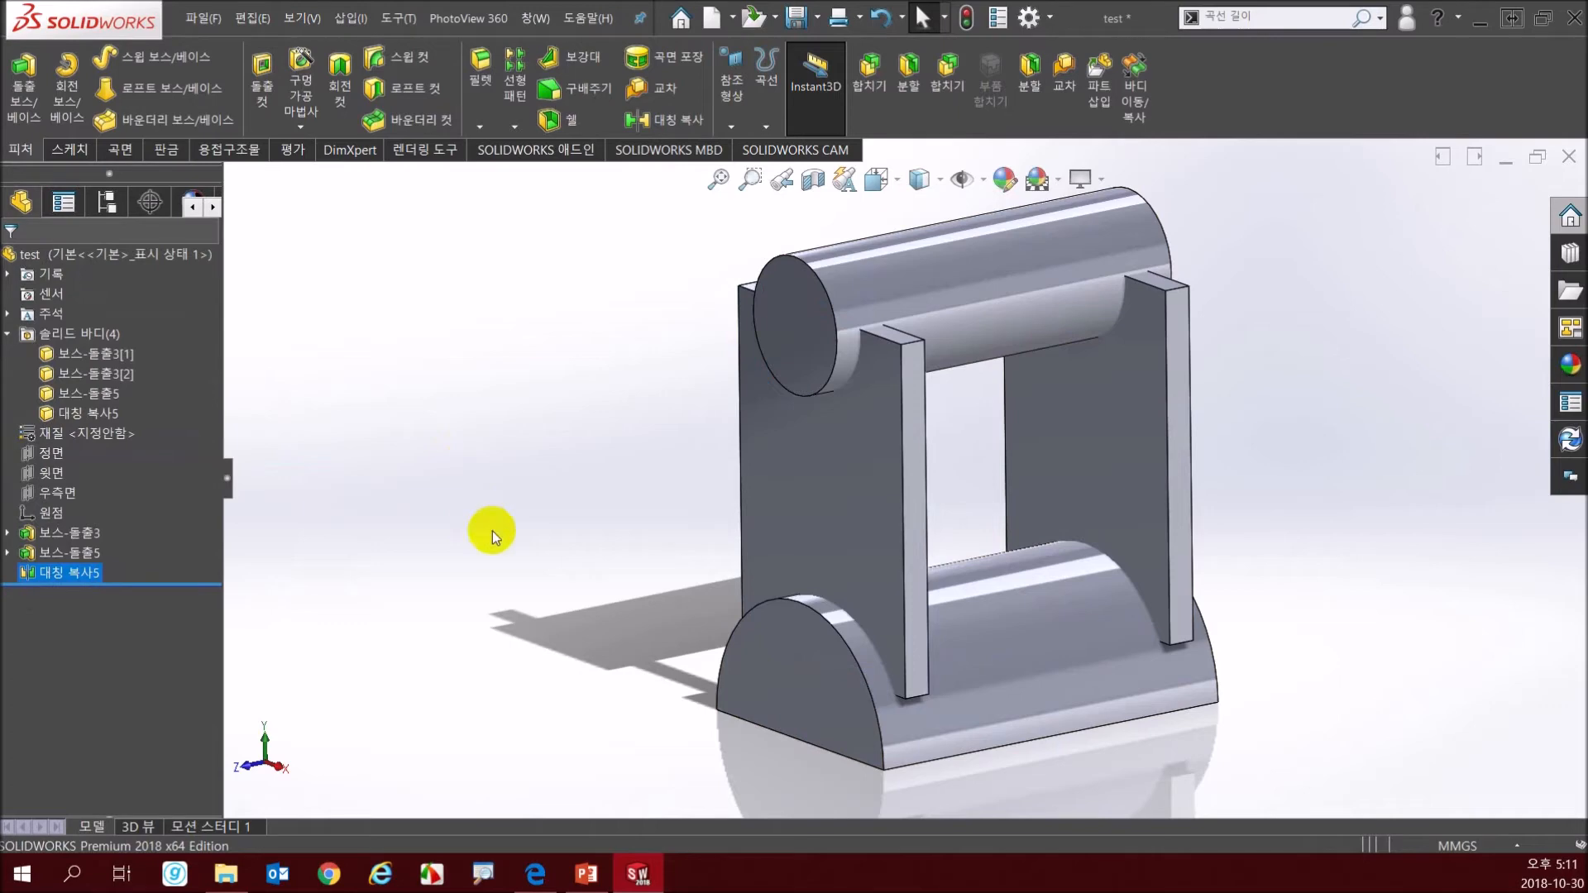
- Reopen the plate mirror's definition to review its mirror plane, body and options, and inspect both plates on the model
right_click(83, 571)
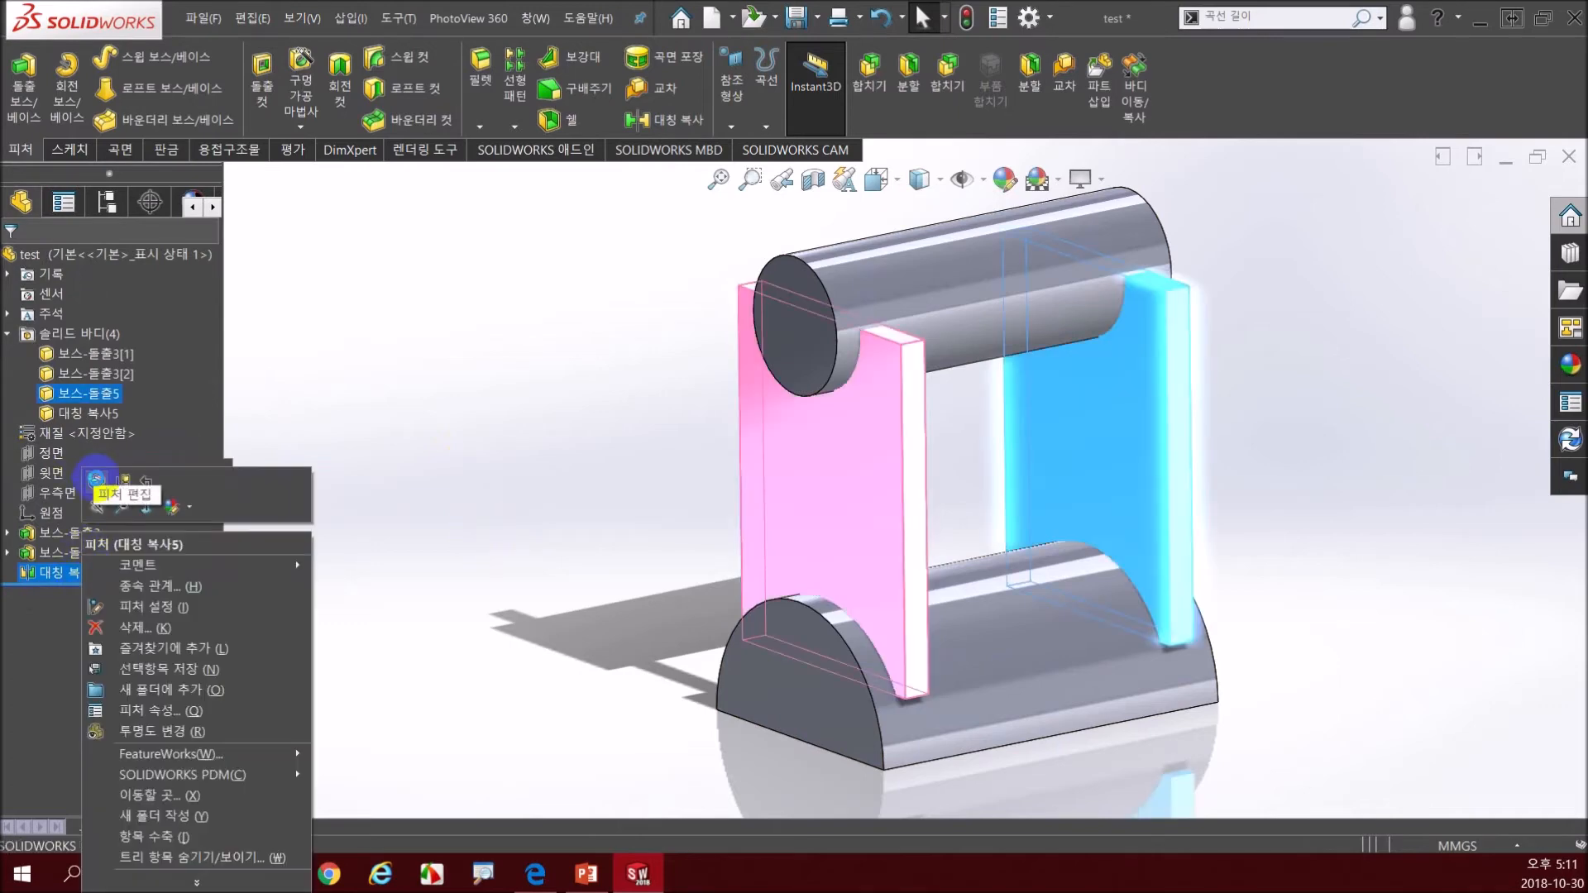
click(89, 486)
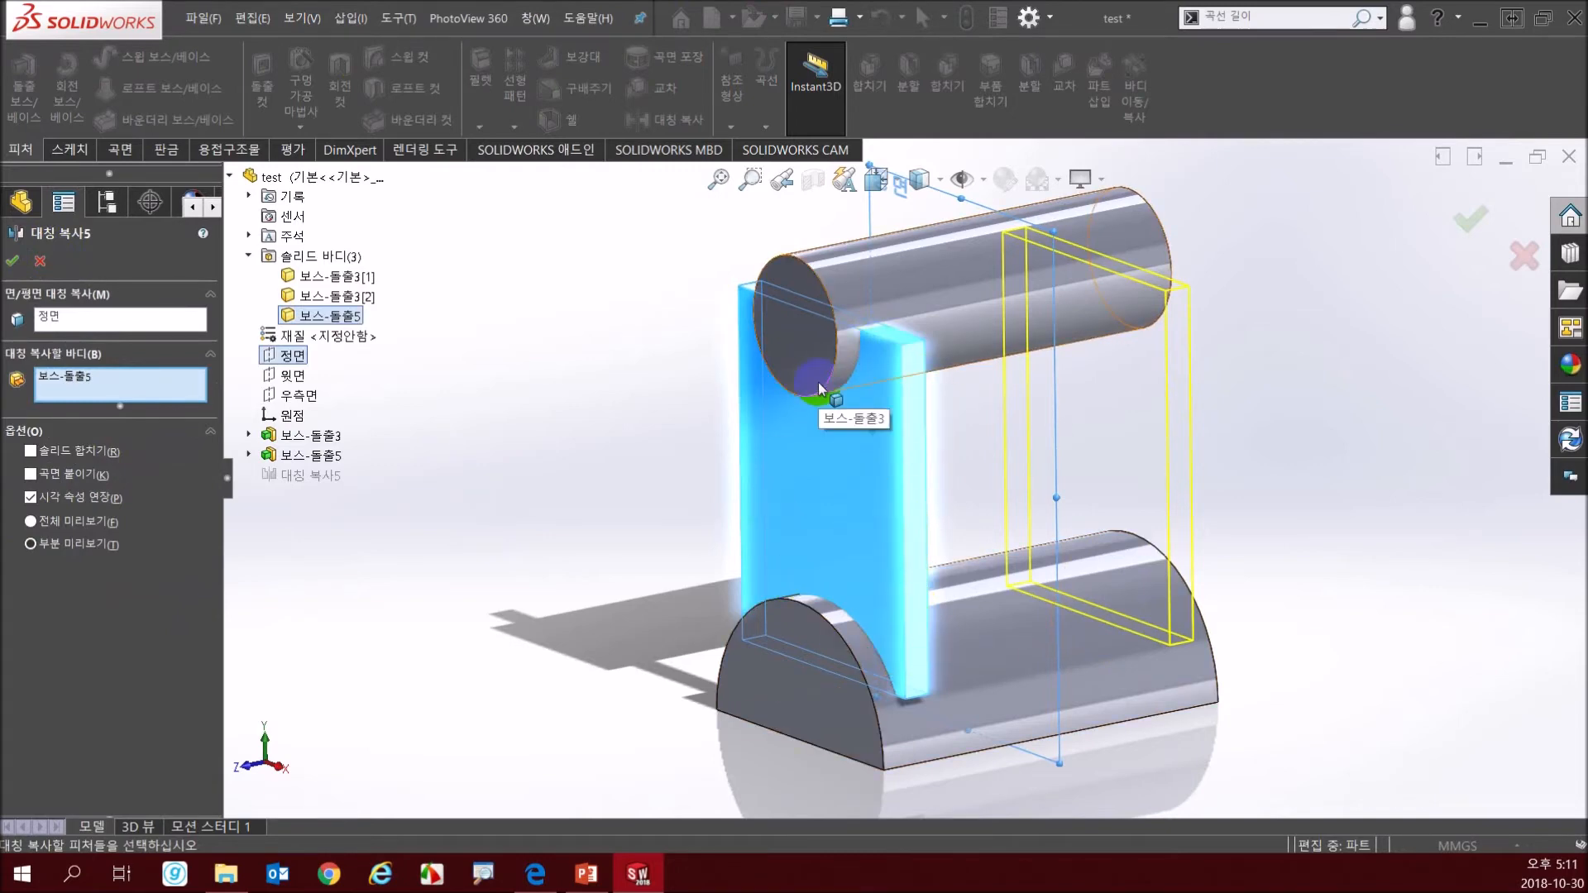
click(11, 261)
middle_drag(973, 445, 1119, 440)
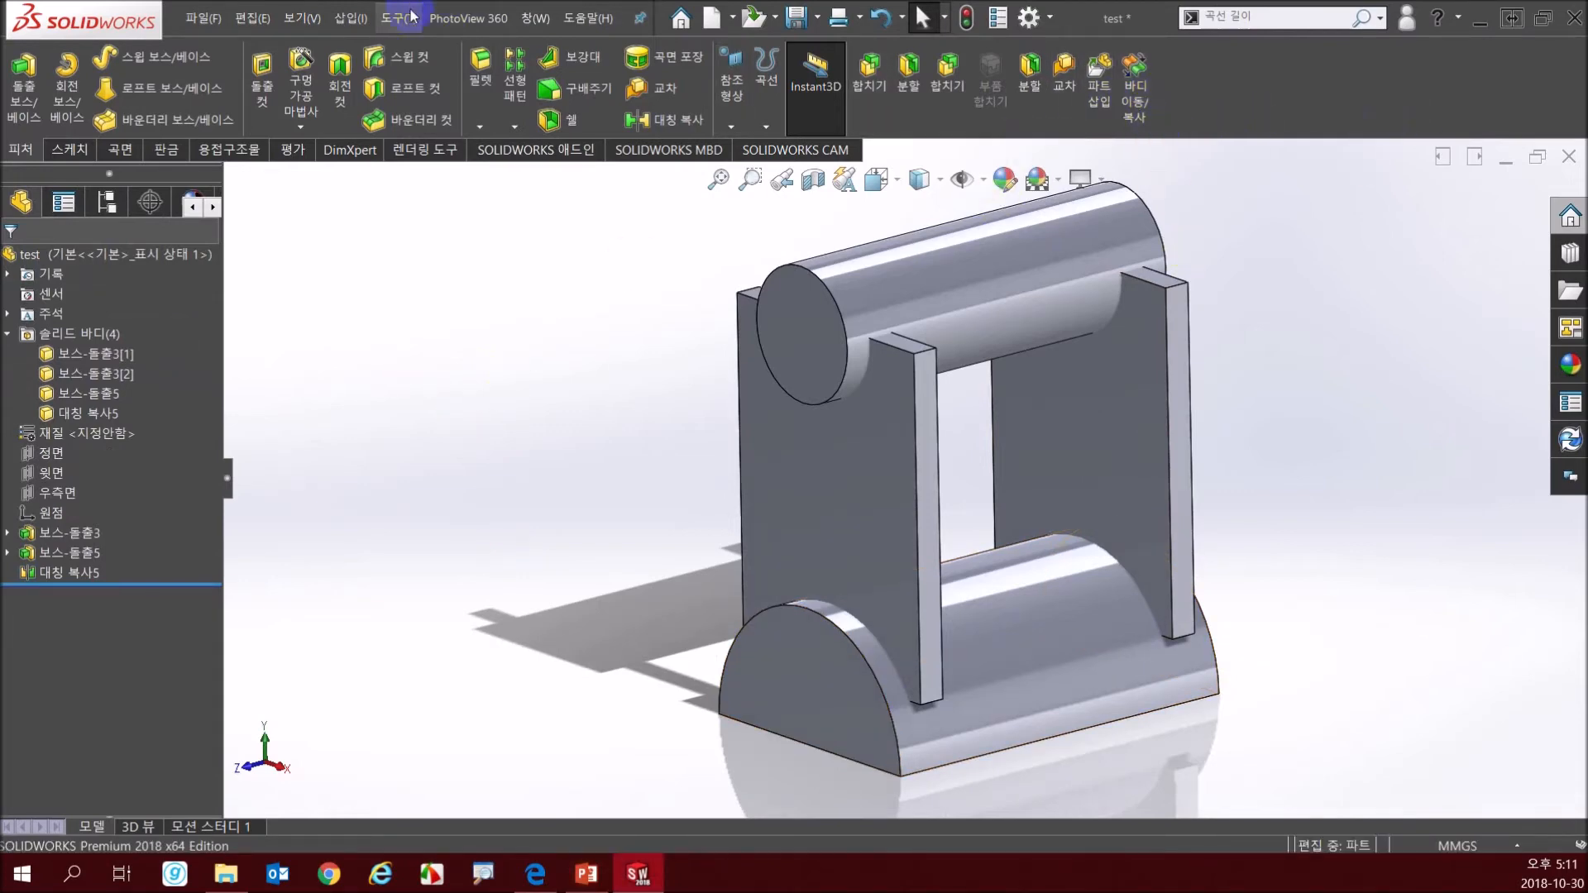
- Locate the Insert Part and Move/Copy Bodies commands in the customization settings under the feature (피처) category
click(351, 17)
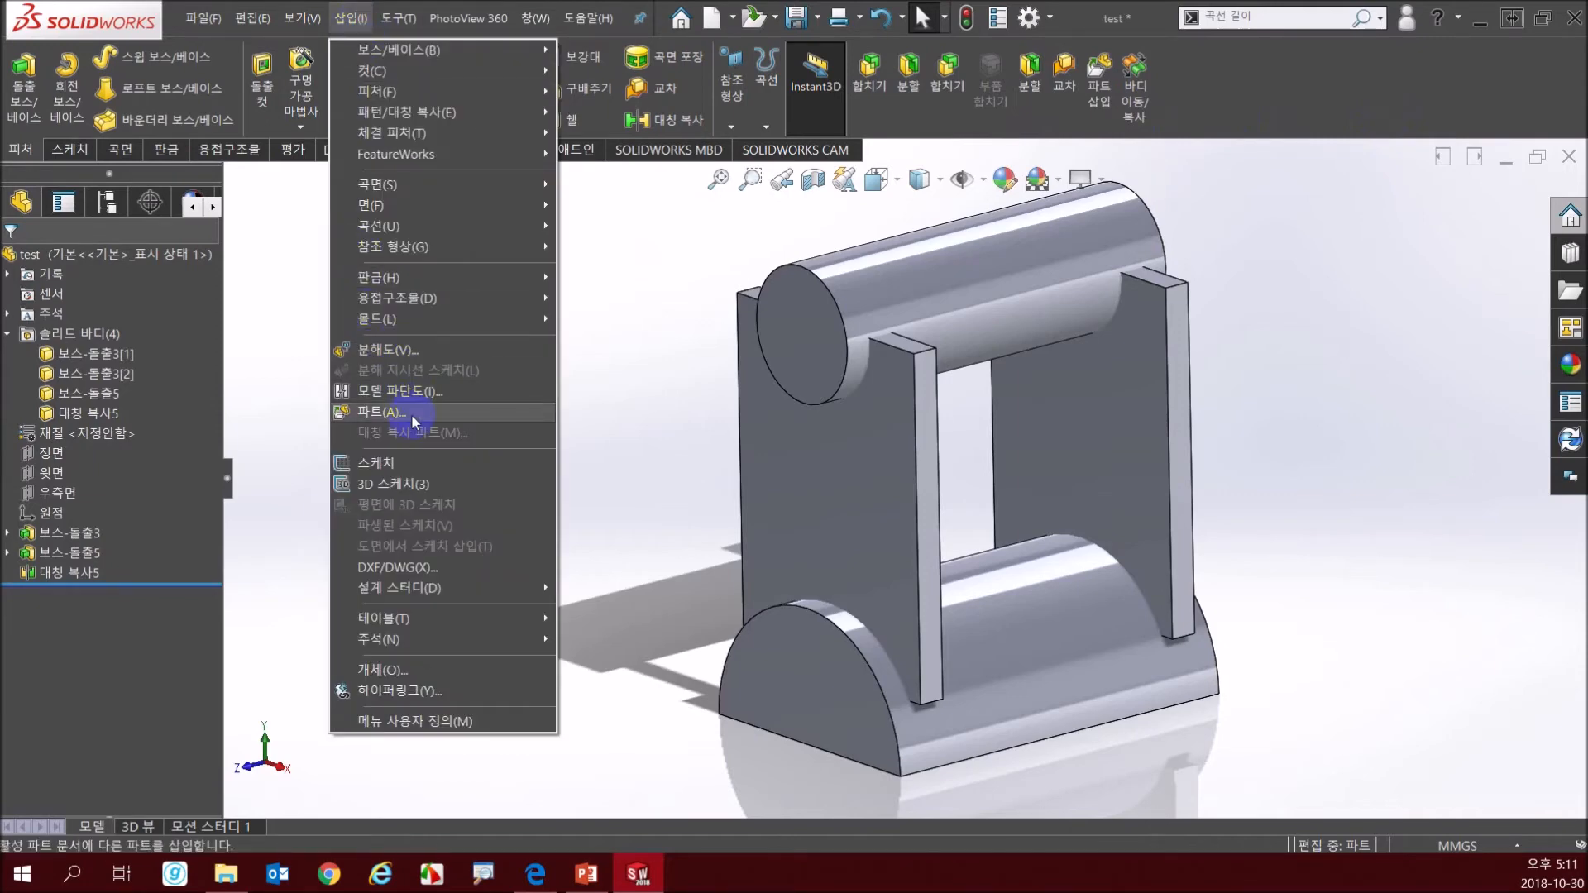
right_click(1181, 126)
click(1040, 177)
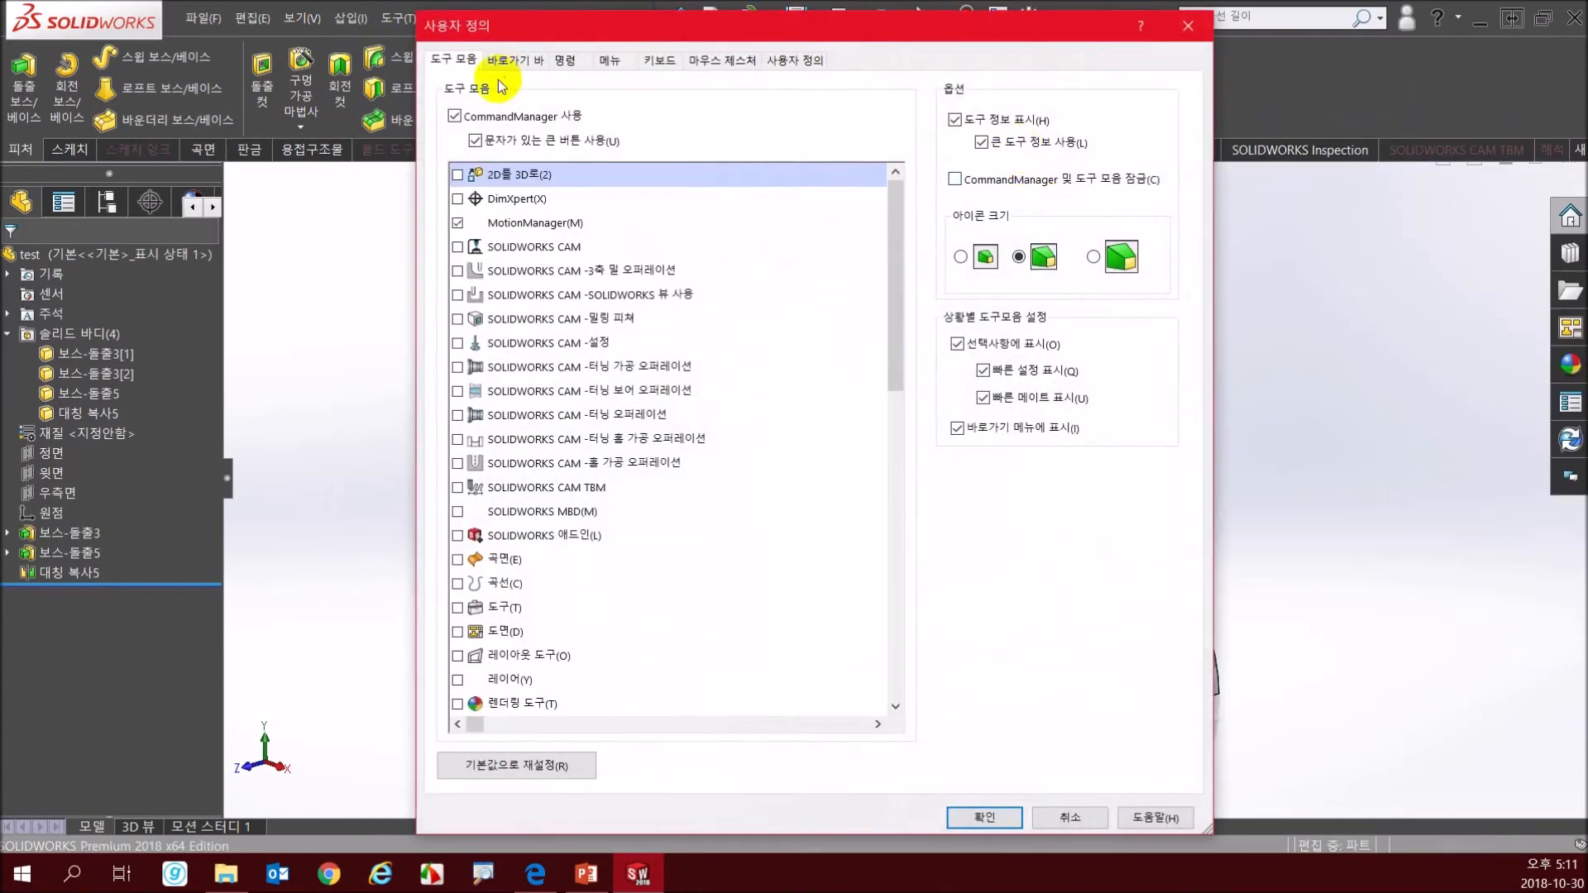
click(565, 60)
click(852, 514)
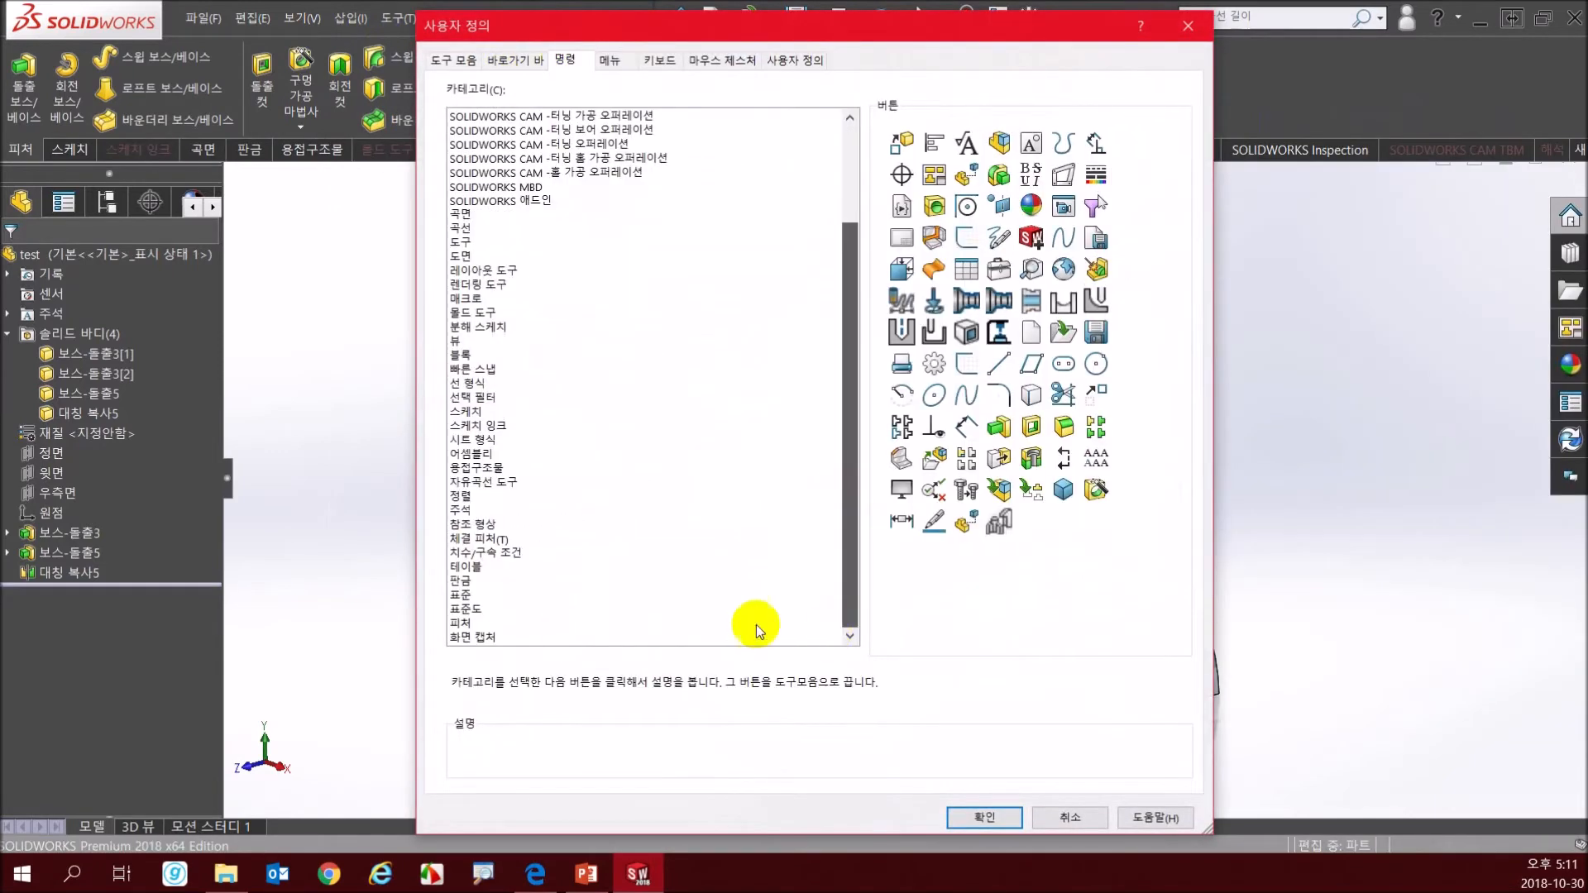
click(464, 623)
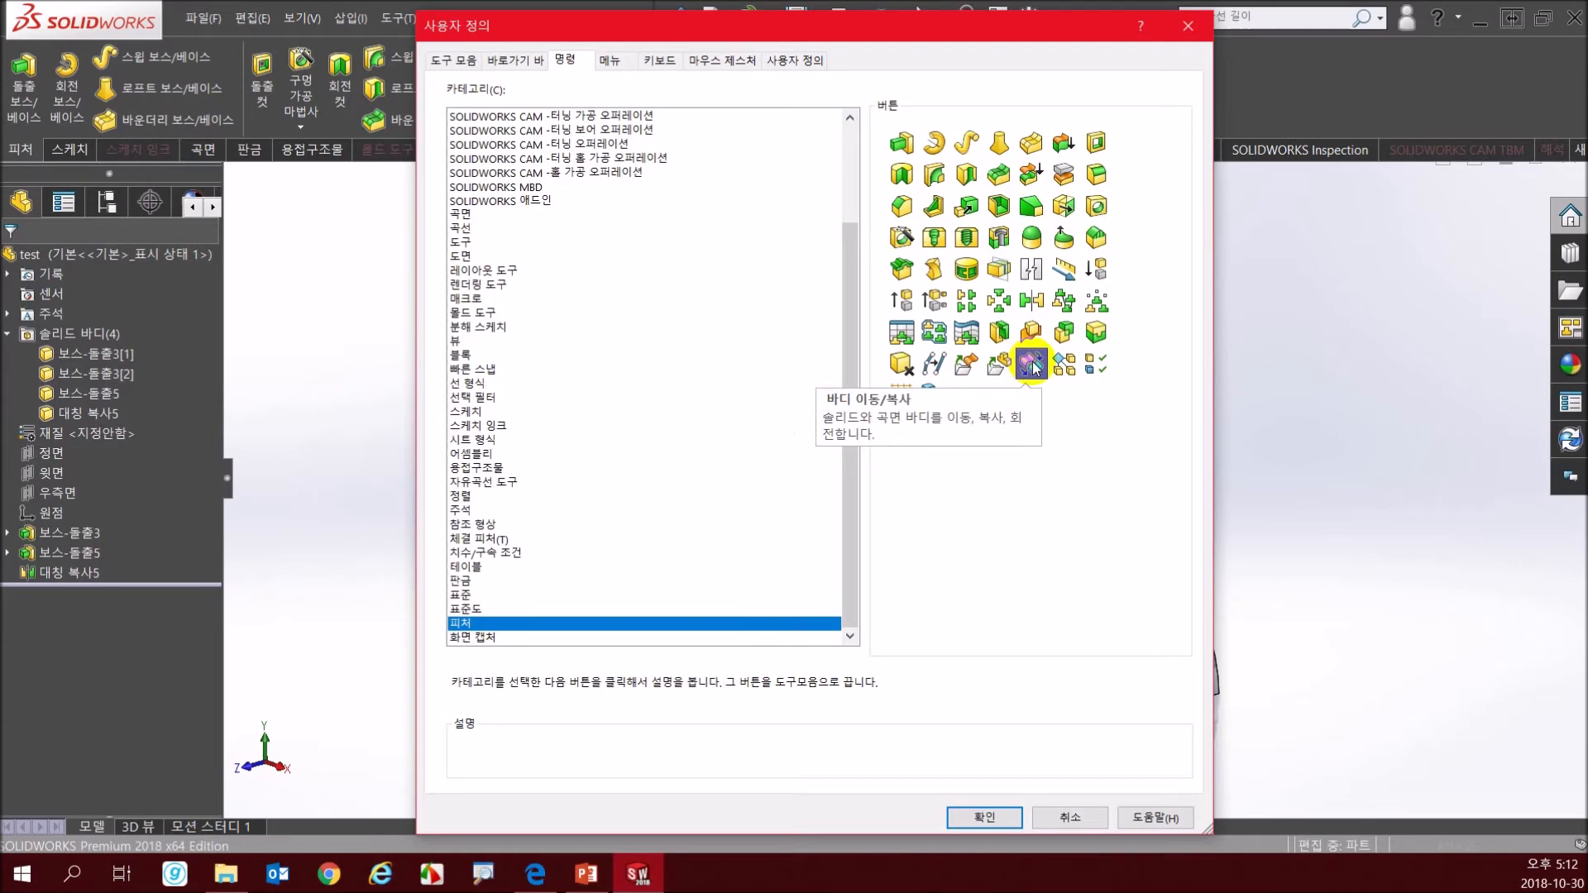
drag(1055, 30, 766, 58)
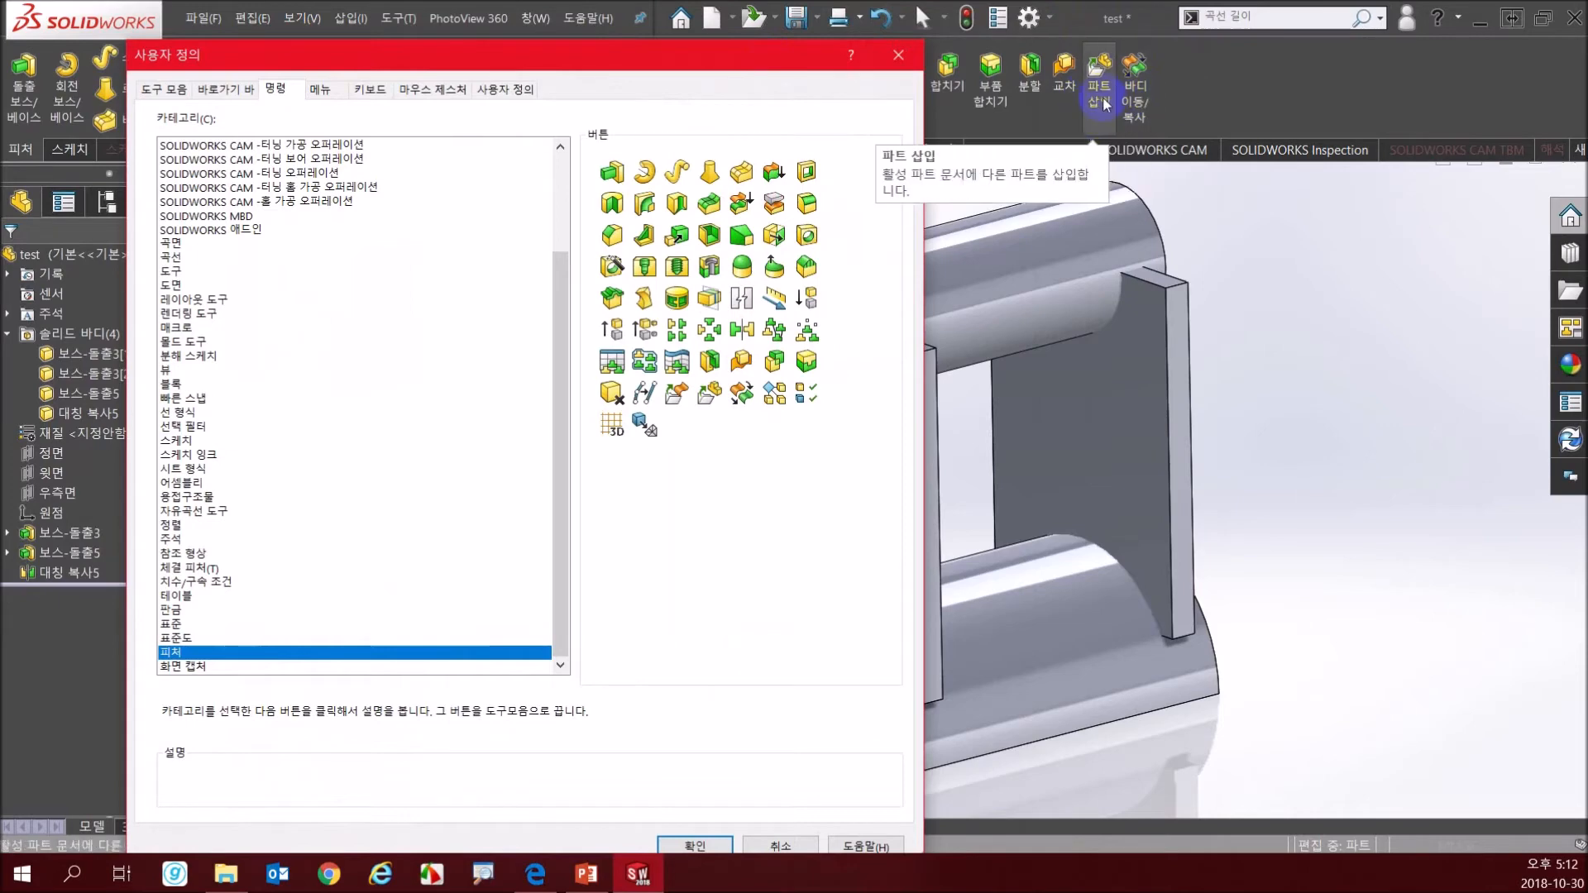
click(900, 57)
- Insert the part tes2 in empty space beside the model, changing the derived part's units to those of the base part
click(1102, 94)
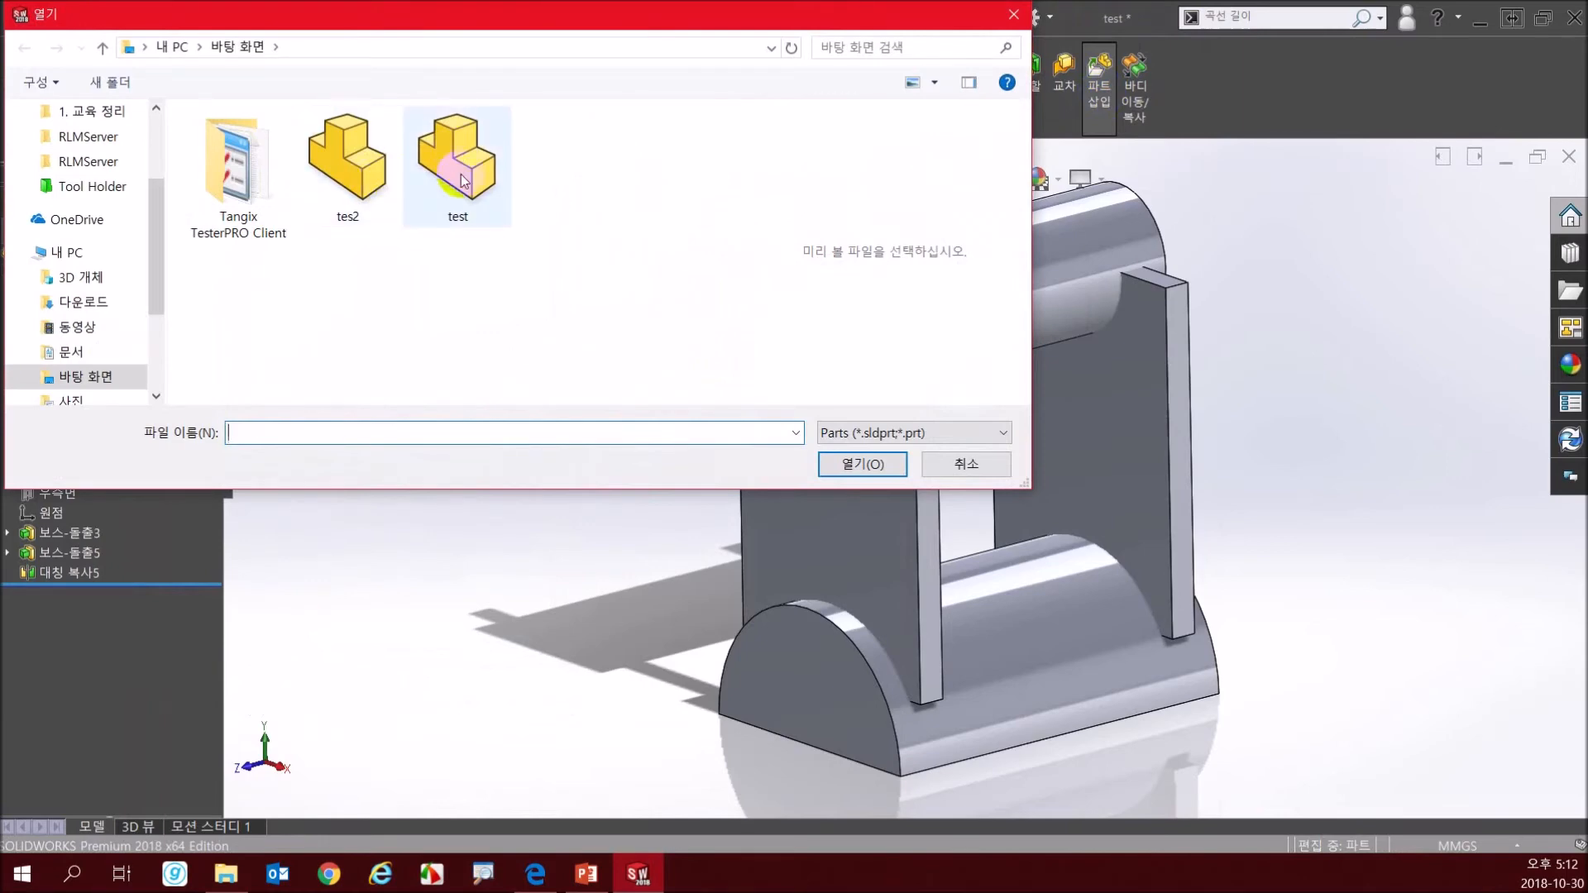
click(383, 194)
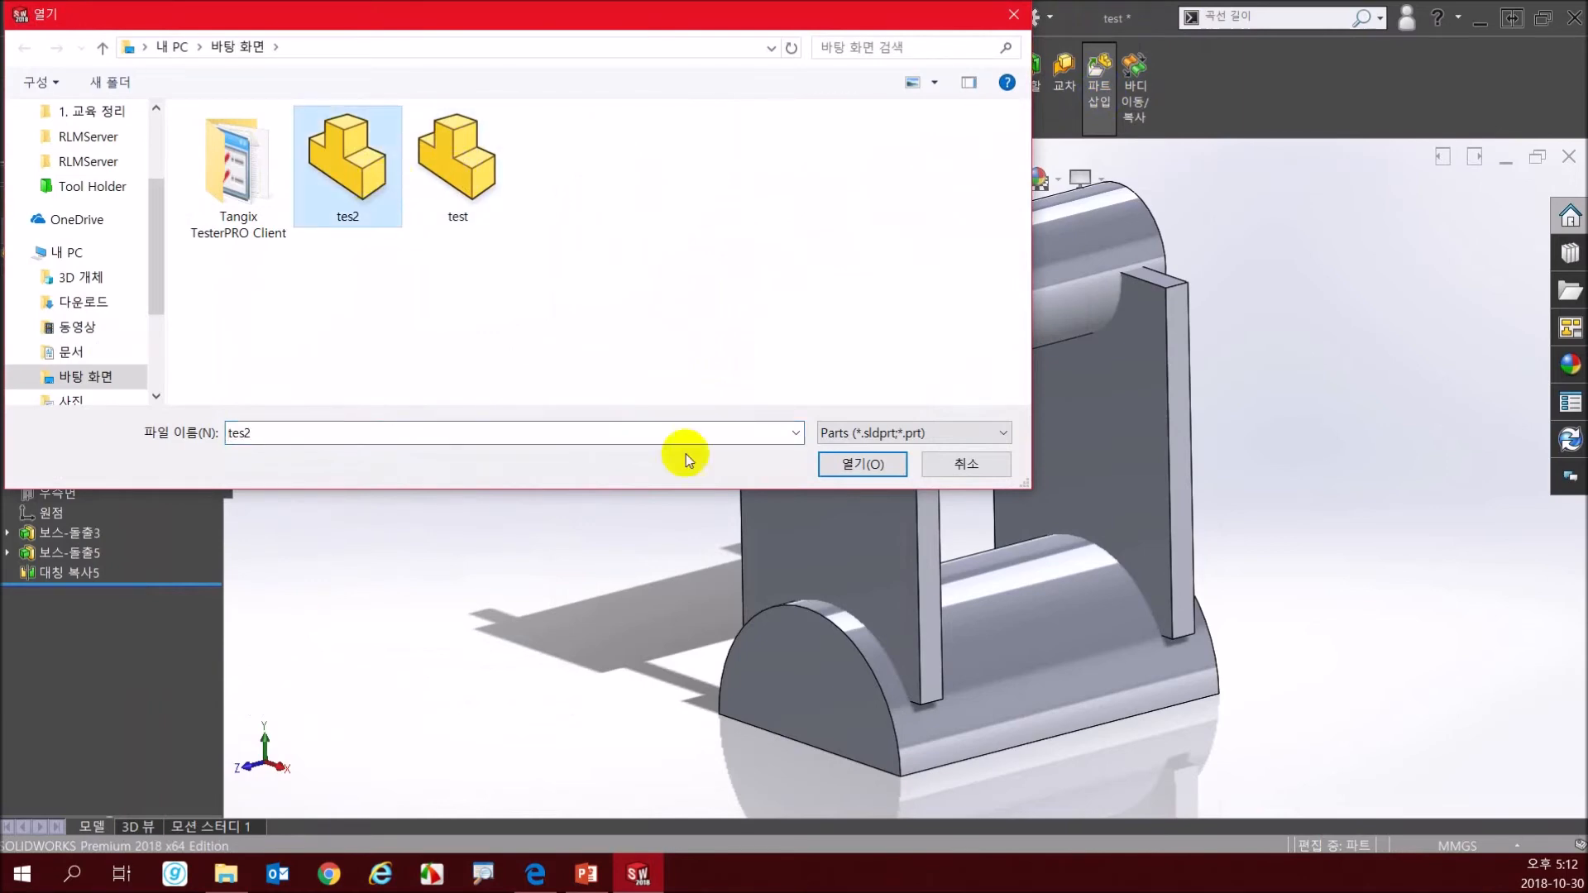
click(856, 460)
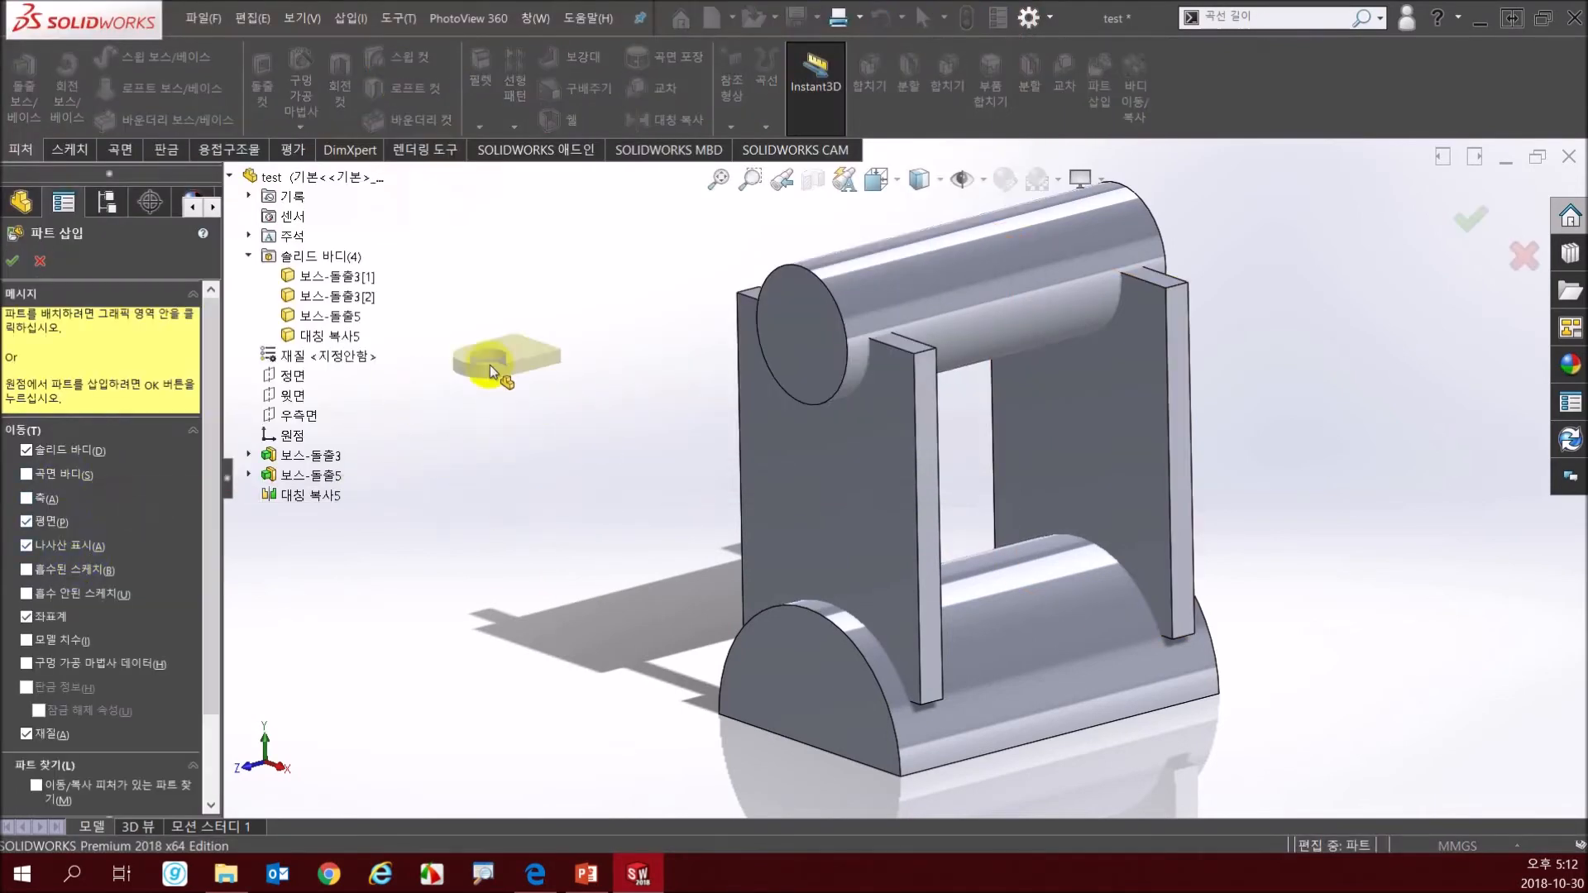
drag(216, 562, 216, 577)
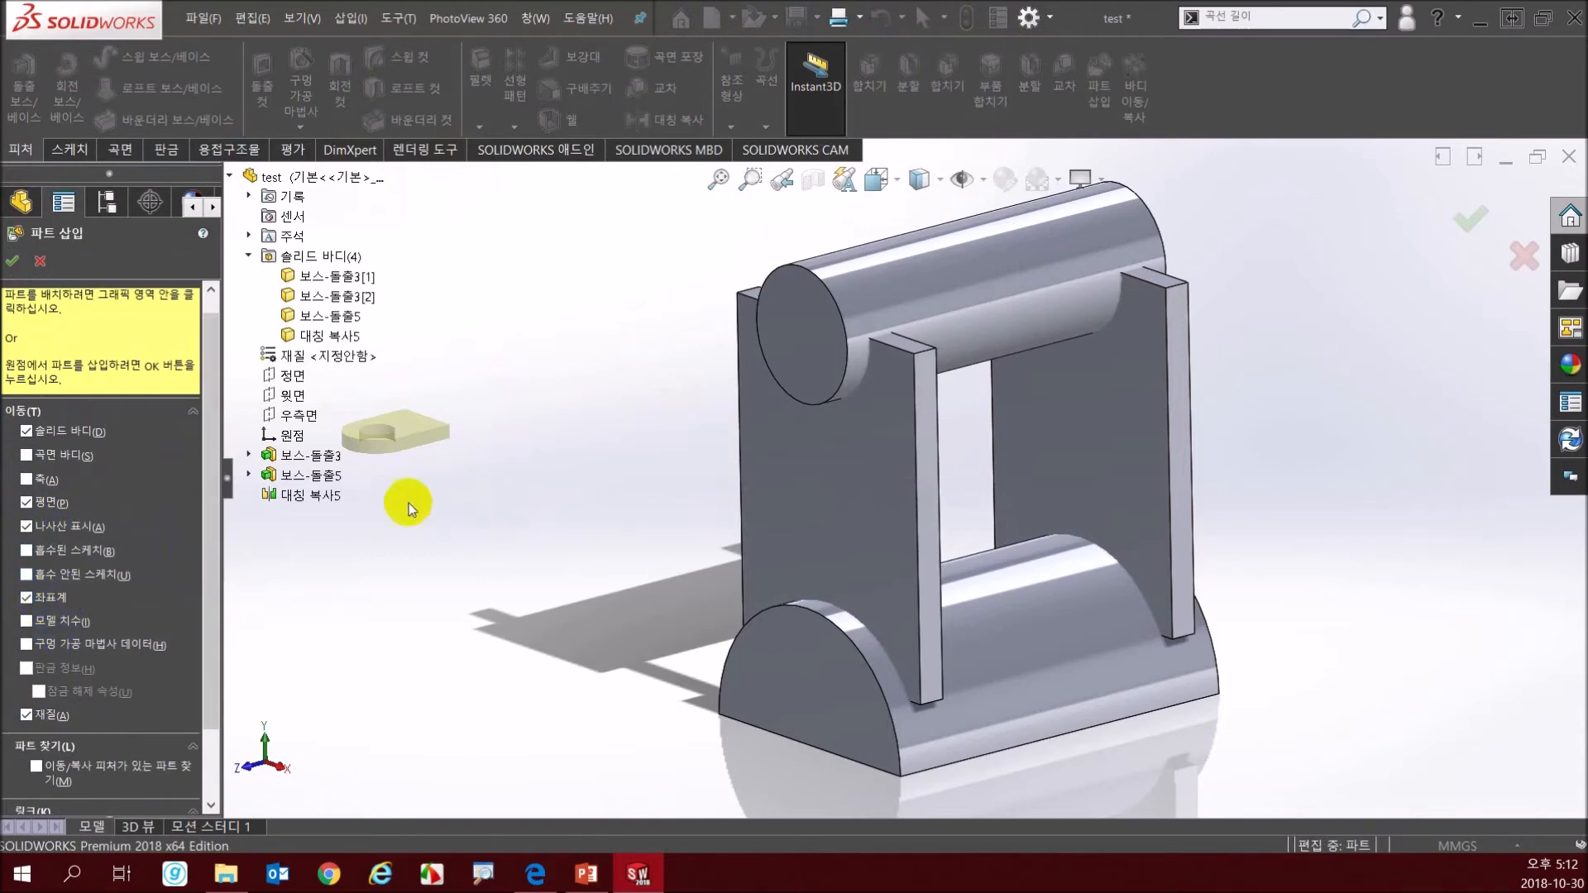
scroll(208, 649, down, 3)
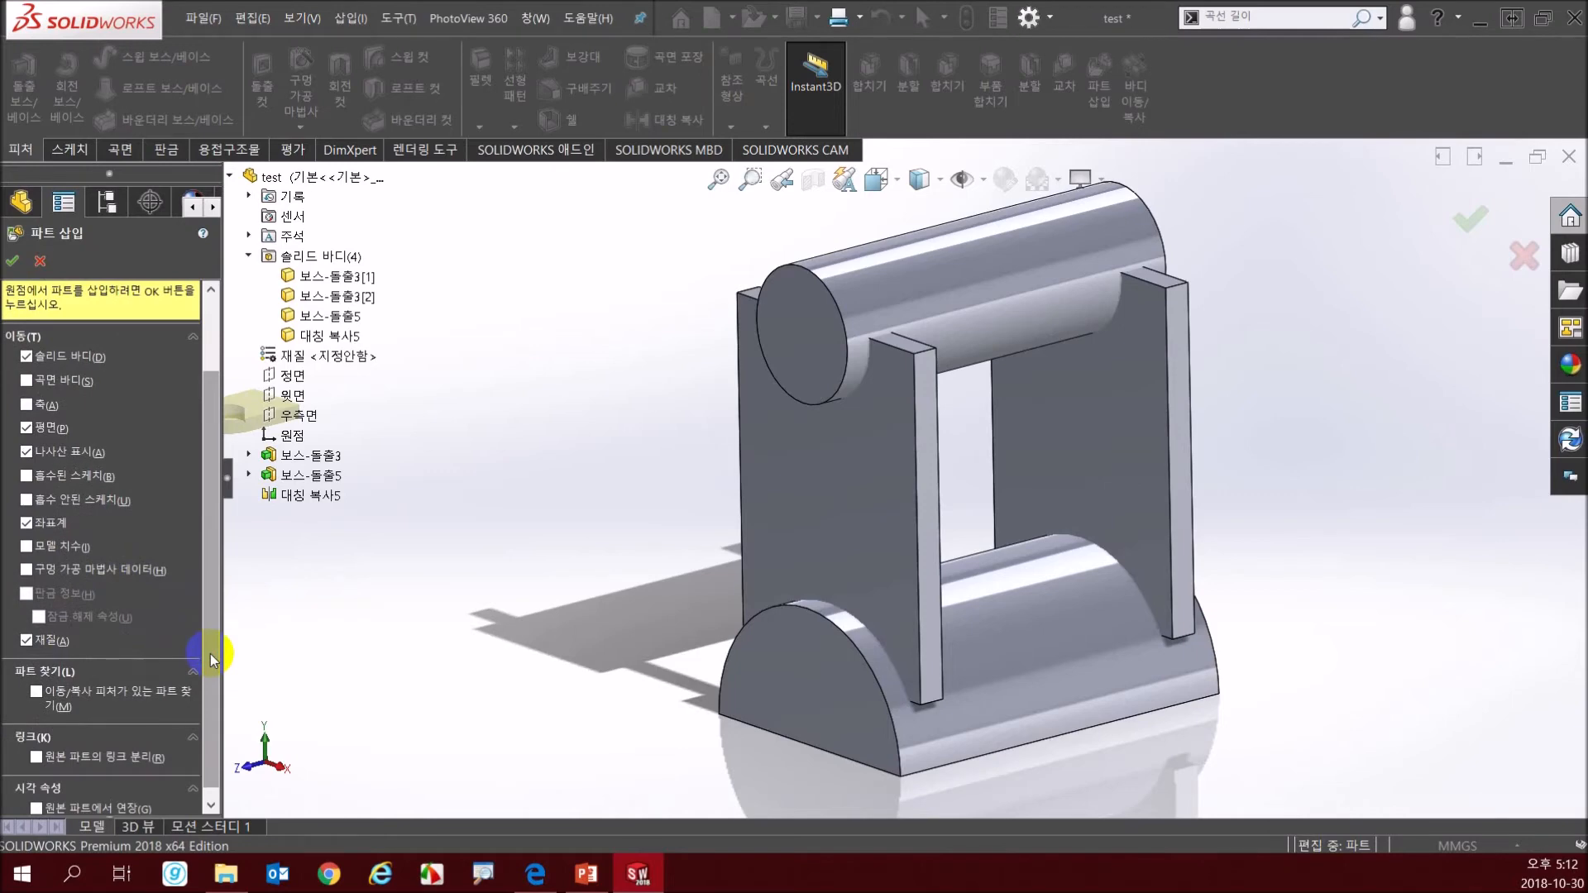
scroll(209, 666, down, 1)
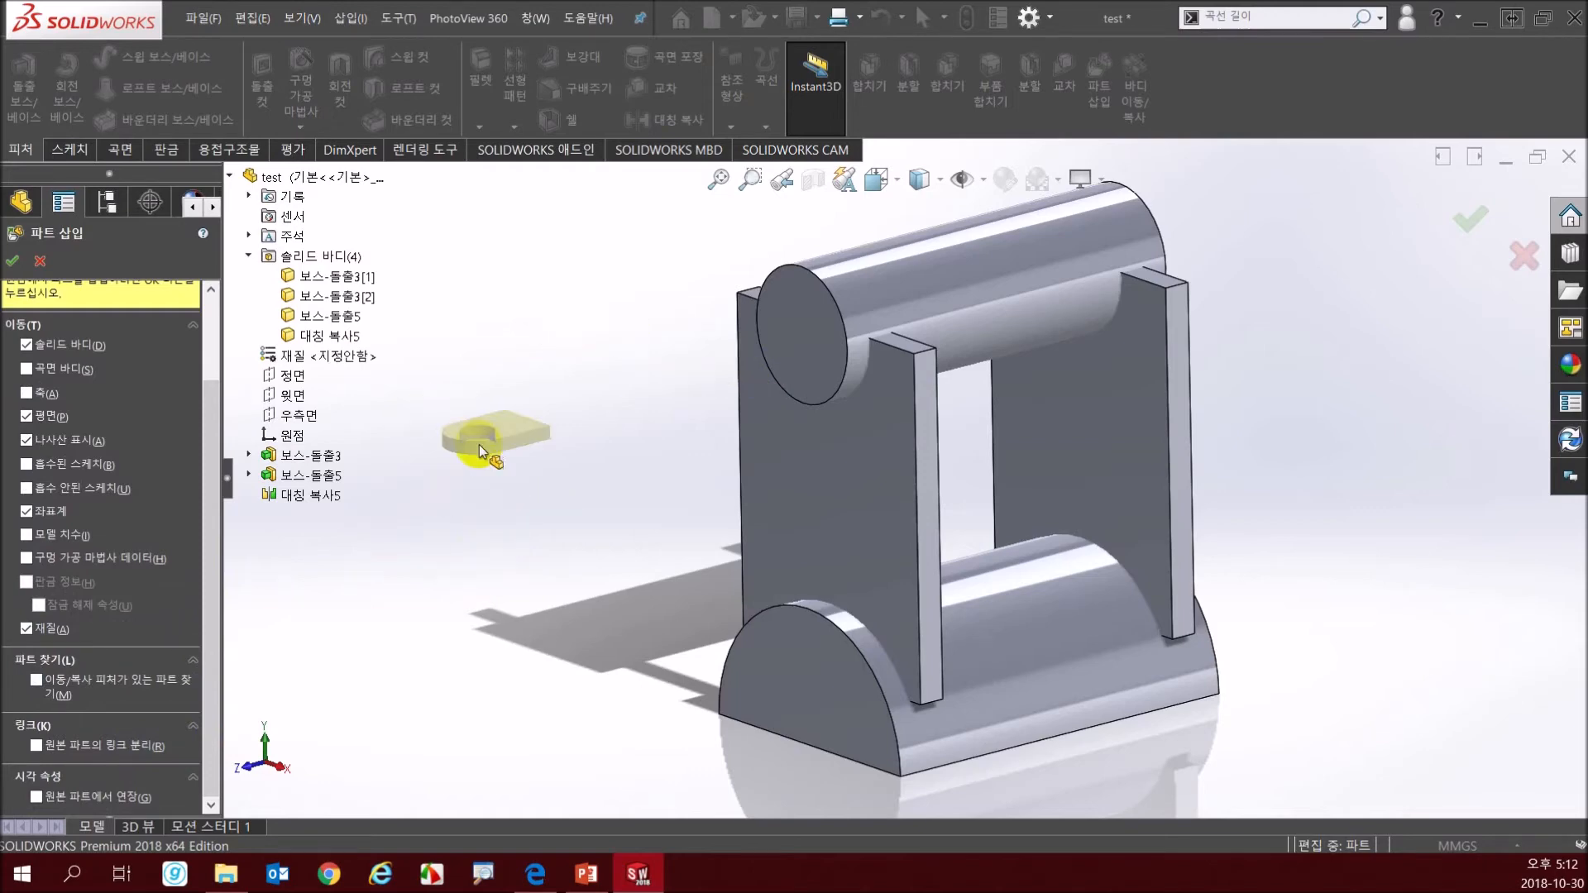
click(518, 375)
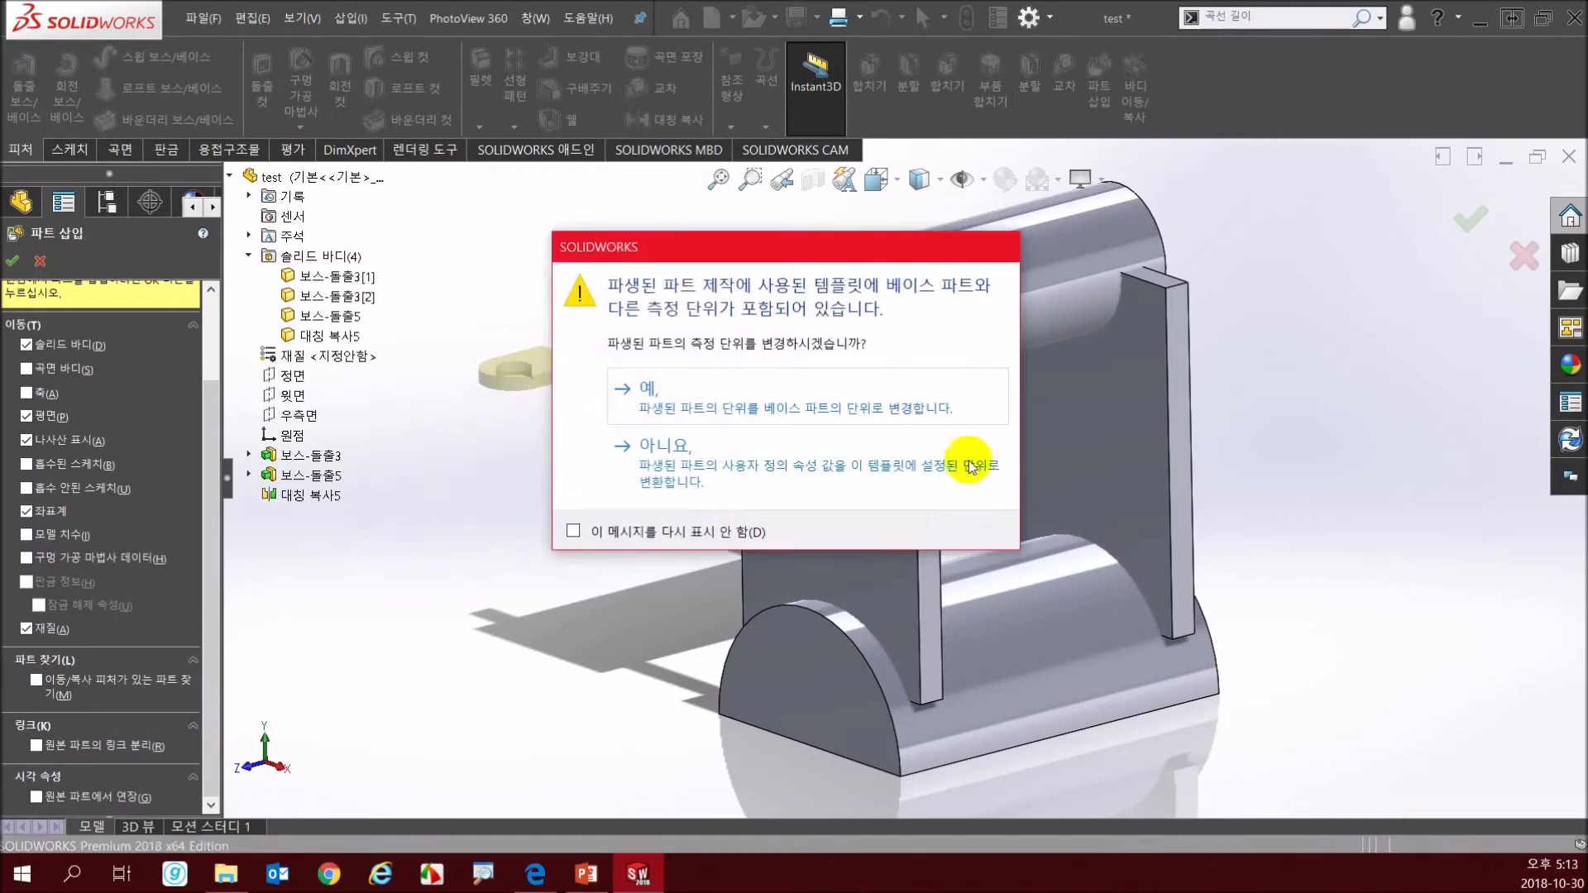
click(713, 394)
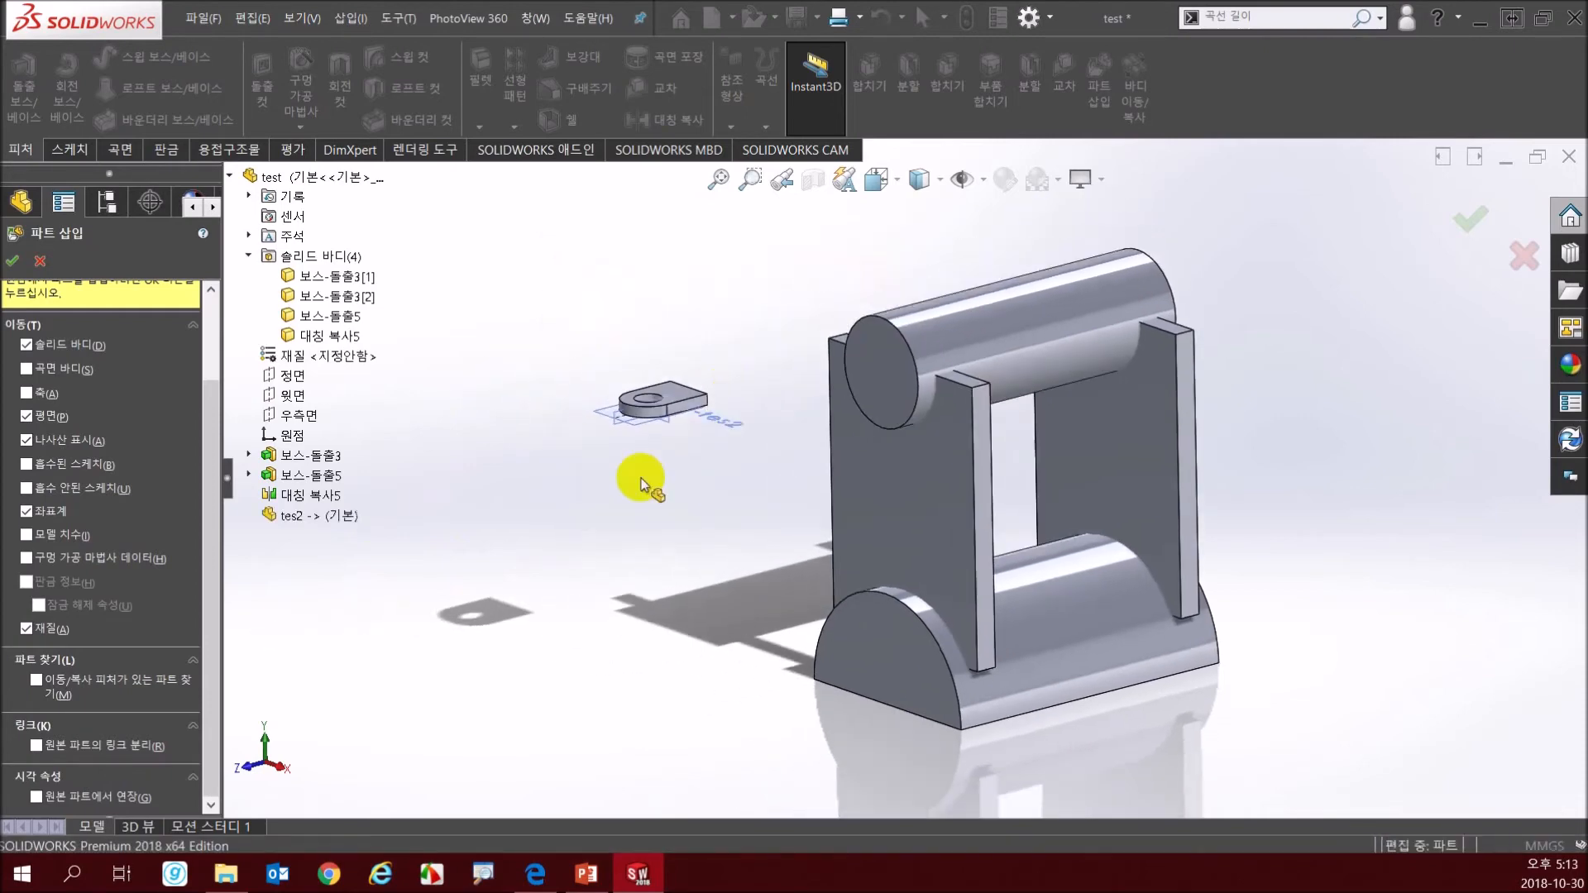
middle_drag(664, 414, 656, 450)
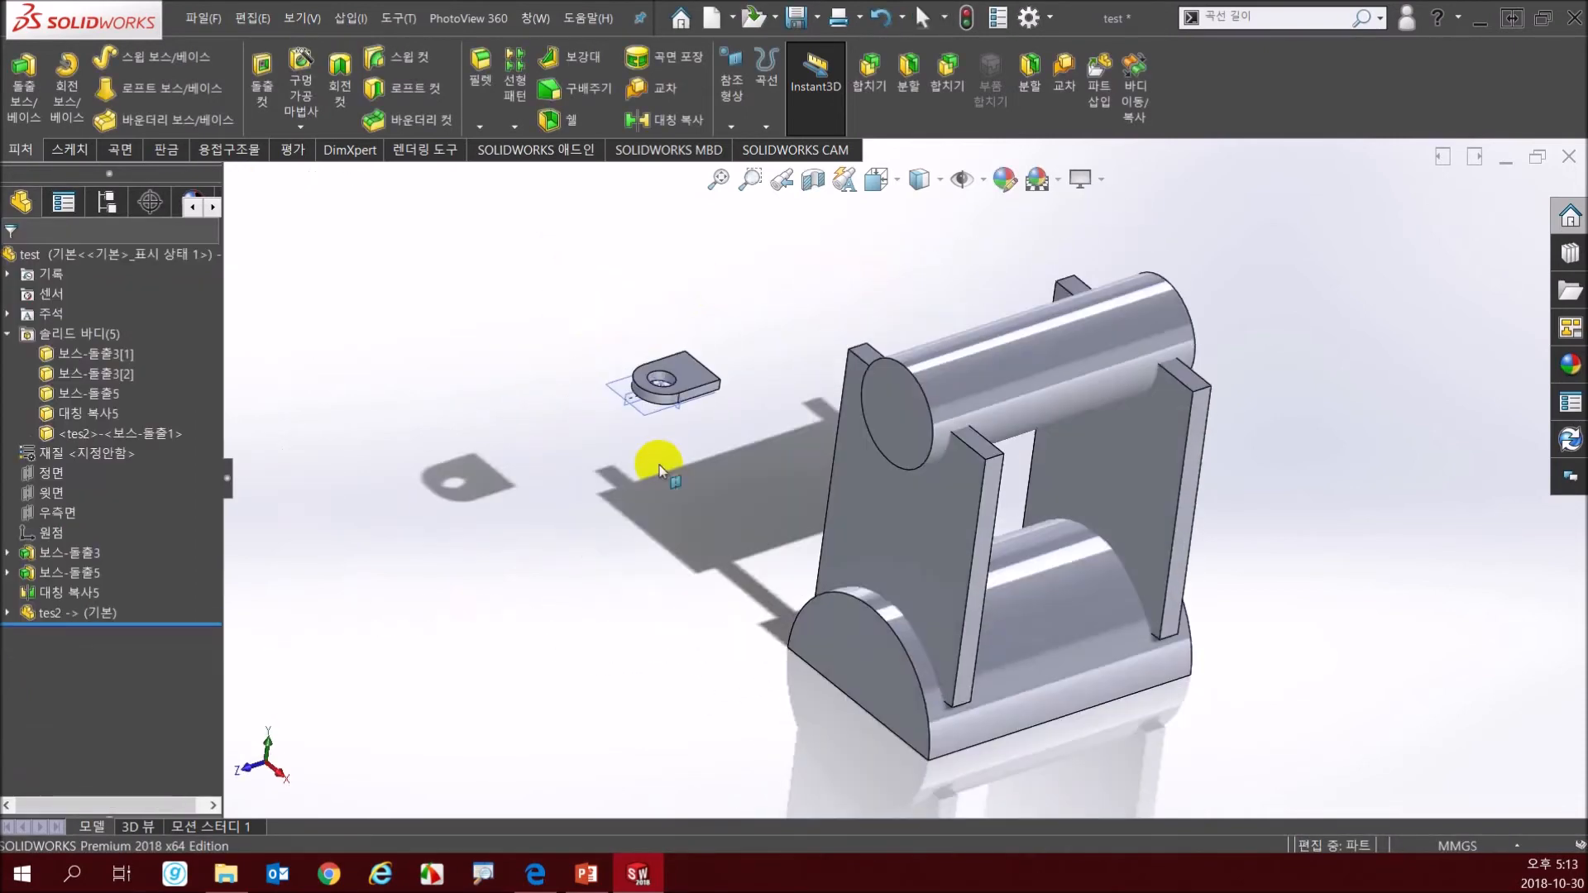
- Examine the inserted tes2 part, its reference planes and its position relative to the half-round base
drag(561, 475, 710, 329)
click(609, 439)
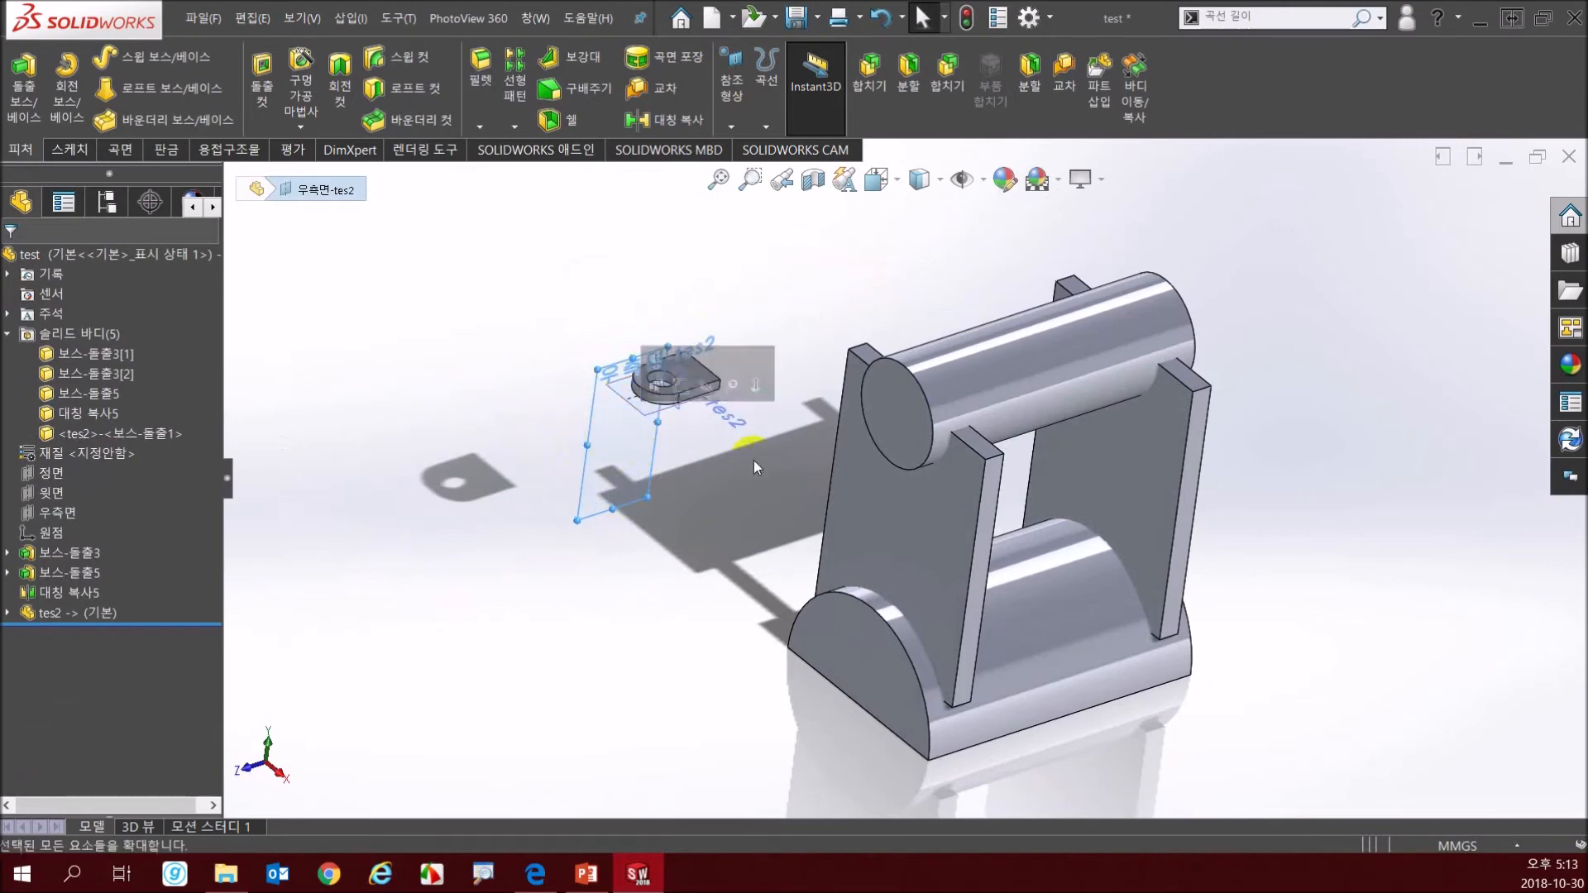
click(729, 418)
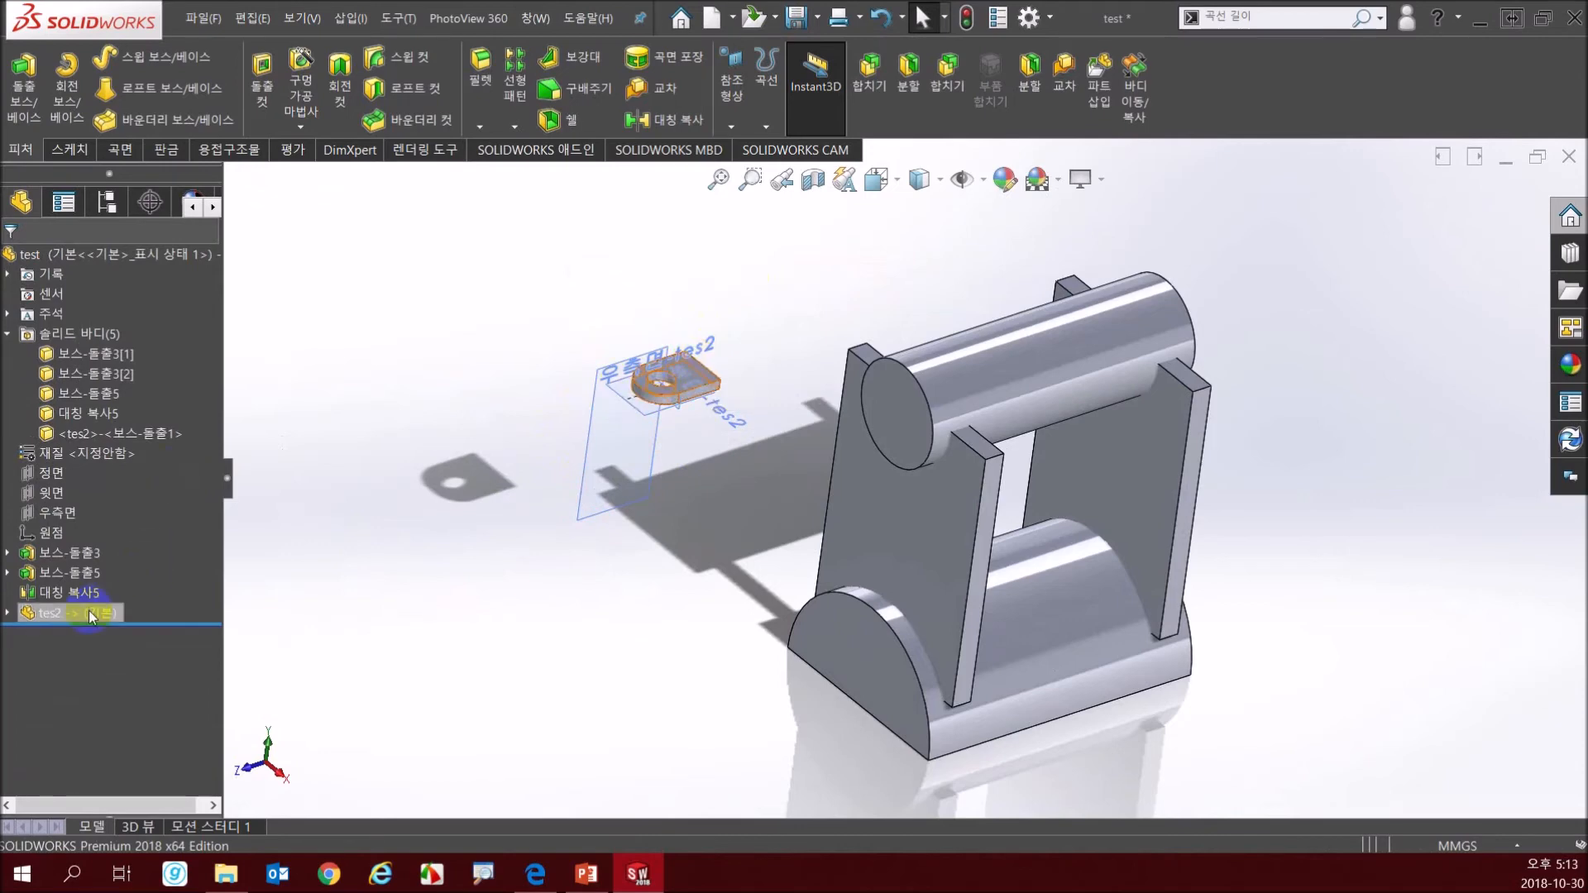
middle_drag(745, 266, 722, 243)
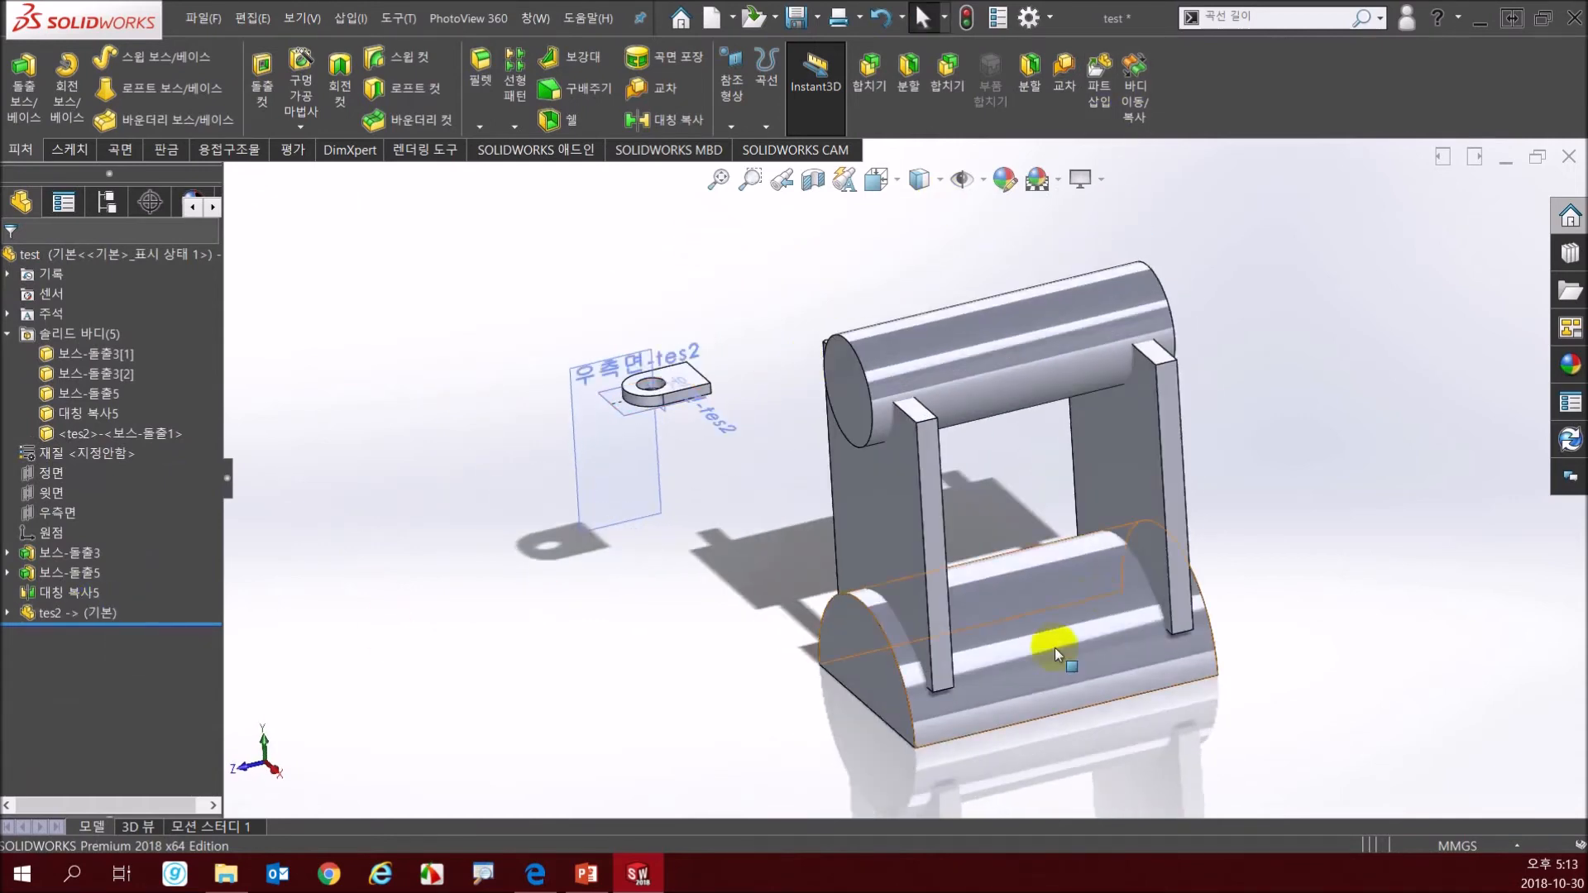
click(939, 739)
click(826, 741)
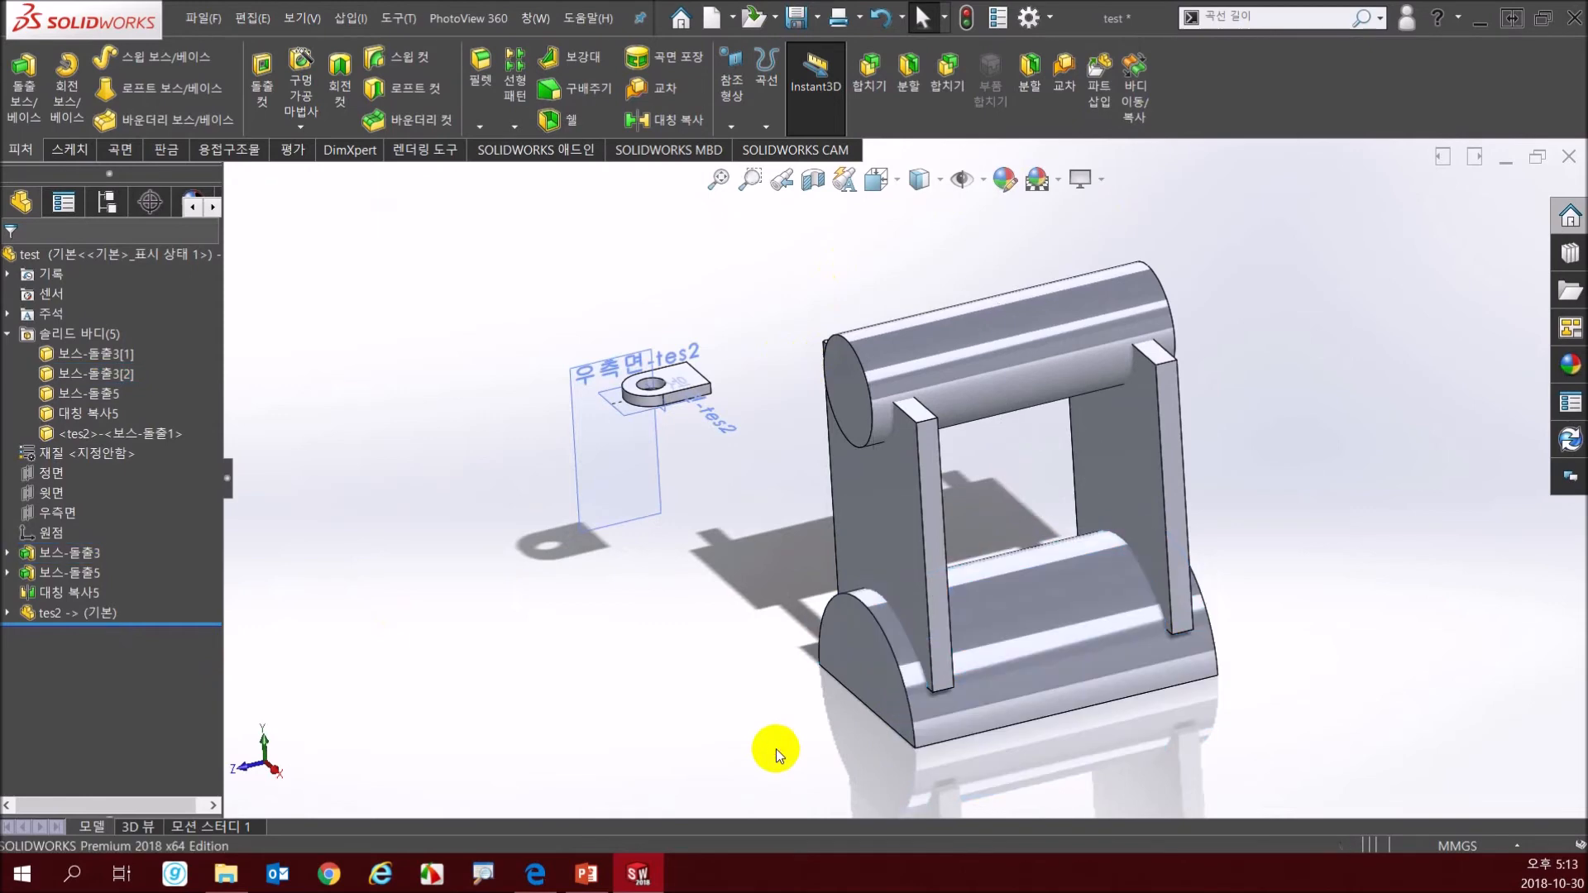
- Choose the tes2 body for Move/Copy Bodies, review the translate and rotate options, and return to the mate settings
click(1140, 86)
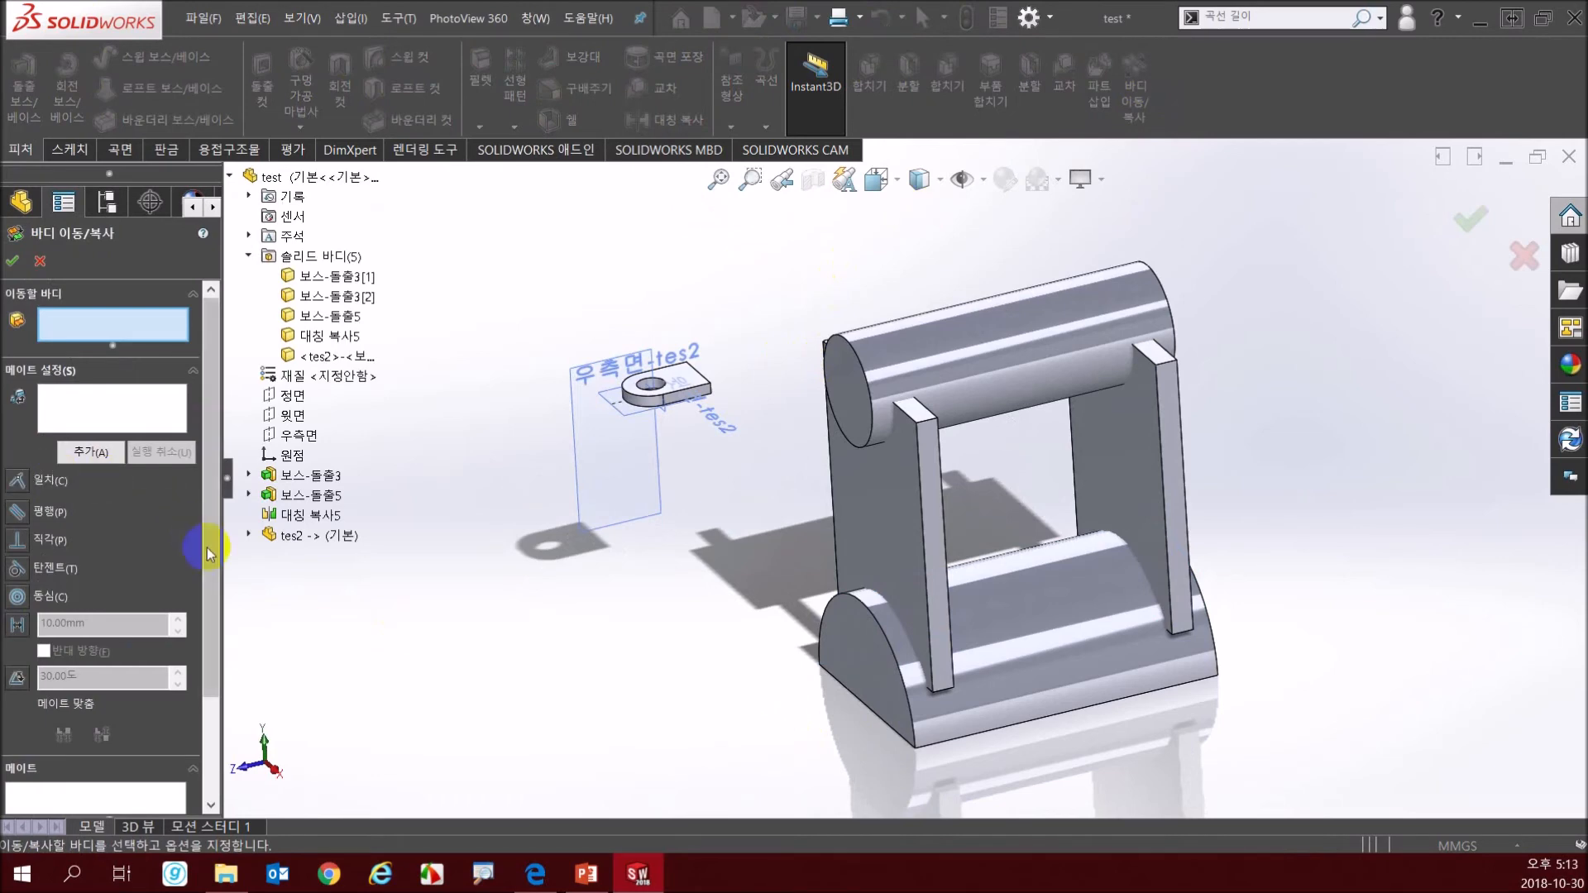
scroll(211, 628, down, 2)
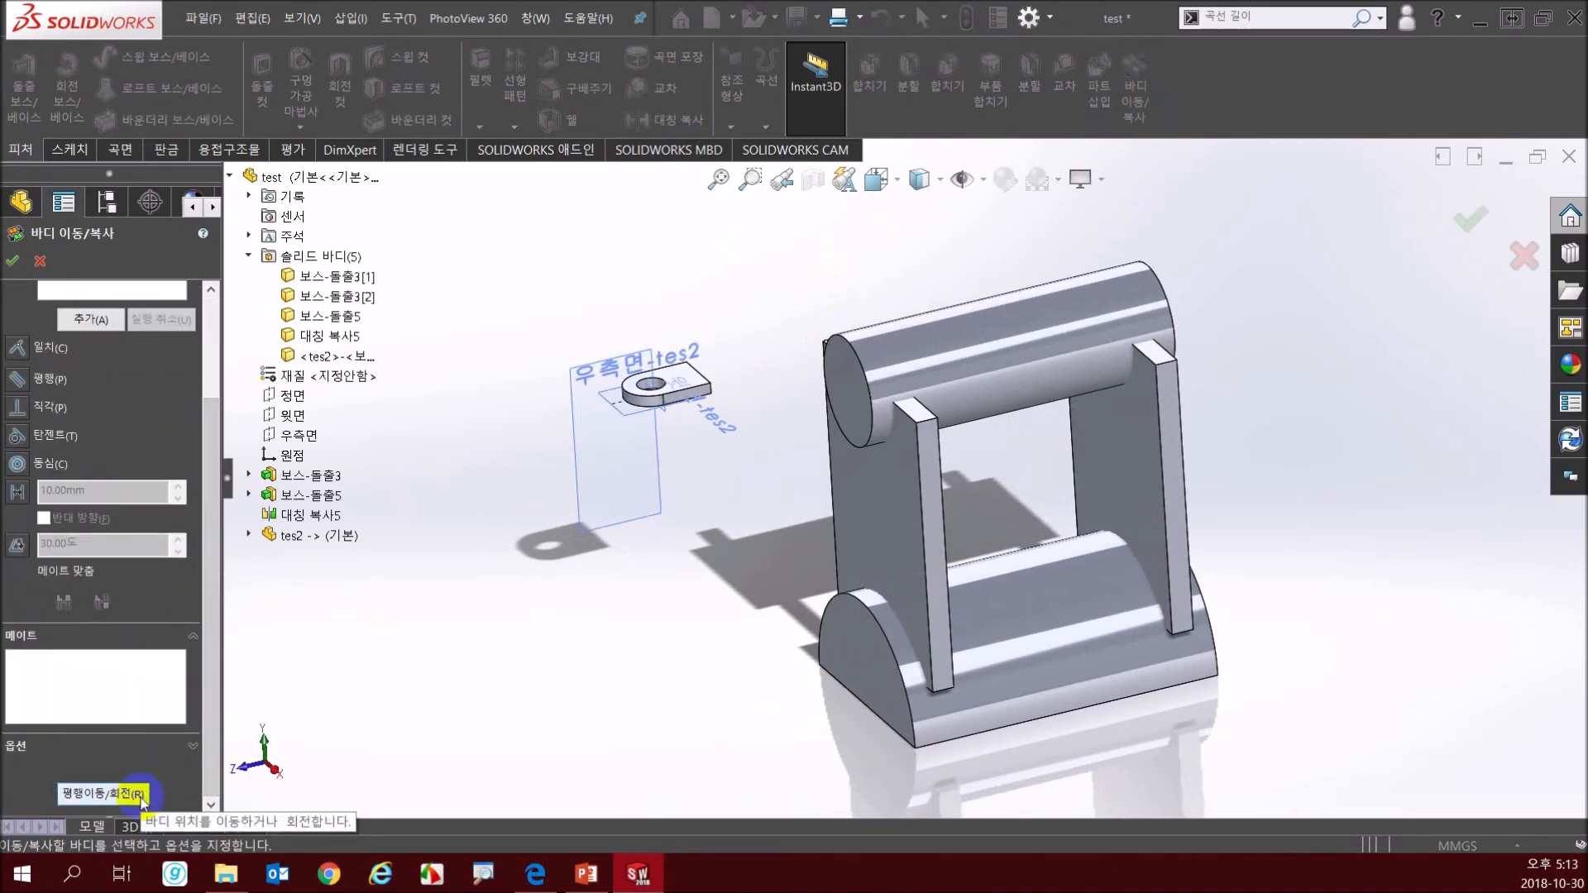
click(139, 795)
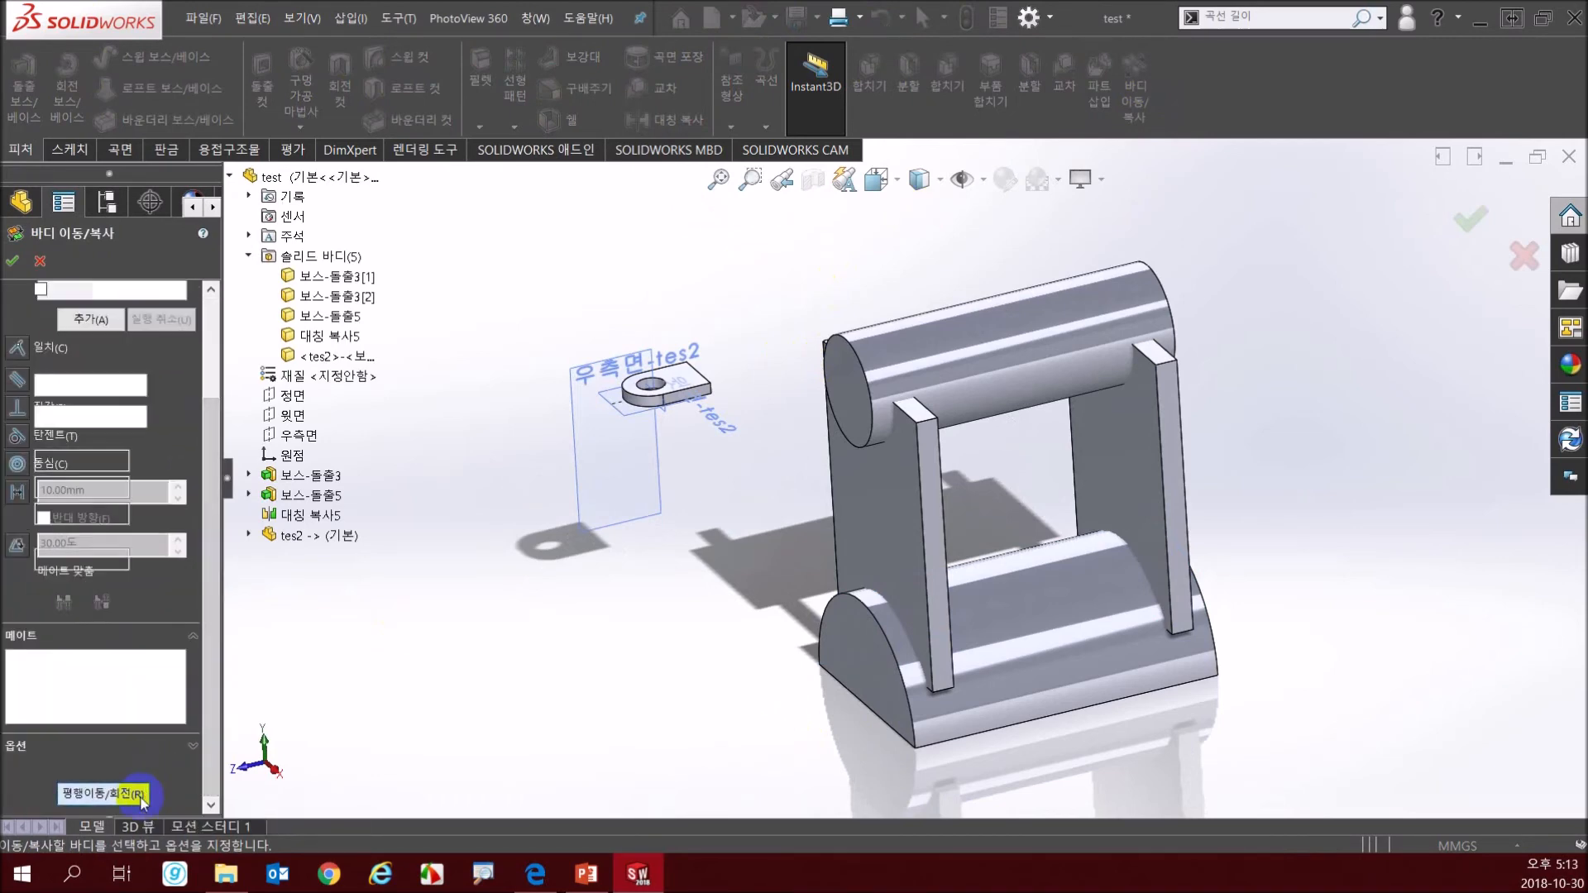
click(715, 401)
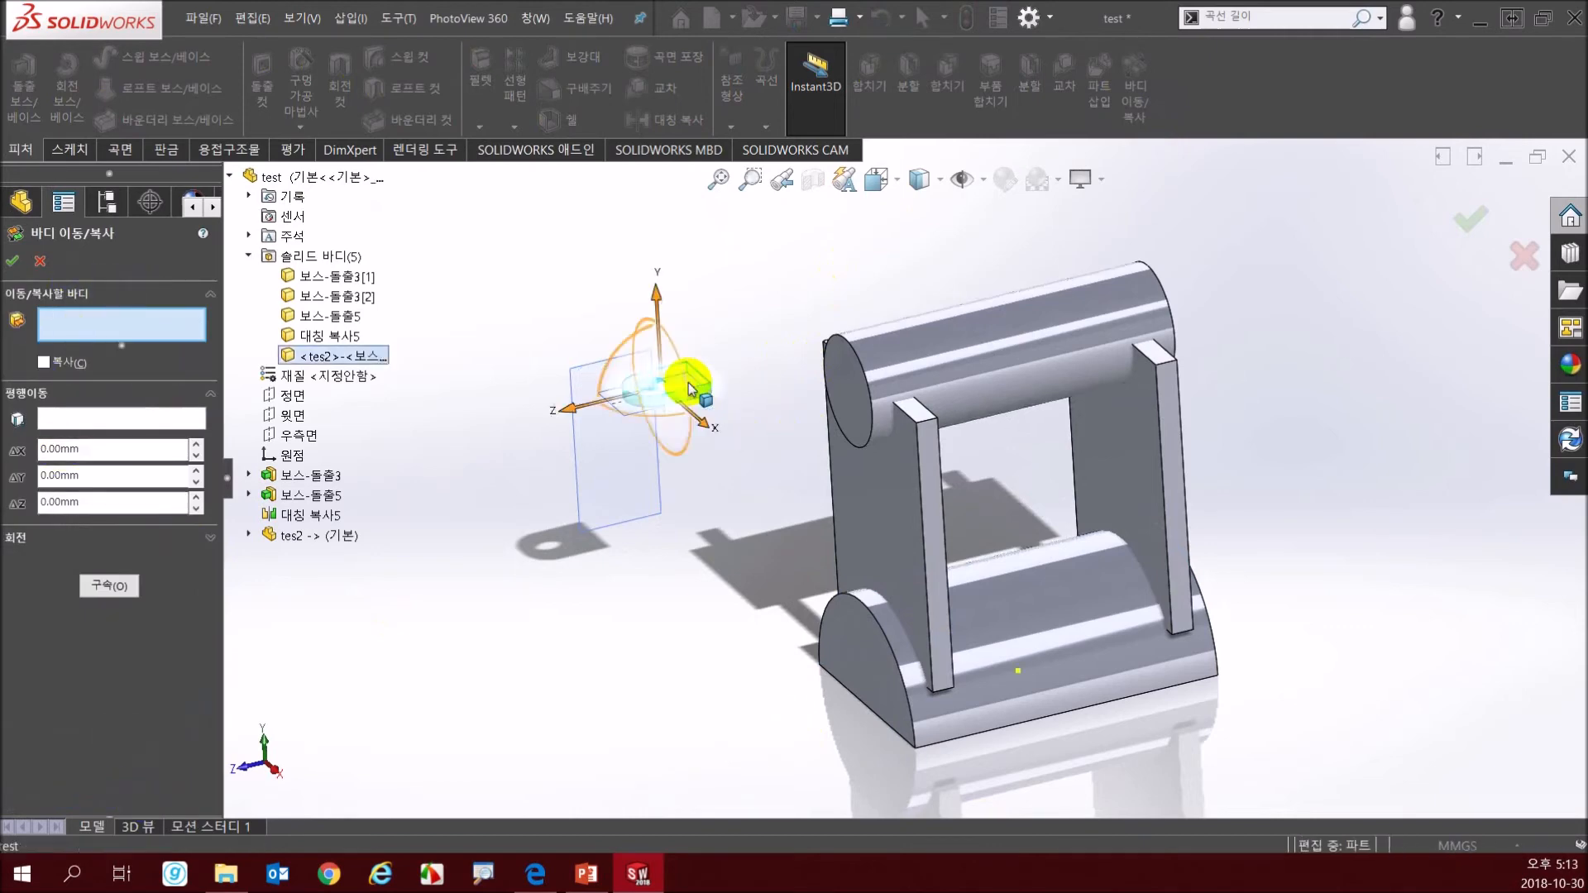
click(30, 539)
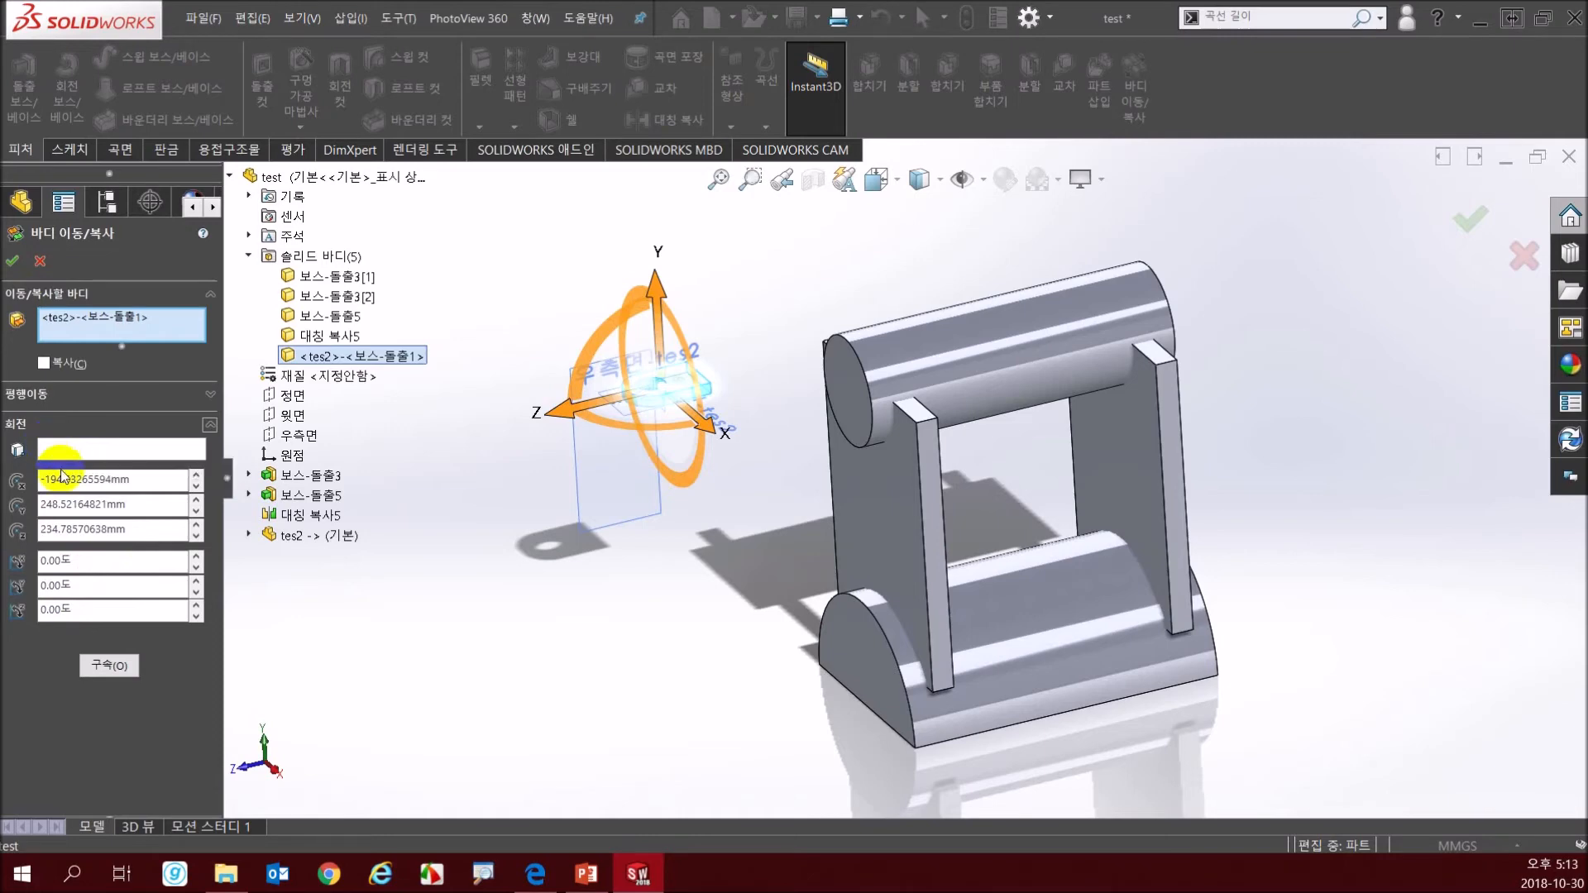
click(110, 666)
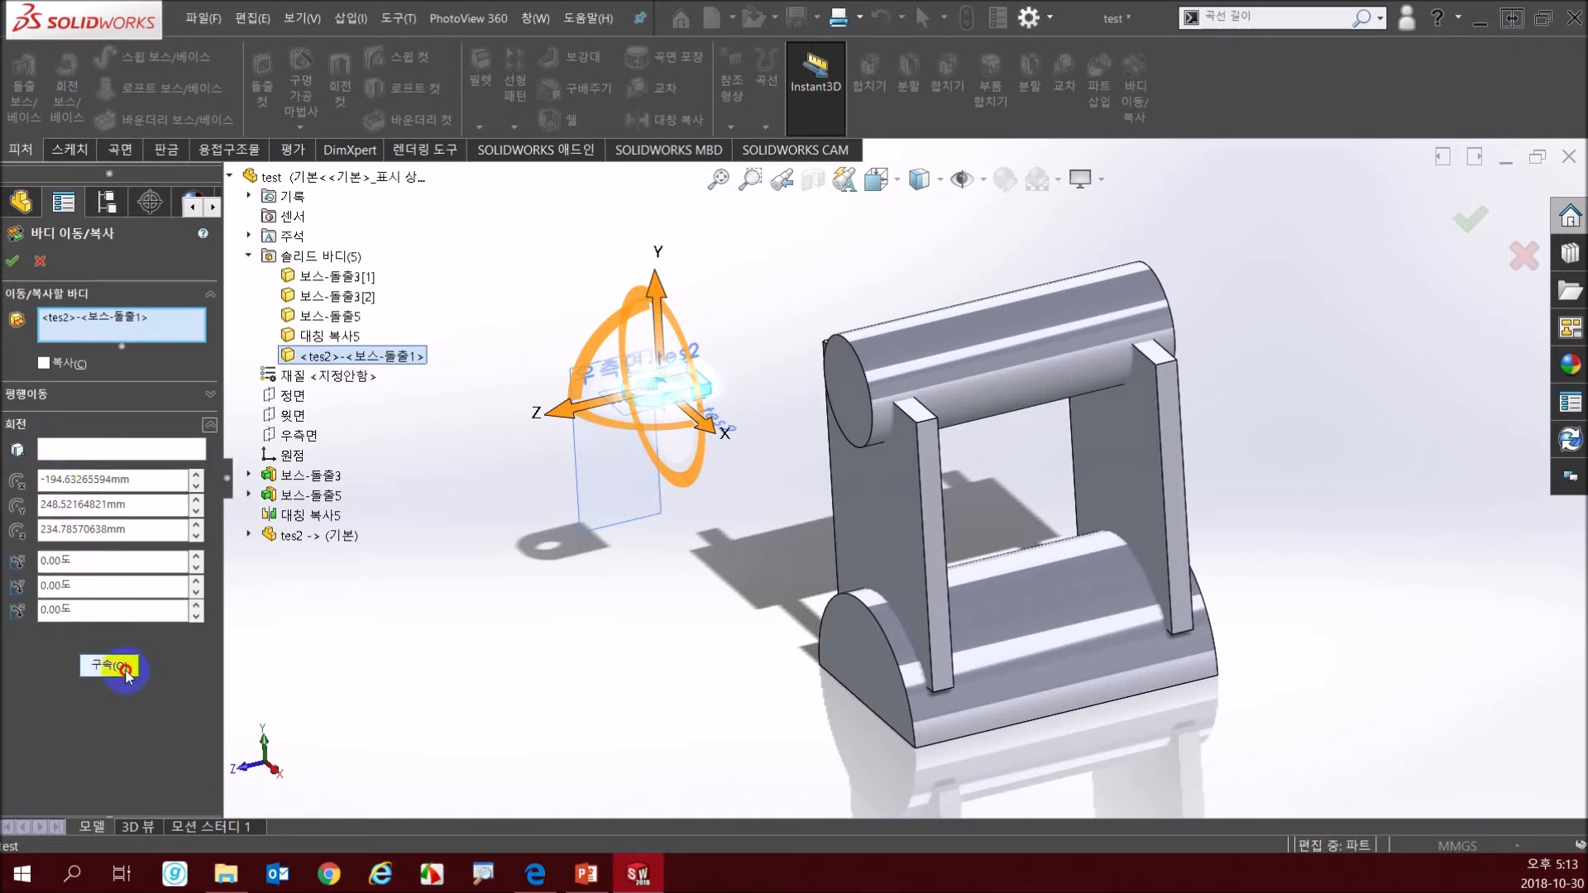
drag(220, 638, 225, 500)
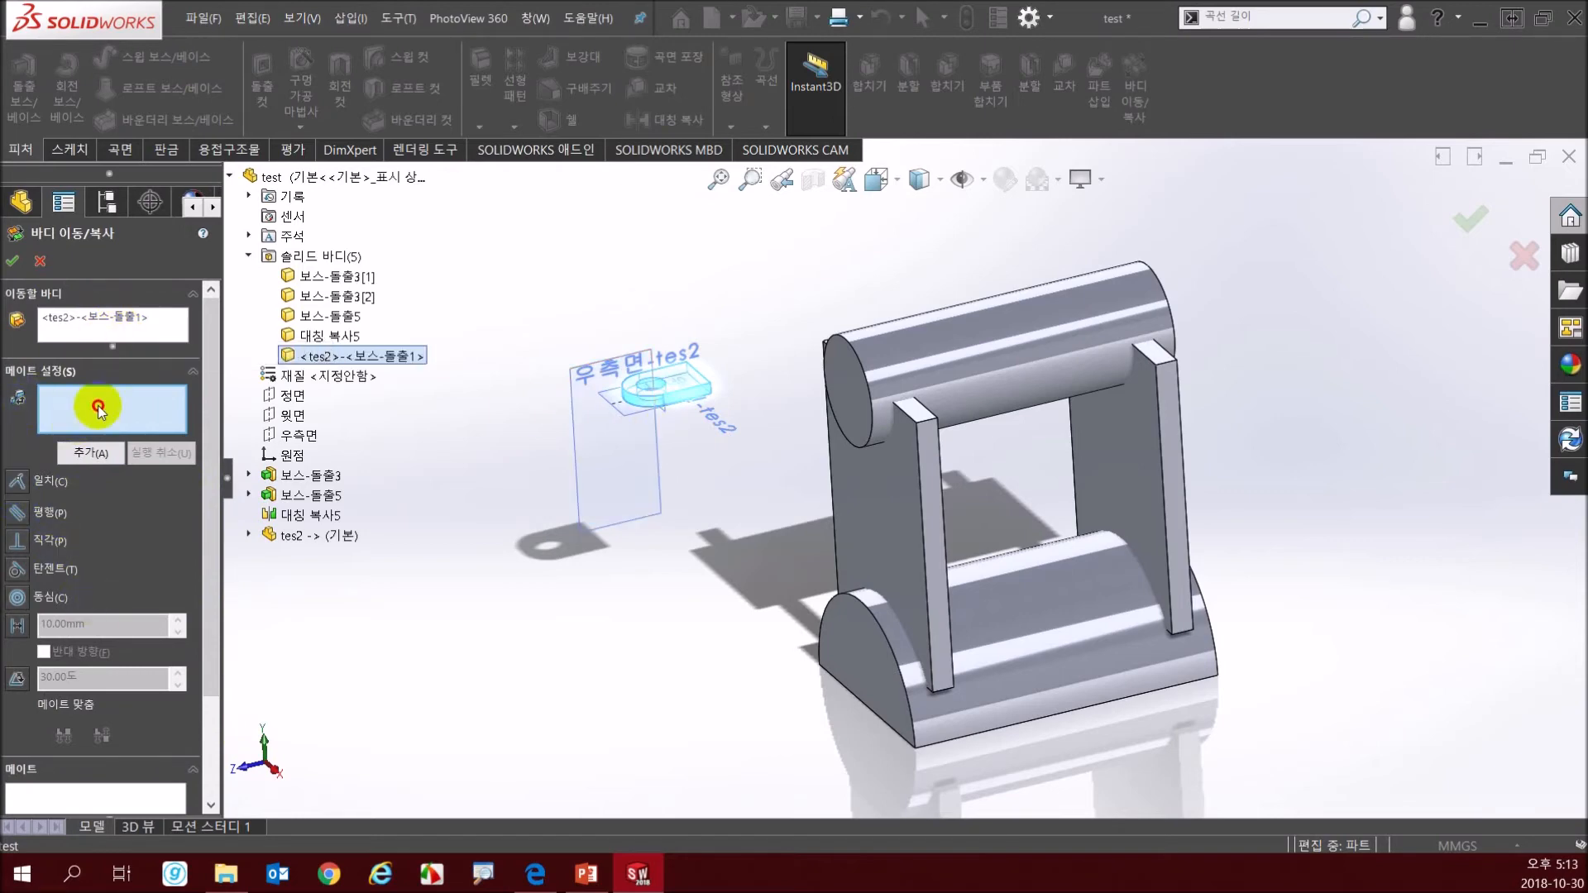
- Pick a flat side face of the tes2 body and the half-round base's end face for a coincident mate
scroll(930, 529, up, 3)
scroll(876, 521, down, 5)
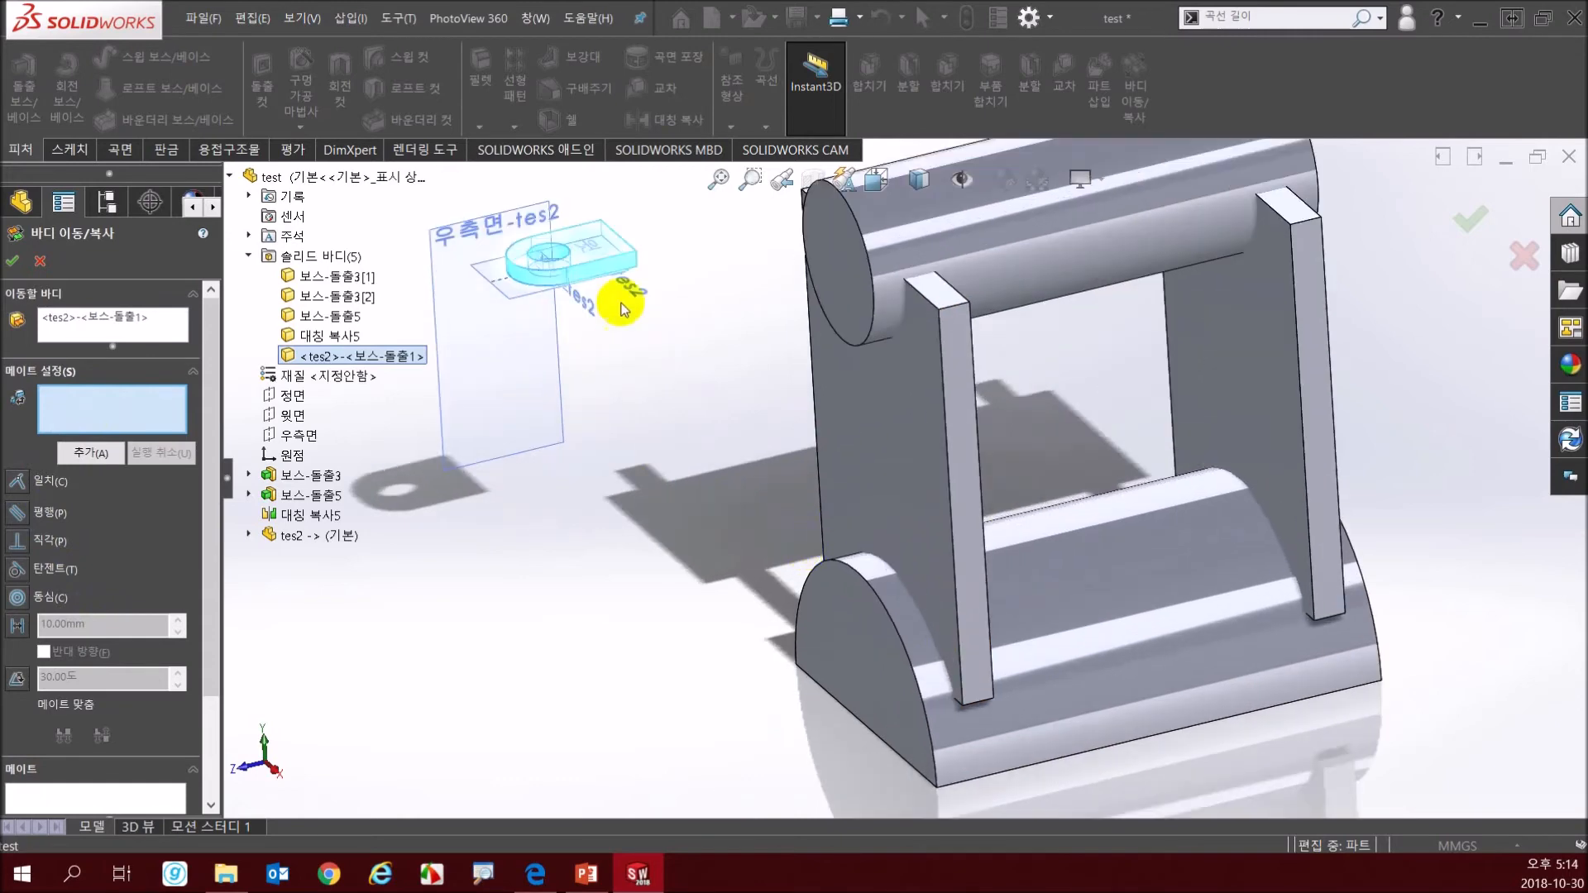
scroll(653, 348, down, 3)
middle_drag(654, 349, 698, 437)
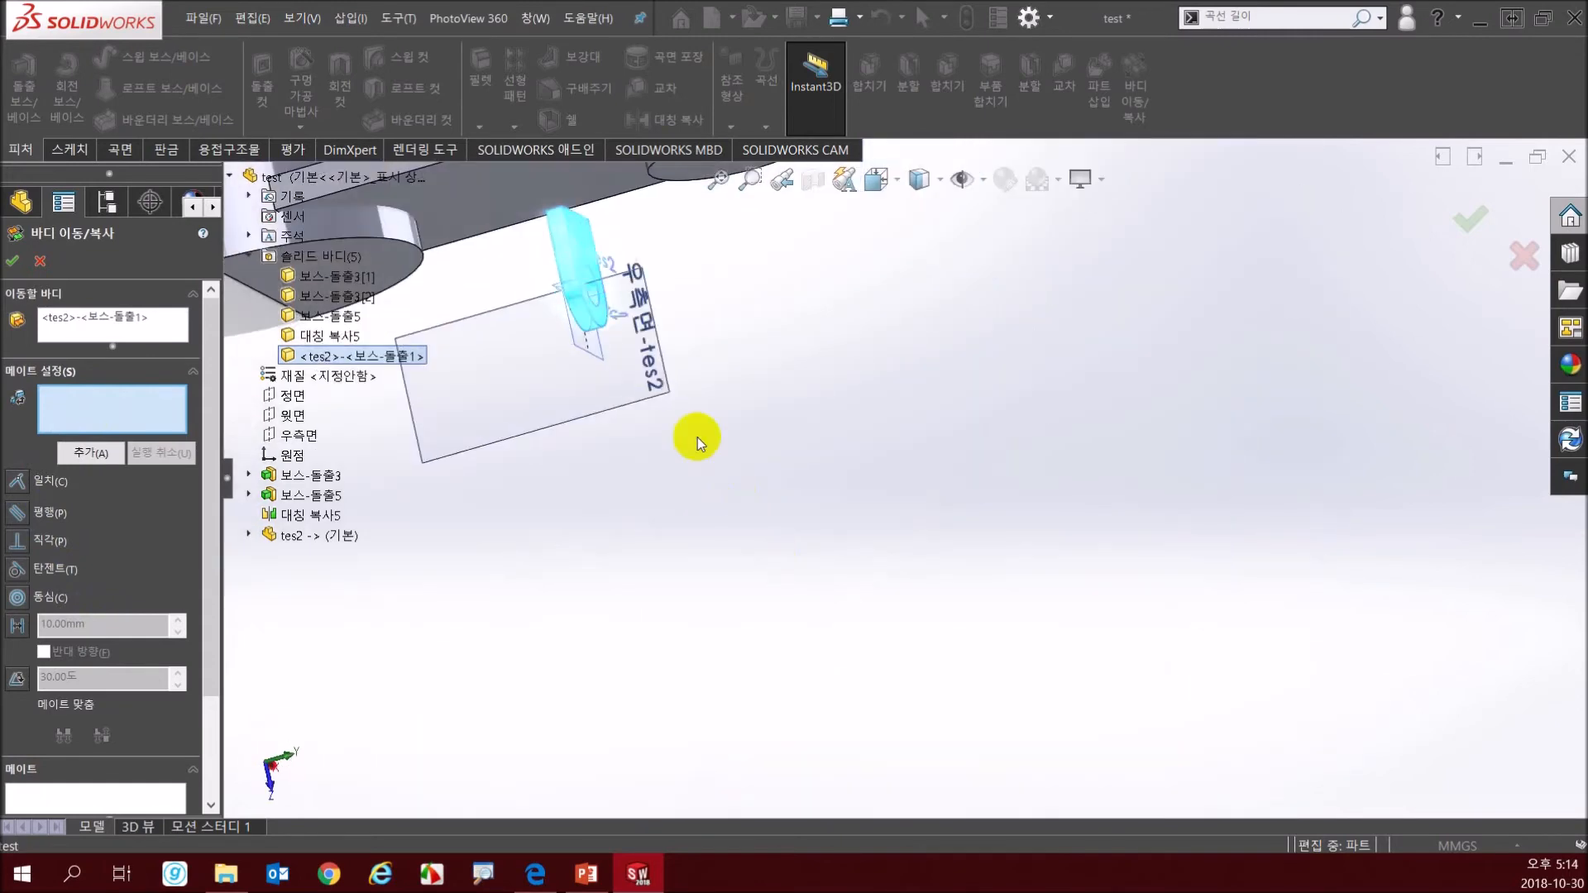
click(556, 265)
middle_drag(556, 264, 490, 335)
scroll(493, 331, up, 6)
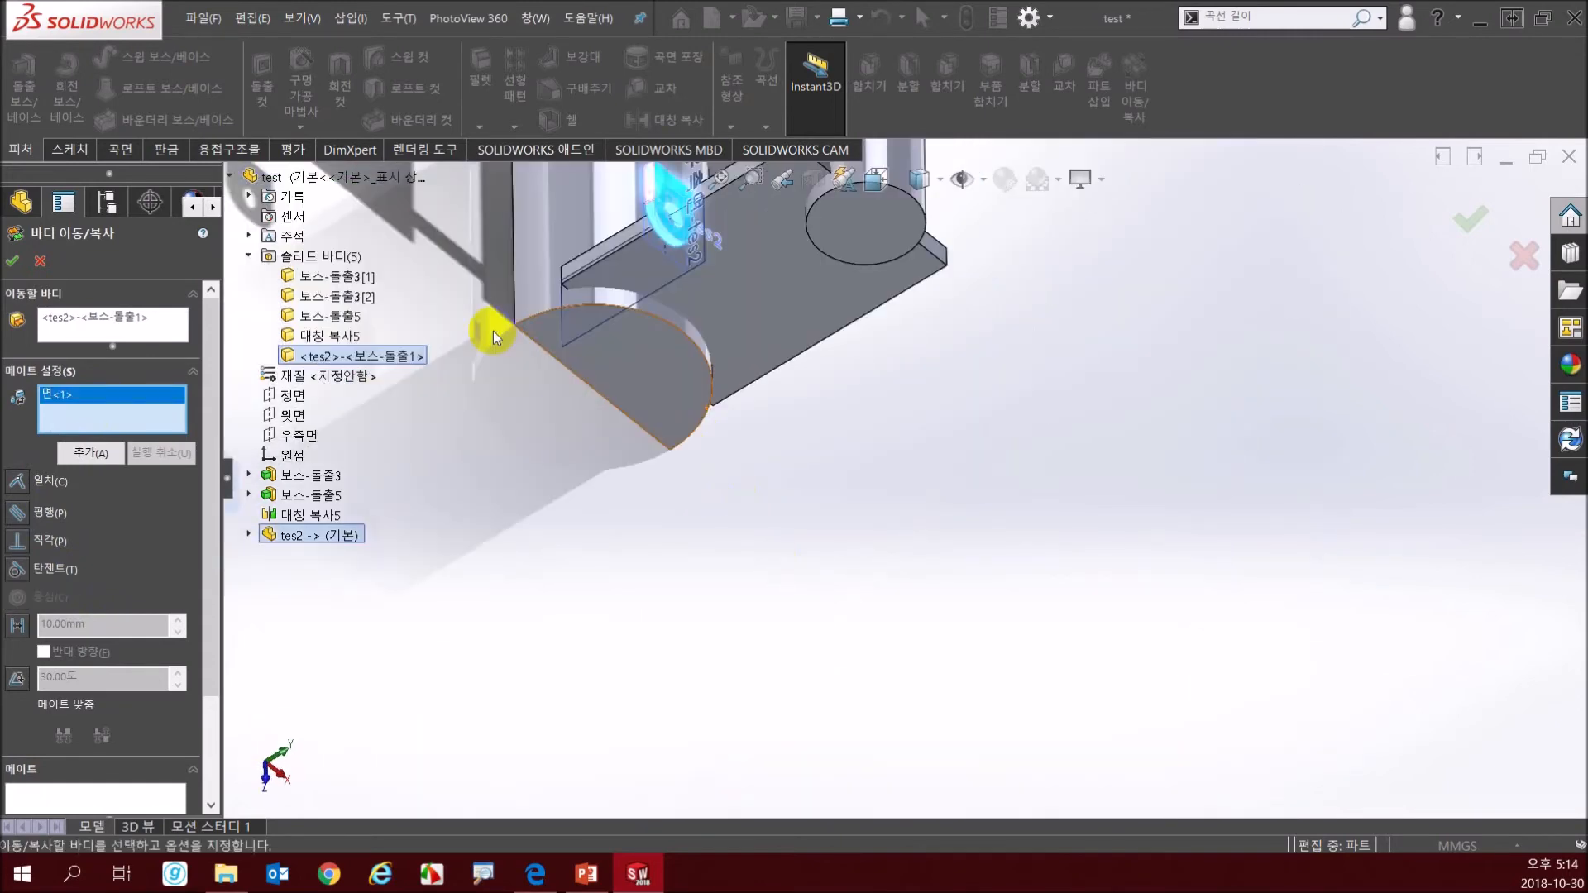
scroll(794, 304, down, 5)
middle_drag(718, 530, 622, 463)
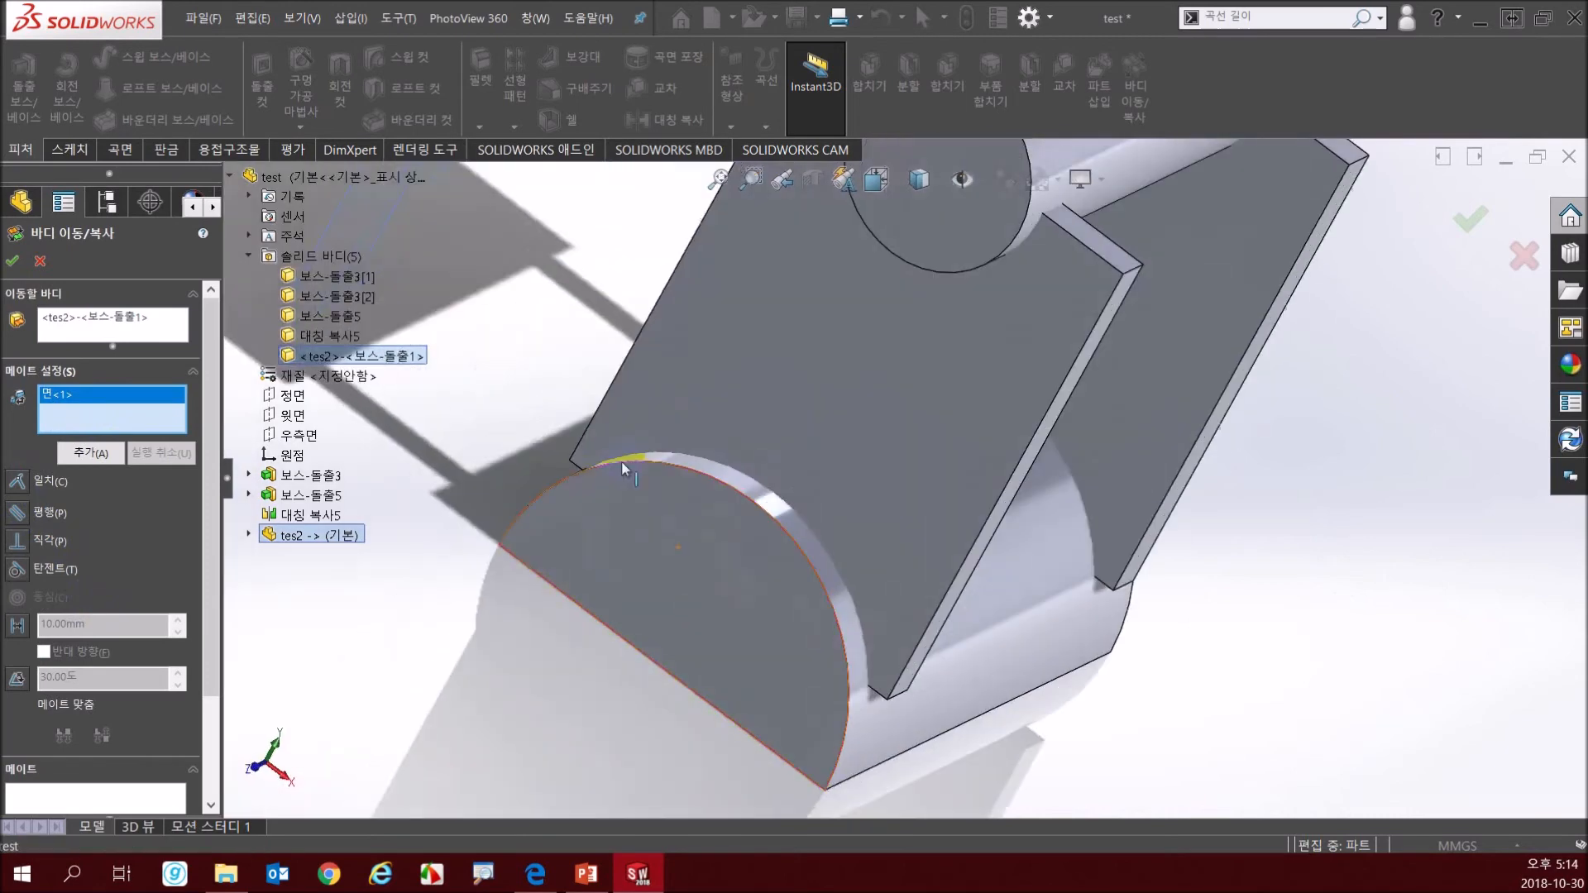
click(743, 645)
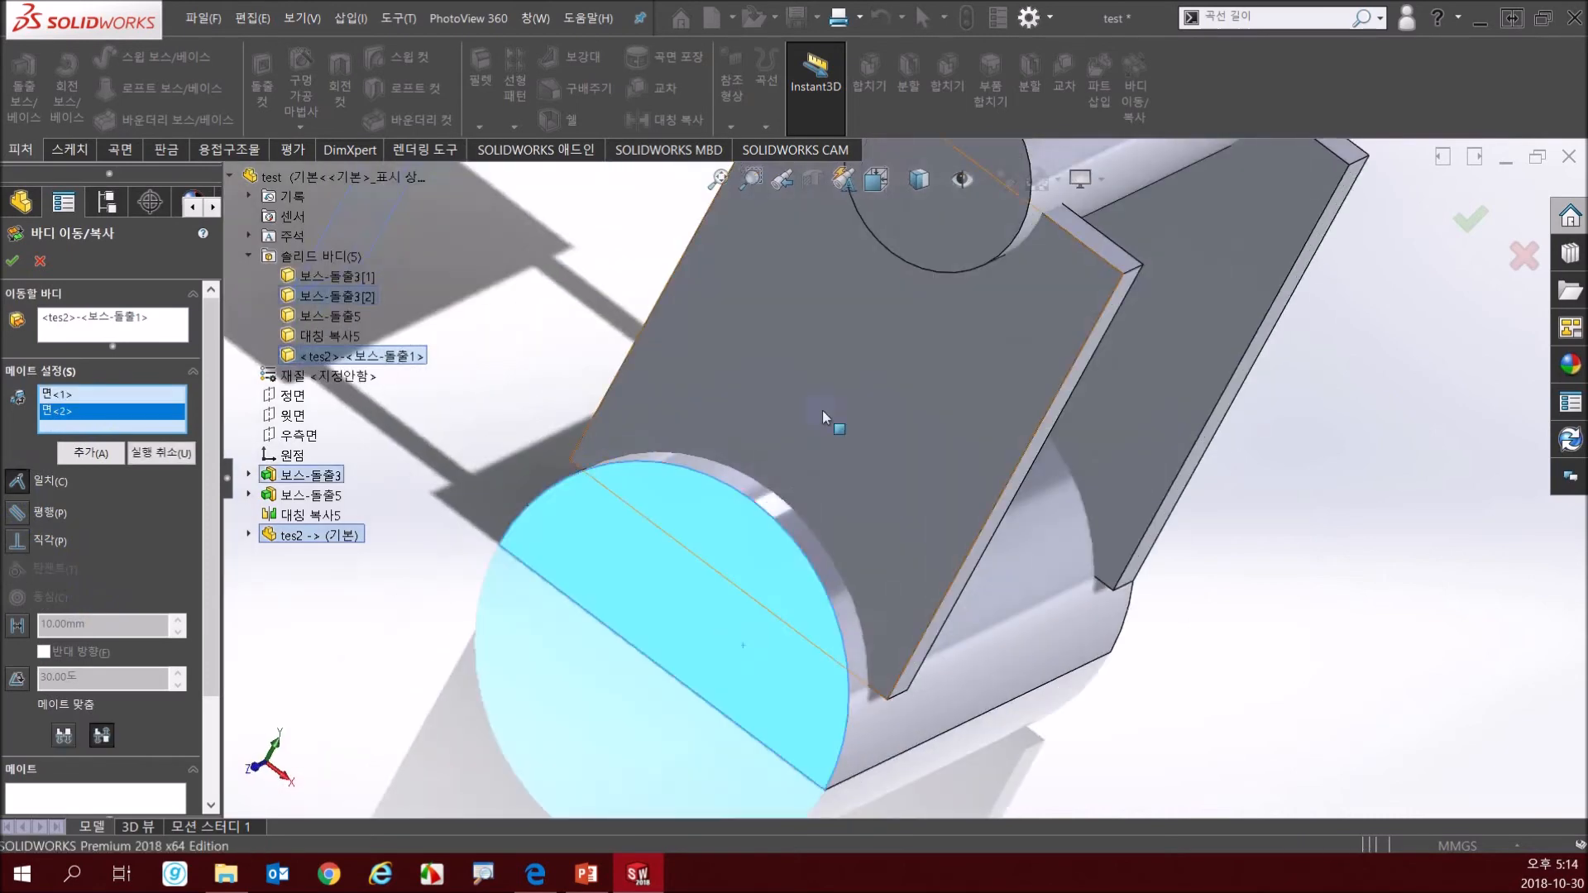
- Flip the mate alignment between the two picked faces and add the coincident mate
scroll(855, 356, up, 3)
middle_drag(855, 356, 834, 328)
middle_drag(804, 327, 861, 497)
click(50, 739)
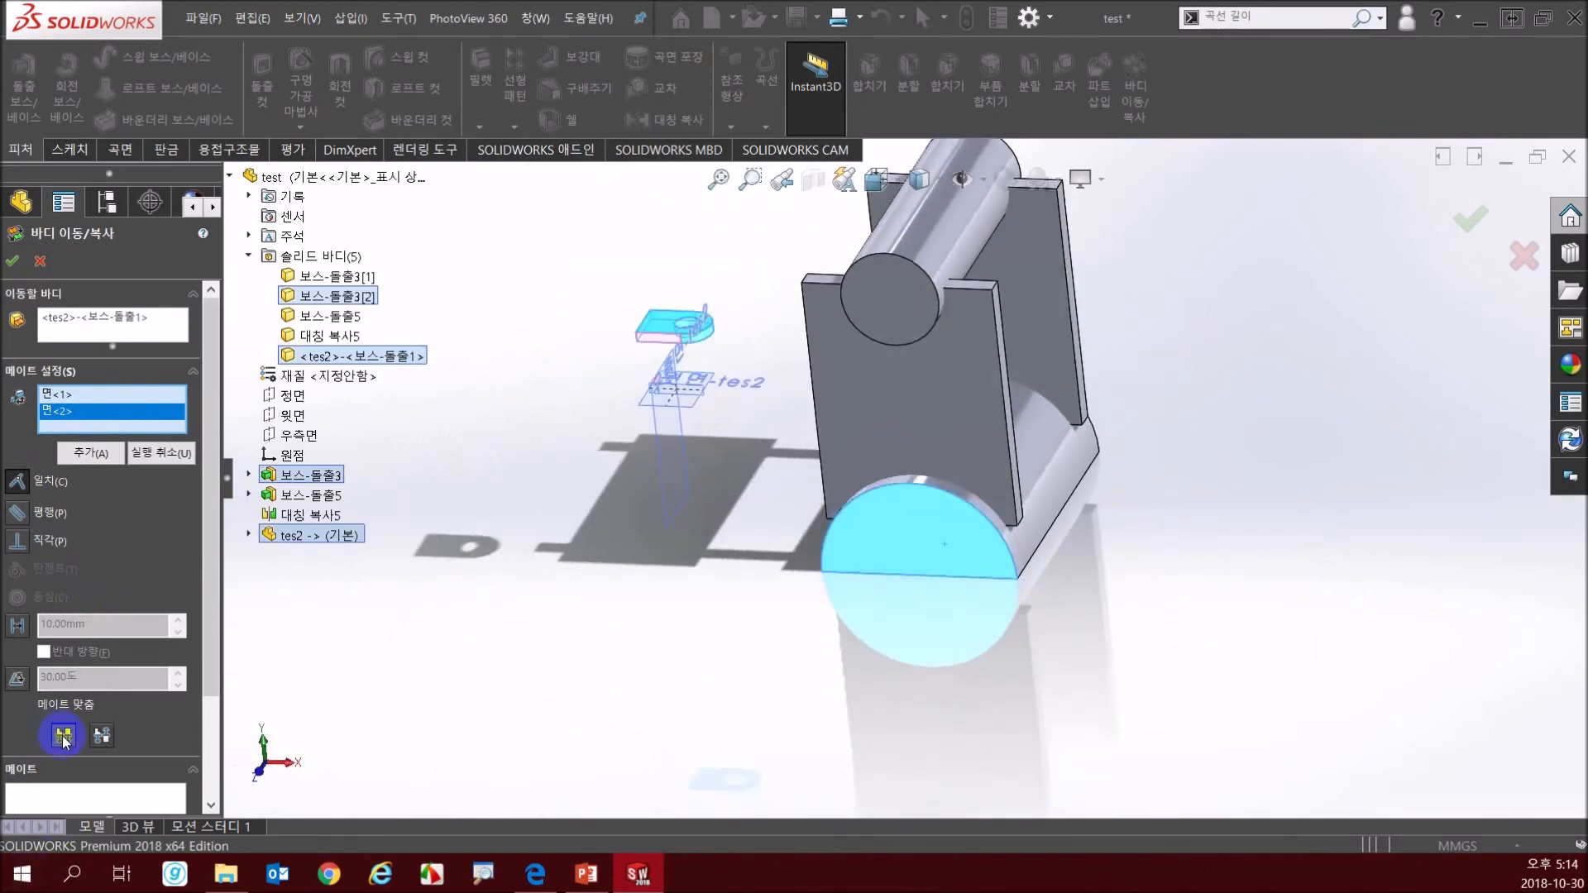
middle_drag(761, 533, 695, 521)
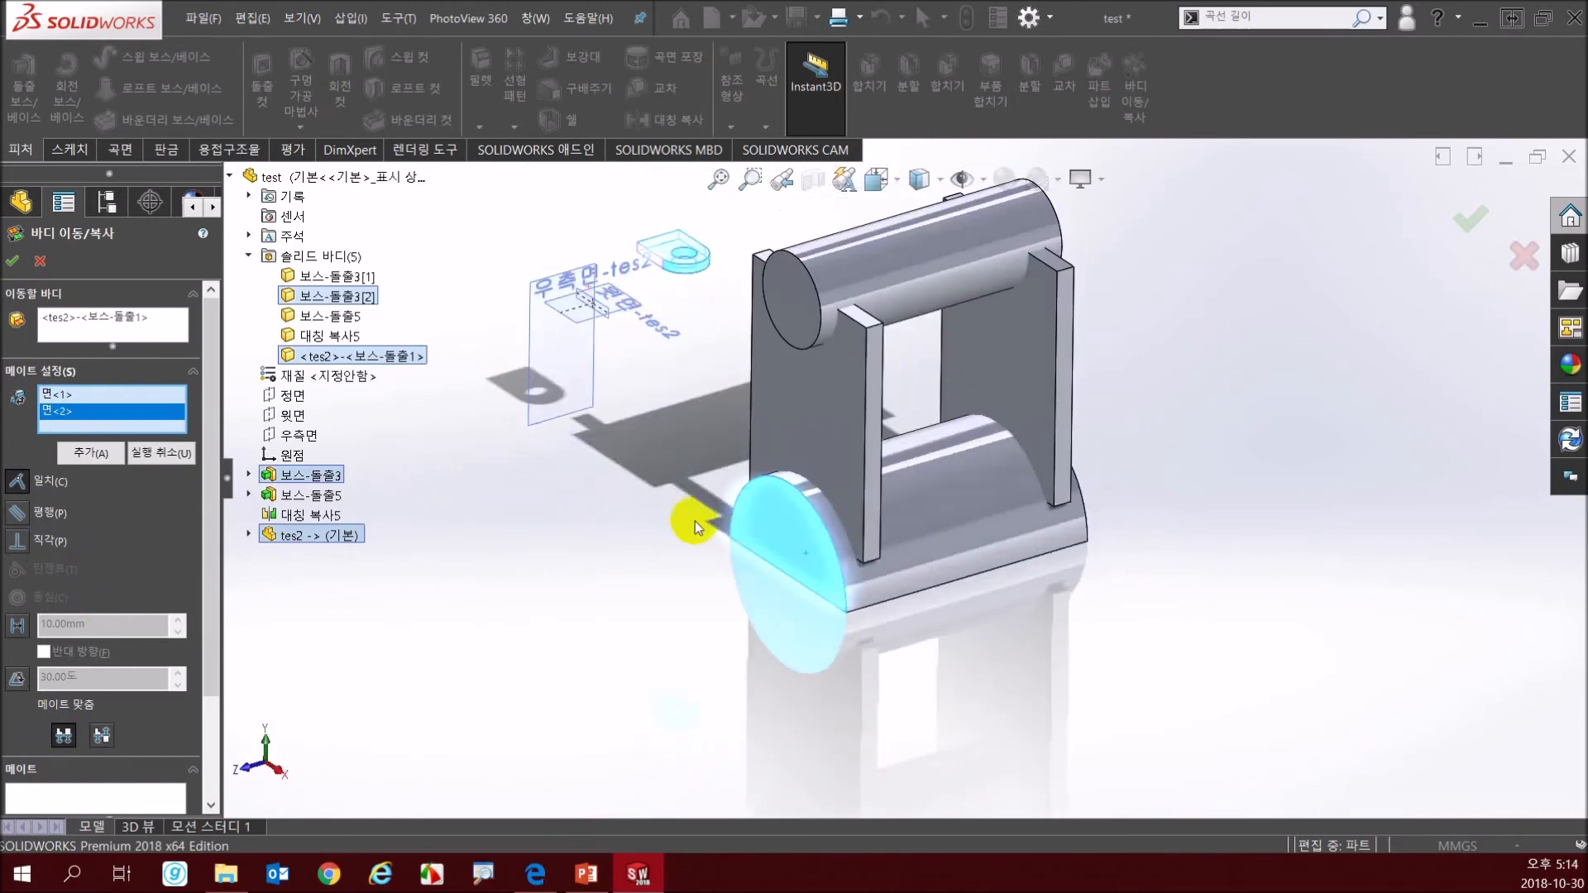
click(95, 461)
click(218, 720)
drag(218, 720, 226, 568)
- Add a coincident mate between the underside of the tes2 body and the bottom face of the half-round base
middle_drag(674, 298, 672, 277)
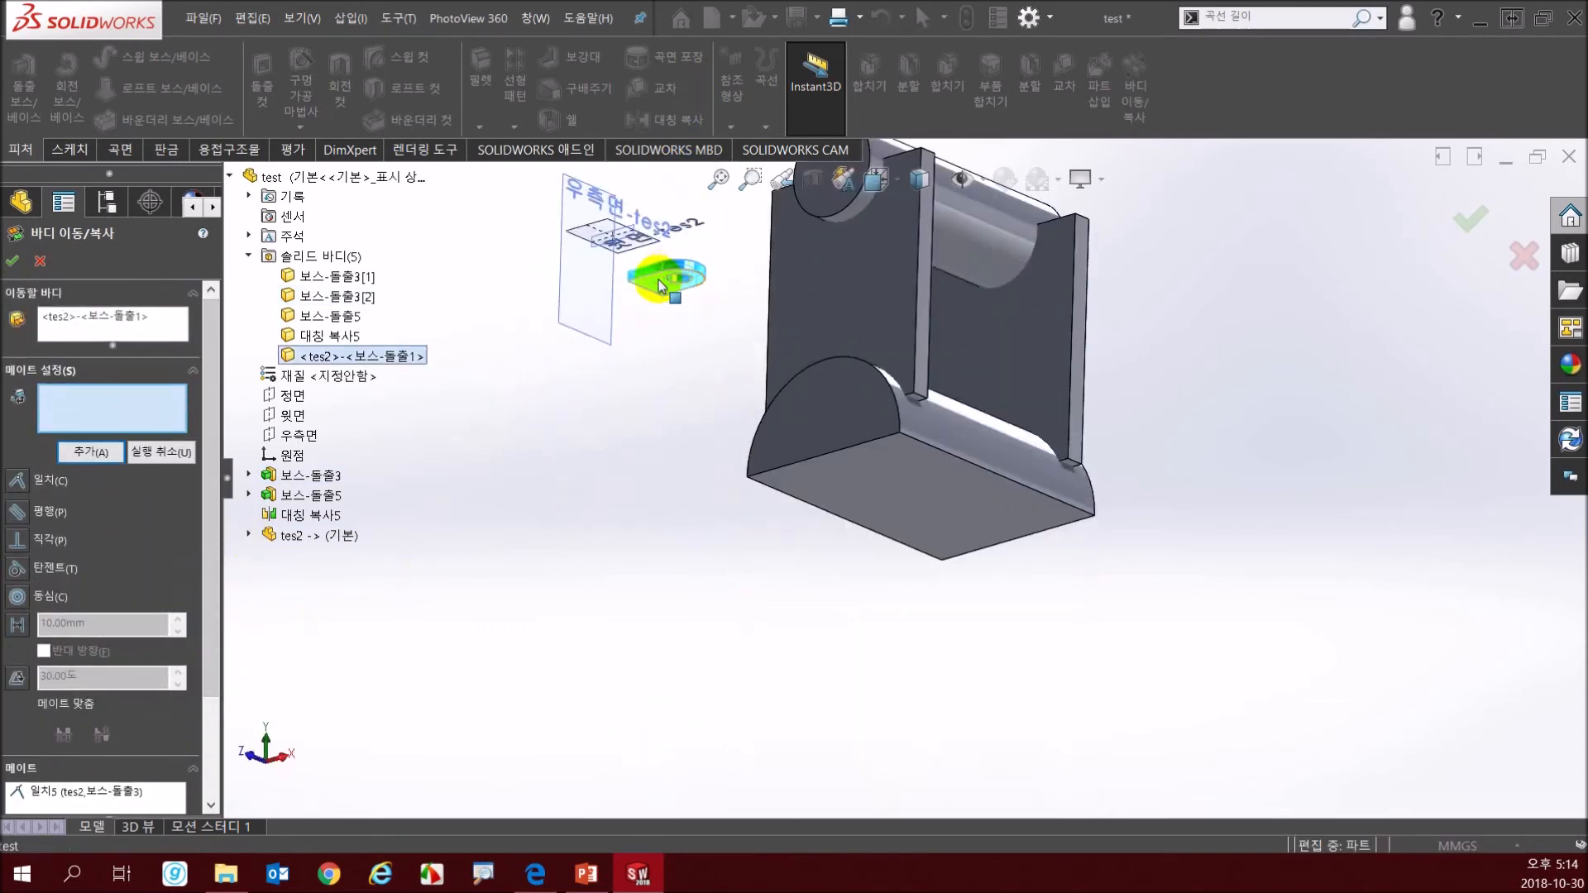
click(662, 285)
click(846, 488)
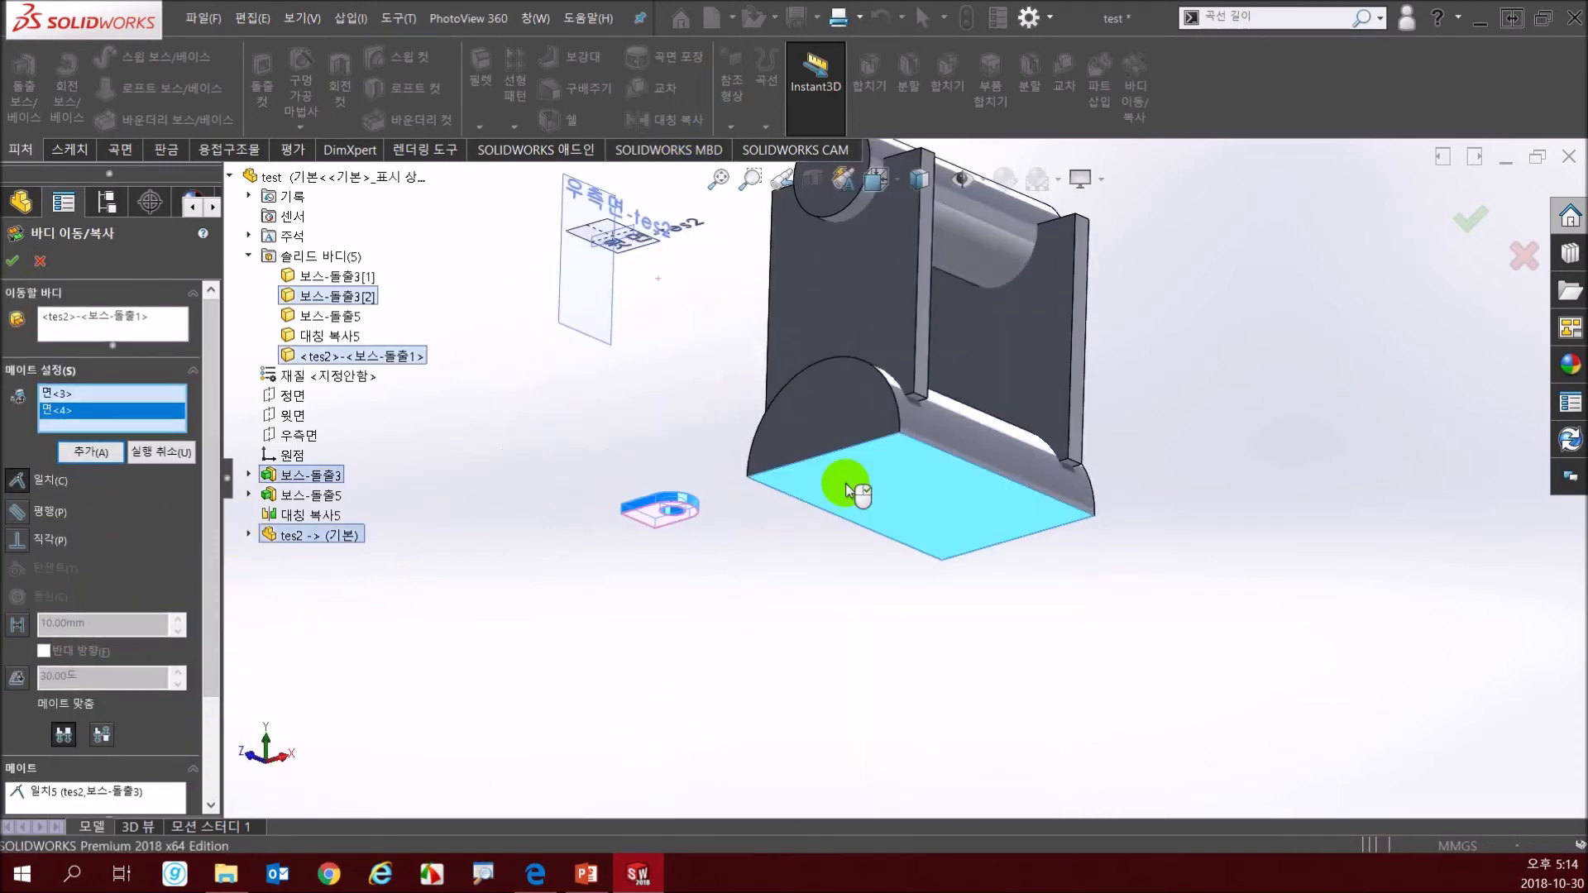
click(96, 458)
click(946, 436)
- Pick the tes2 body's flat end face and the half-round base's long bottom edge, try a coincident mate, and inspect the fit
middle_drag(703, 584, 728, 700)
middle_drag(964, 608, 899, 488)
scroll(894, 496, down, 3)
middle_drag(489, 530, 580, 559)
click(449, 528)
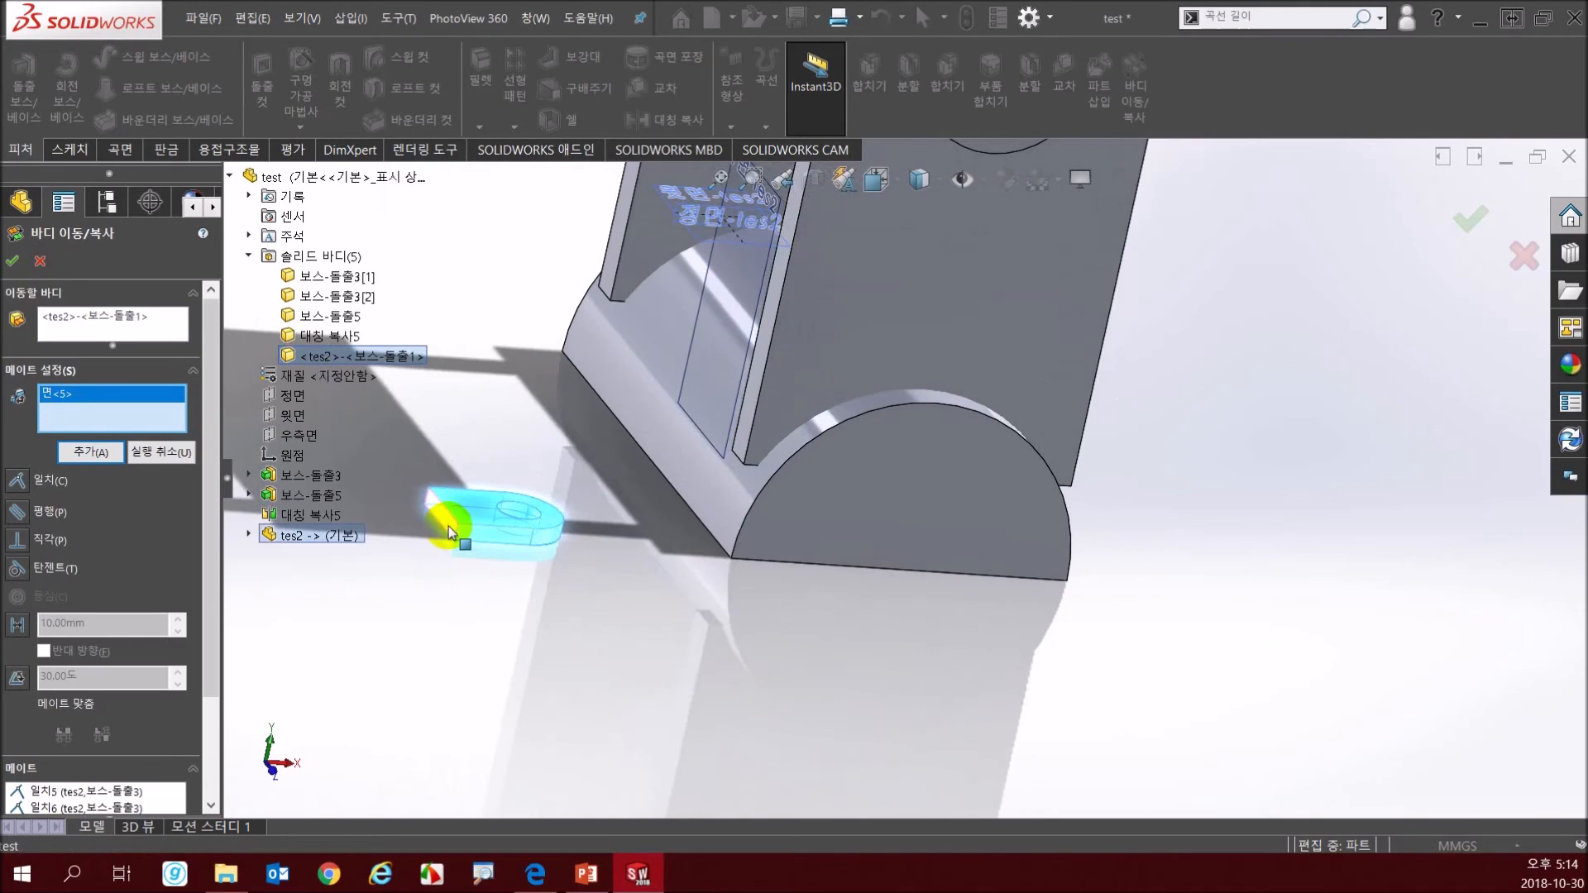
middle_drag(1098, 550, 1082, 583)
click(1114, 577)
click(20, 485)
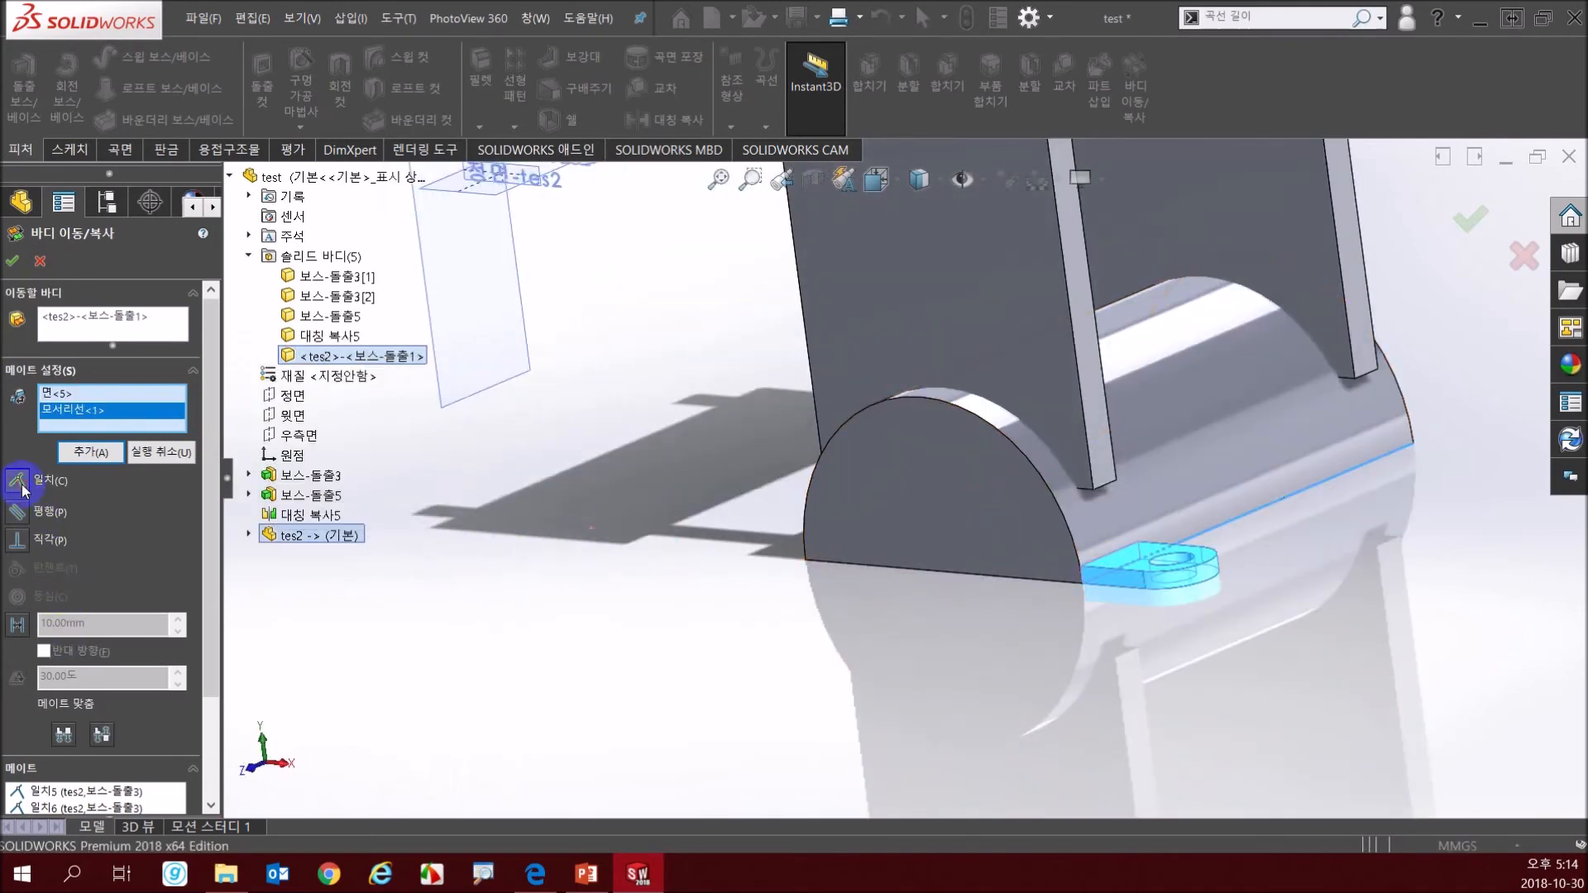
scroll(1089, 608, down, 6)
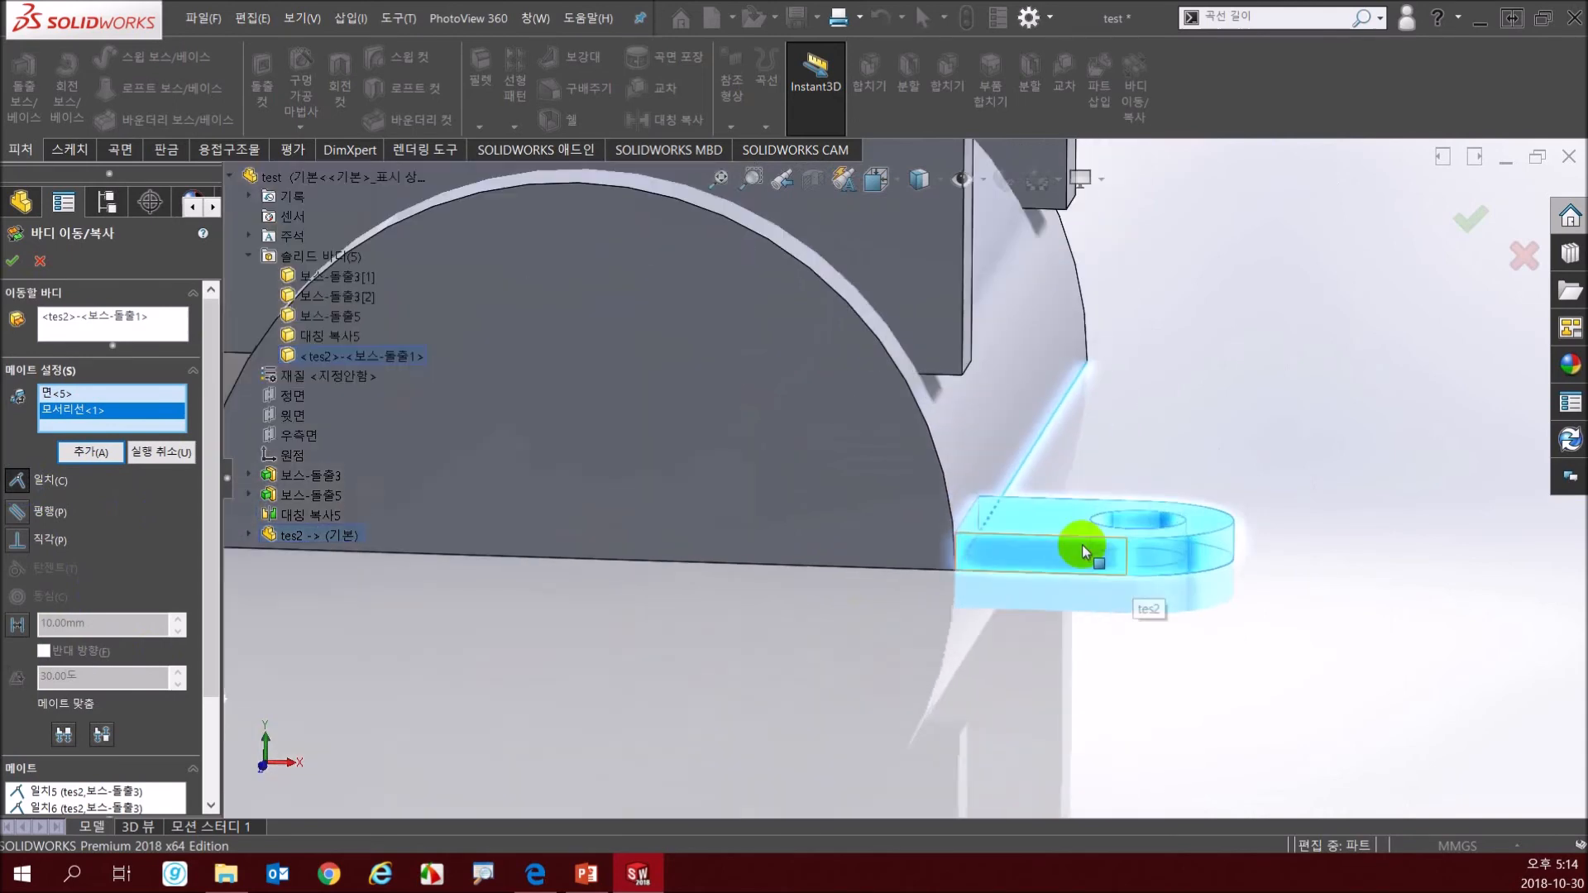
scroll(868, 583, down, 4)
middle_drag(845, 577, 880, 518)
middle_drag(857, 623, 856, 541)
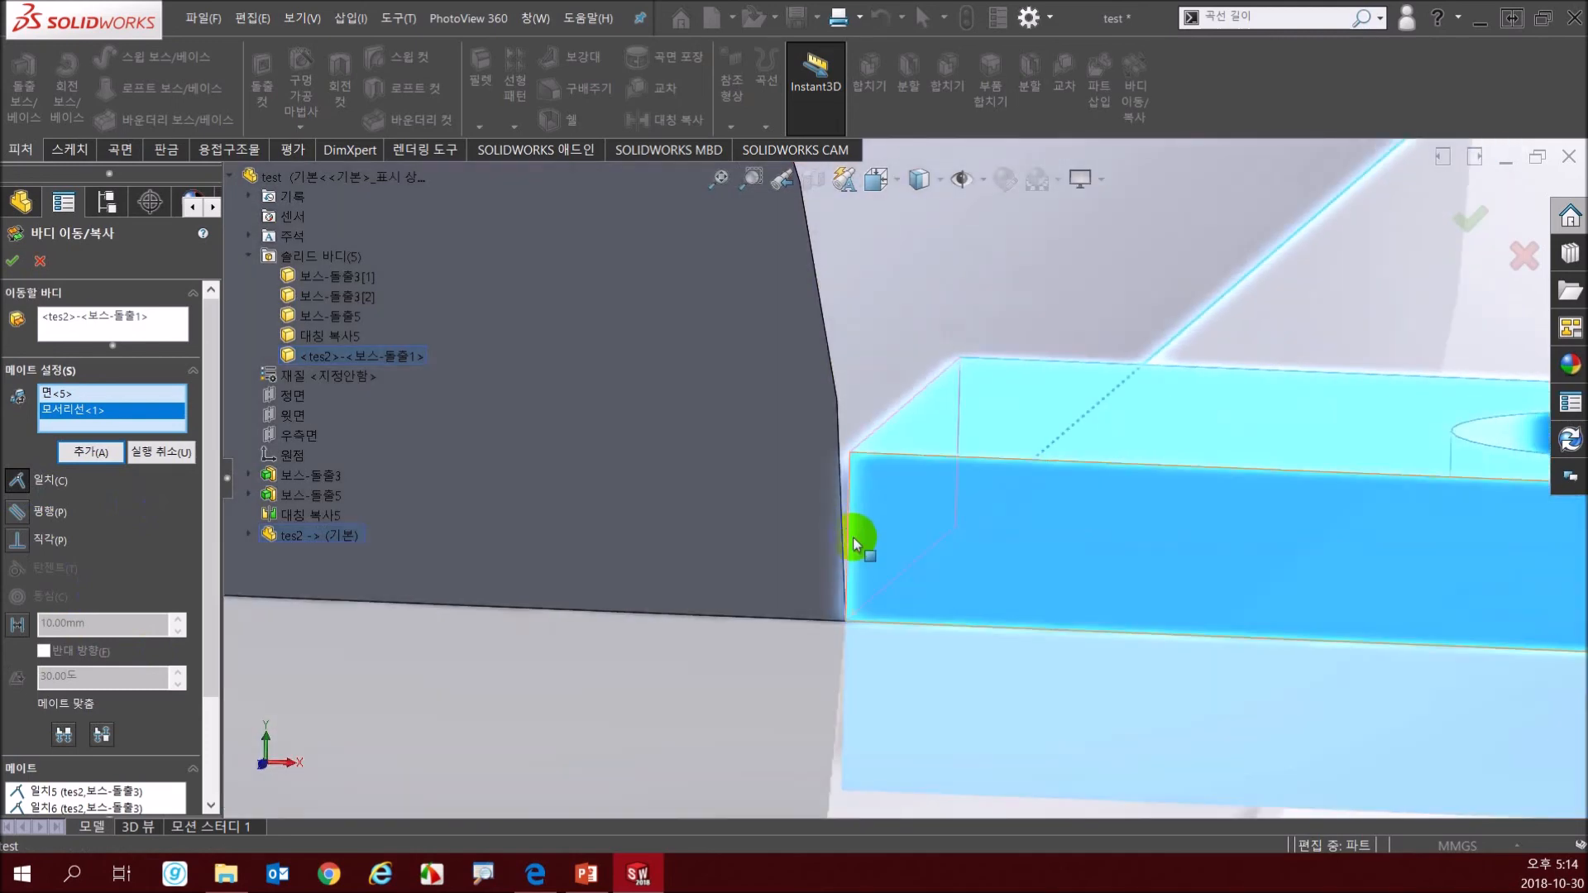
- Switch the face-to-edge mate to a 10 mm distance in the reversed direction, add it, and accept the body move
click(17, 629)
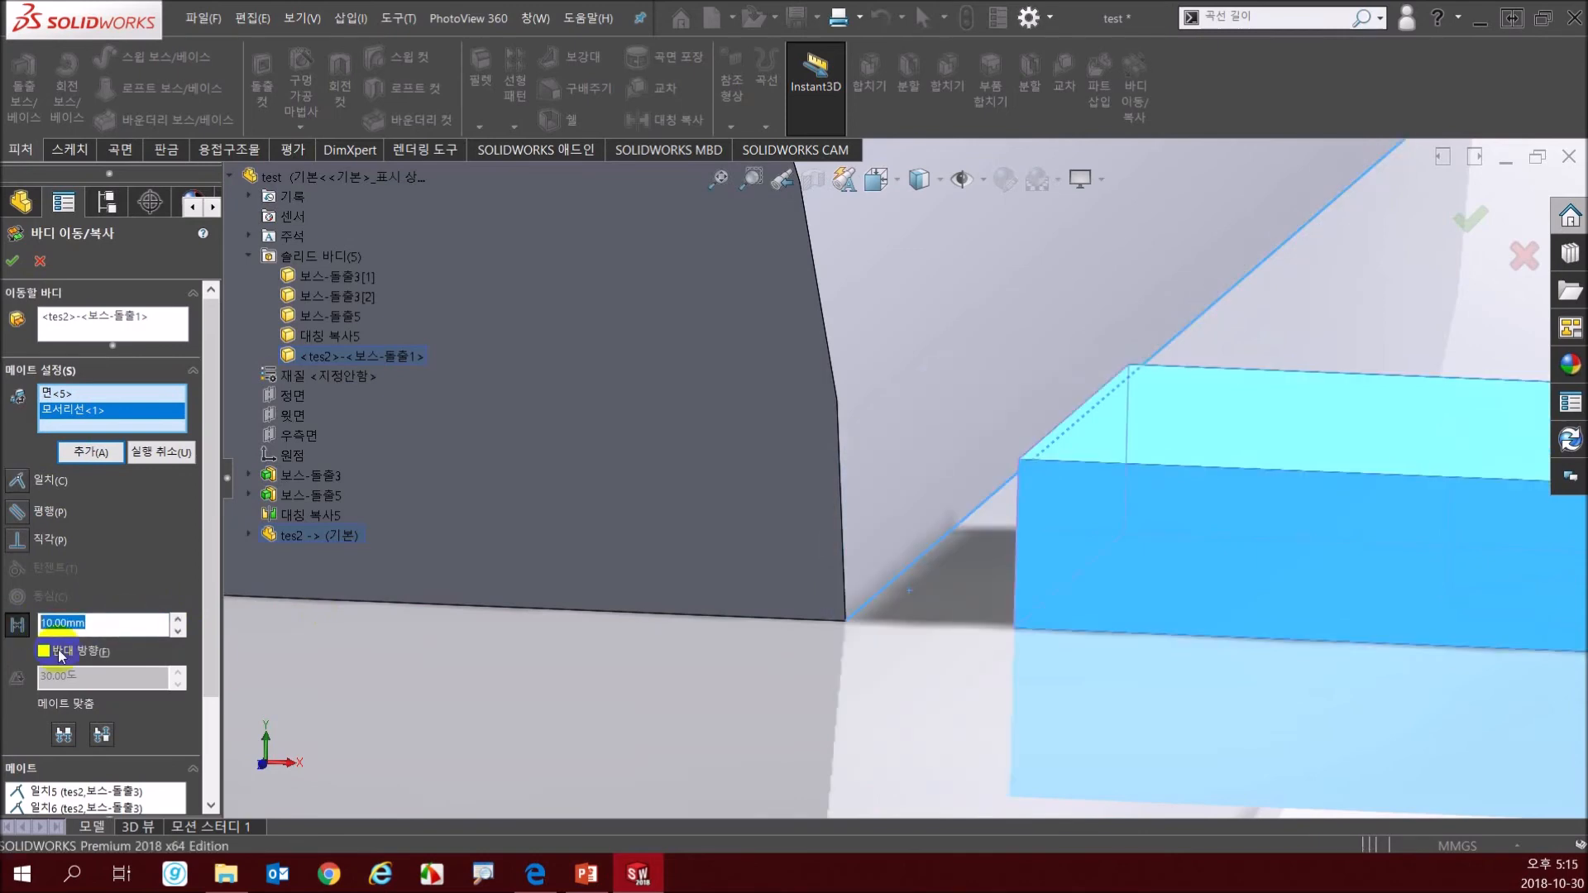
click(60, 656)
middle_drag(723, 684, 934, 494)
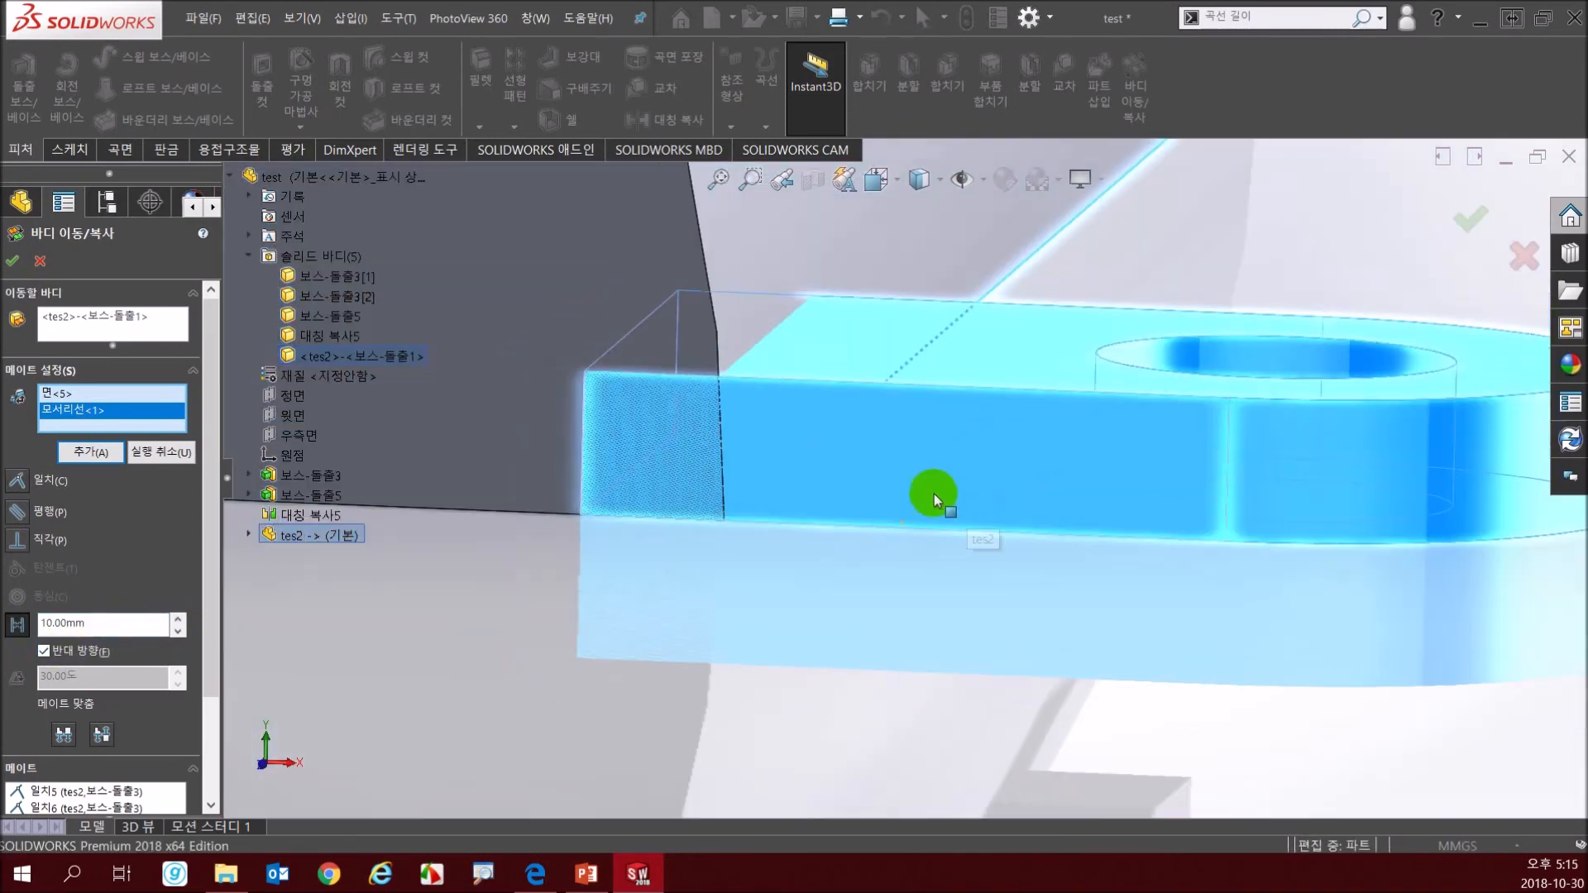
scroll(935, 494, up, 6)
middle_drag(861, 390, 820, 419)
click(79, 314)
click(106, 454)
click(36, 314)
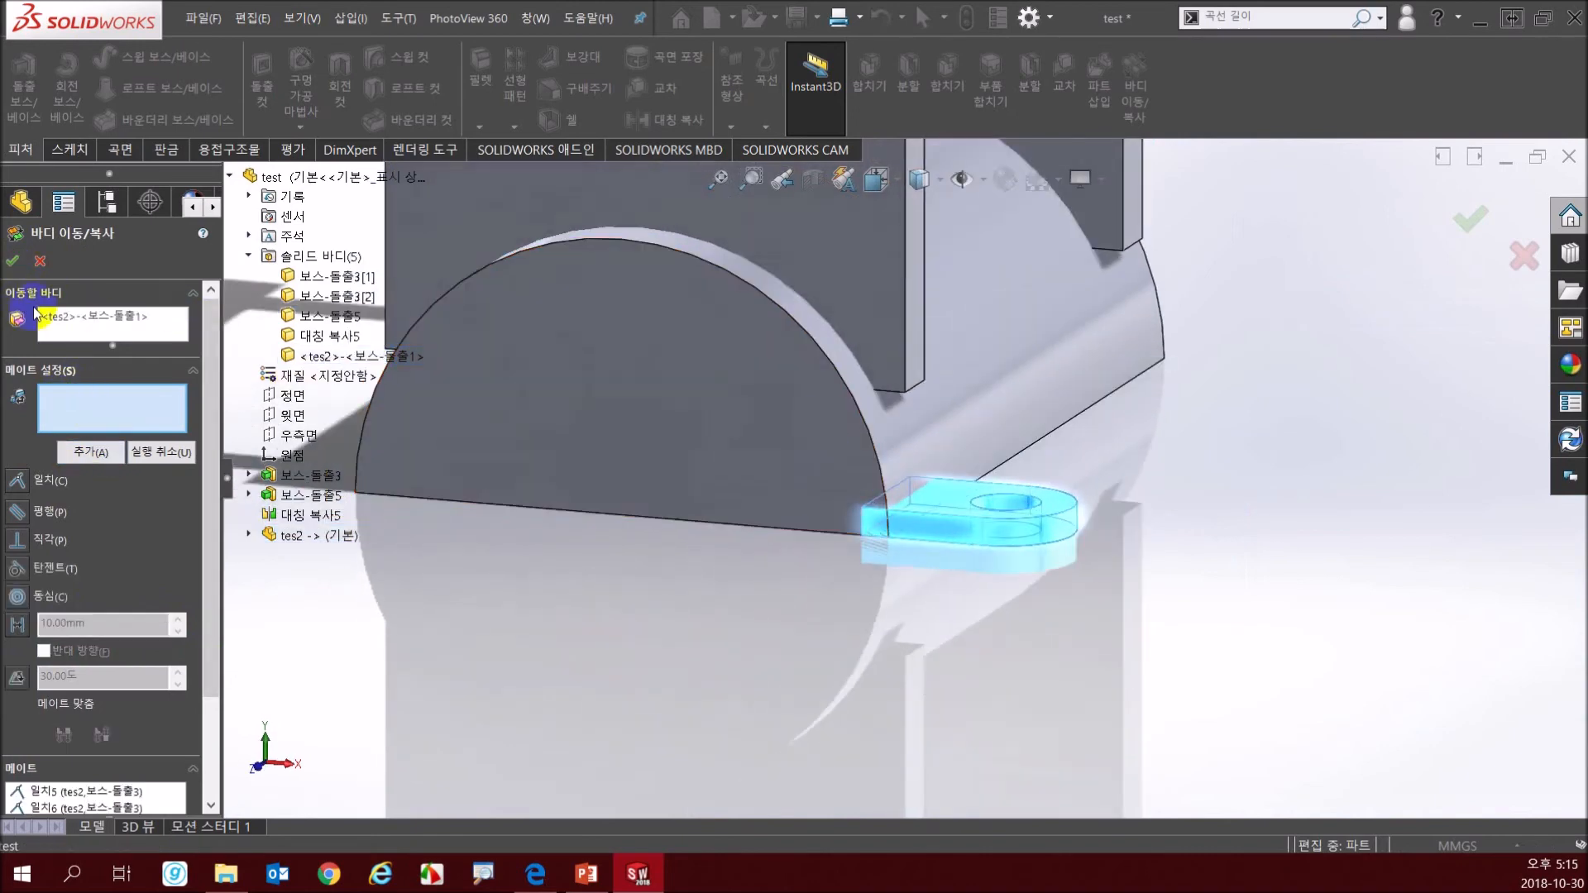
click(14, 263)
- Start a linear pattern that copies bodies and choose the tes2 tab as the body to pattern
middle_drag(844, 694, 844, 542)
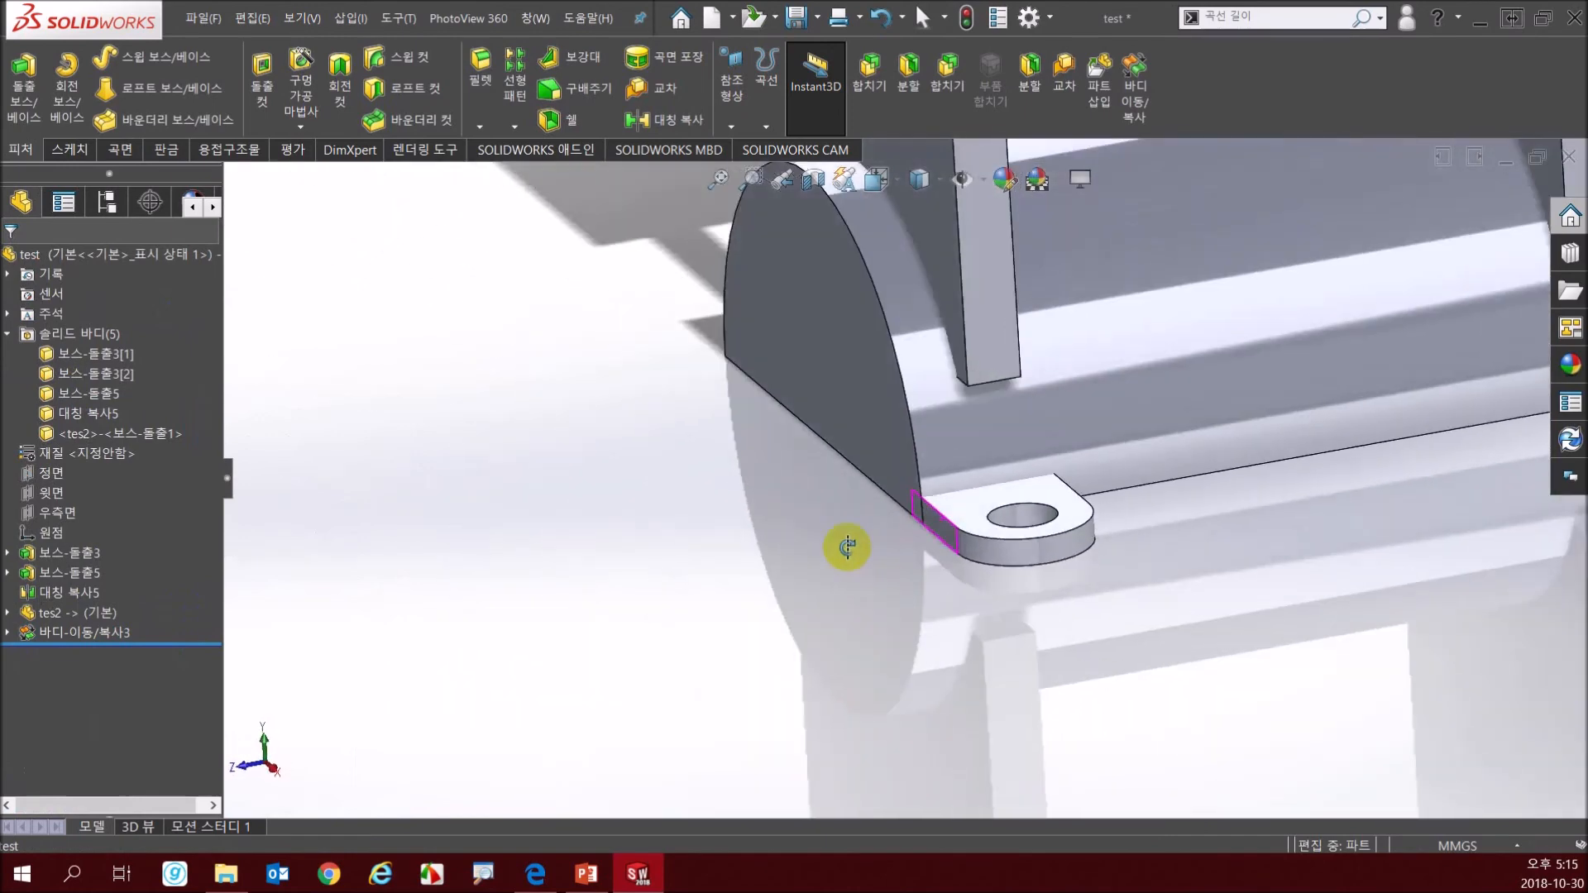
scroll(1186, 412, down, 3)
scroll(1186, 405, up, 4)
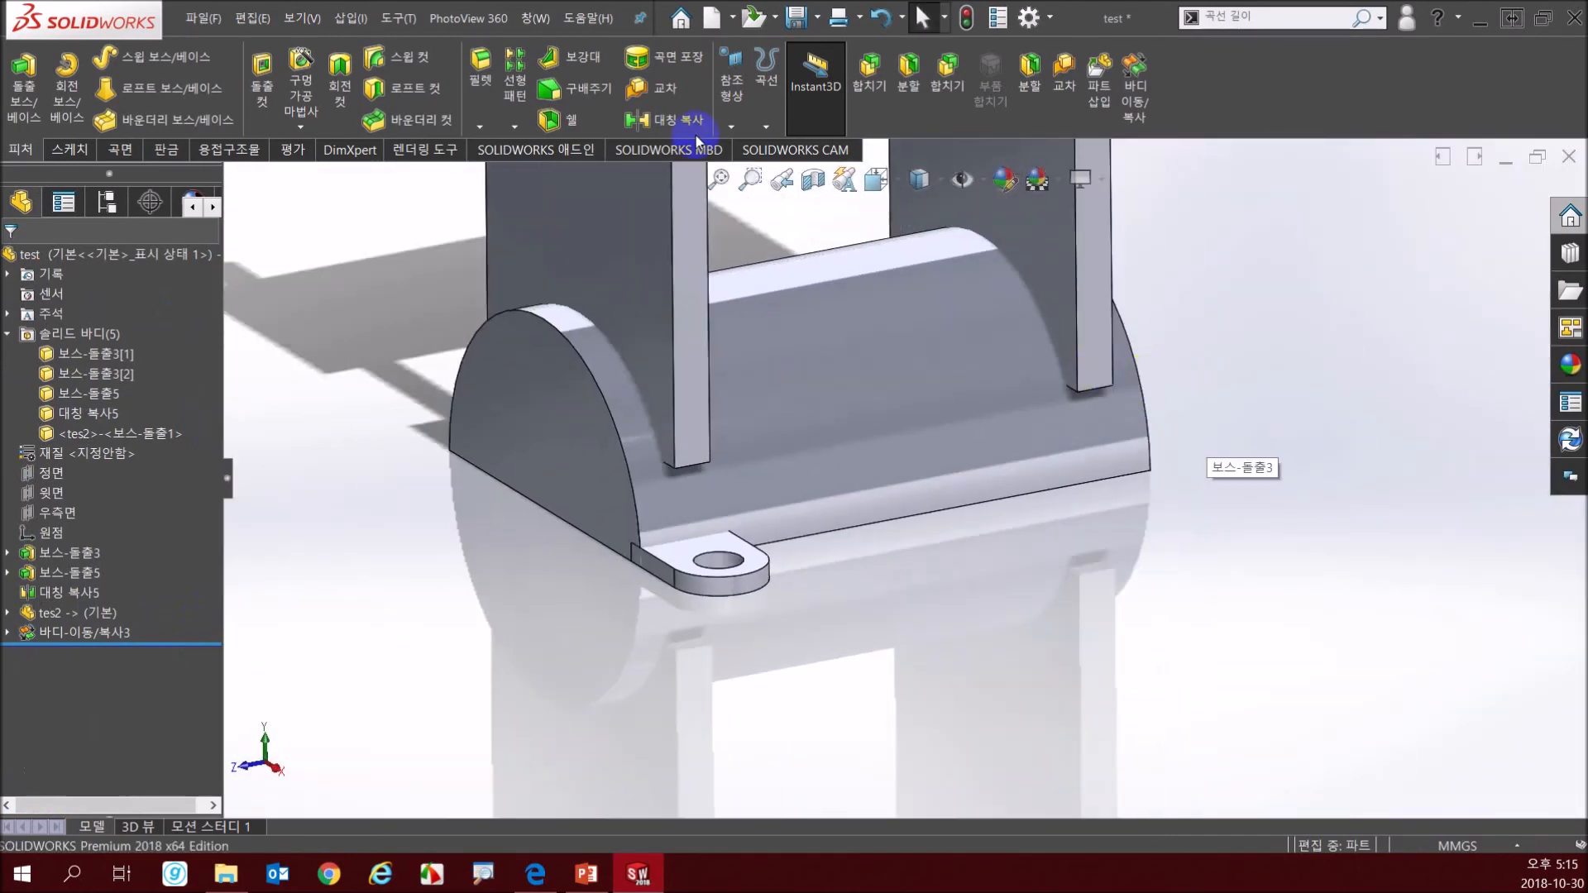
click(514, 98)
click(43, 331)
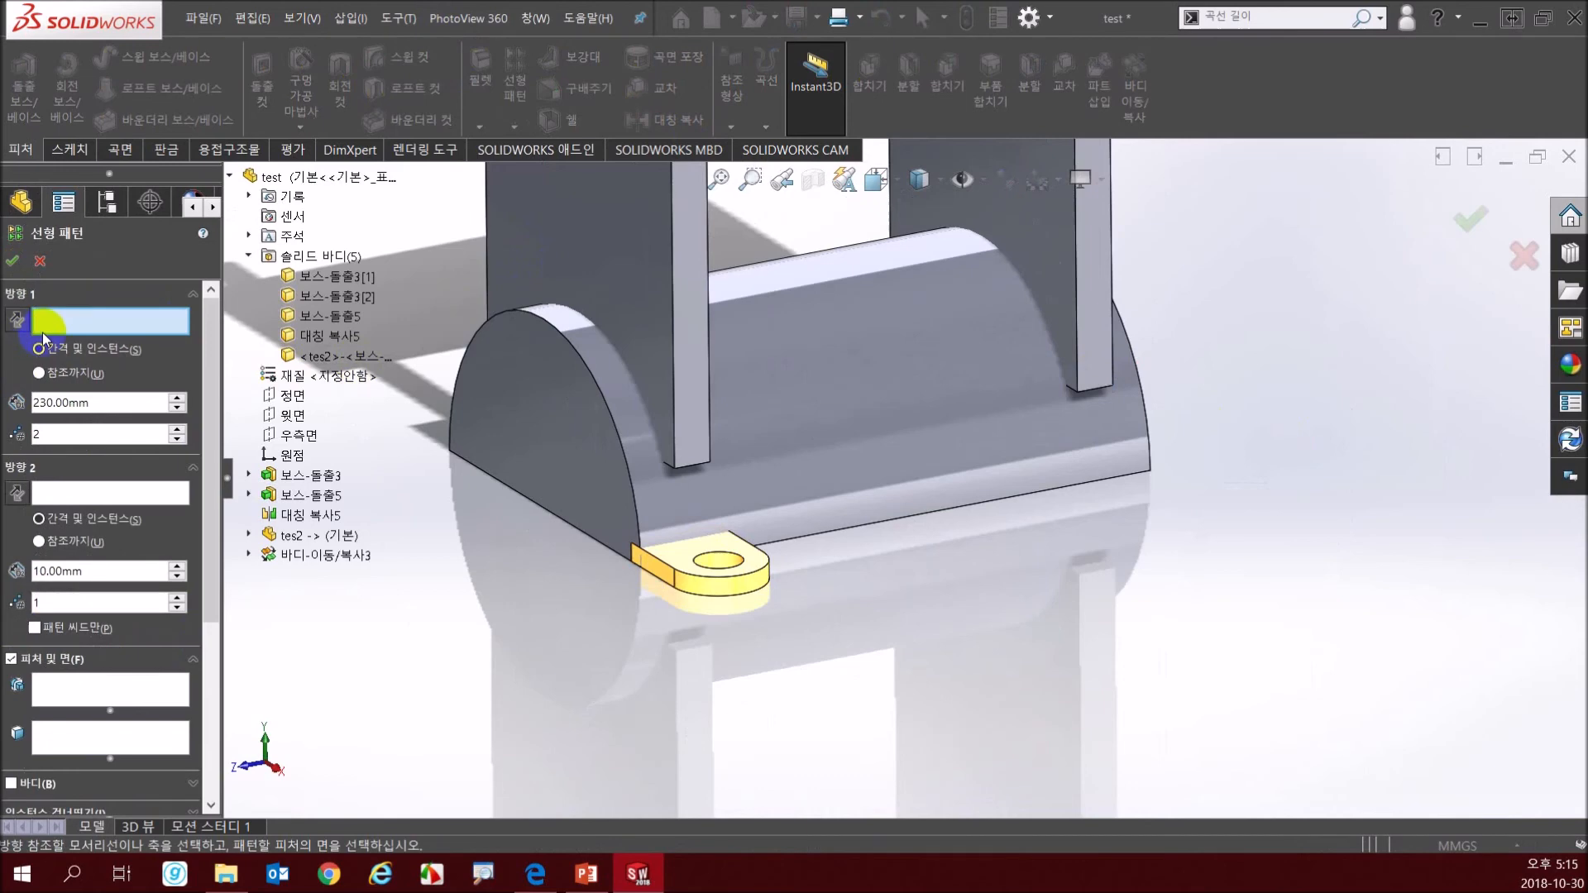
scroll(177, 628, down, 5)
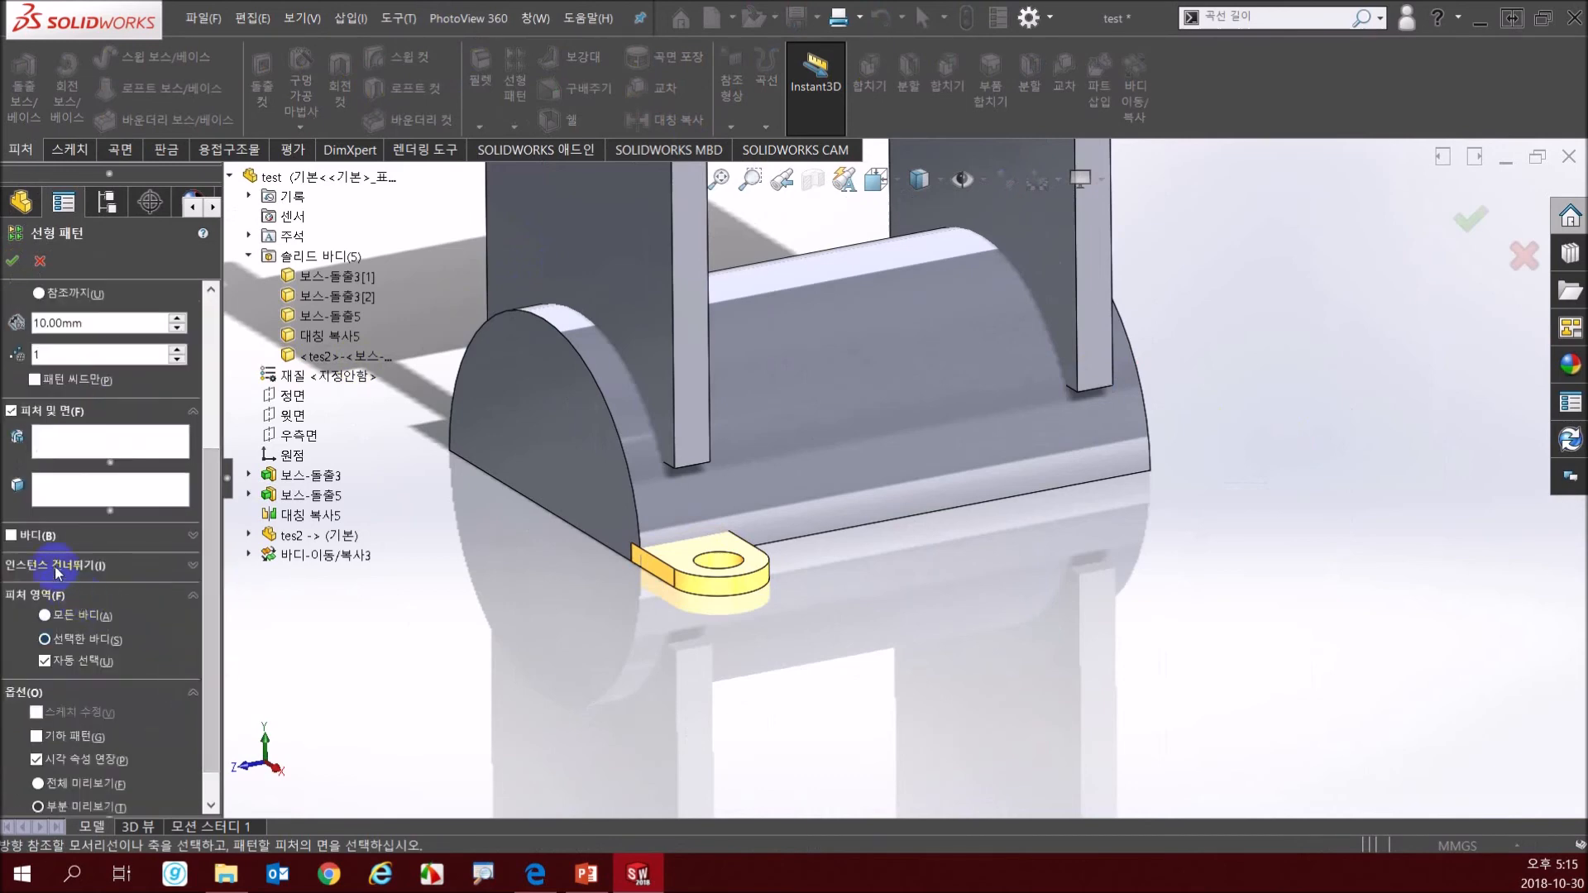
click(41, 536)
click(710, 567)
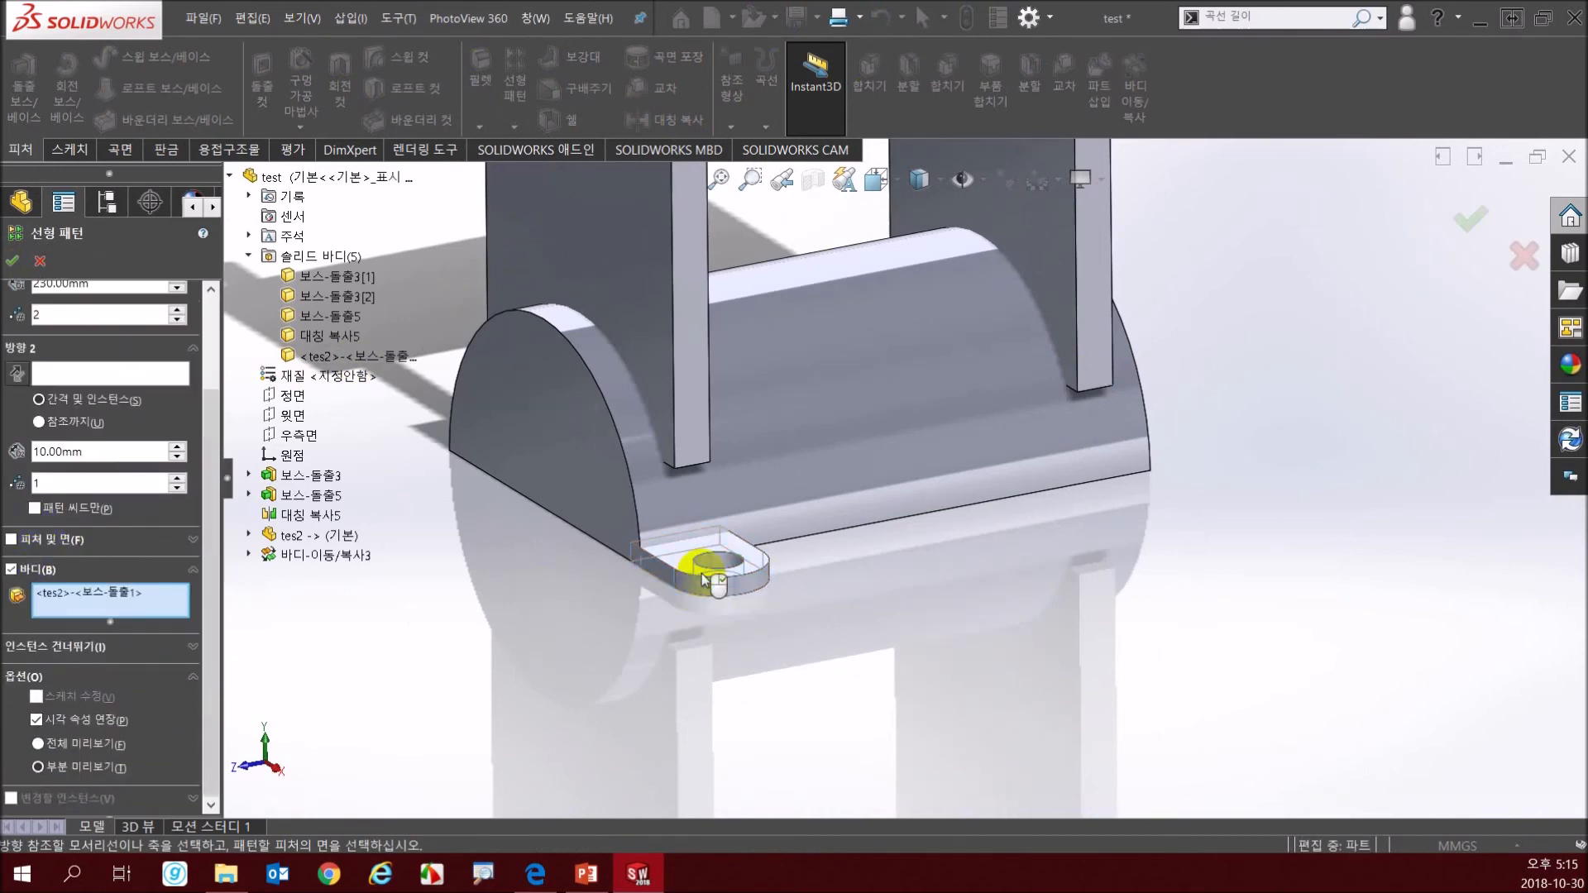
- Use the half-round base's long bottom edge as the first pattern direction
scroll(221, 594, up, 2)
click(100, 321)
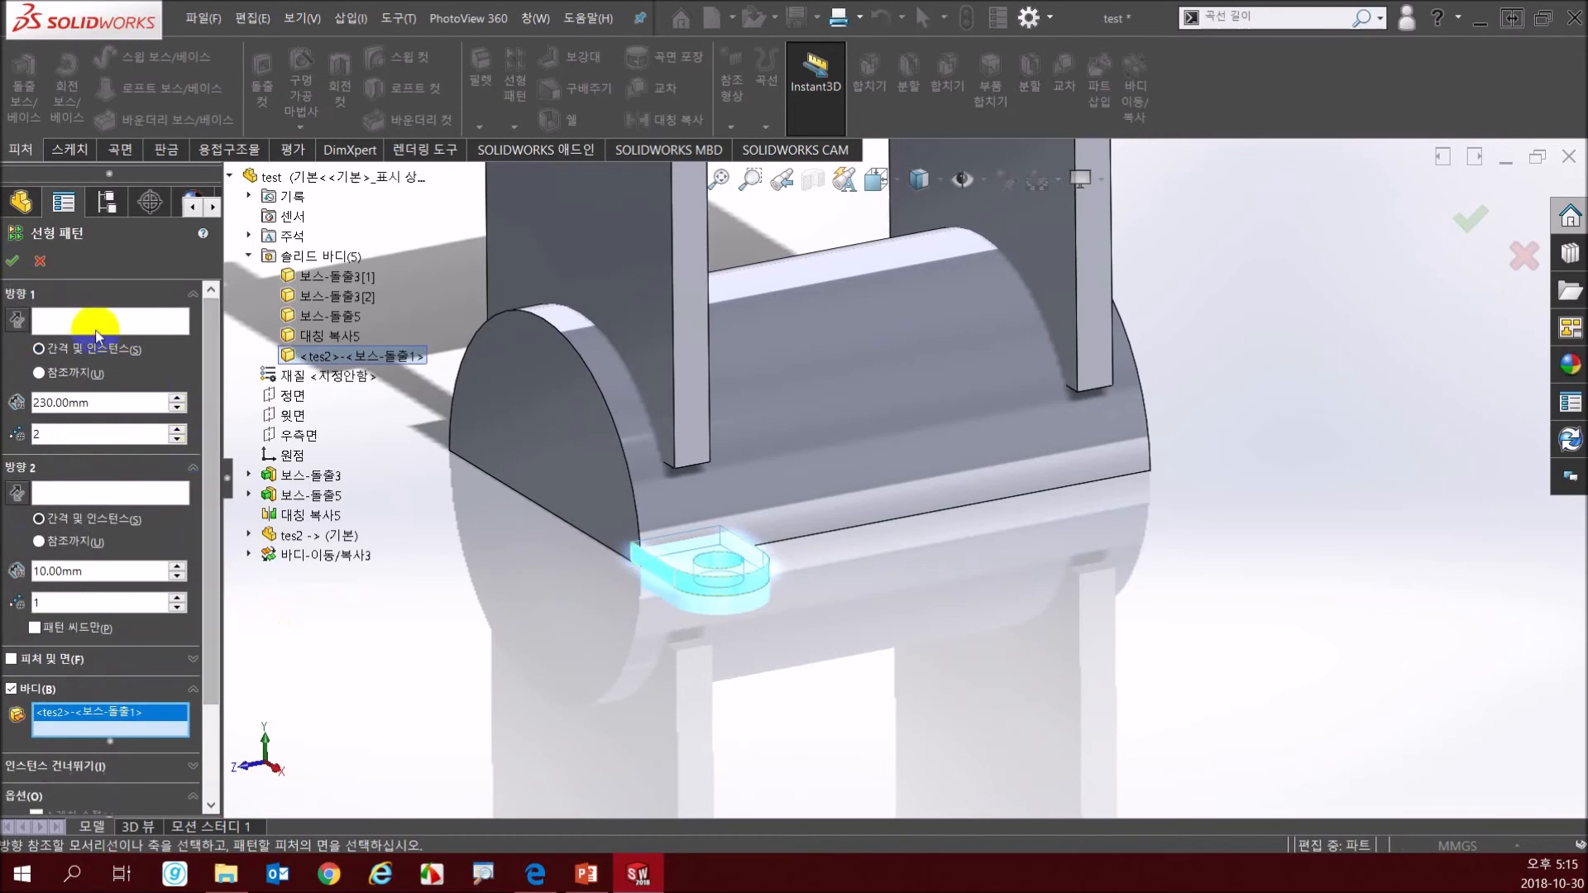
click(816, 536)
click(177, 494)
middle_drag(892, 532, 851, 568)
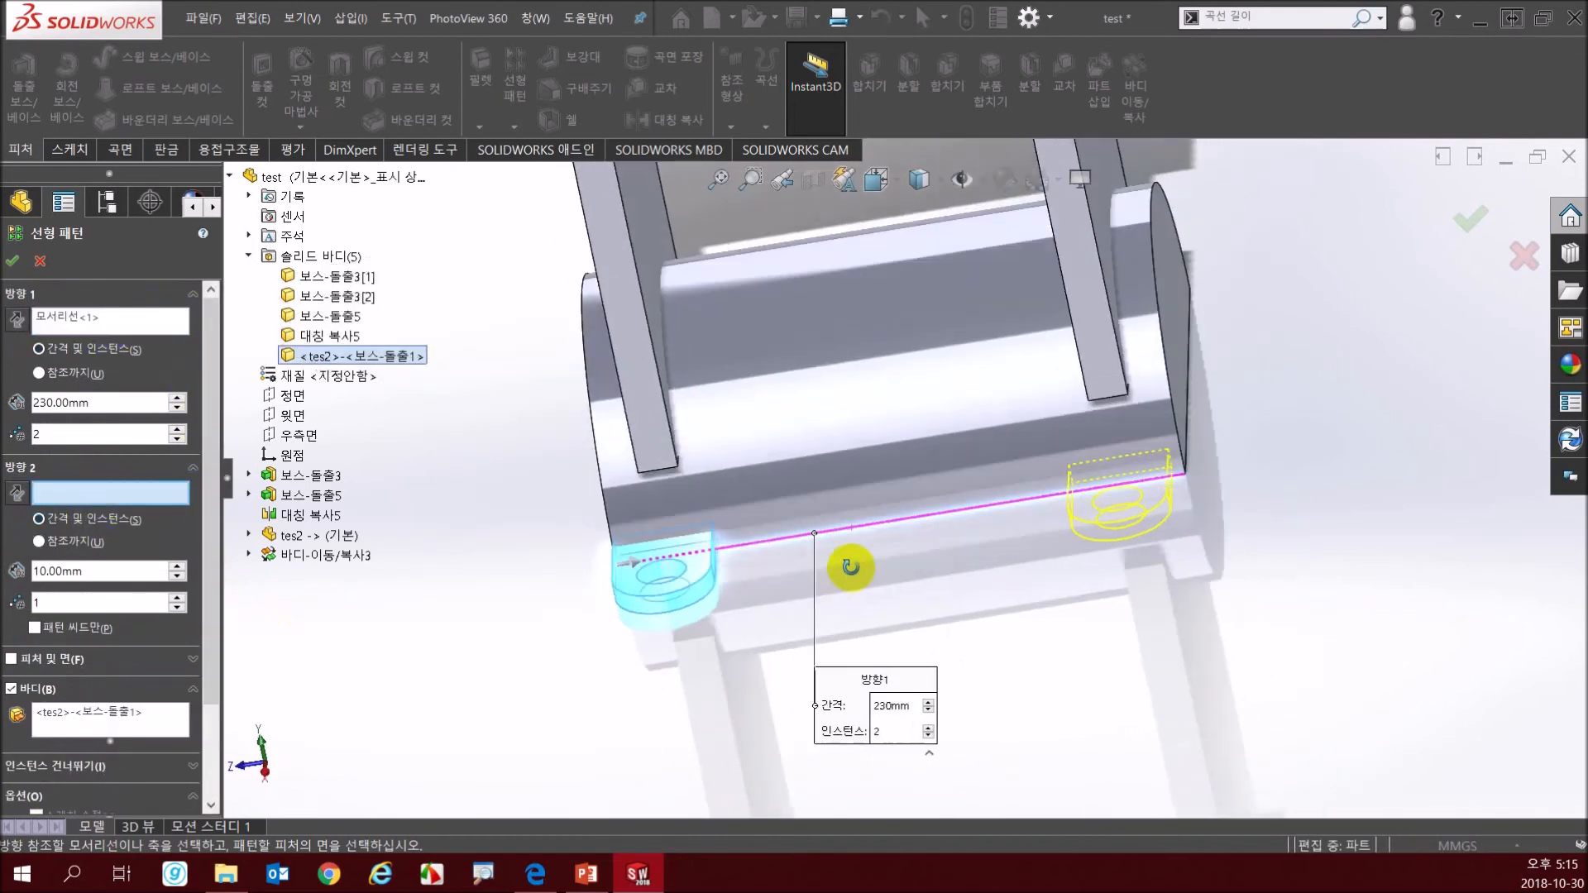
- Try pattern spacings of 240 mm and 235 mm, checking the copied tab against the far end of the base
drag(100, 403, 32, 403)
text(240)
key(Return)
text(235)
key(Return)
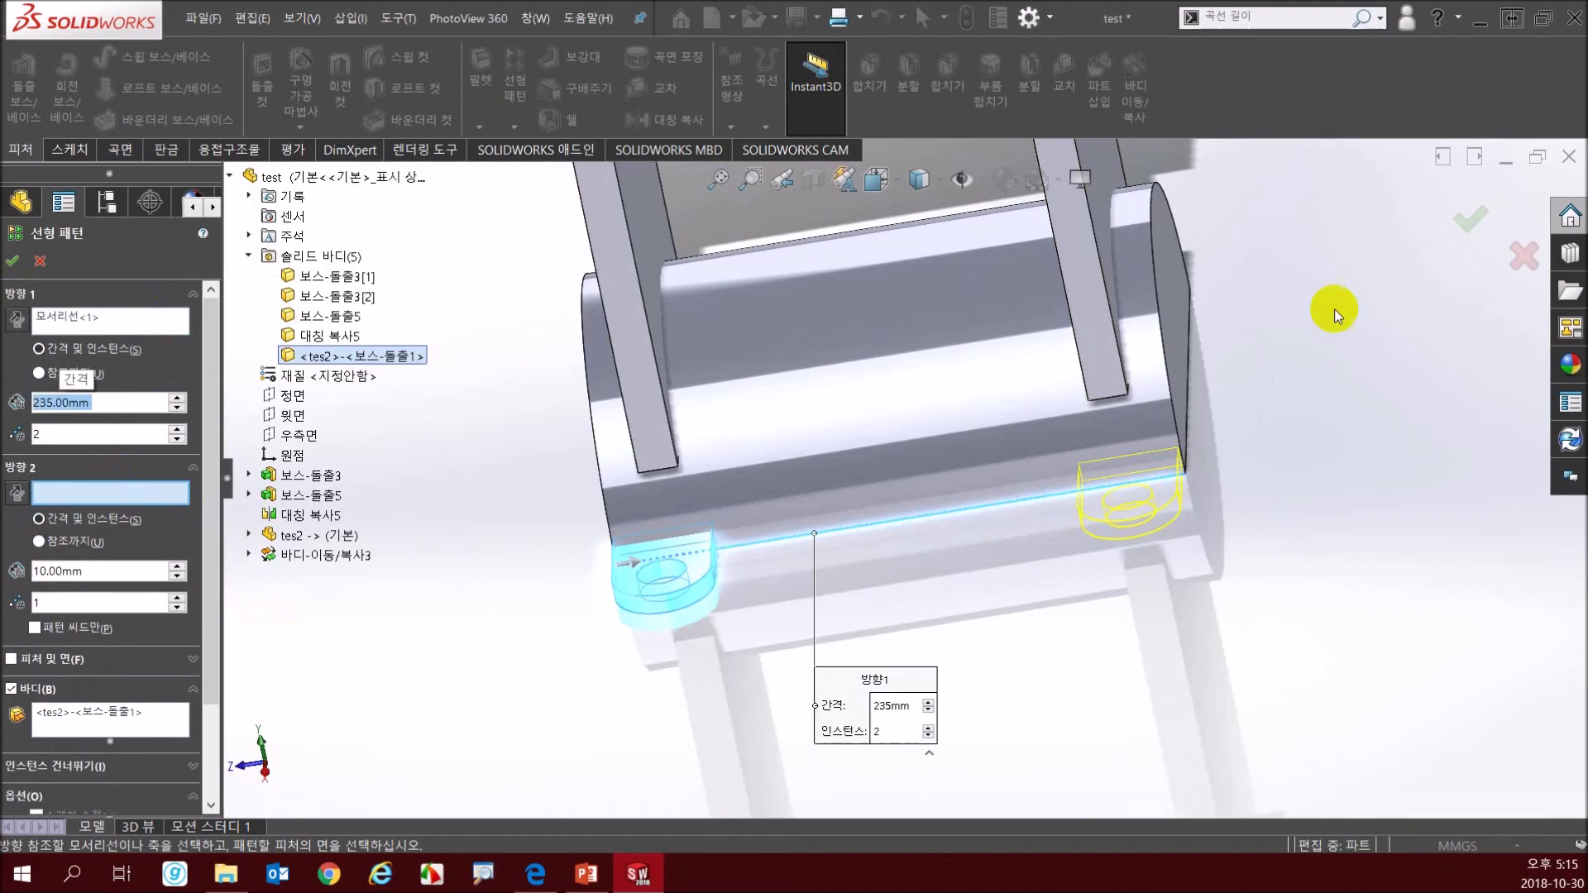
scroll(970, 490, down, 5)
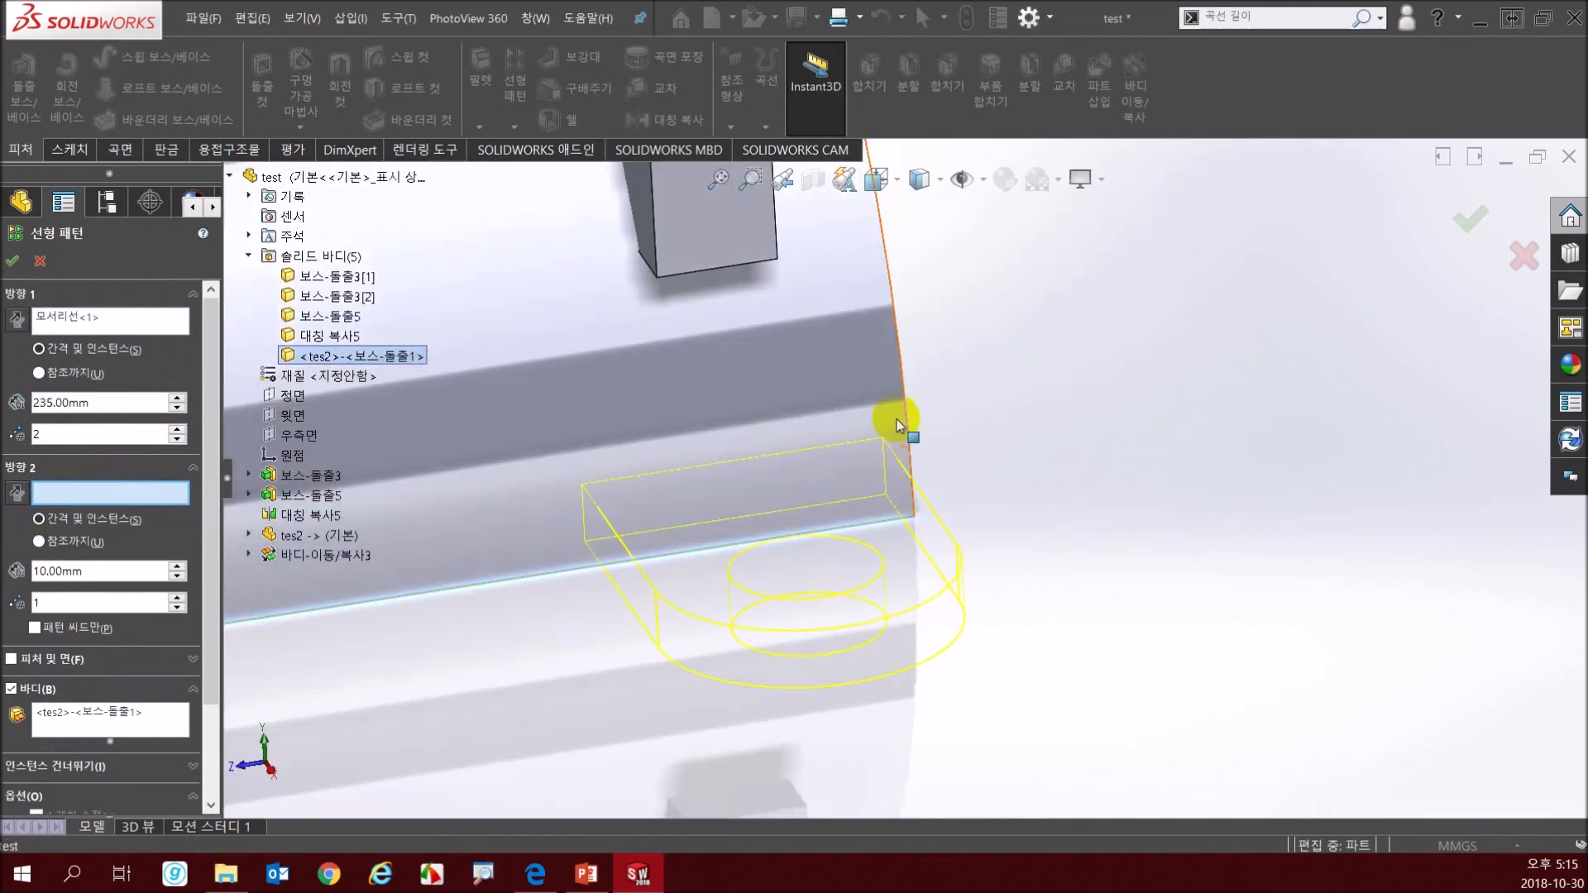
scroll(897, 420, up, 5)
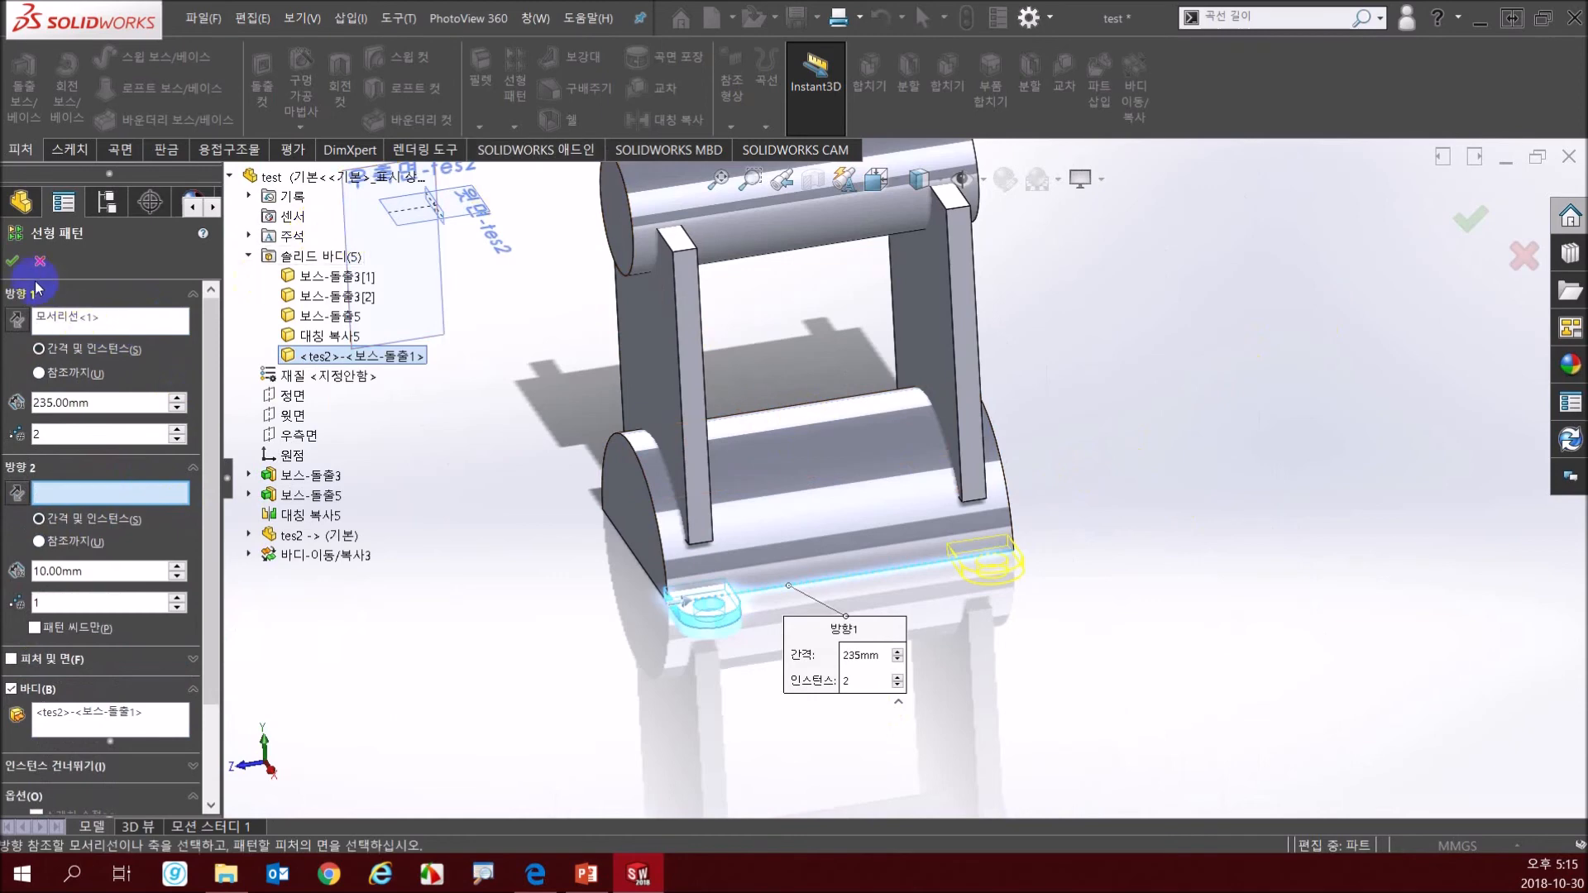
- Set the linear pattern spacing to 240 mm with two instances and accept the pattern
key(alt+Tab)
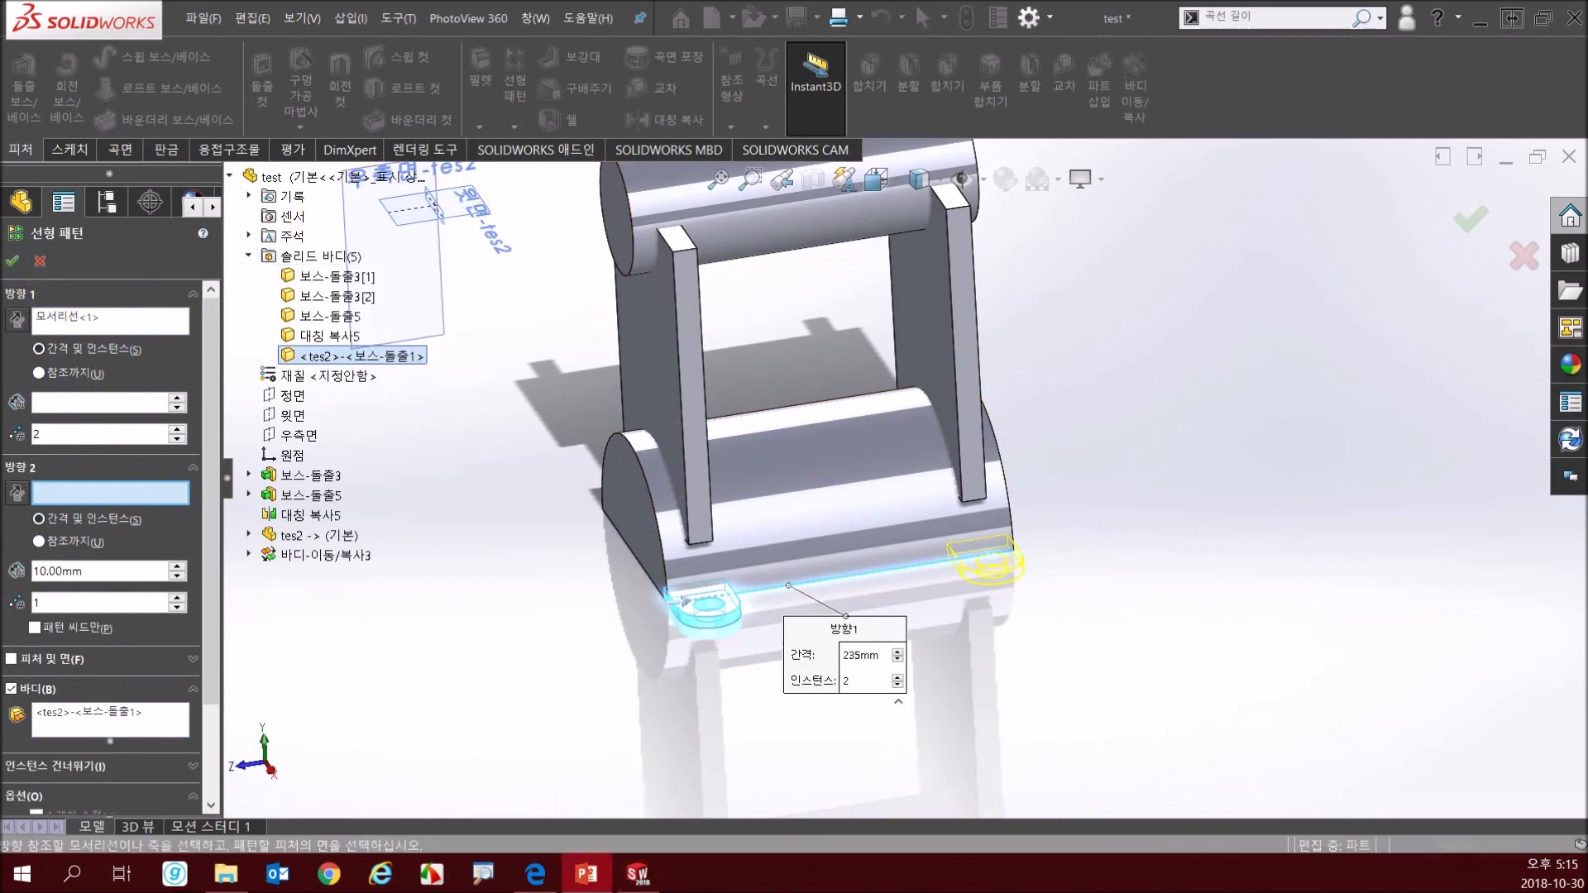
click(111, 406)
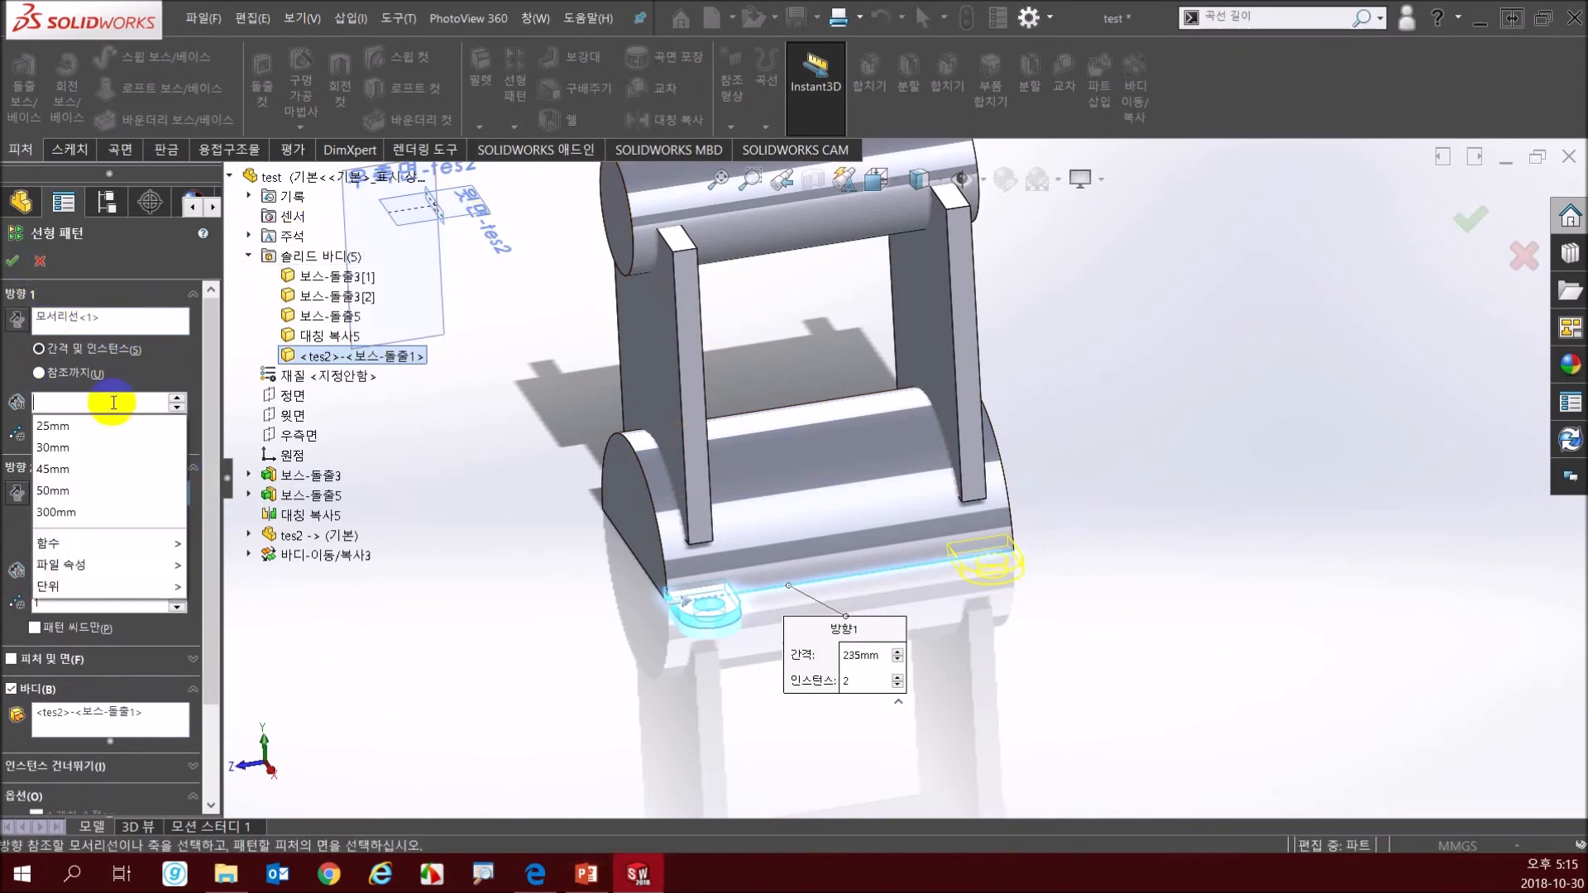
text(240)
key(Return)
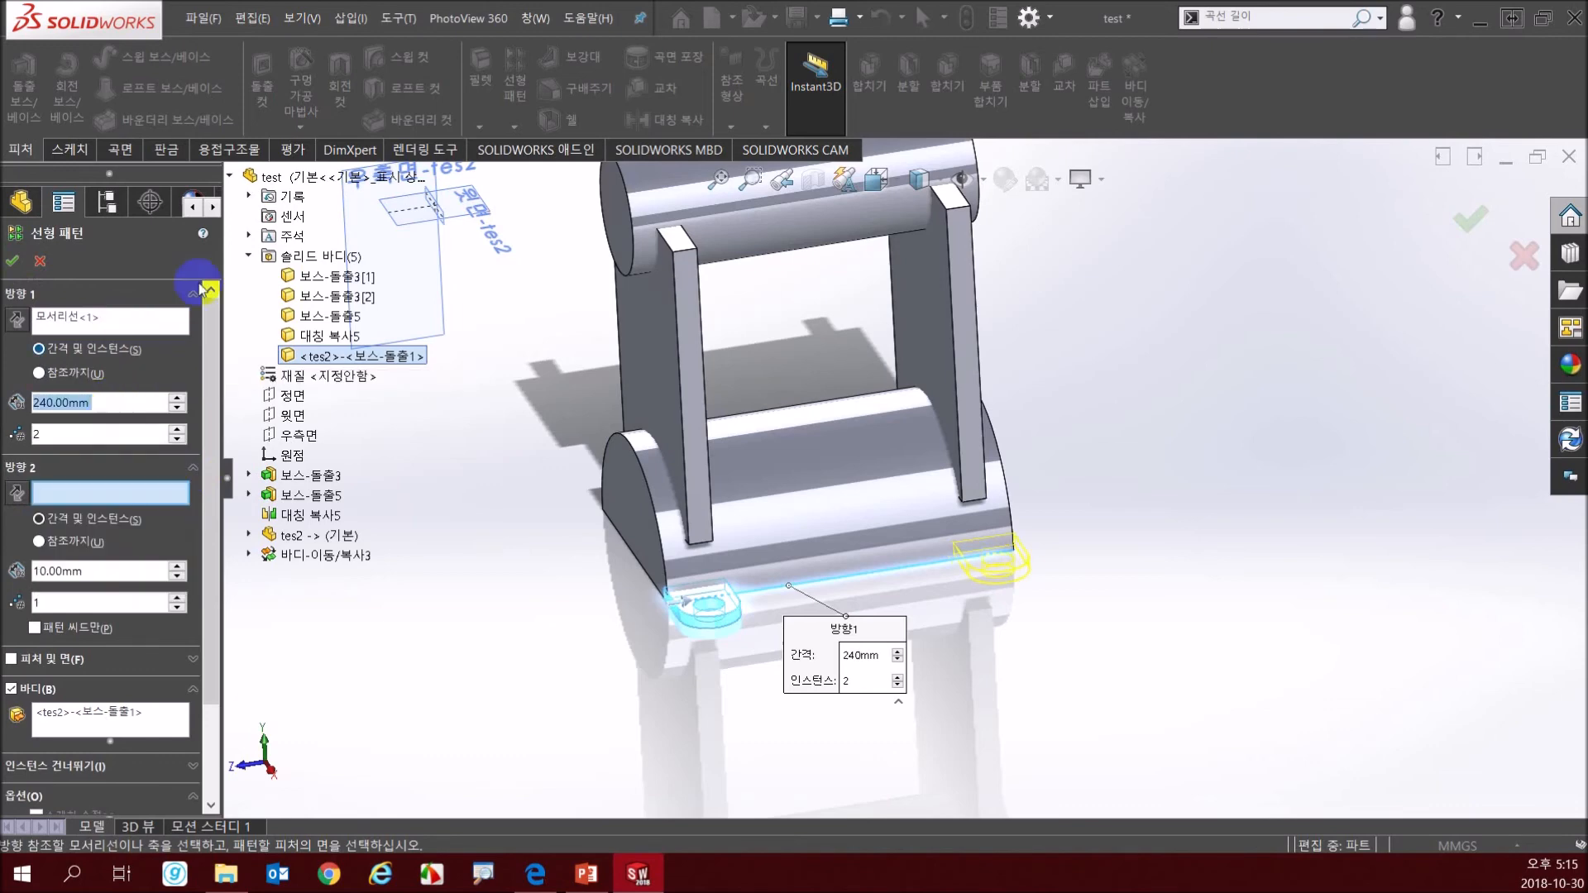
click(13, 262)
middle_drag(568, 701, 840, 557)
- Highlight individual solid bodies, including tes2 and its patterned copy, and examine where they sit in the model
click(91, 354)
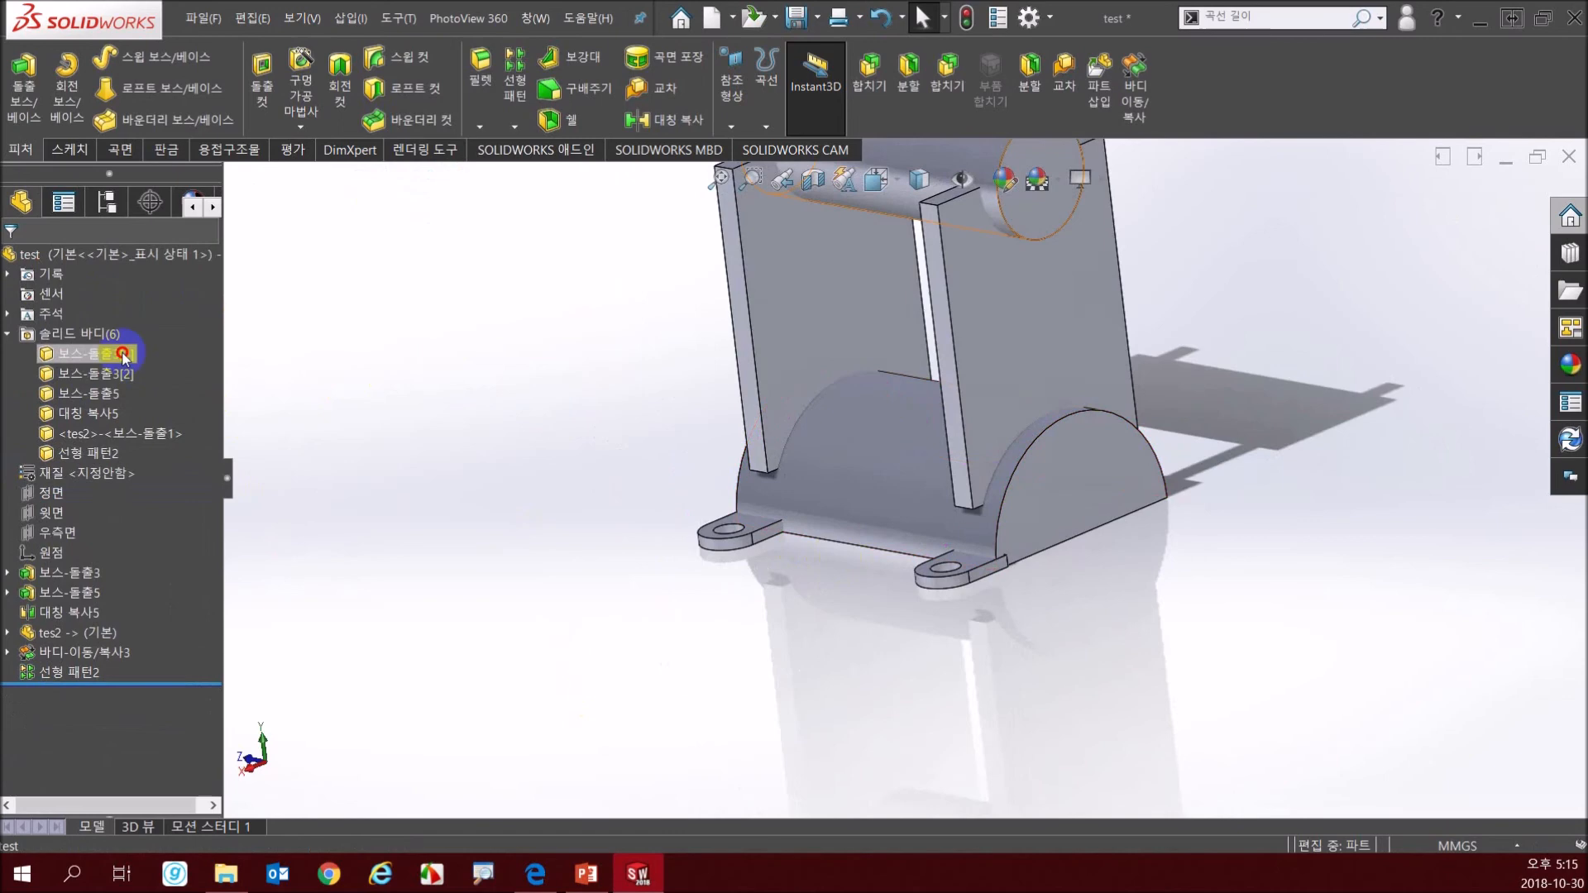
ctrl+click(112, 372)
click(116, 433)
click(94, 455)
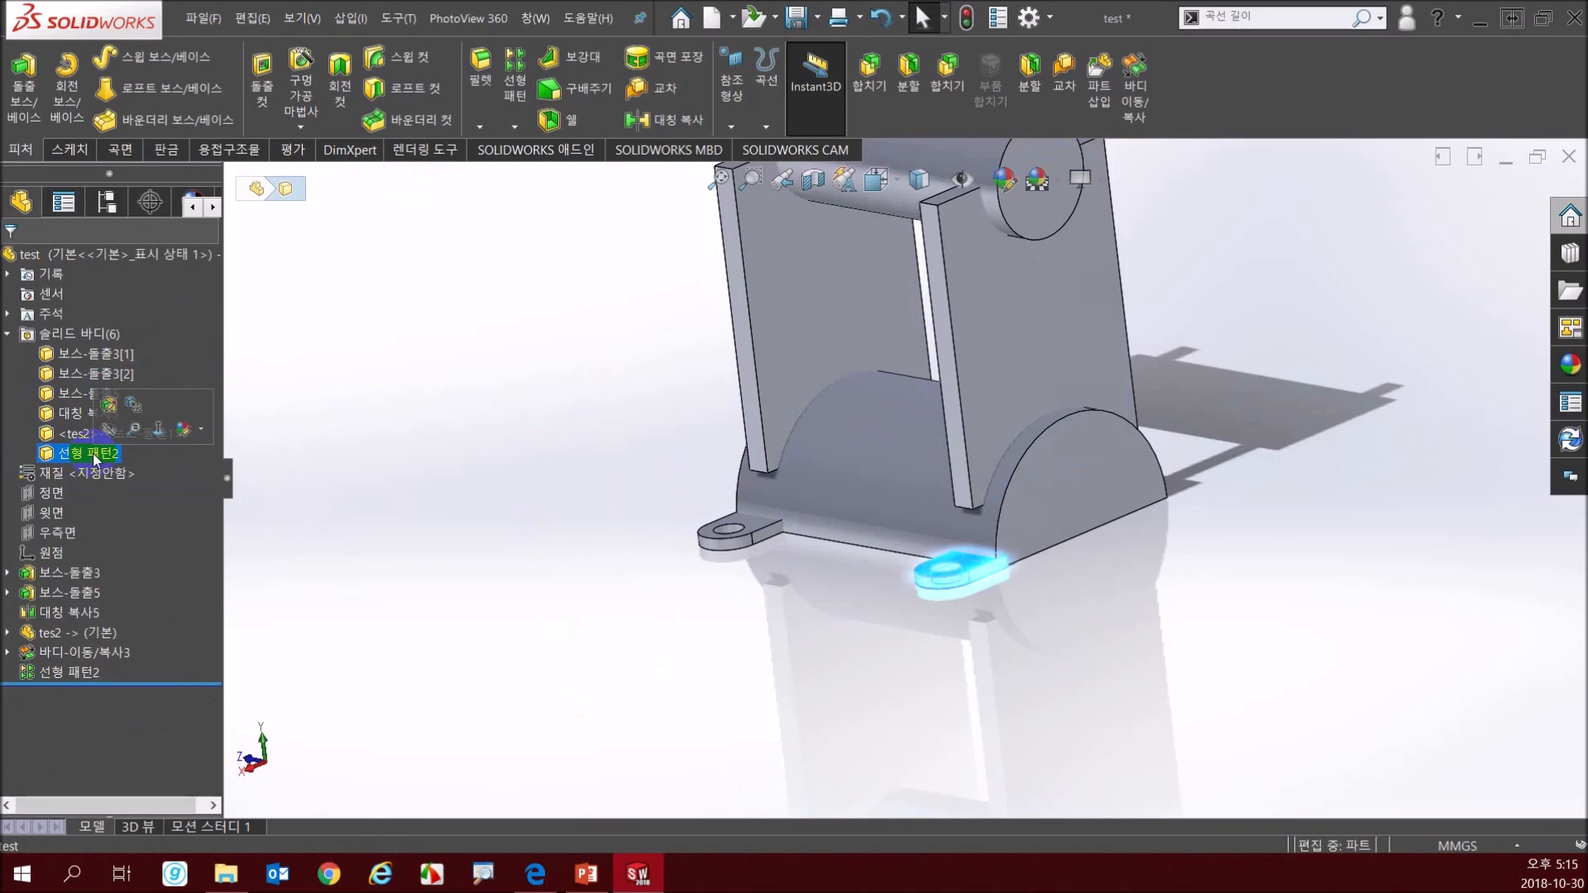
middle_drag(511, 788, 839, 680)
scroll(760, 595, down, 3)
scroll(685, 531, up, 5)
middle_drag(686, 531, 501, 264)
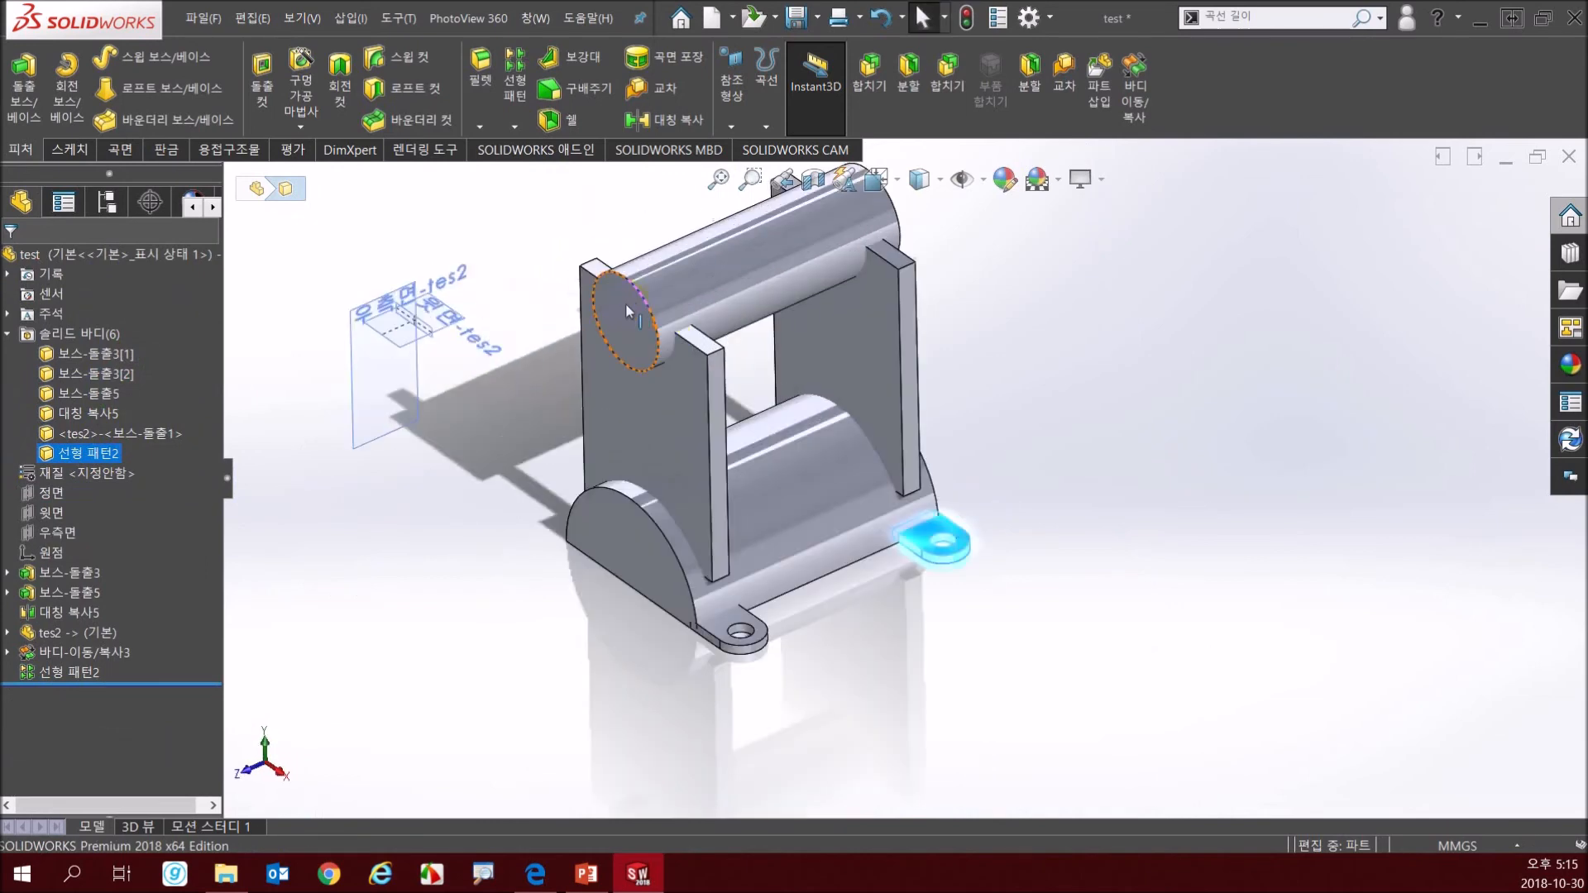
scroll(951, 313, down, 2)
- Select the upper cylinder and half-round base bodies and review the Combine option offered for them
click(91, 354)
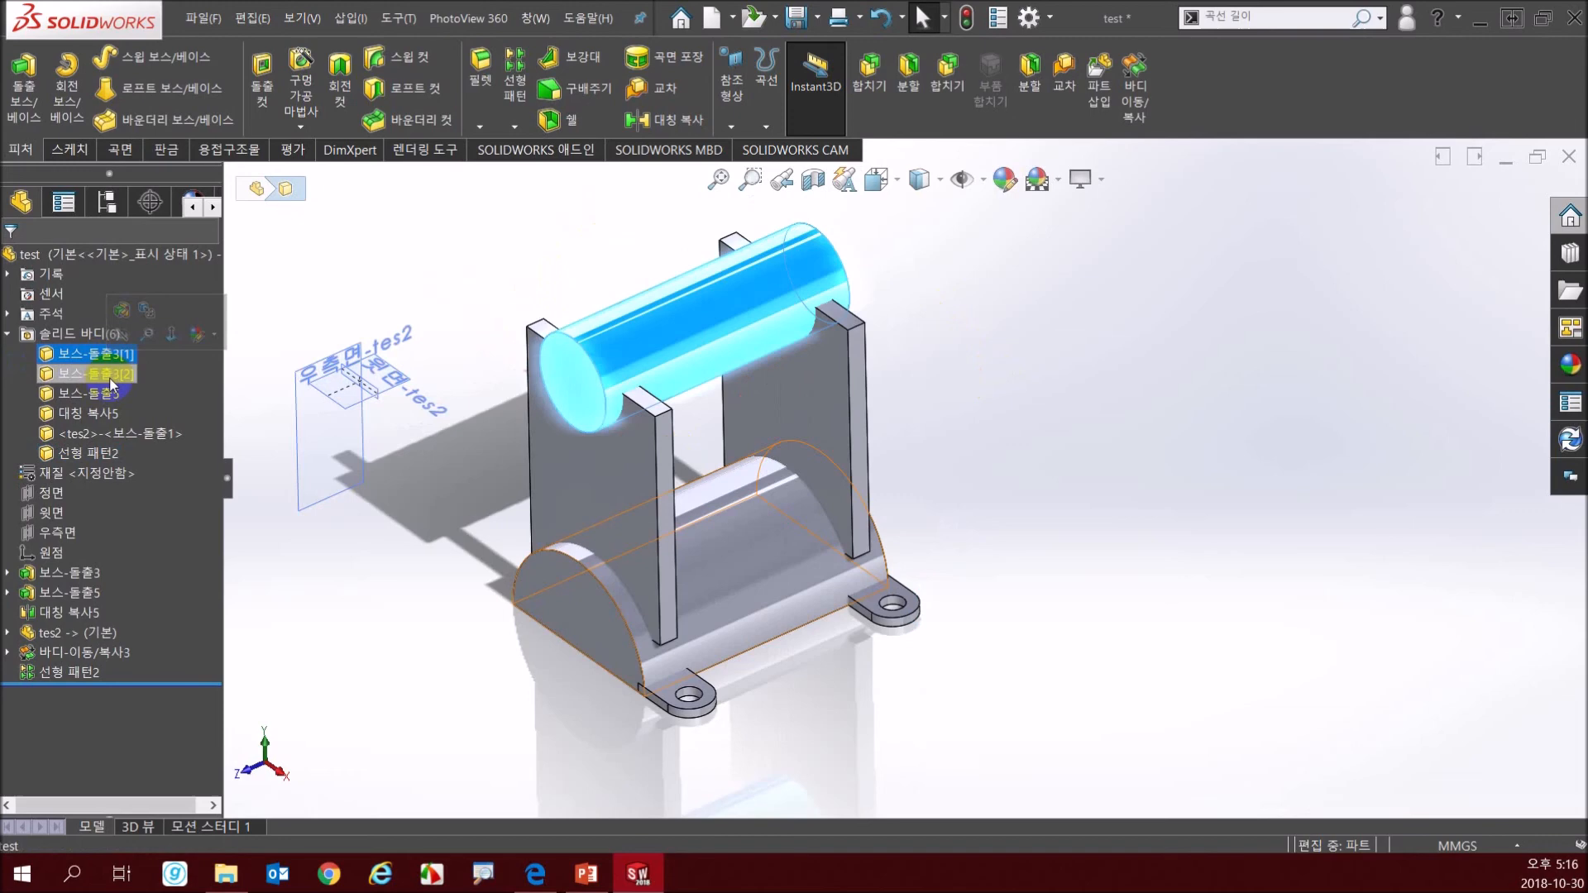
ctrl+click(110, 379)
right_click(110, 381)
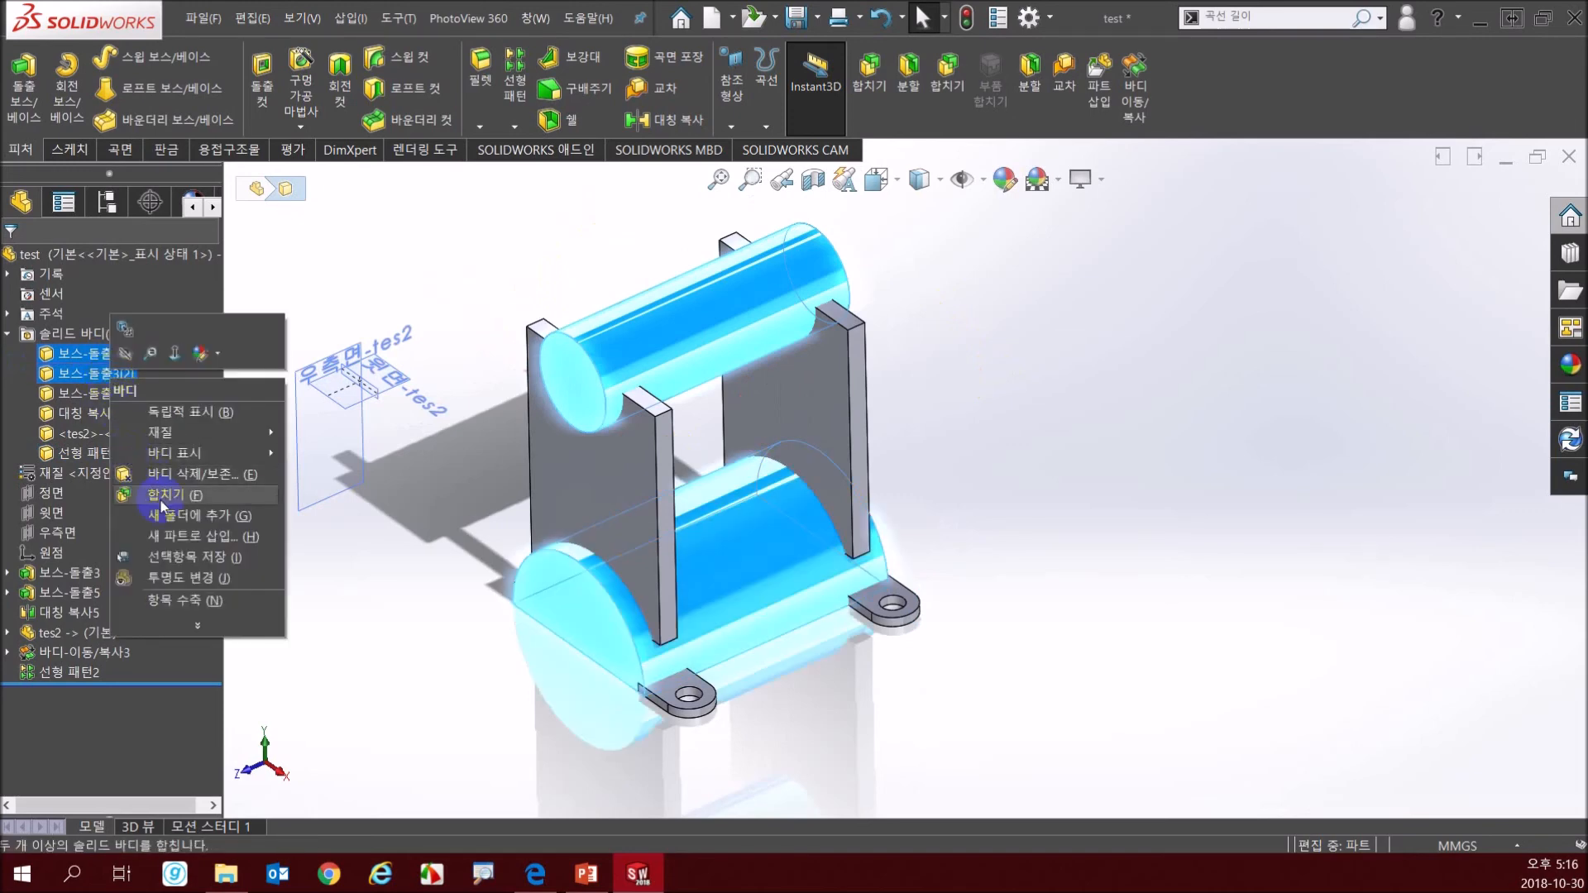
click(935, 576)
- Look up the Combine command among the feature commands in the customization settings and close them
right_click(1189, 96)
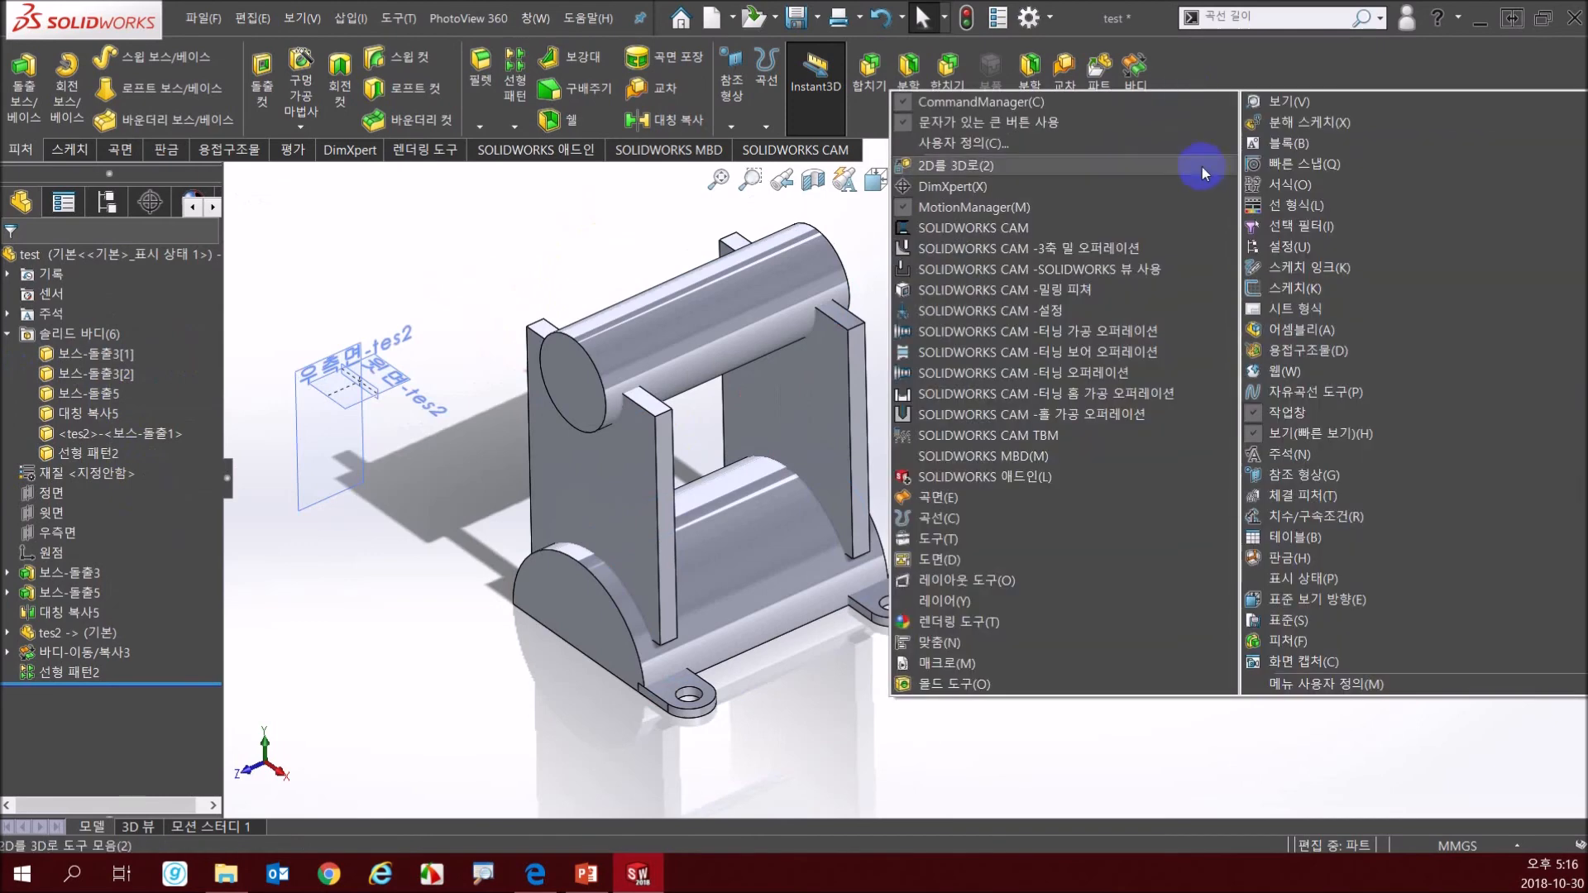
click(1168, 151)
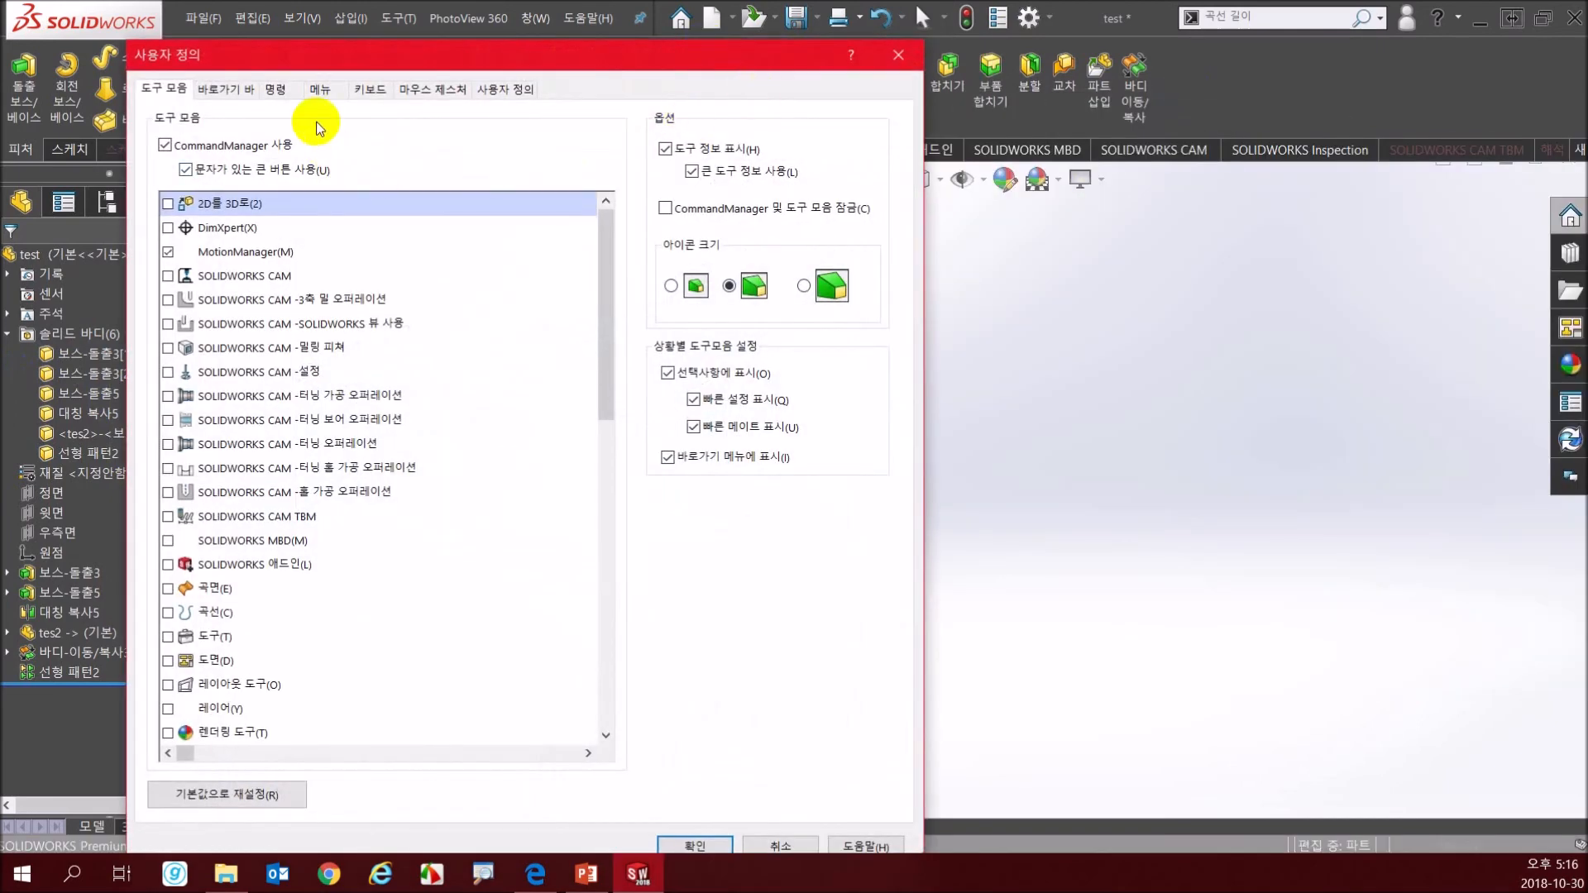
click(289, 95)
drag(567, 329, 567, 418)
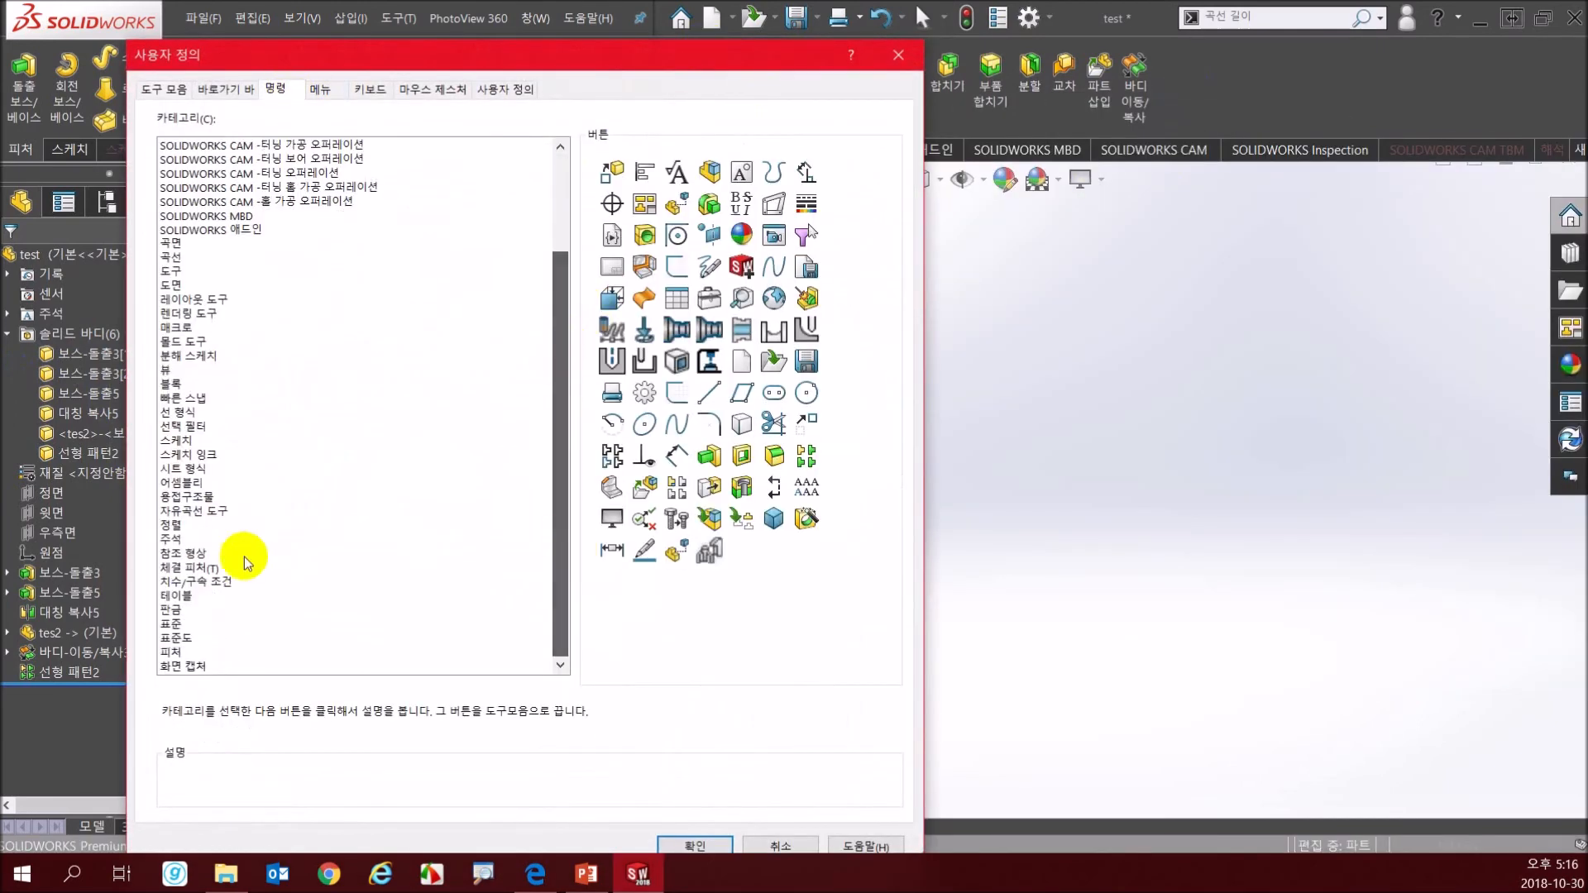
click(176, 651)
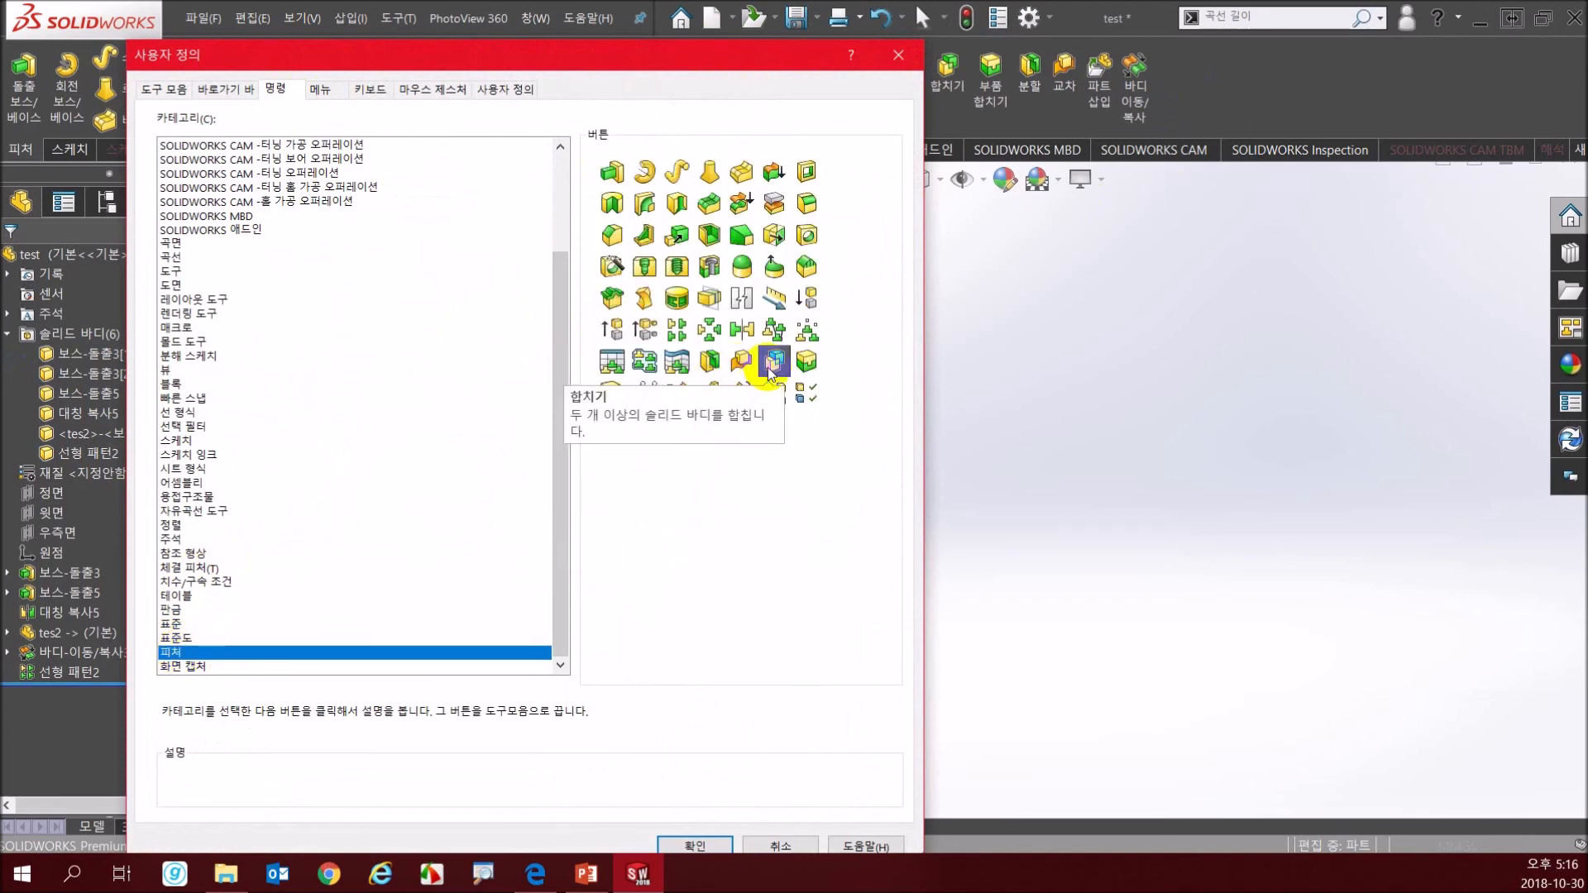
click(898, 55)
- Combine all six solid bodies into one with the Add operation: cylinder, half-round base, both plates and both mounting lugs
click(944, 87)
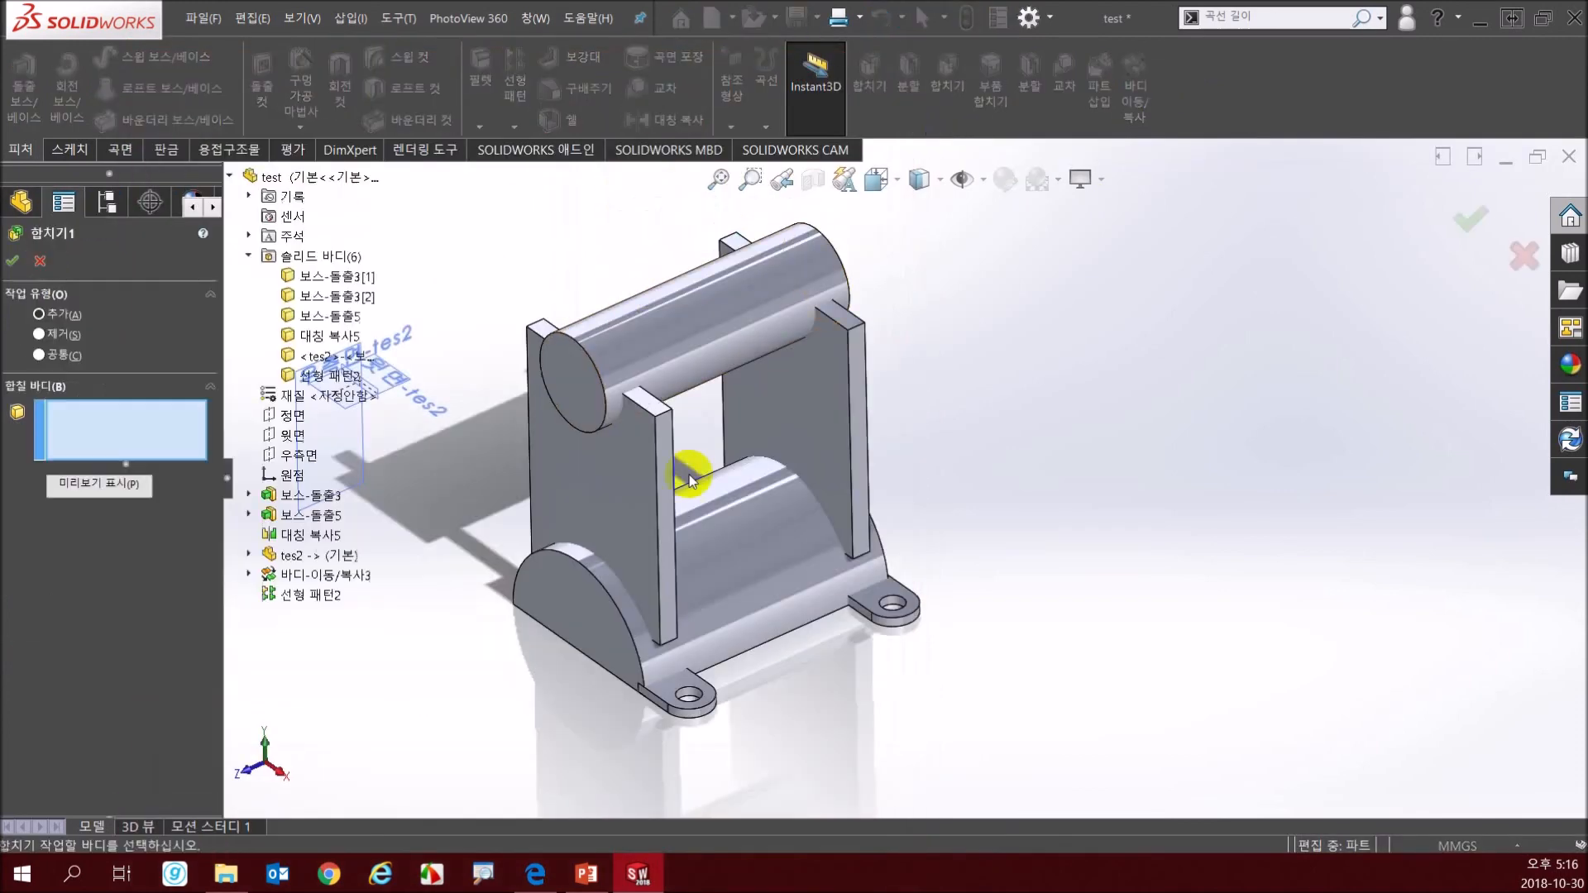
click(89, 426)
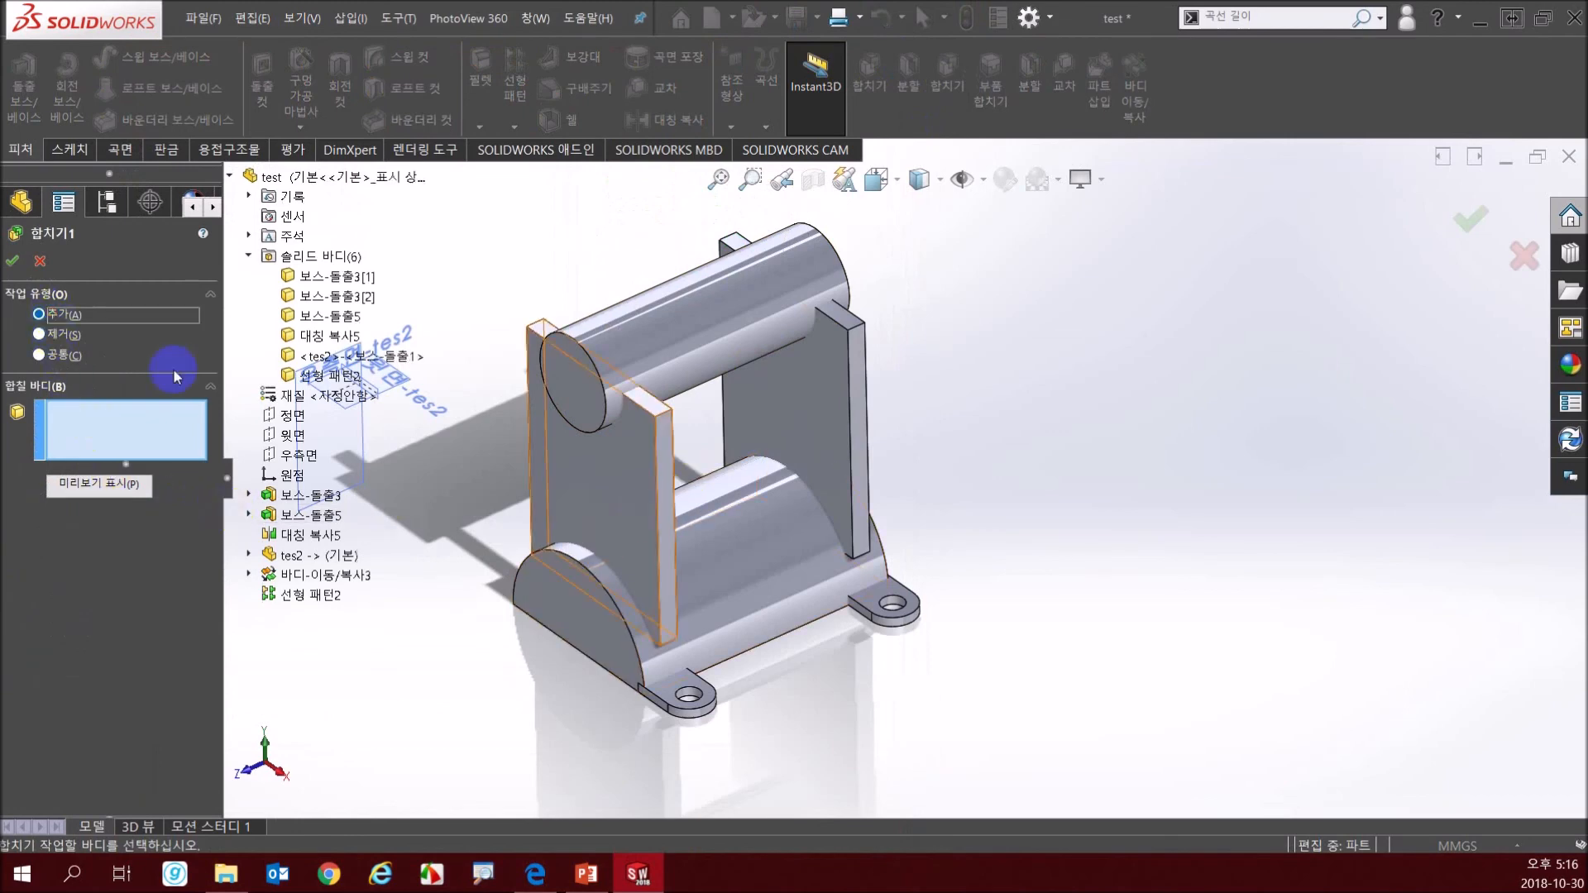
click(335, 277)
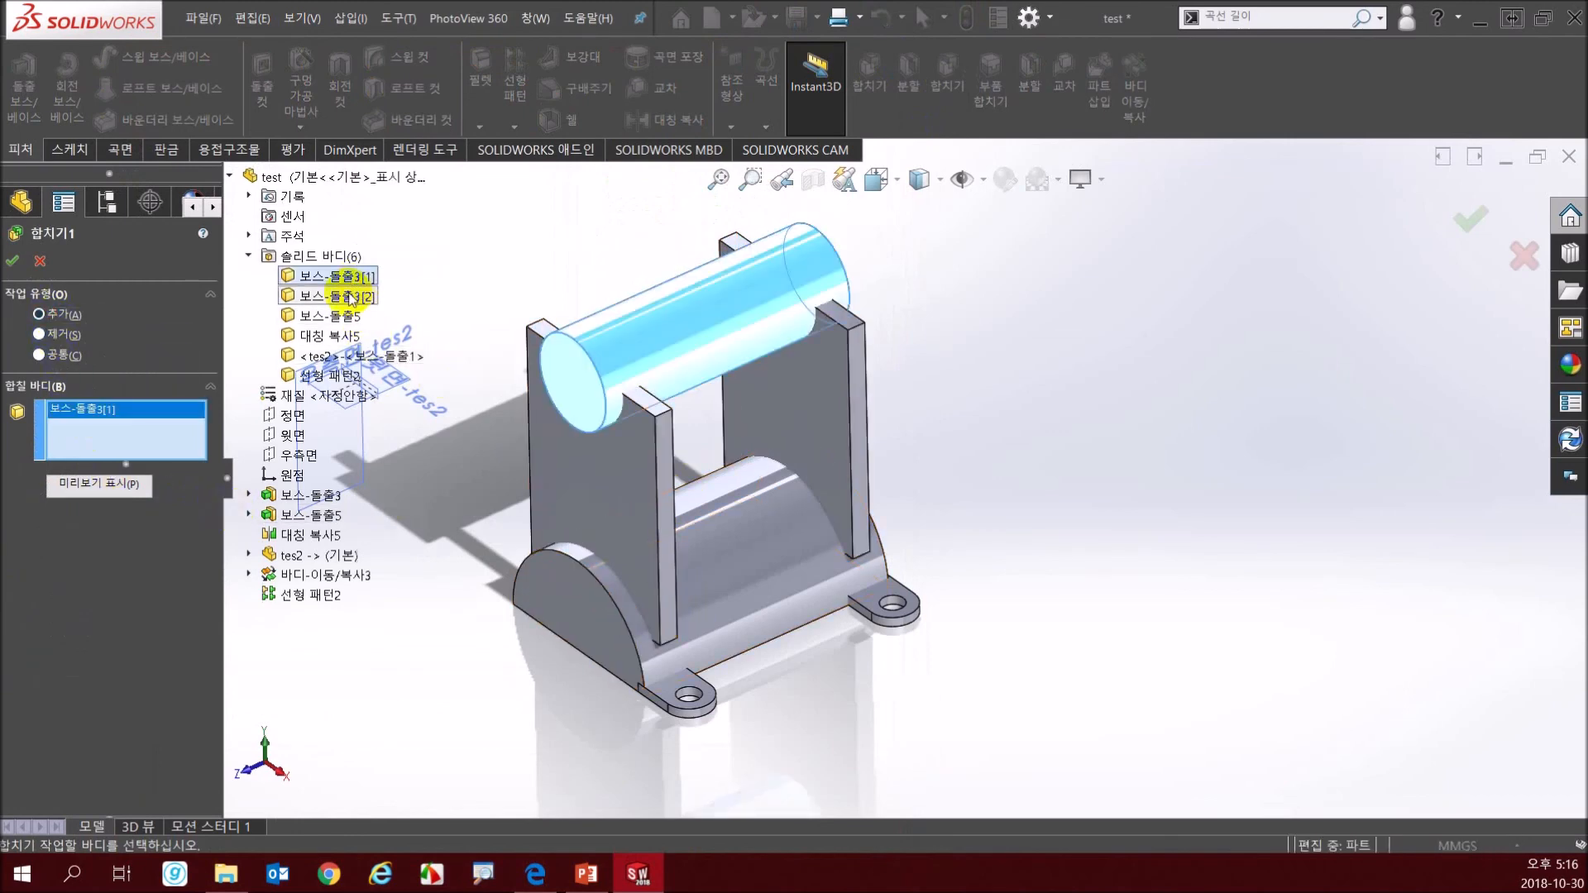
click(352, 296)
click(331, 316)
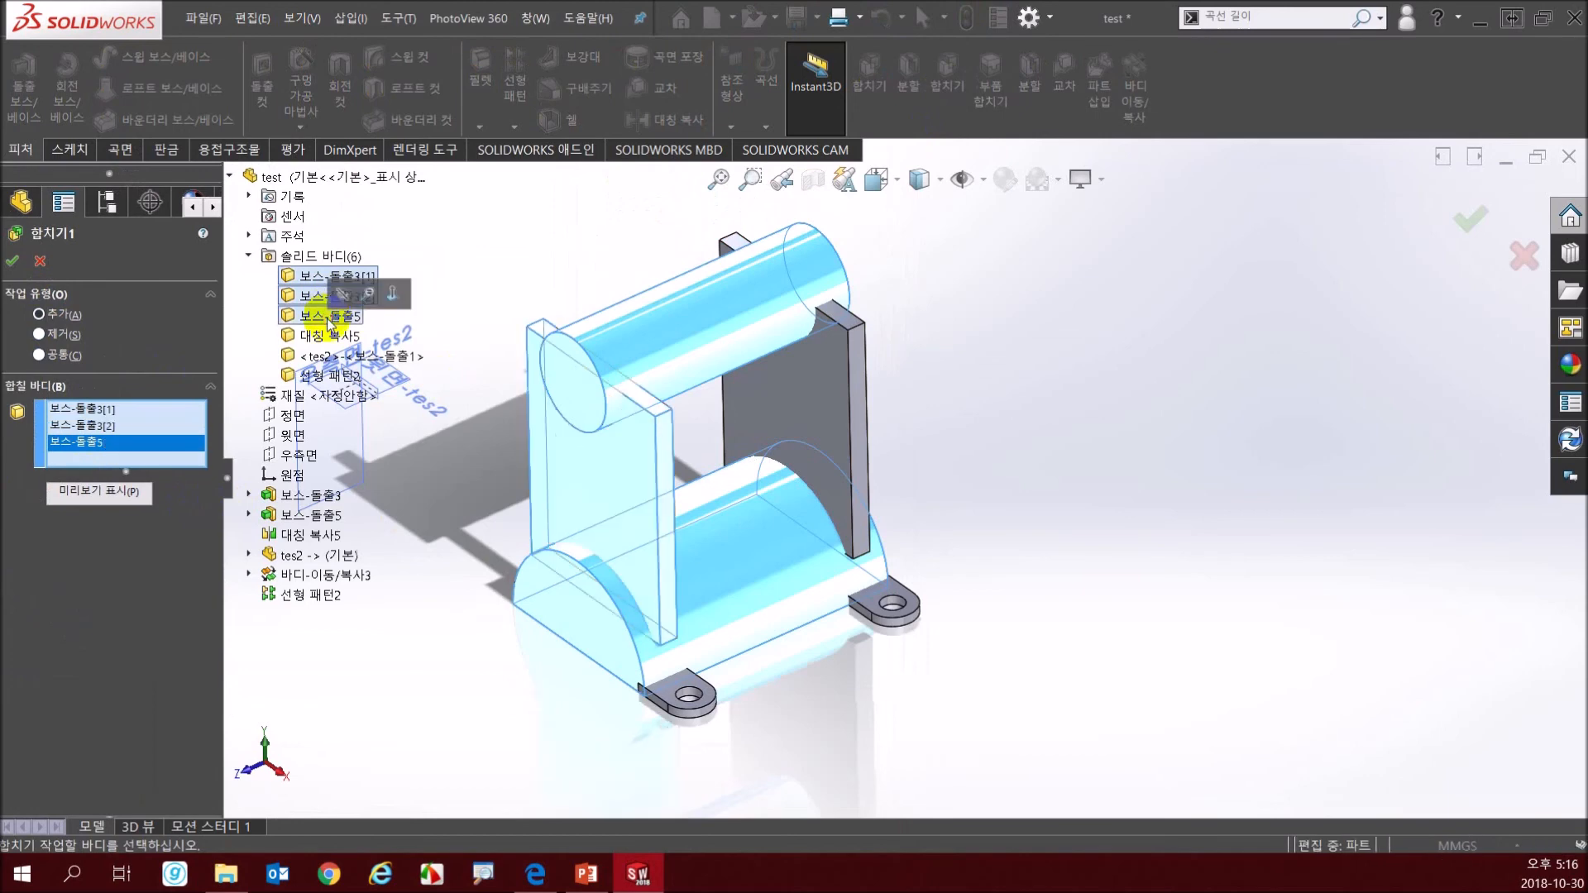
click(840, 486)
click(896, 600)
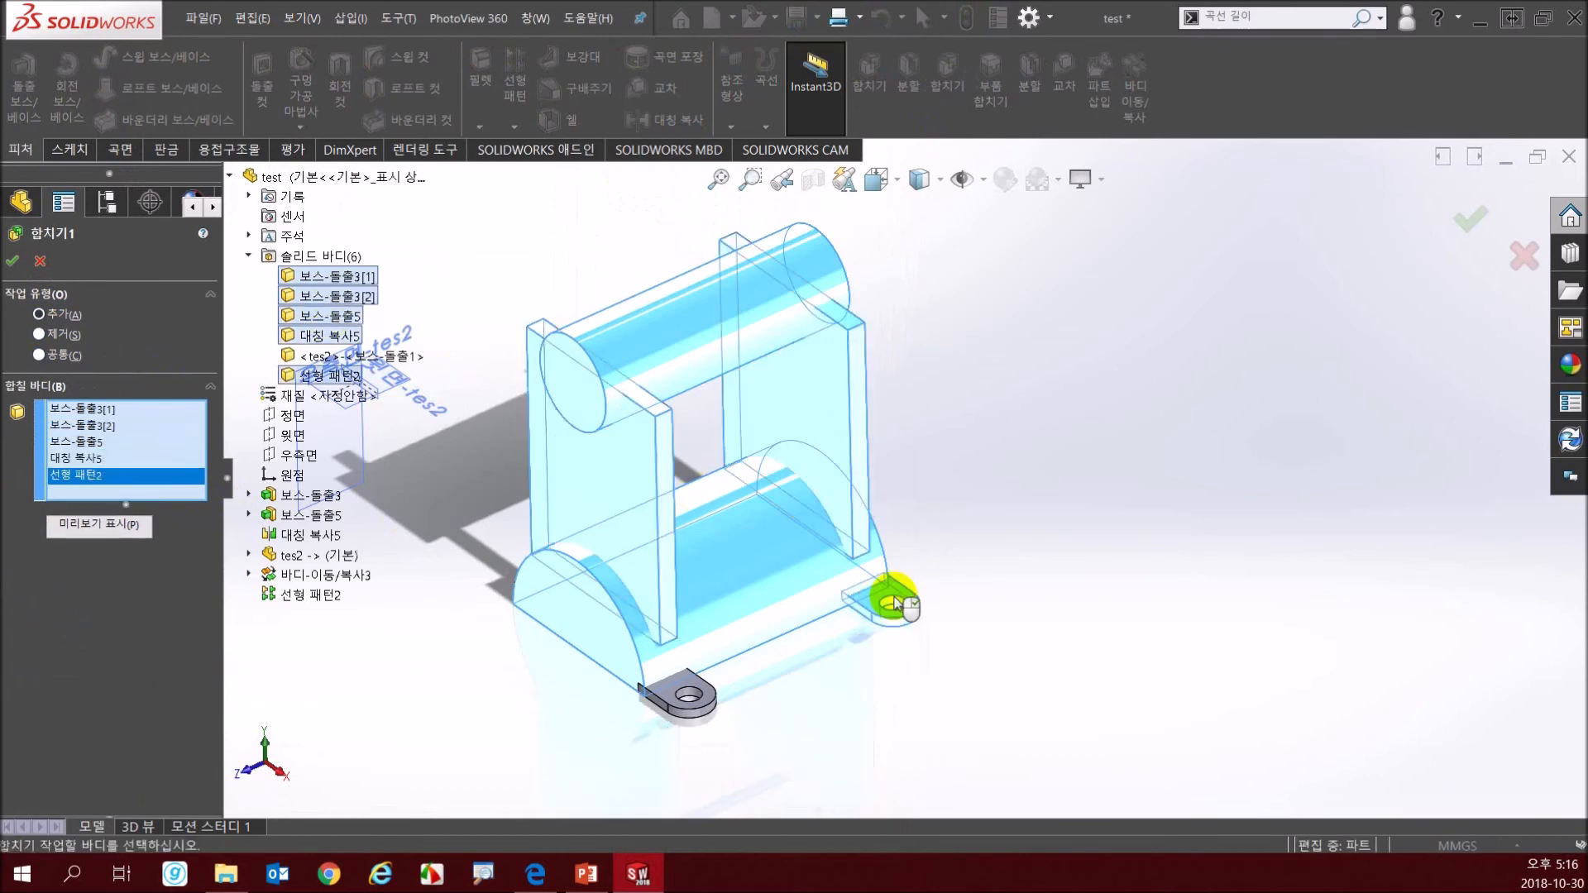
click(699, 691)
scroll(478, 664, down, 3)
scroll(537, 539, up, 3)
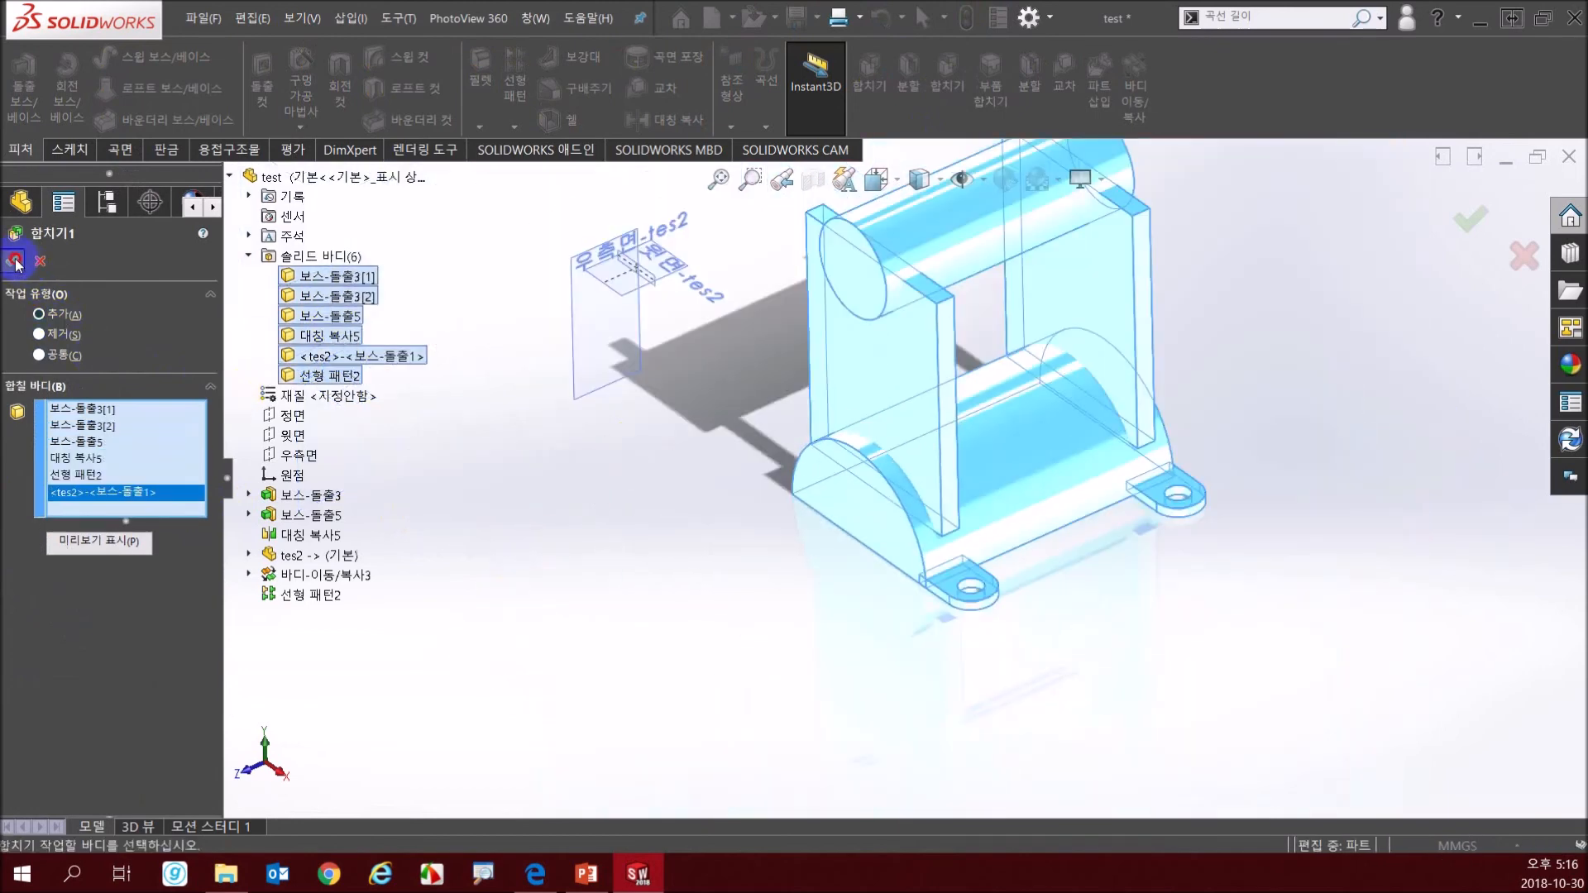
click(15, 262)
- Examine the merged solid body in the body list and in the model
click(76, 357)
click(591, 563)
scroll(1072, 426, down, 4)
scroll(1074, 405, up, 4)
scroll(907, 205, down, 1)
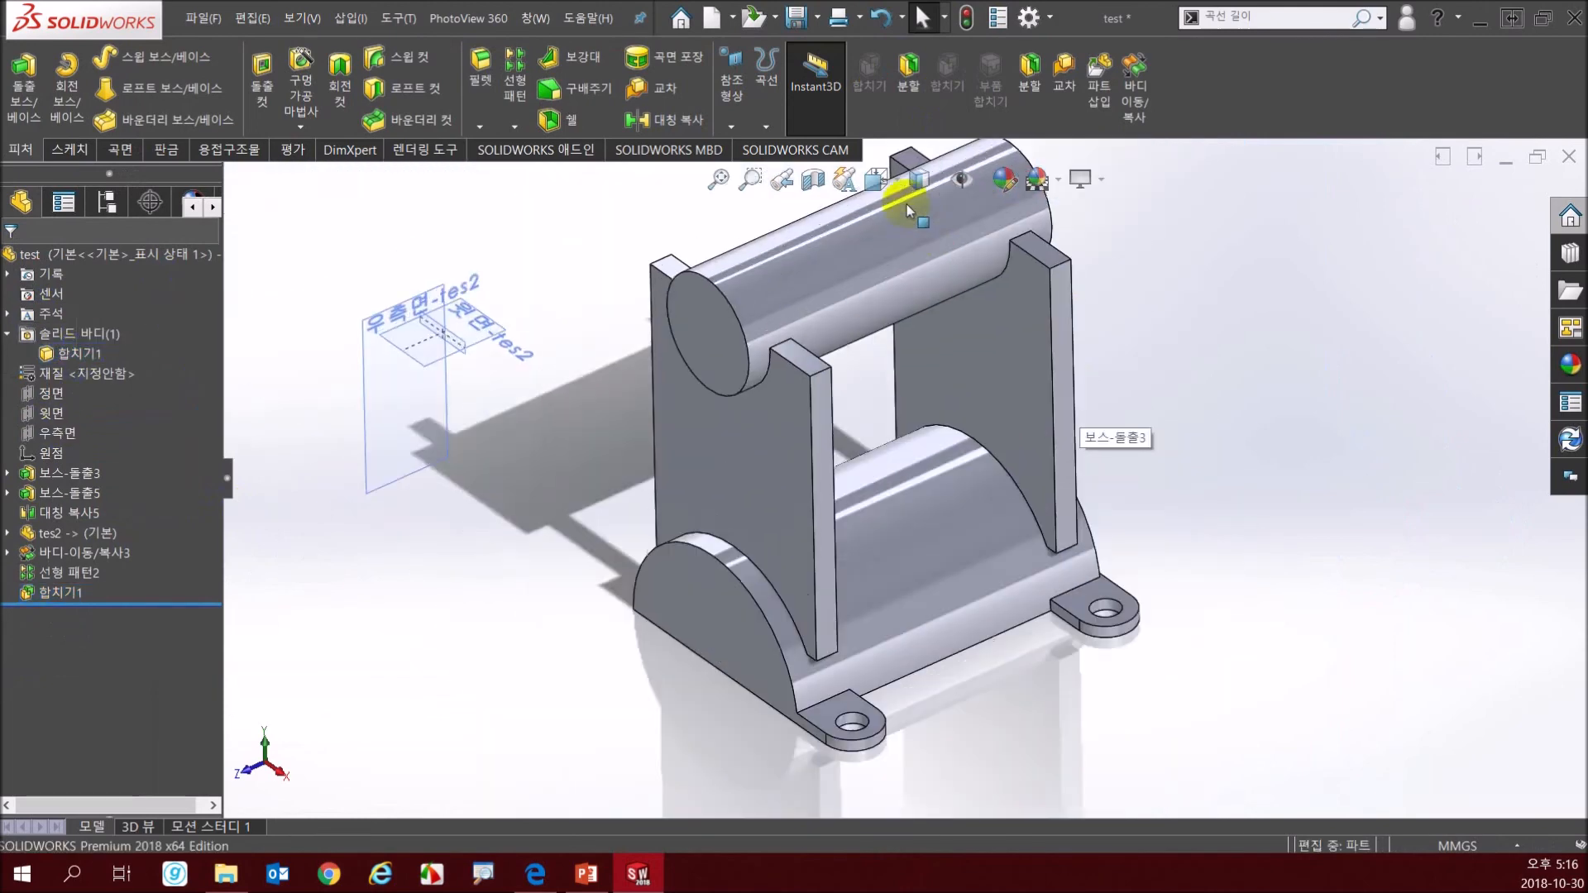
scroll(936, 359, up, 3)
scroll(692, 627, down, 2)
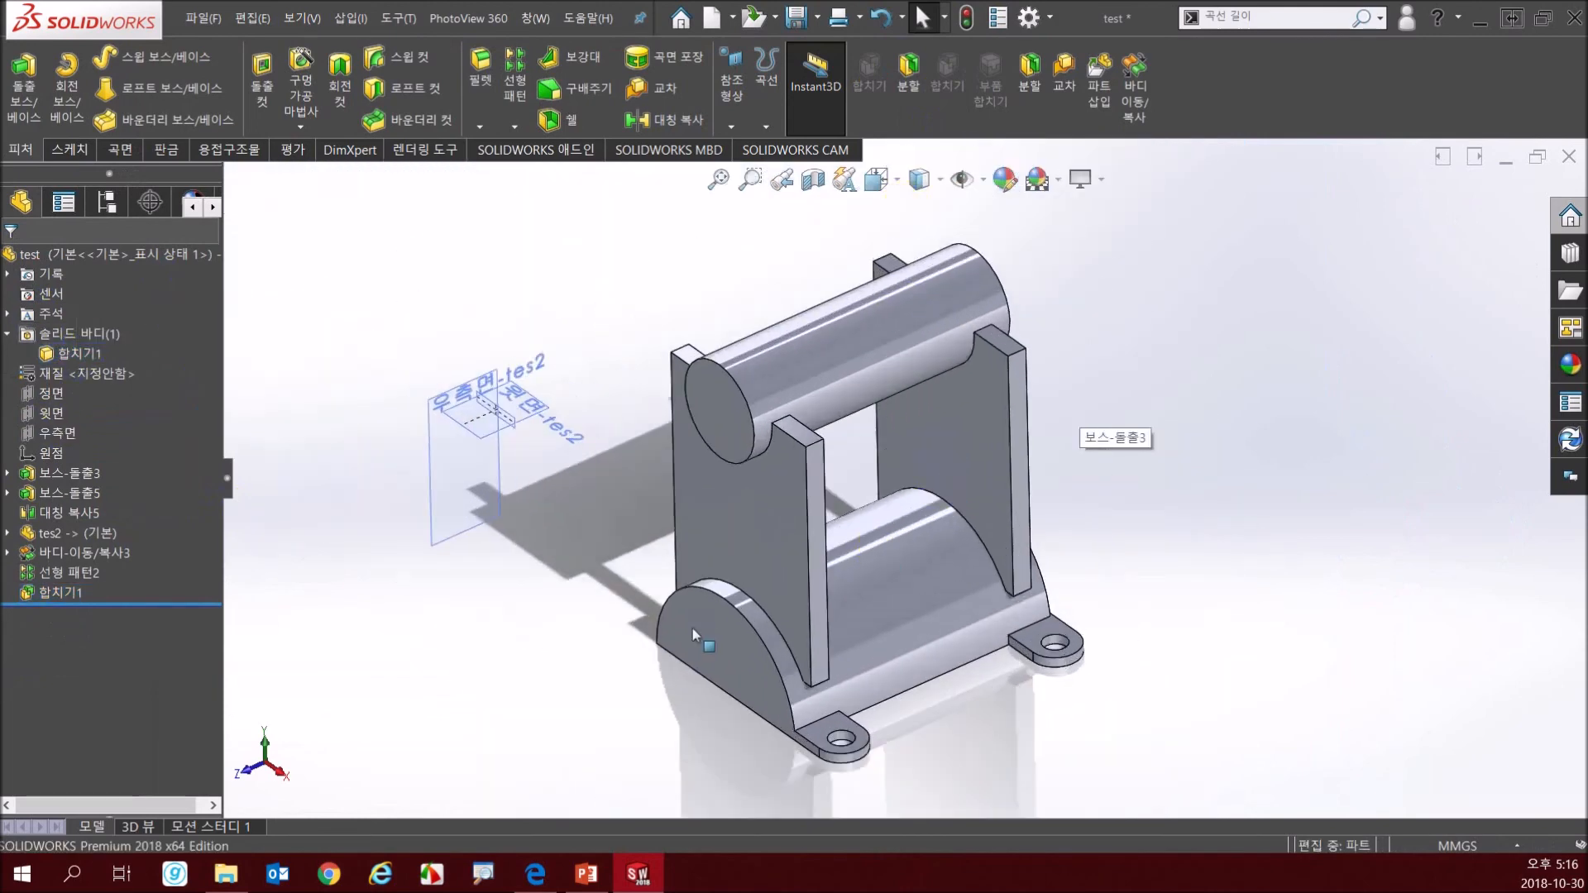
- Review the definition of the Add combine feature without changing it and delete the feature
right_click(77, 596)
click(89, 482)
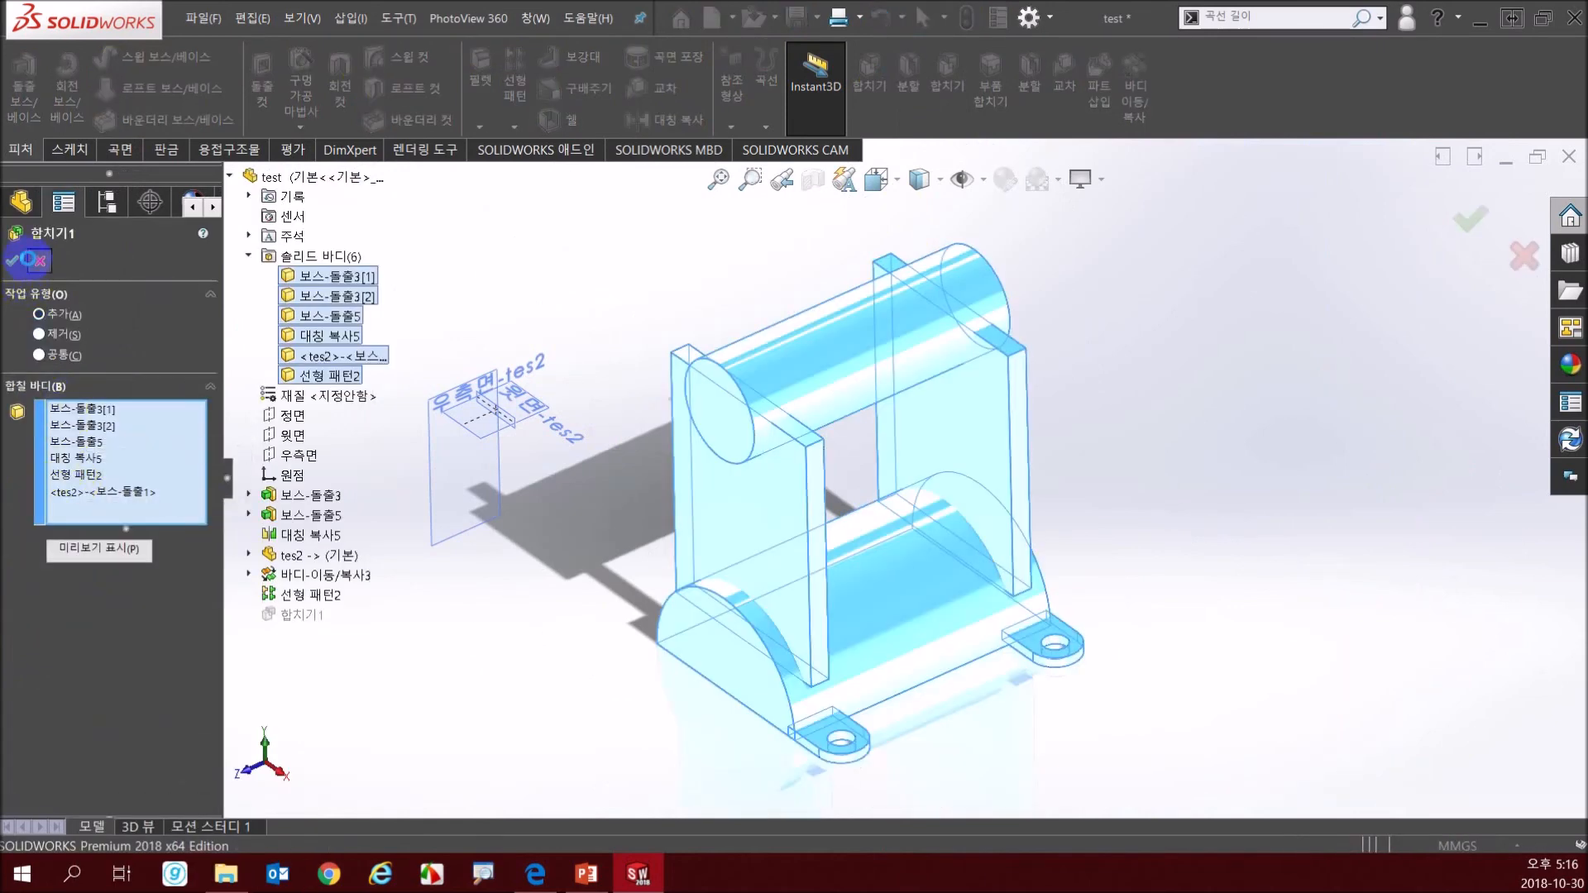
click(31, 262)
click(49, 594)
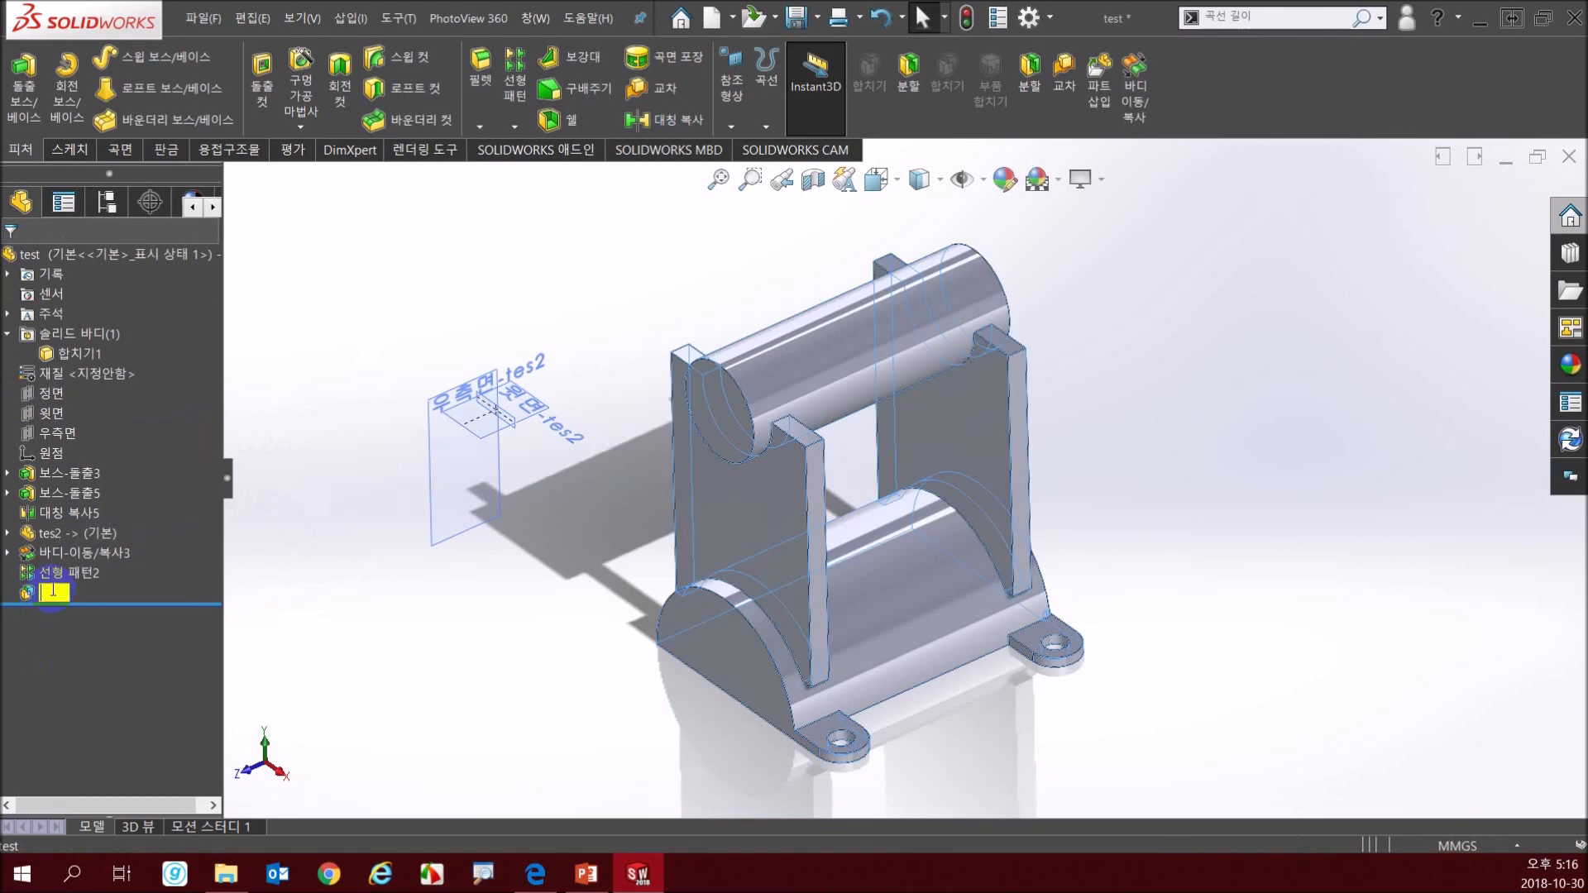
key(Delete)
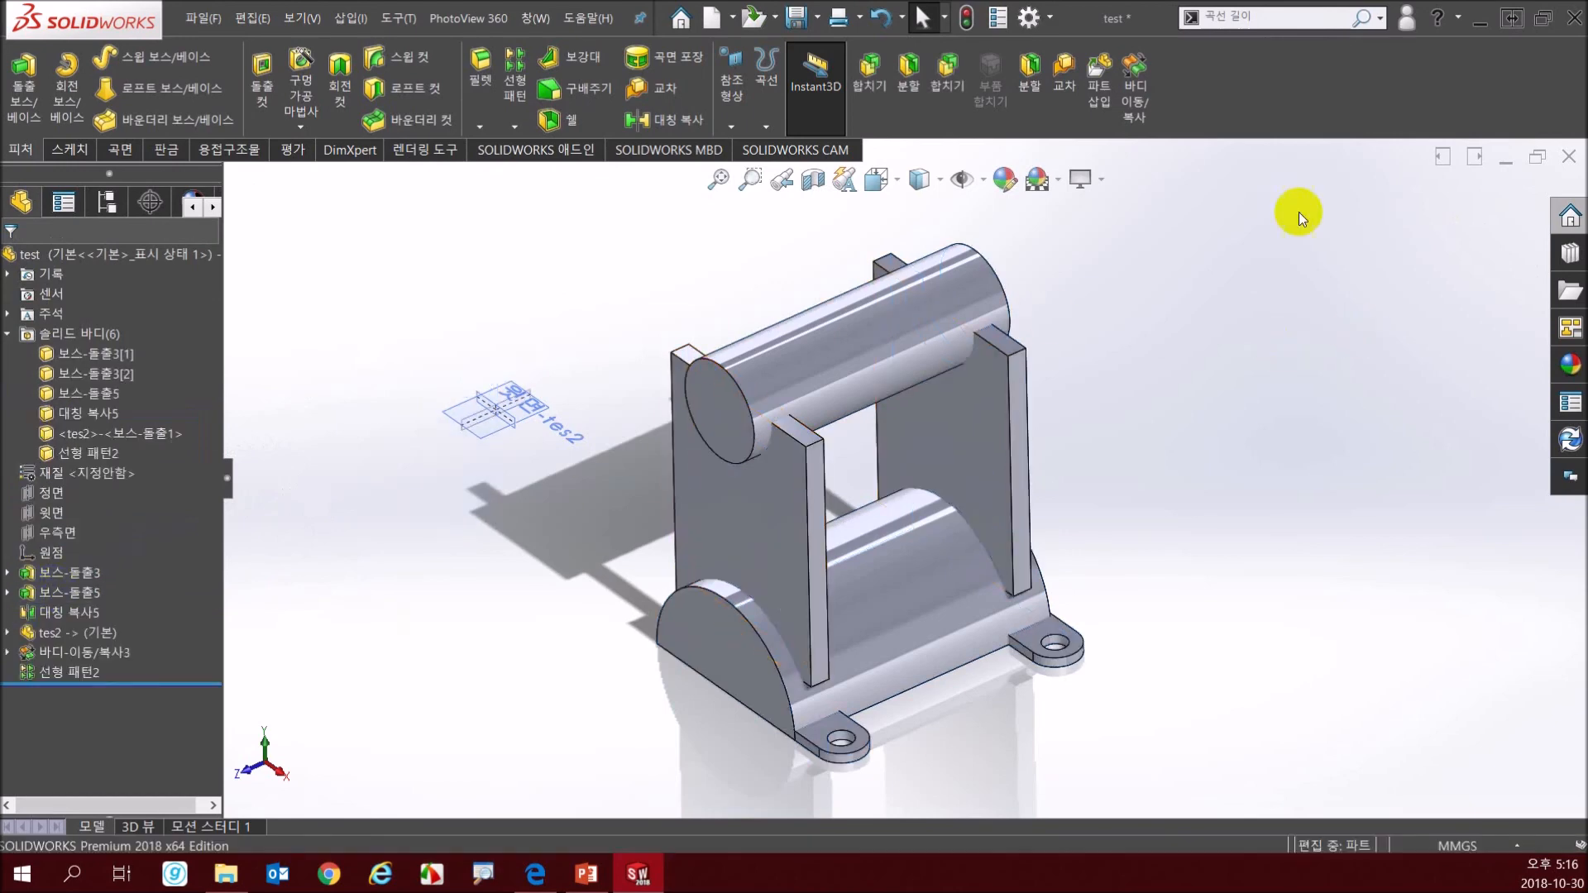
- Combine with the Subtract operation, using the front plate as main body and removing the upper cylinder and half-round base from it
click(879, 86)
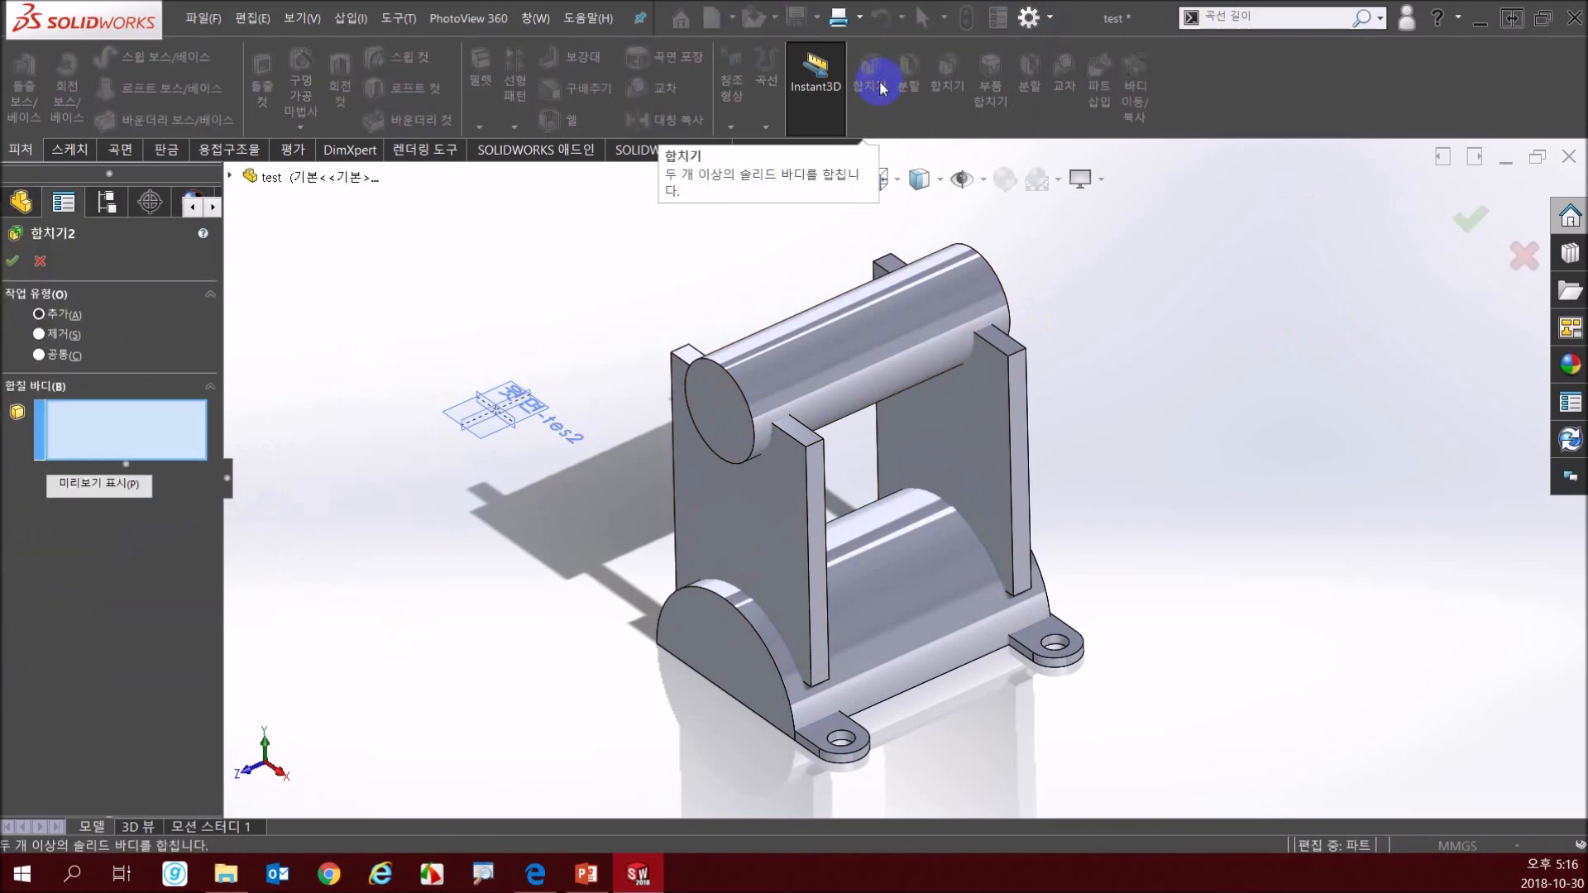
click(860, 360)
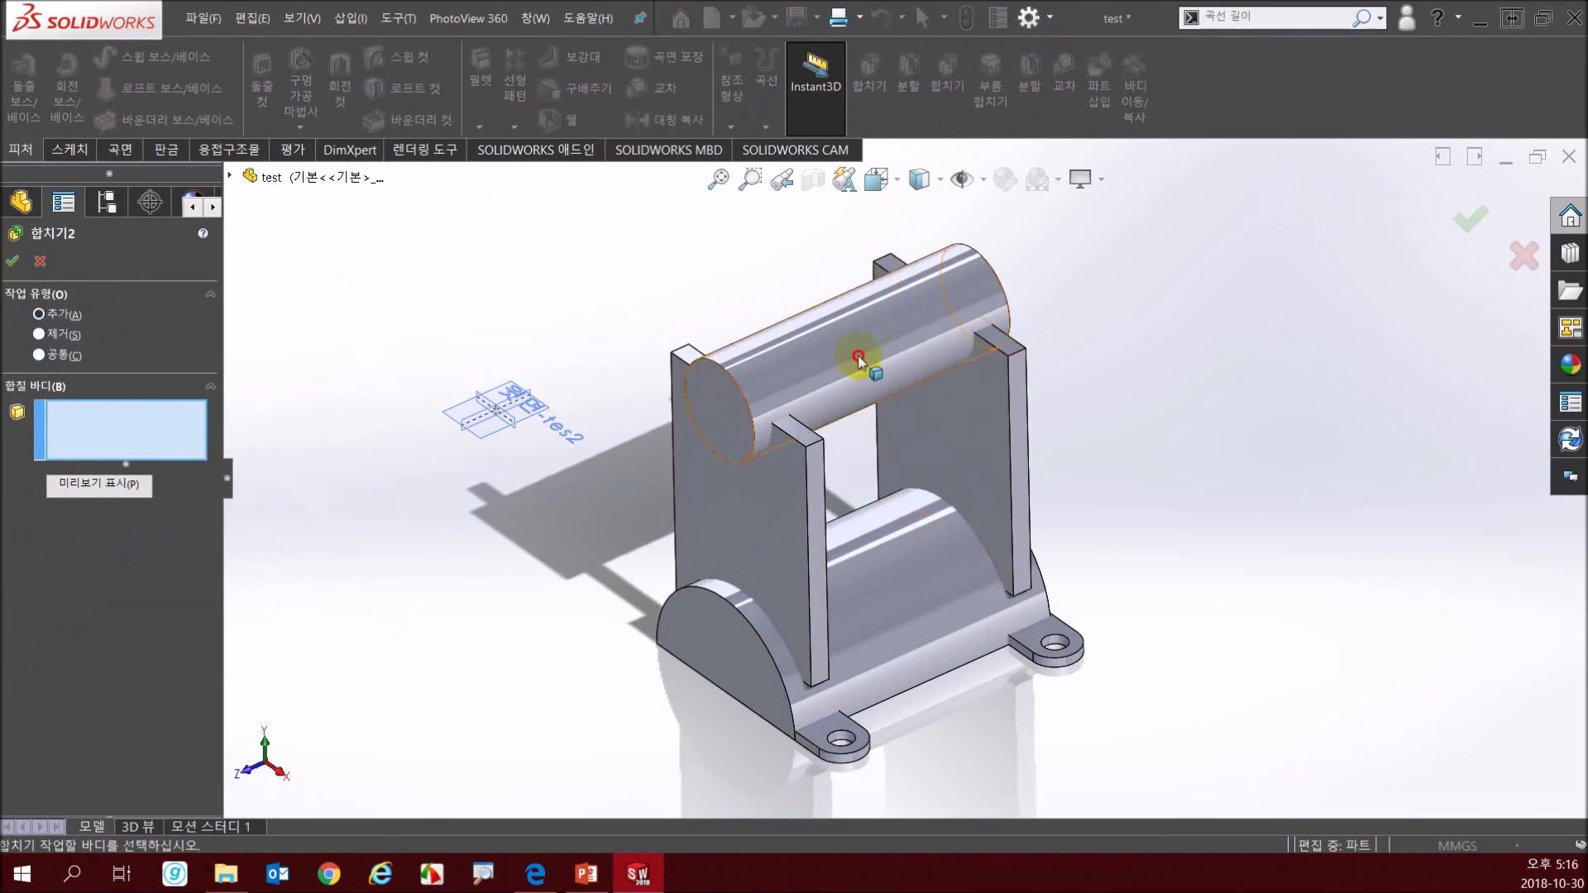
click(69, 335)
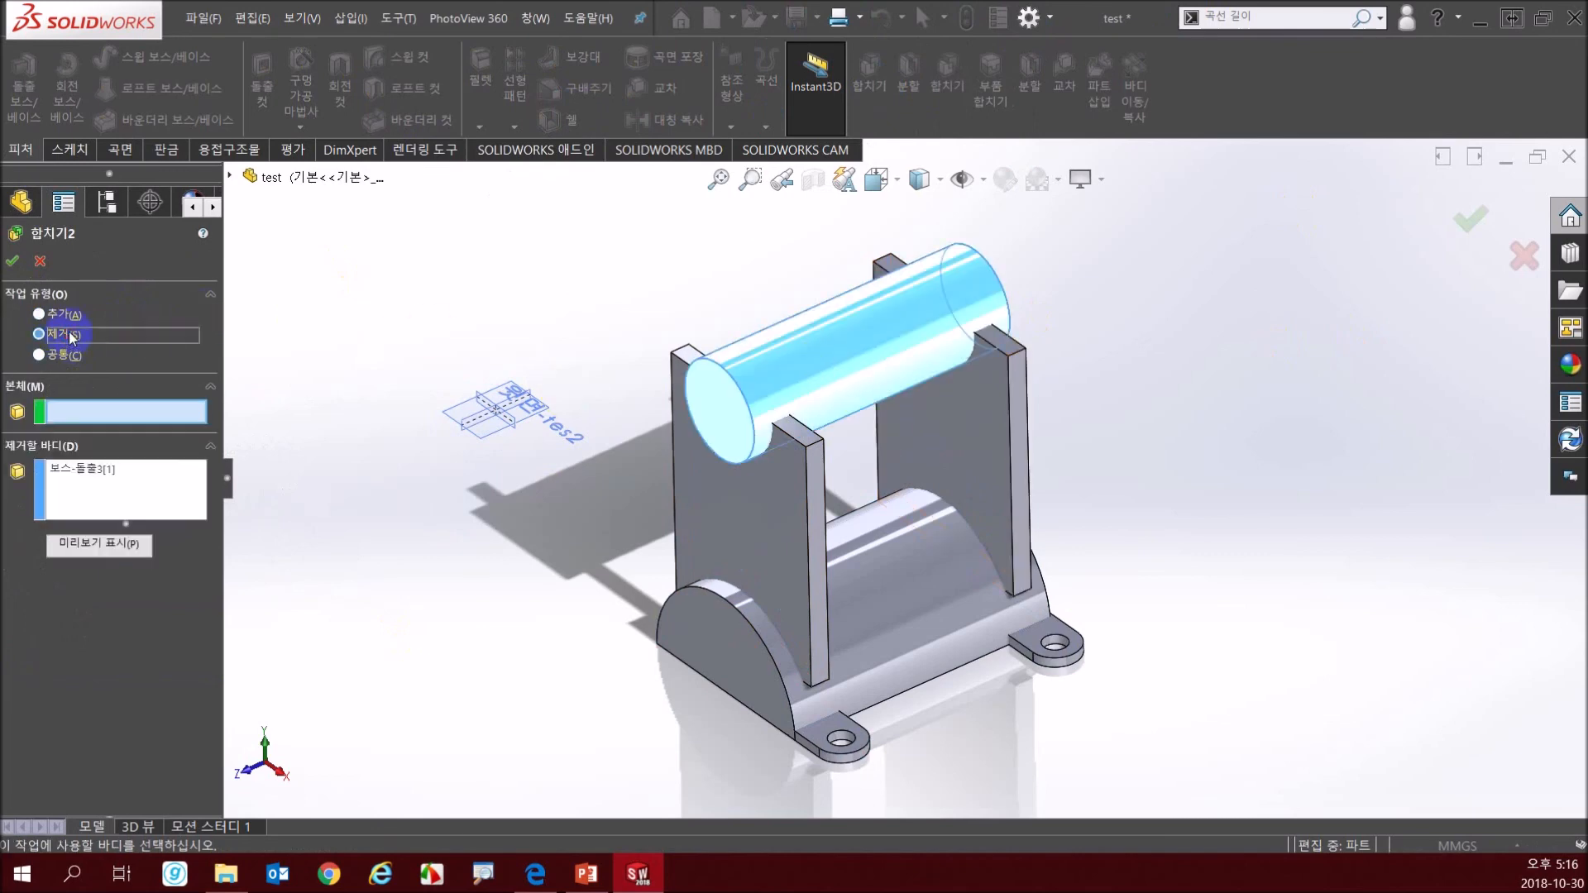
click(795, 364)
click(776, 491)
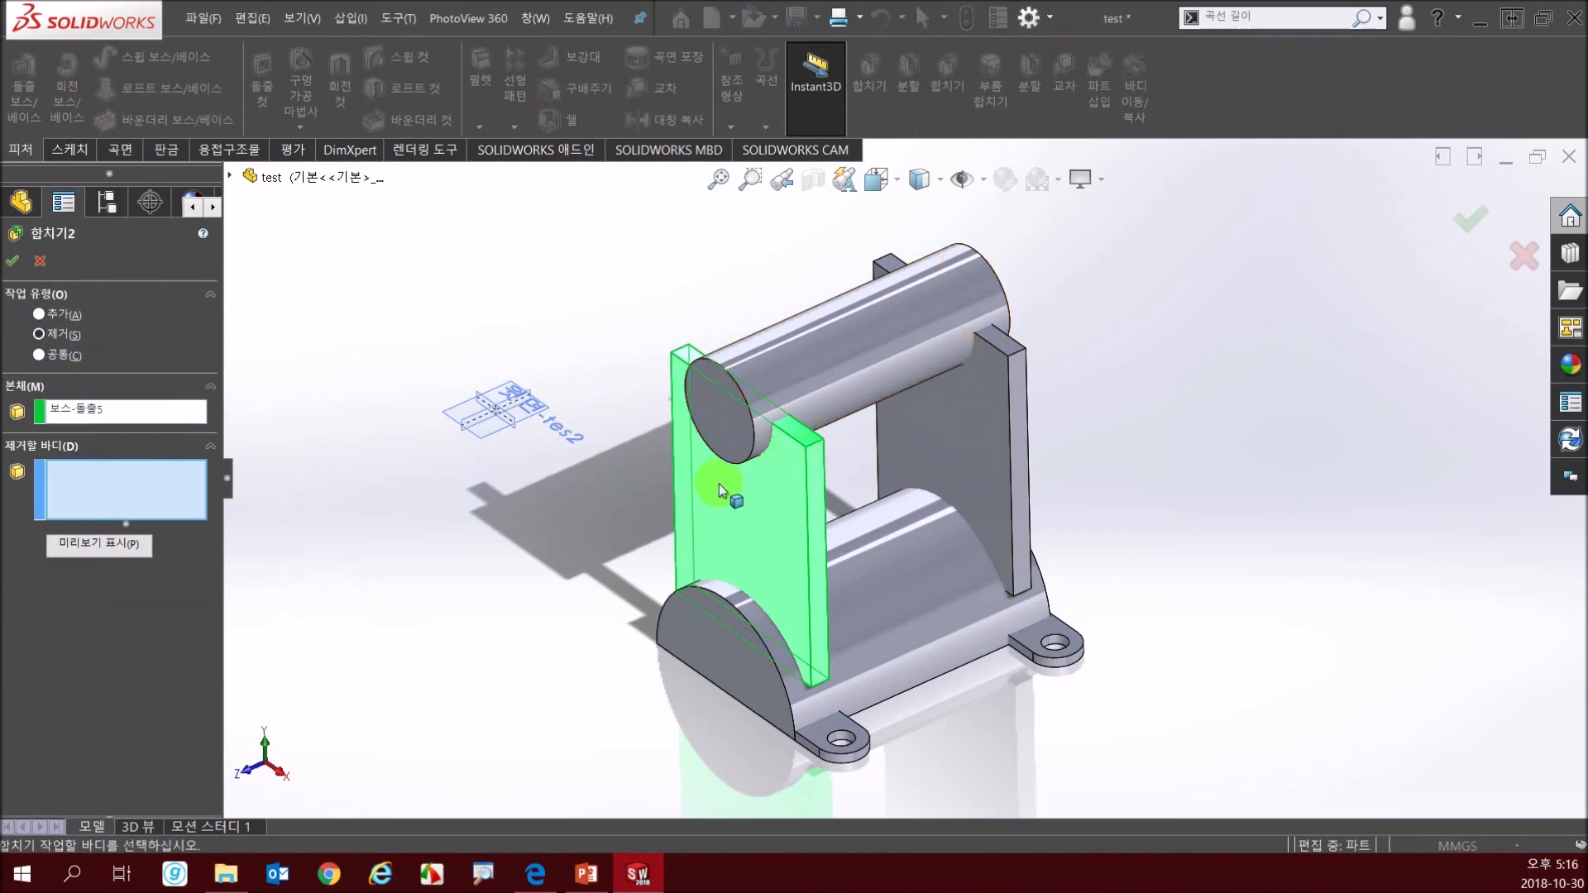
click(842, 355)
click(897, 643)
click(14, 265)
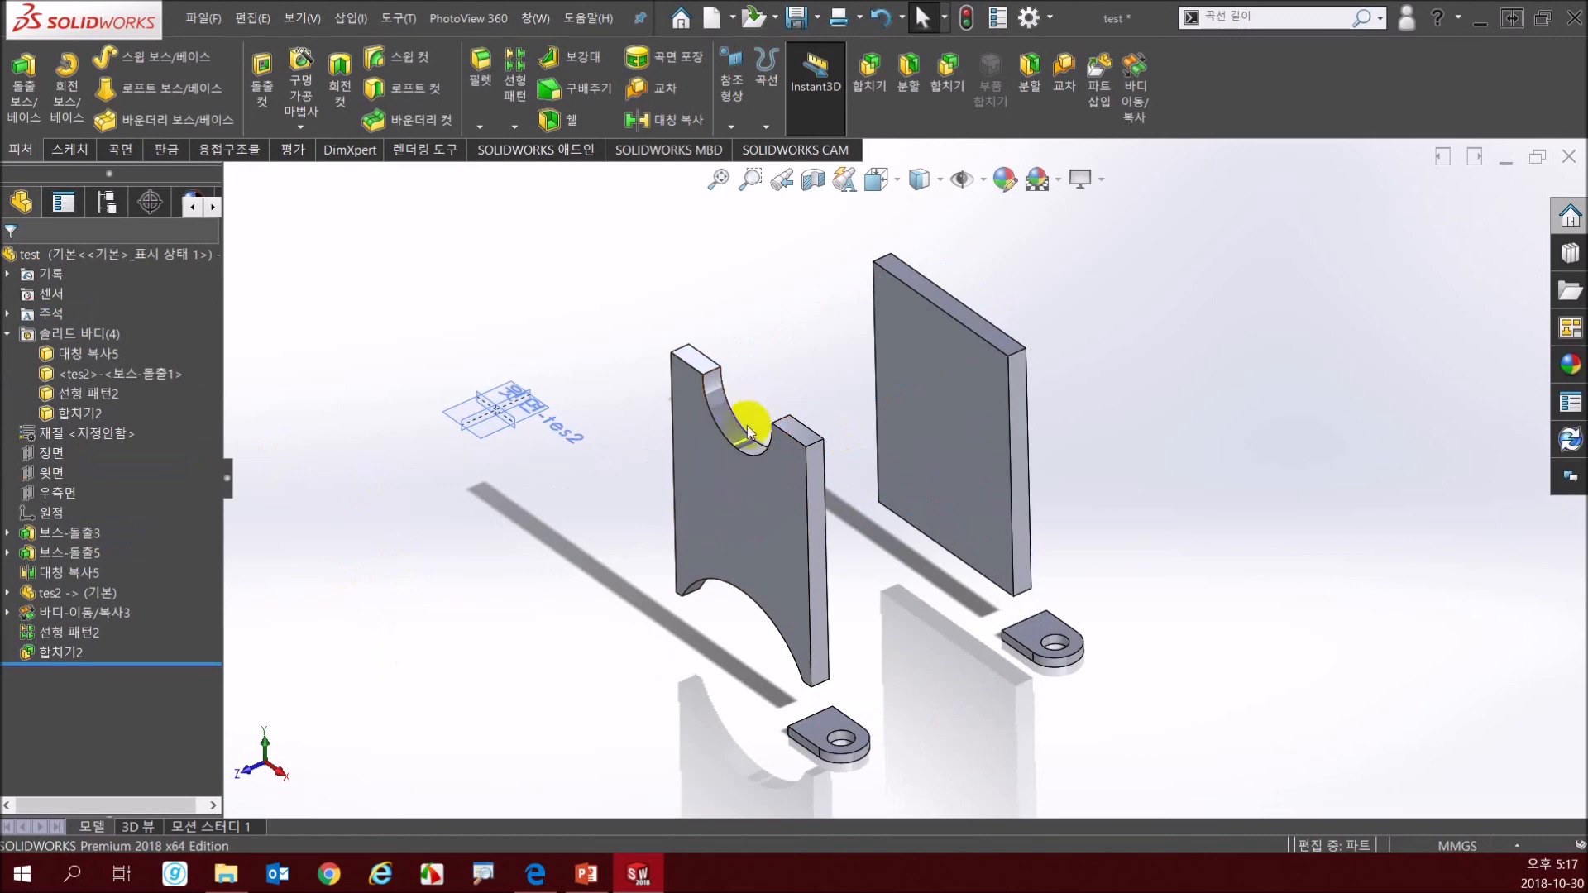
- Check the cut front plate and delete the Subtract combine feature
click(785, 505)
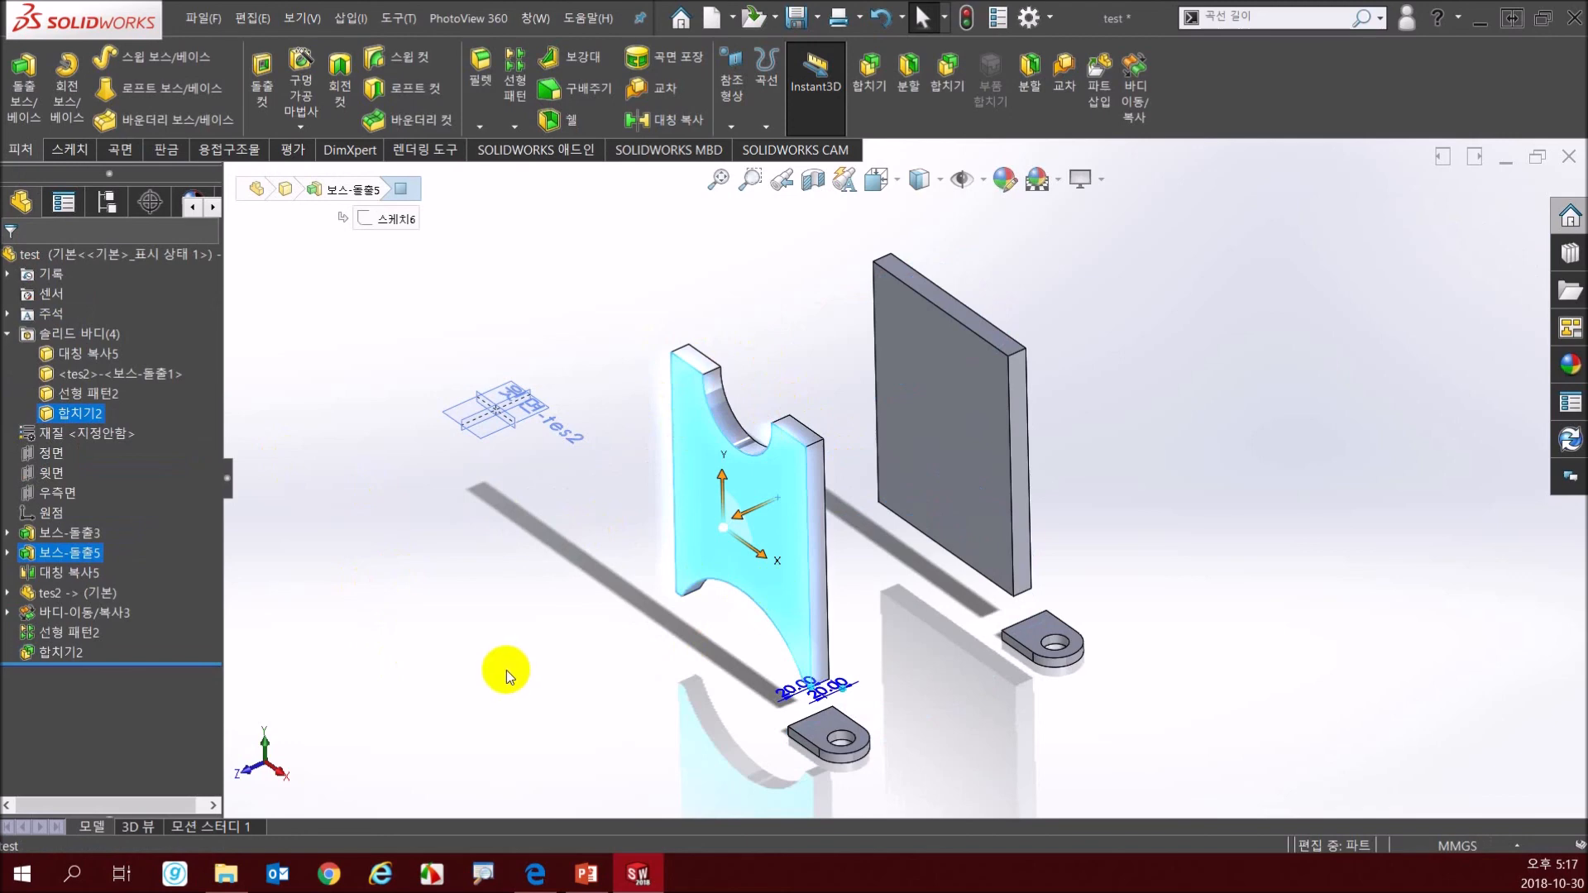
click(55, 654)
key(Delete)
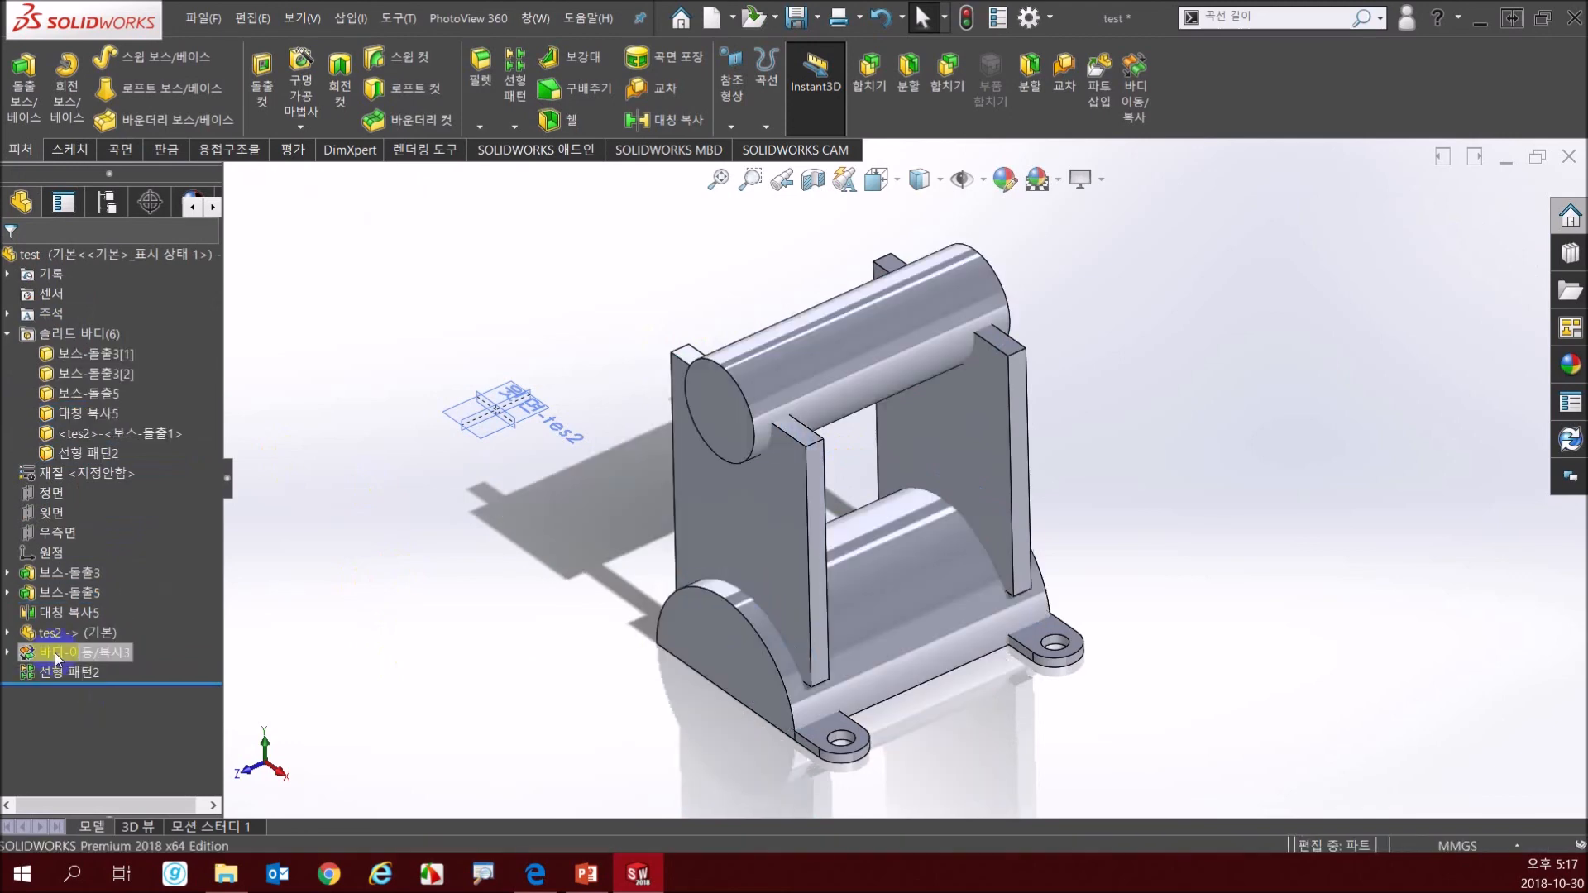
- Combine the front plate and the upper cylinder with the Common operation, previewing the result before accepting
click(948, 73)
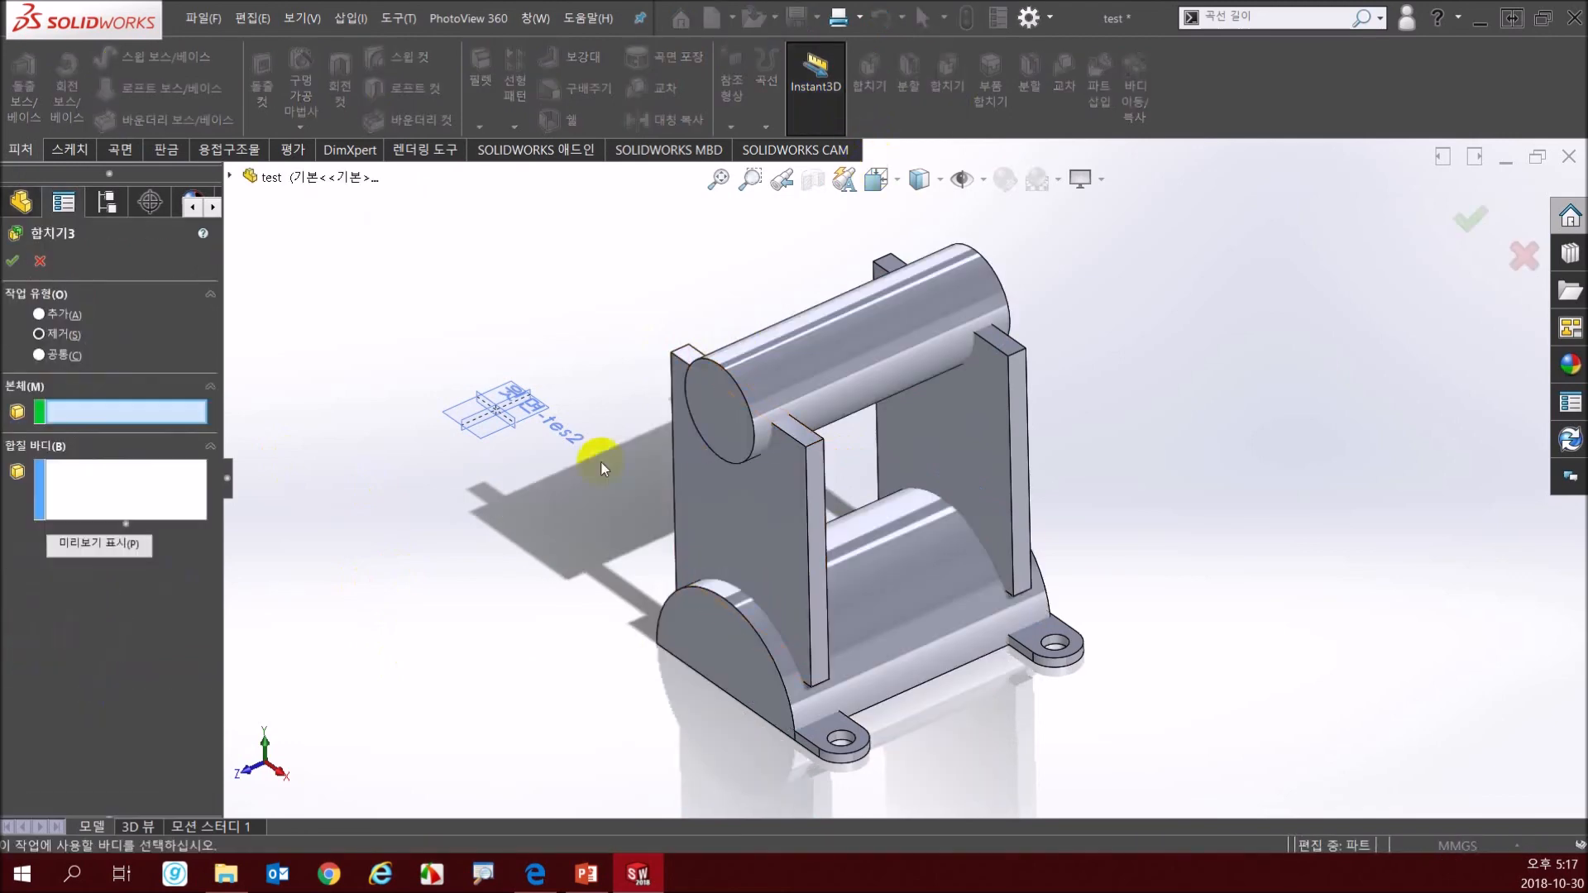
click(54, 353)
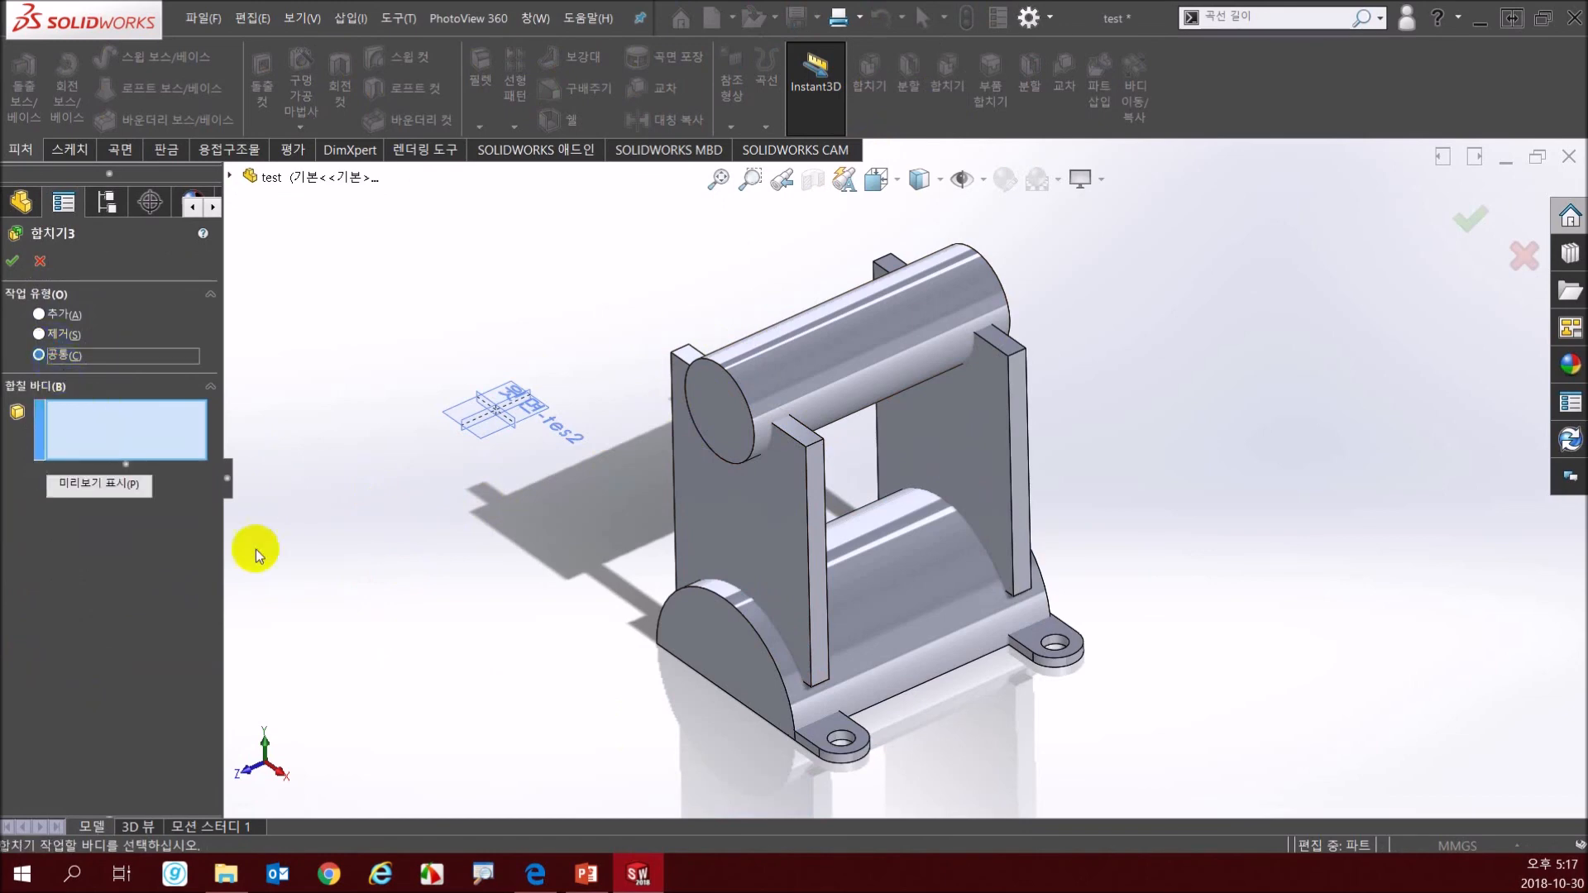
click(781, 507)
click(791, 371)
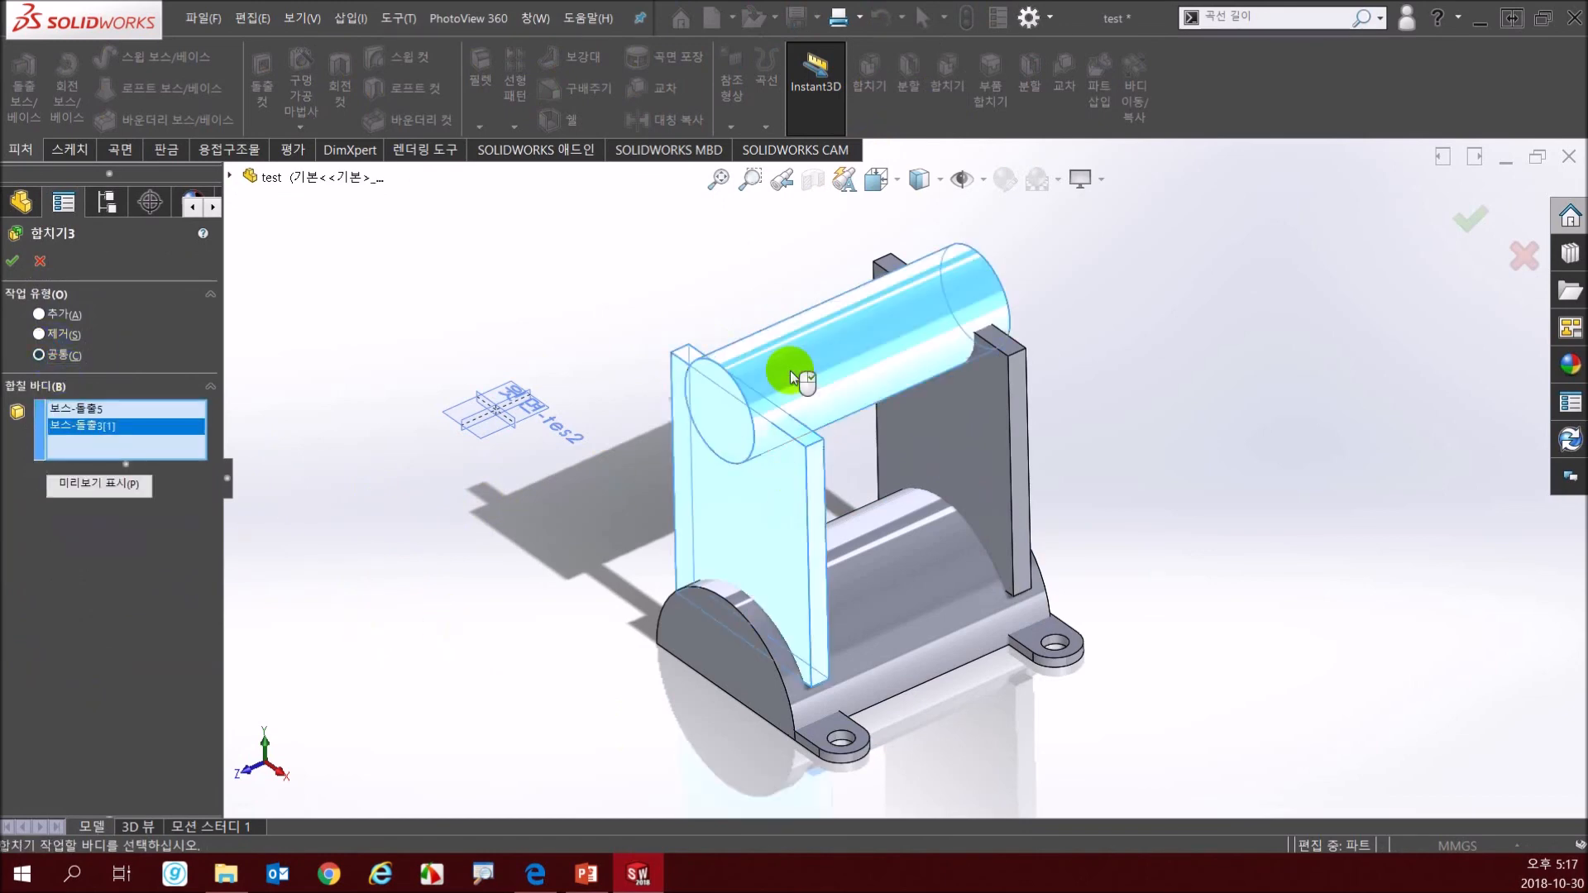
click(139, 483)
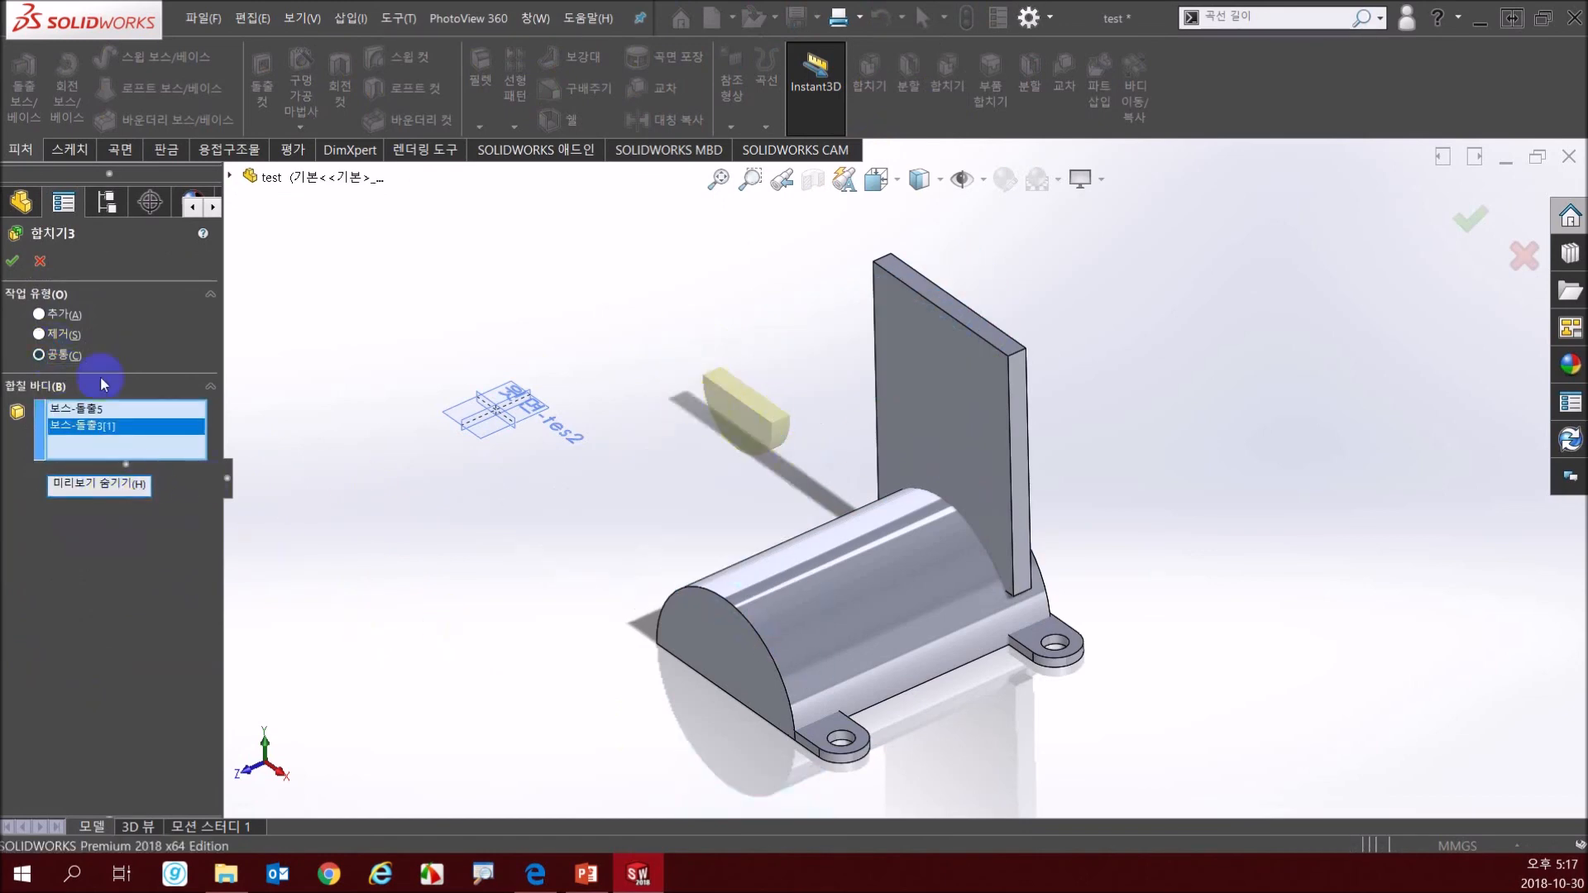
click(12, 263)
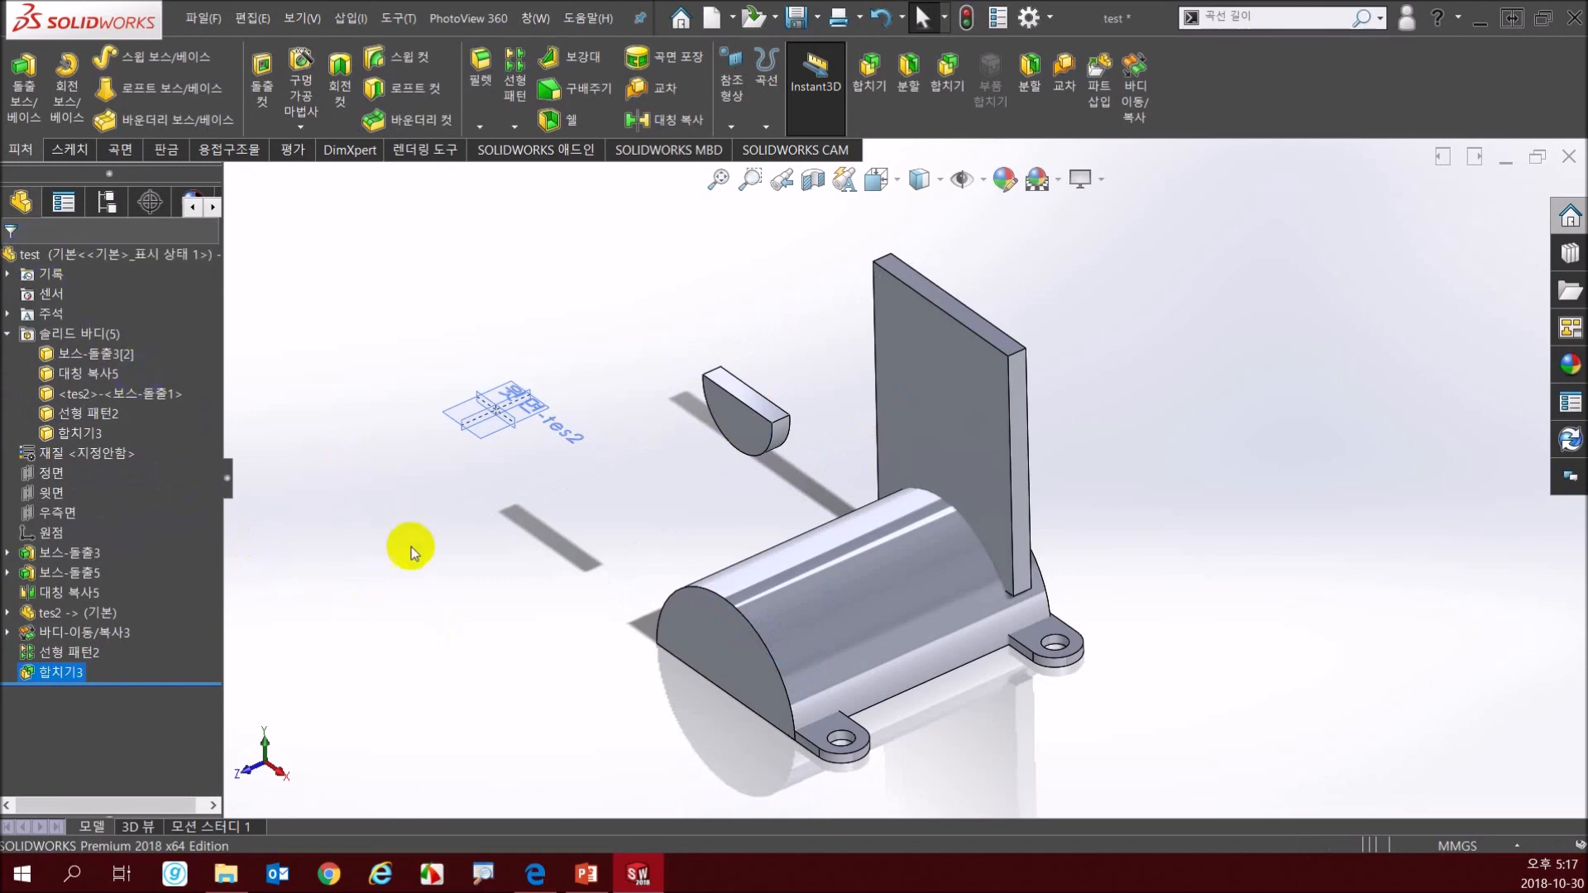
- Delete the Common combine feature from the part
click(72, 674)
key(Delete)
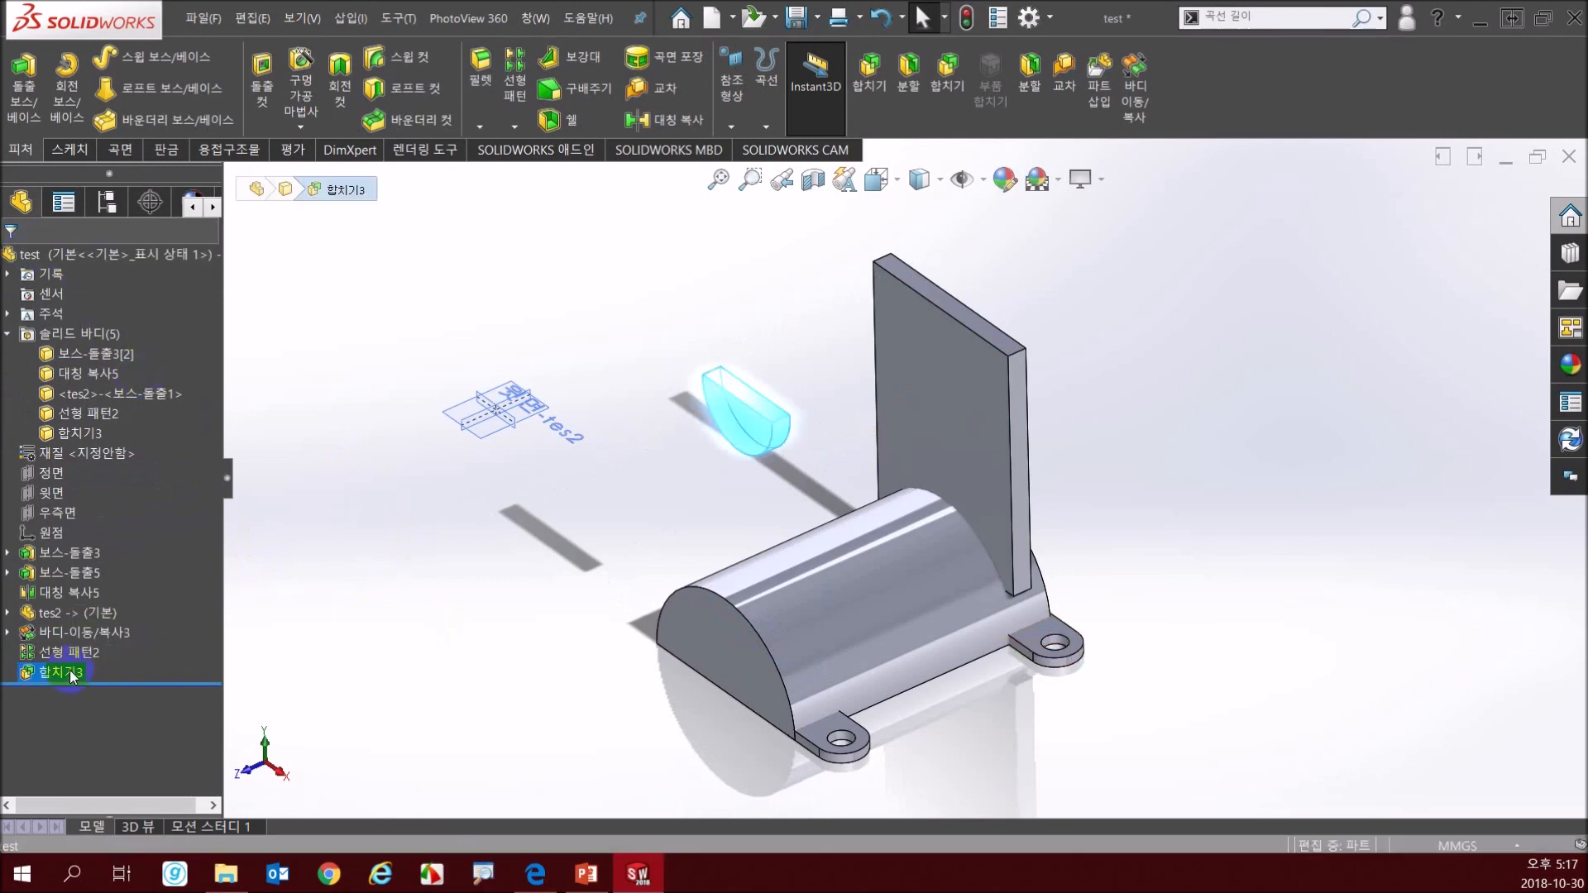